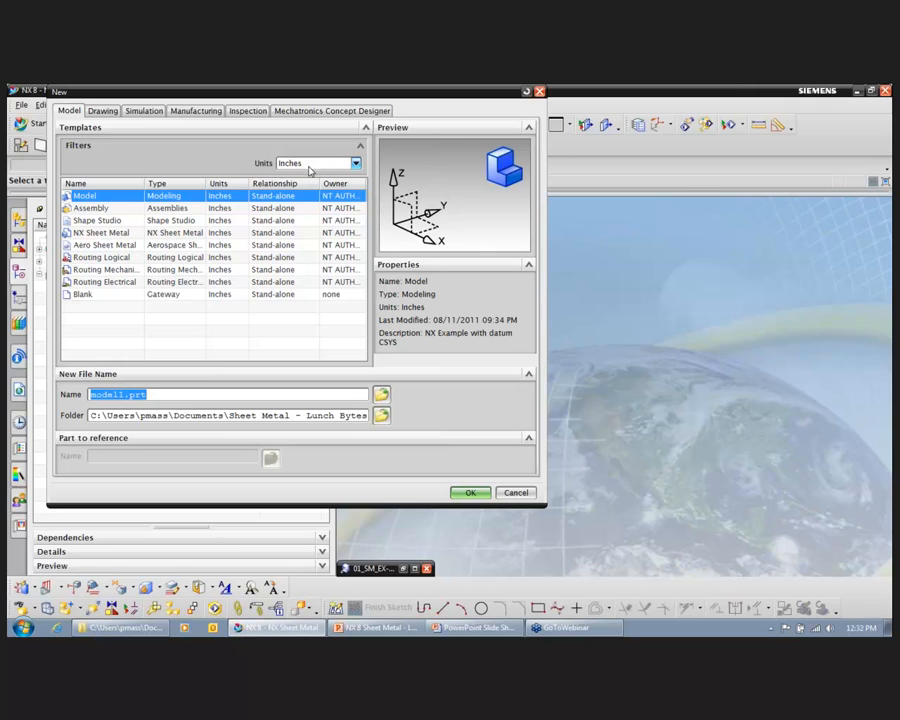
# Step: Create a new part in inches from the NX Sheet Metal template, named sheet_metal_model1.prt
pyautogui.click(164, 233)
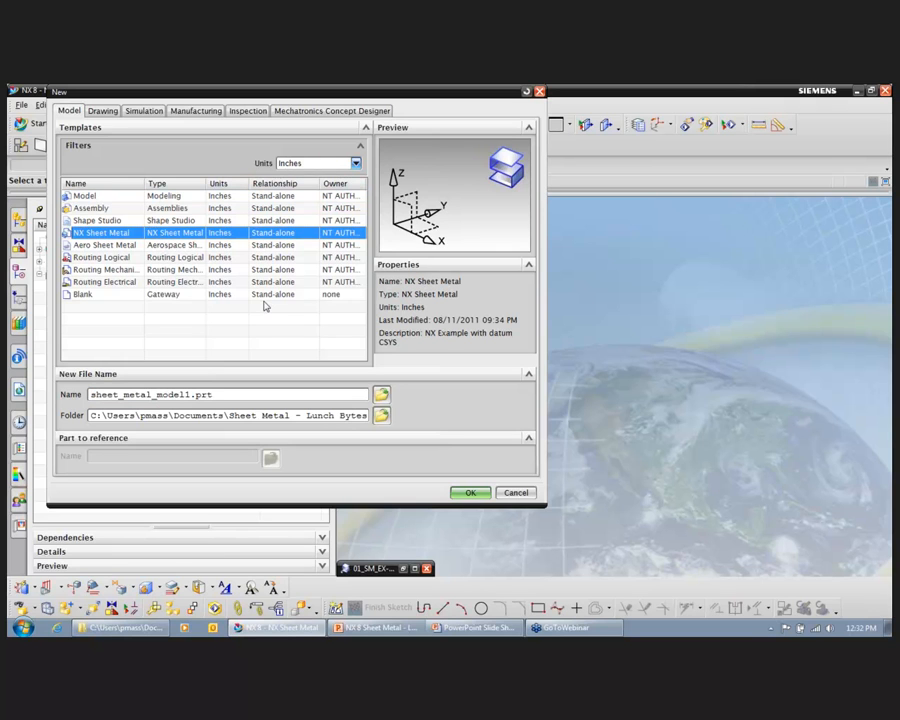
pyautogui.click(471, 493)
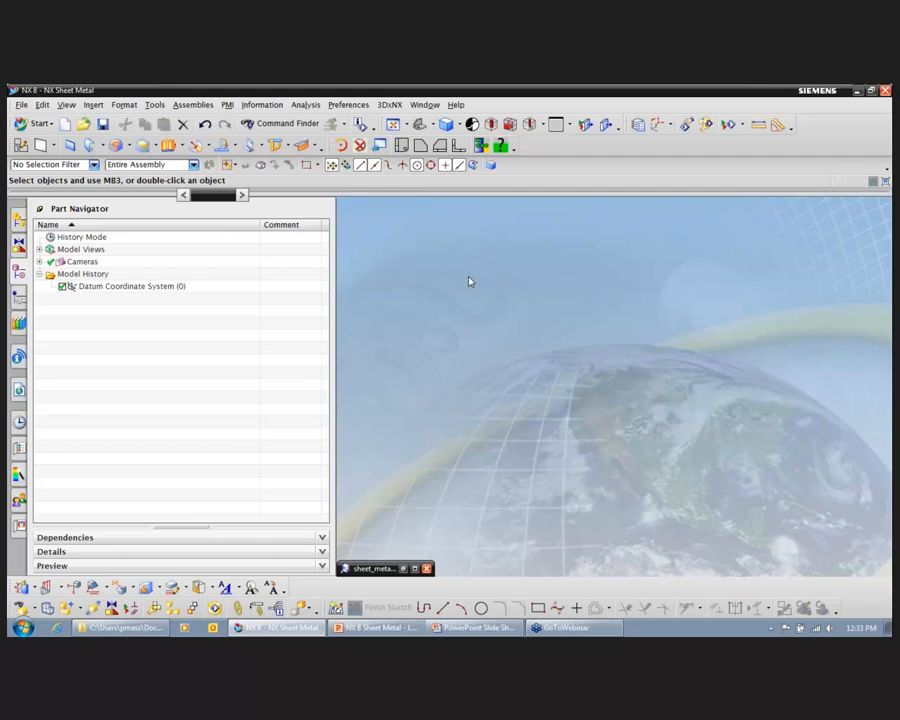
# Step: Set the global bend radius to .2 in in the NX Sheet Metal preferences
pyautogui.click(367, 108)
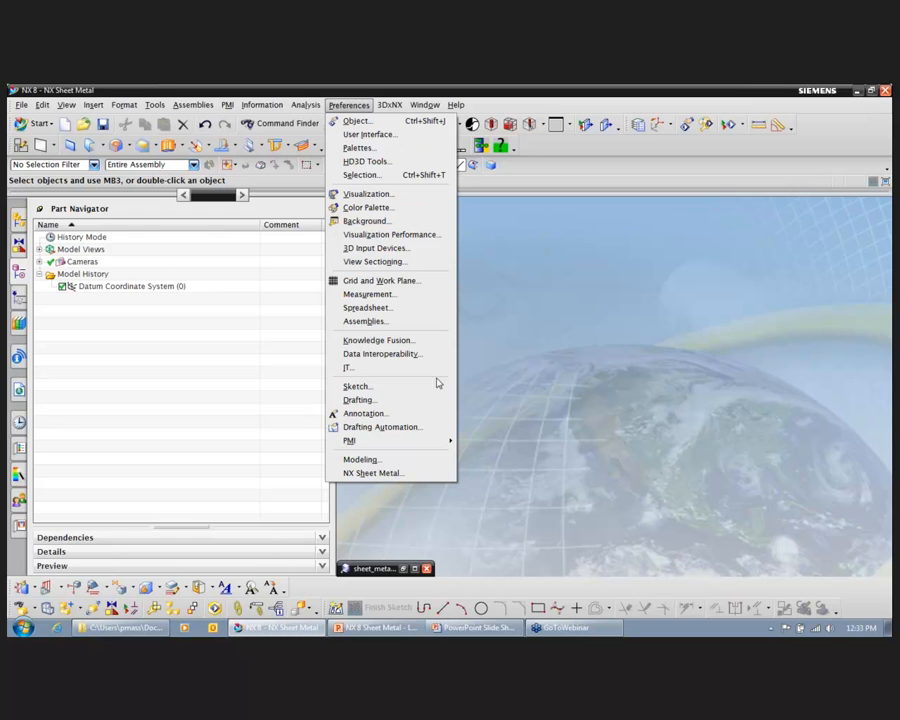
pyautogui.click(443, 475)
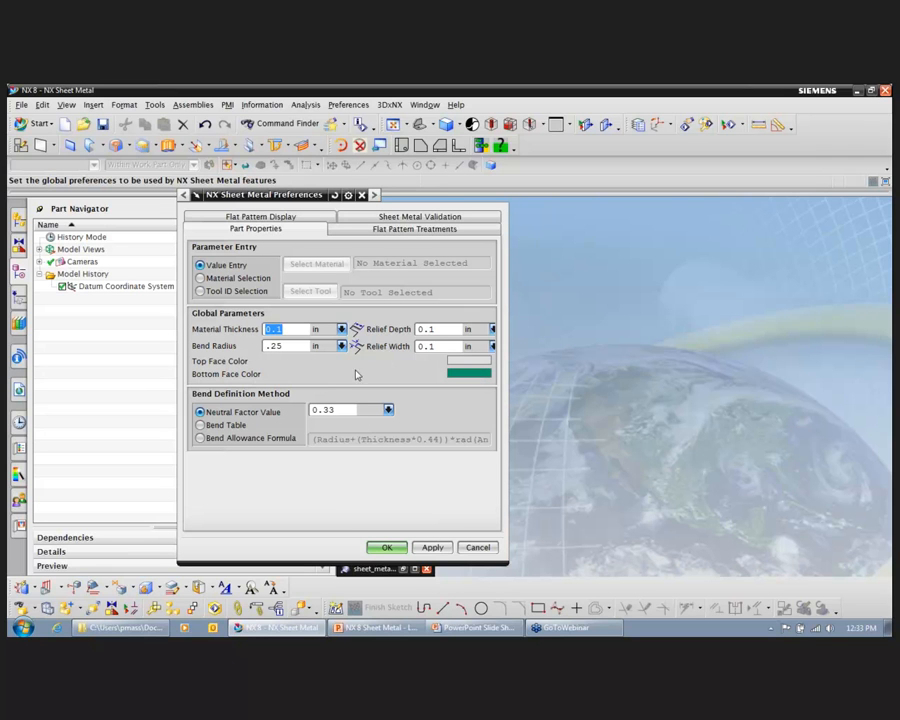
pyautogui.click(297, 345)
pyautogui.press('BackSpace')
pyautogui.write('.2')
pyautogui.press('Return')
# Step: Review the flat pattern treatment, flat pattern display and sheet metal validation preferences, and accept the preference settings
pyautogui.click(447, 232)
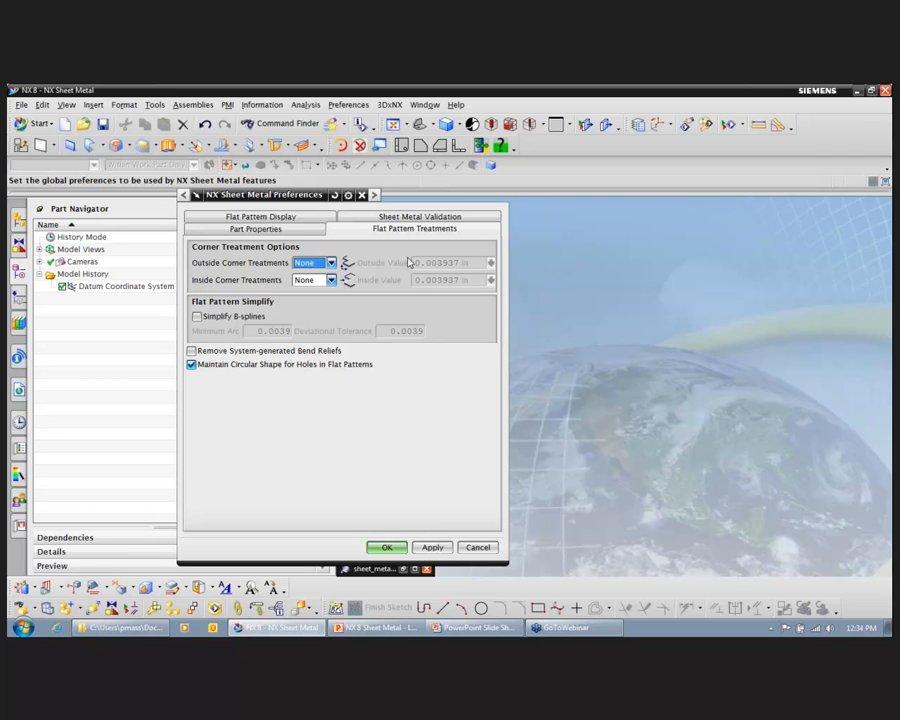
pyautogui.click(331, 263)
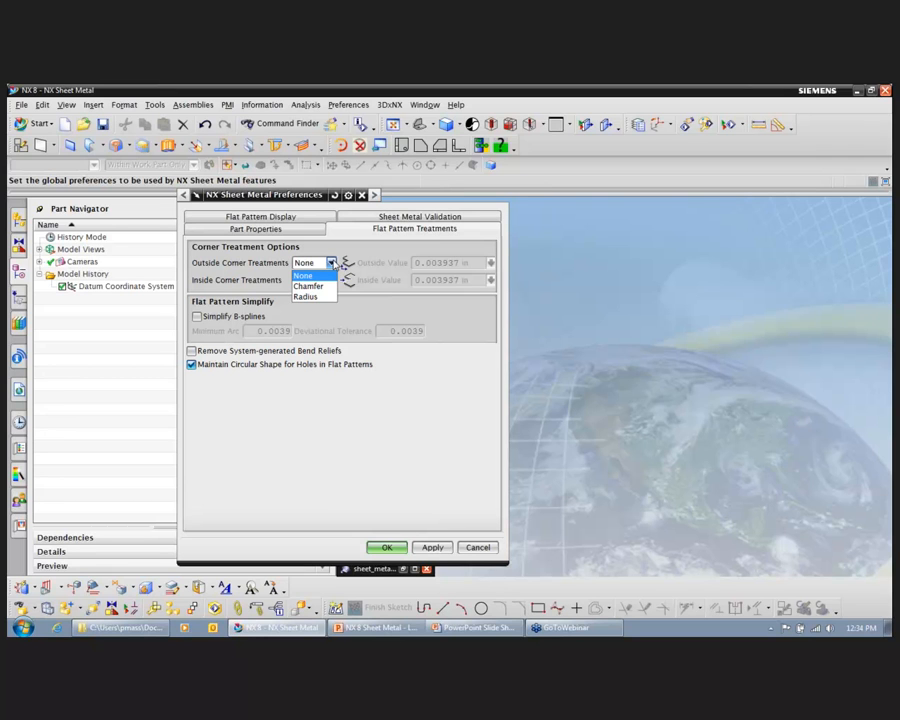
pyautogui.click(294, 220)
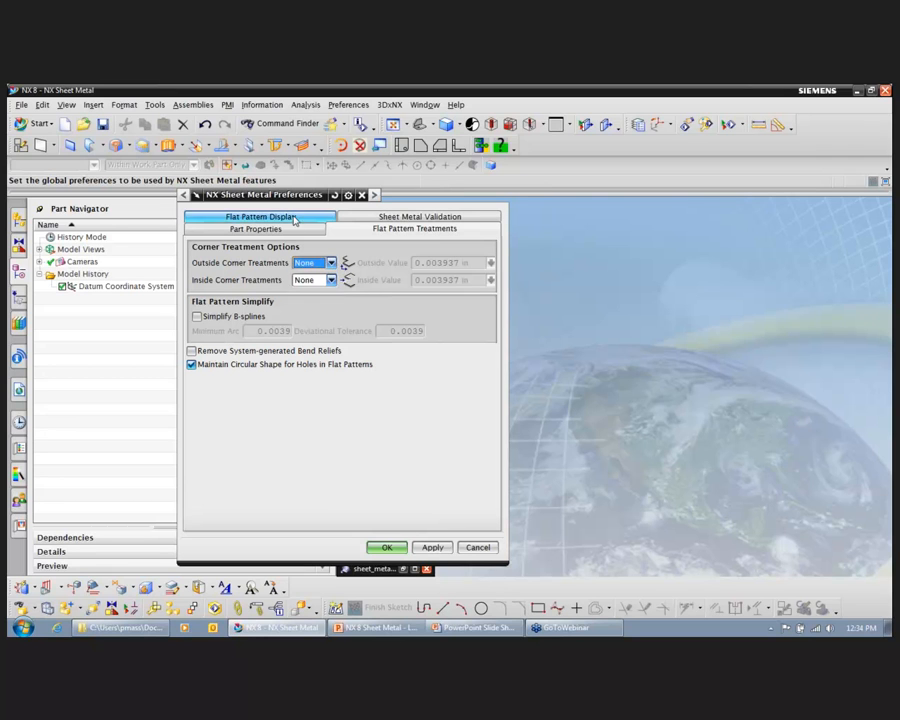
pyautogui.click(290, 218)
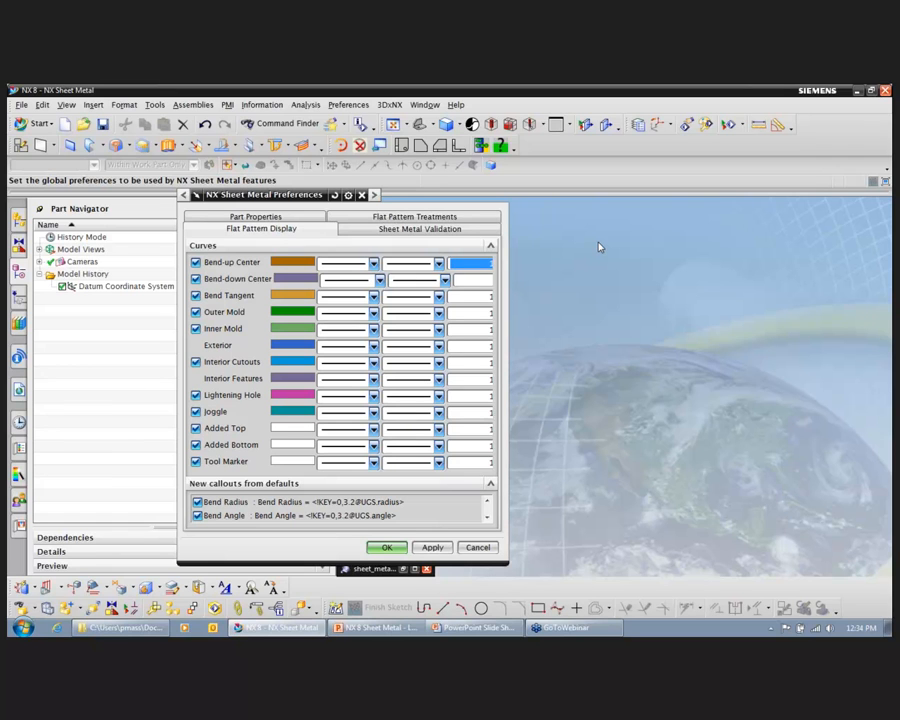
pyautogui.click(420, 229)
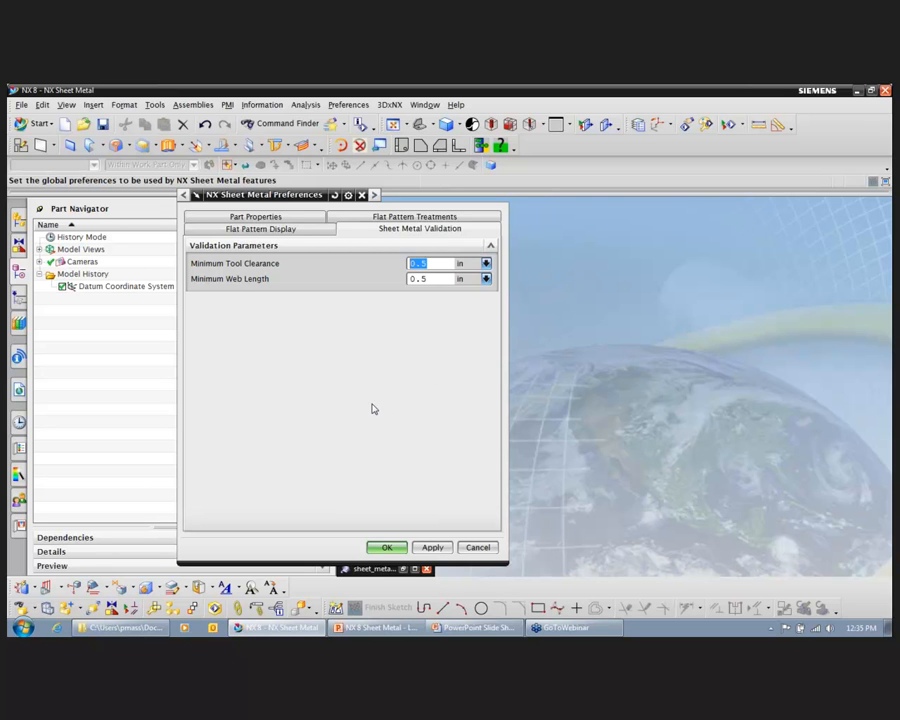
pyautogui.click(400, 547)
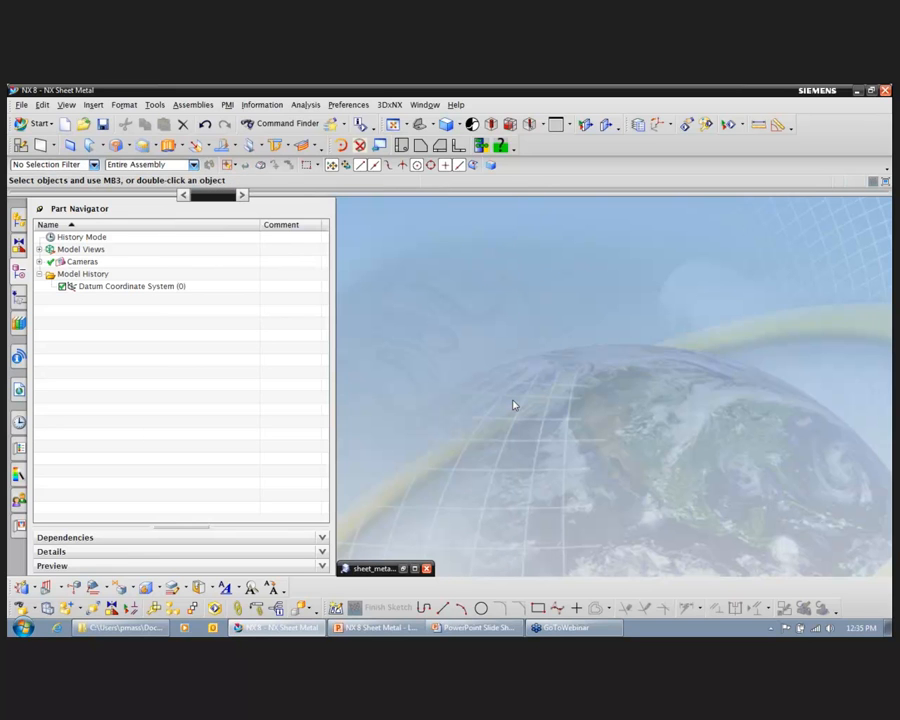
# Step: Start a base Tab on the XY datum plane and sketch a closed arch profile about 5.2 in wide with sides about 4.4 in long
pyautogui.click(414, 569)
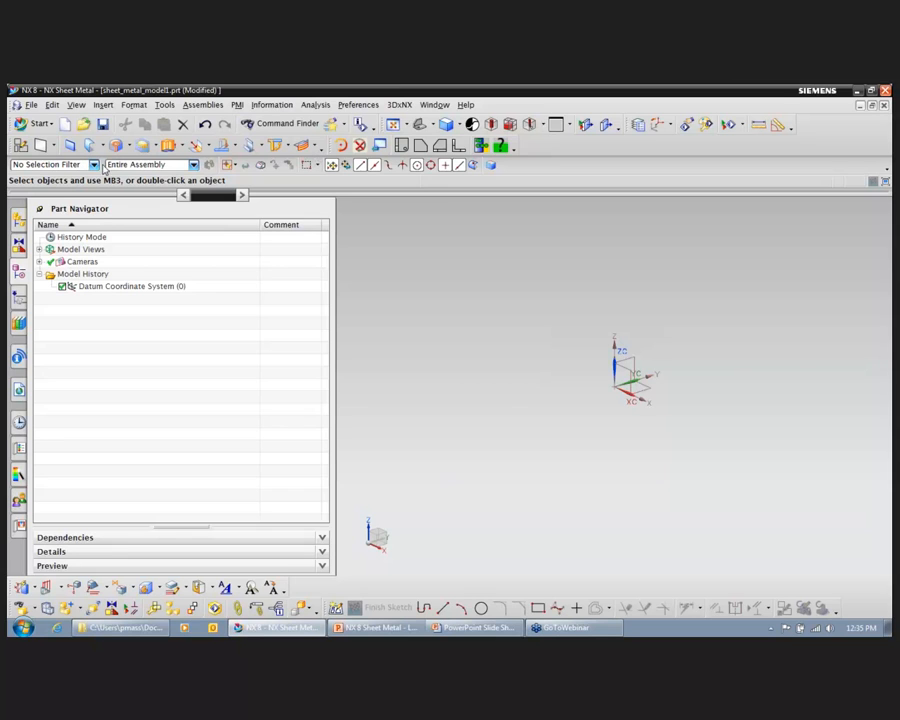
pyautogui.click(71, 147)
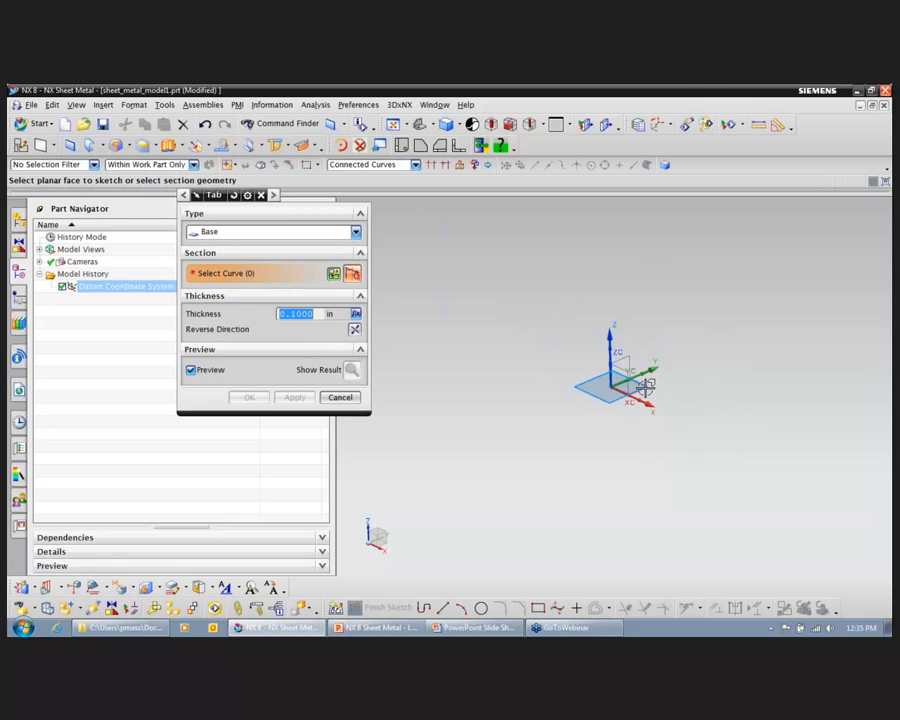
pyautogui.click(650, 386)
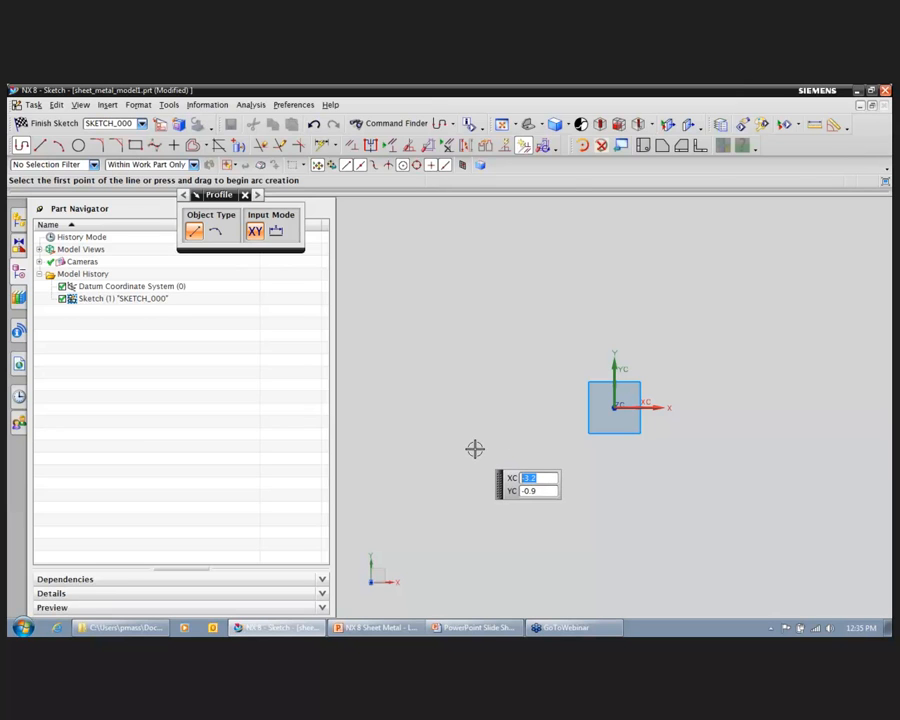
pyautogui.click(473, 446)
pyautogui.click(472, 252)
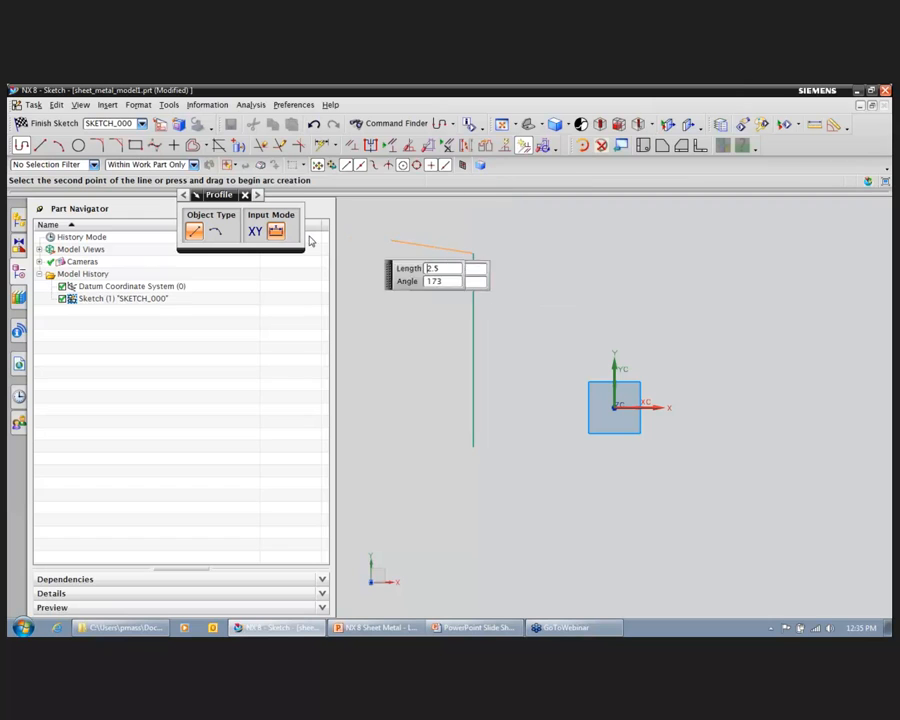
pyautogui.click(215, 231)
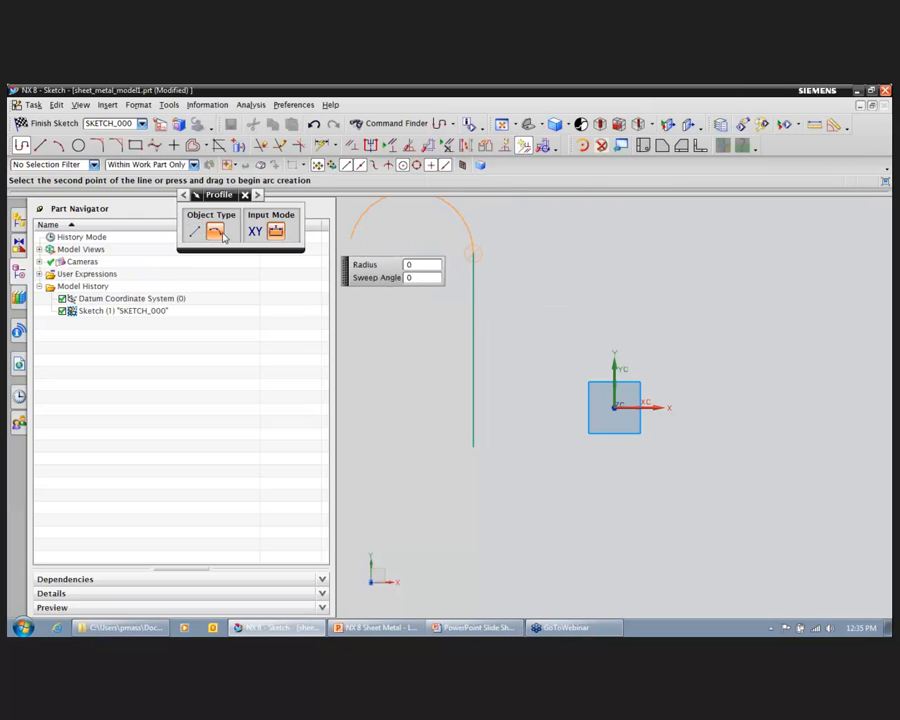
pyautogui.click(701, 254)
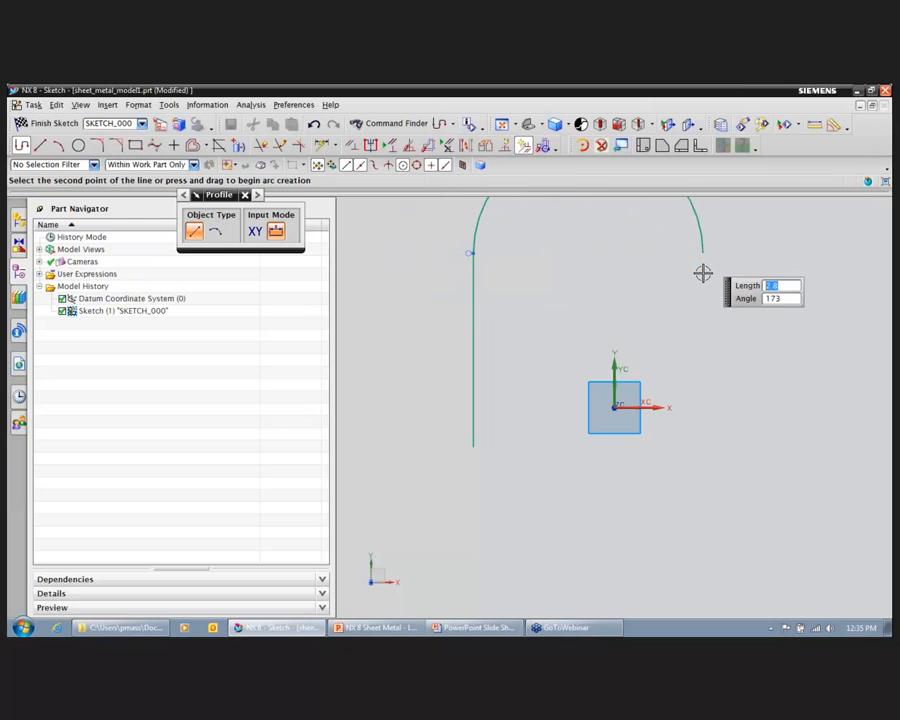
pyautogui.click(703, 447)
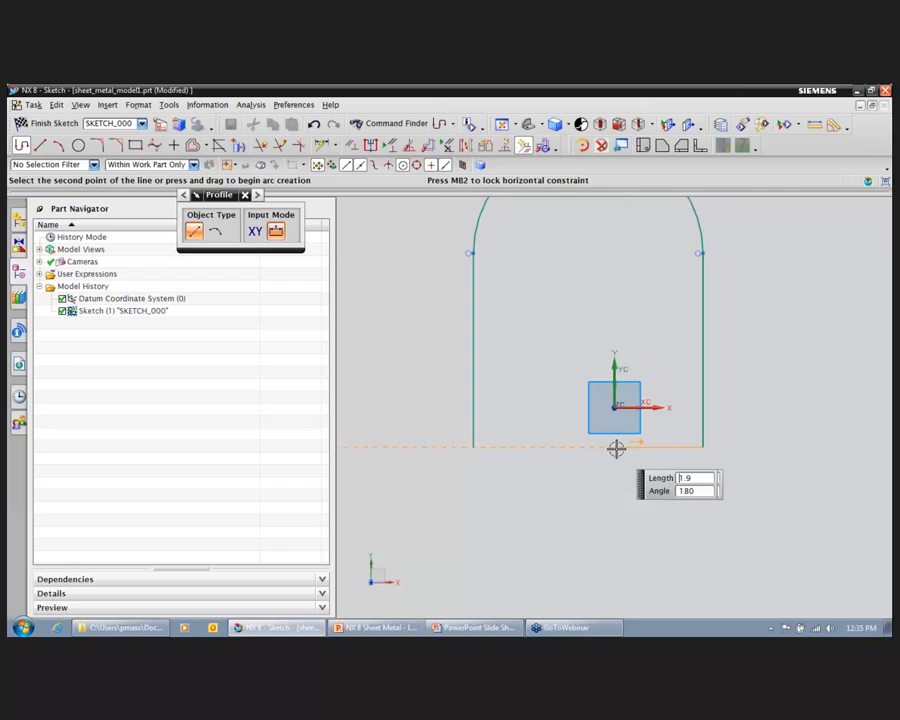
pyautogui.click(473, 446)
# Step: Constrain the profile's straight bottom line to be collinear with the X datum axis
pyautogui.click(353, 145)
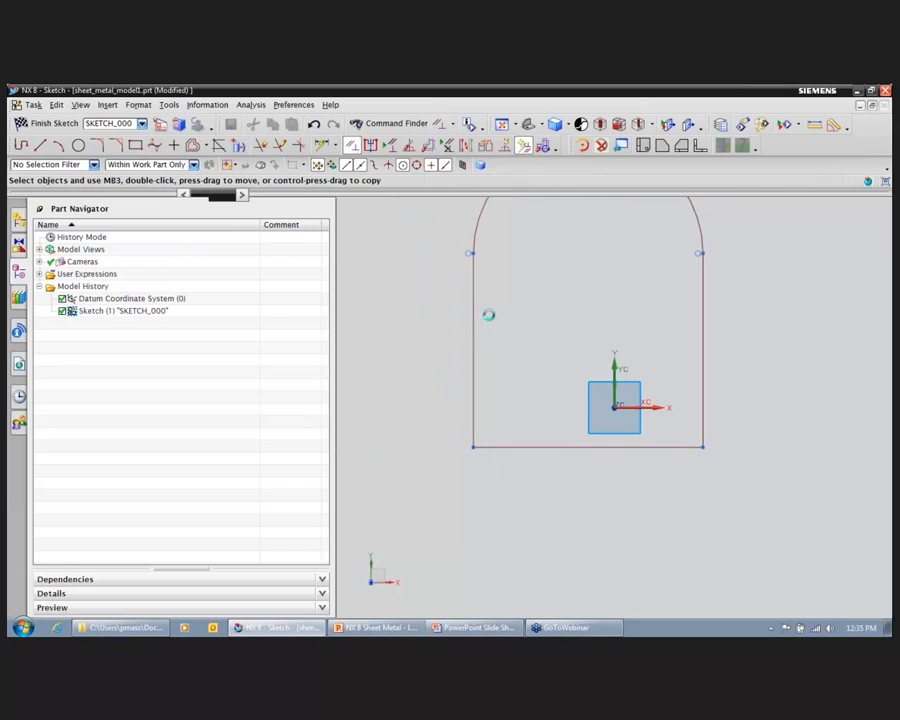
pyautogui.click(677, 448)
pyautogui.click(655, 405)
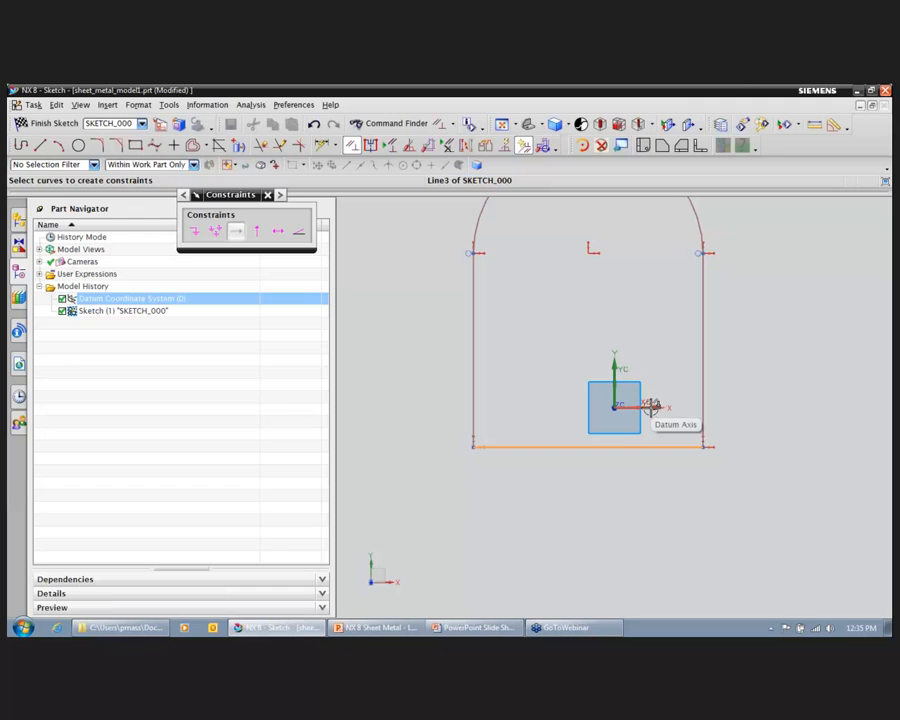
pyautogui.click(194, 231)
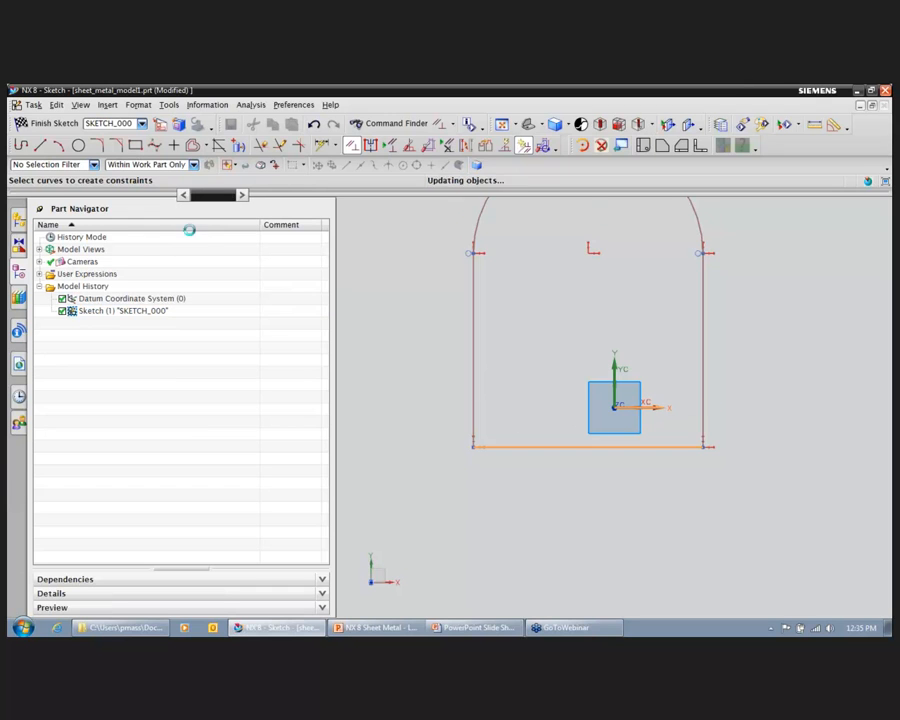
pyautogui.scroll(-1, 566, 292)
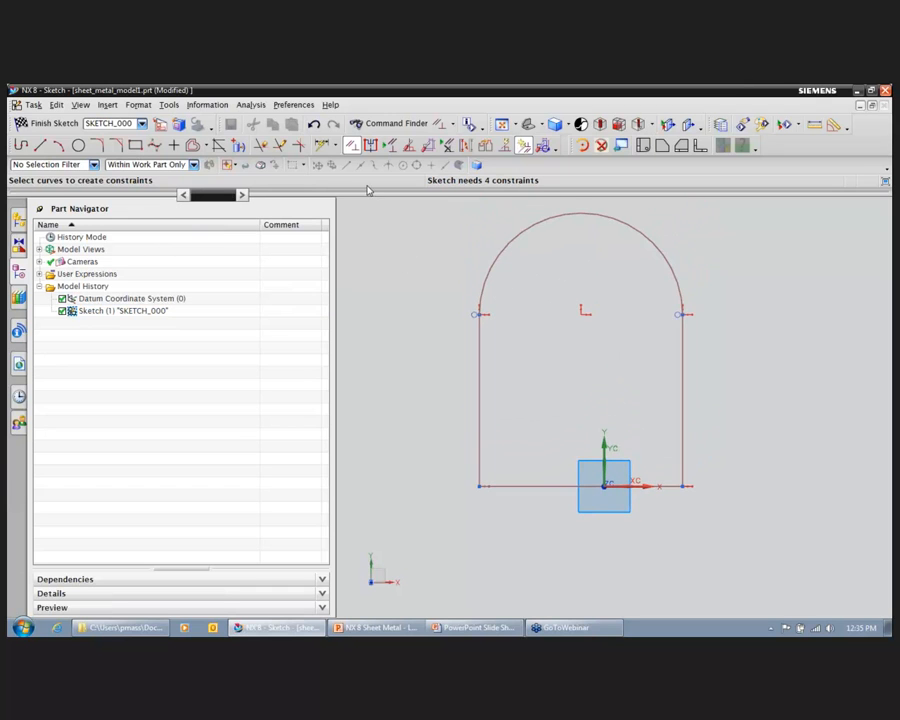
# Step: Dimension the profile's bottom line horizontally and set its width to 8 in
pyautogui.click(322, 147)
pyautogui.click(530, 487)
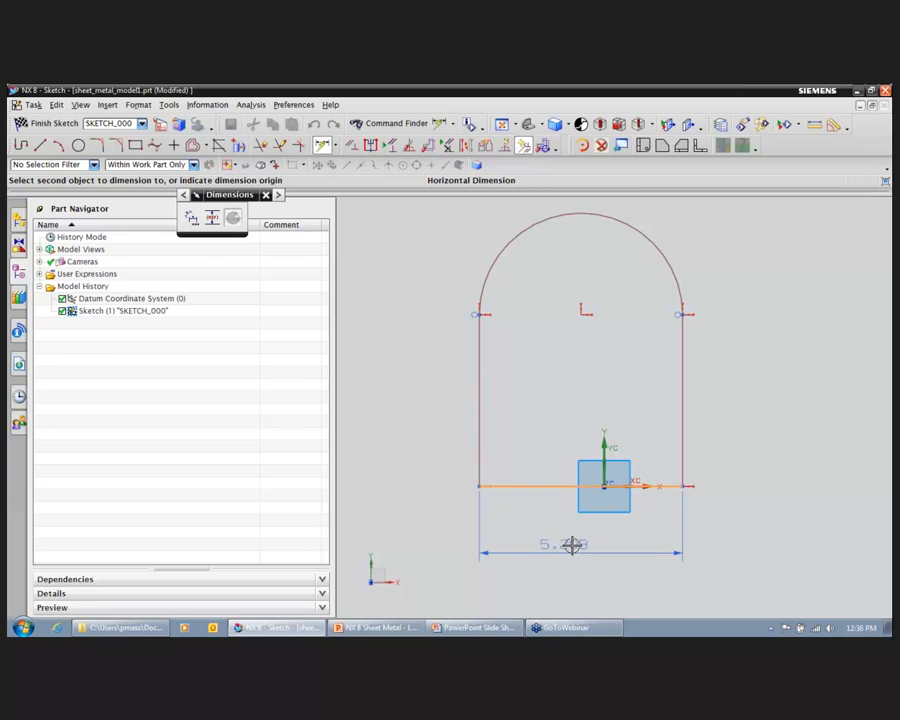
pyautogui.click(570, 543)
pyautogui.write('8')
pyautogui.press('Return')
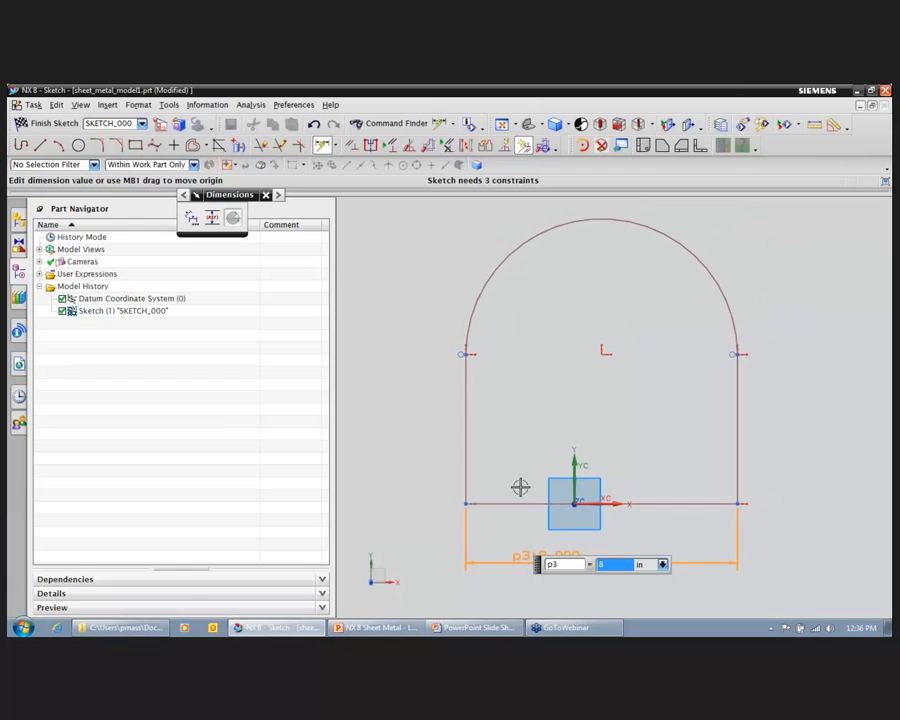
# Step: Dimension the profile's overall height from the bottom line to the arc and set it to 12 in
pyautogui.click(516, 503)
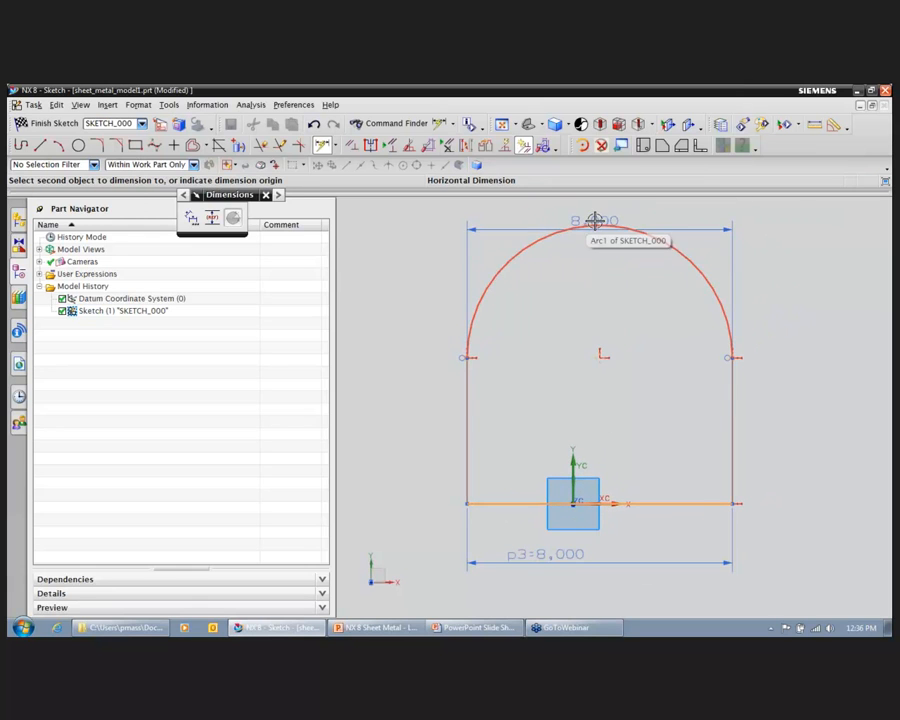
pyautogui.click(594, 220)
pyautogui.click(418, 366)
pyautogui.write('12')
pyautogui.press('Return')
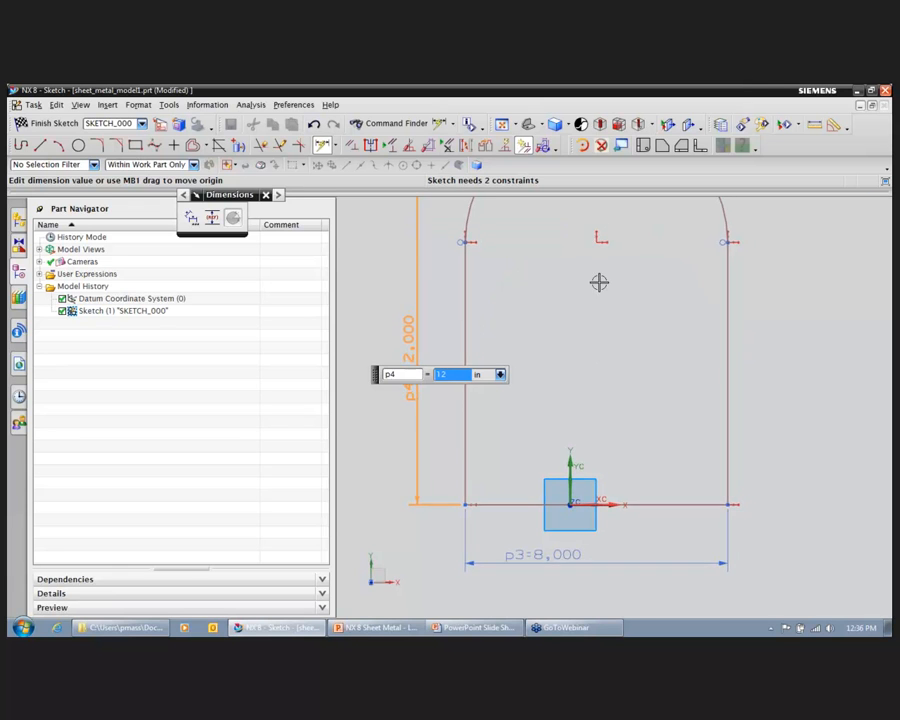
# Step: Finish the sketch and create the base tab with a thickness of 0.1 in
pyautogui.click(36, 123)
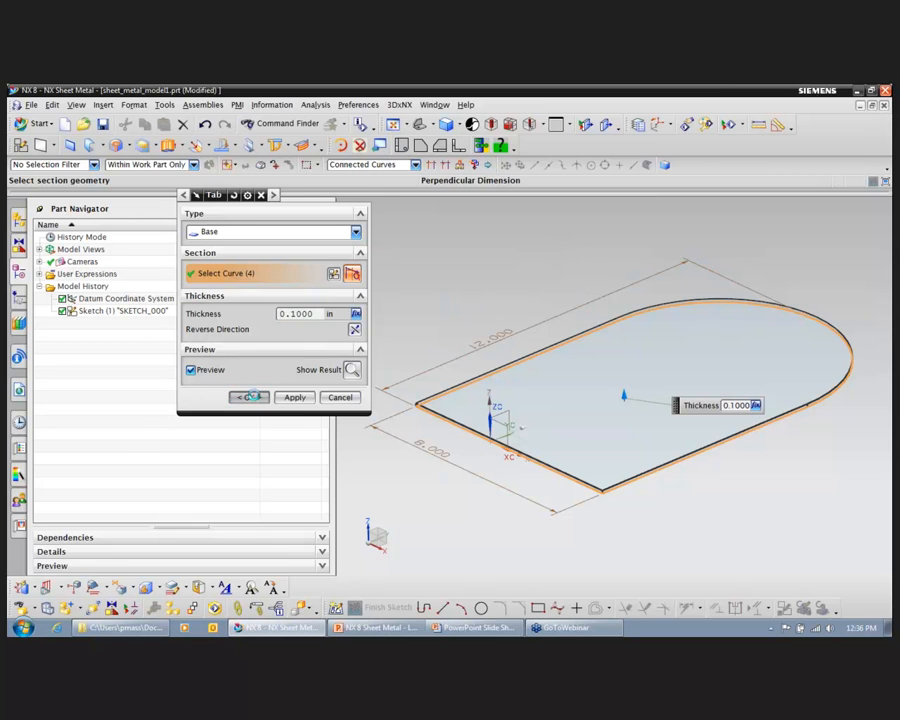
pyautogui.click(250, 397)
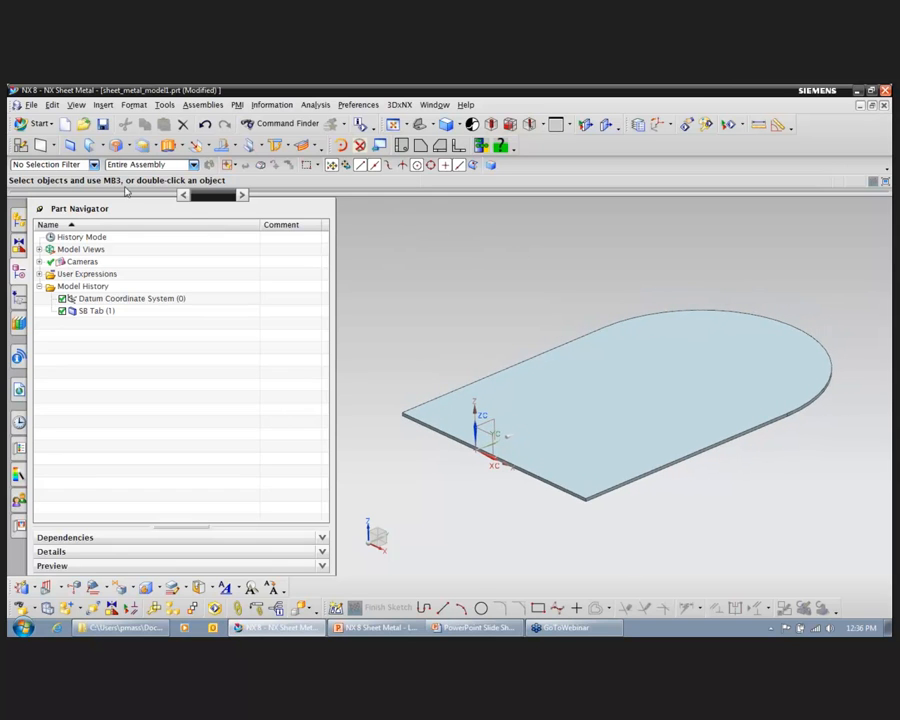
# Step: Start a flange on the straight front edge of the base tab
pyautogui.click(101, 147)
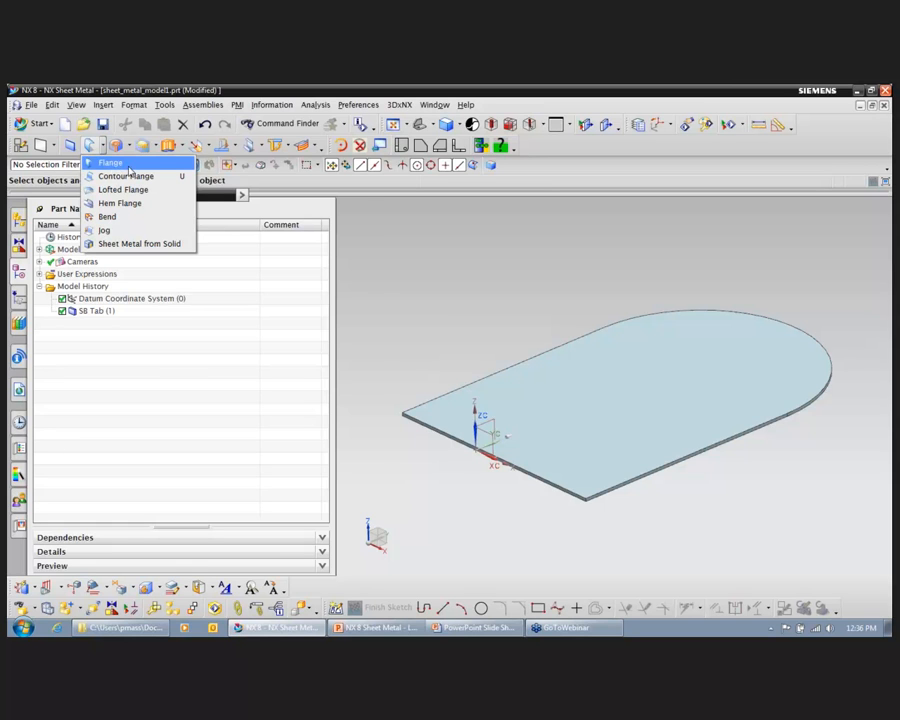
pyautogui.click(128, 171)
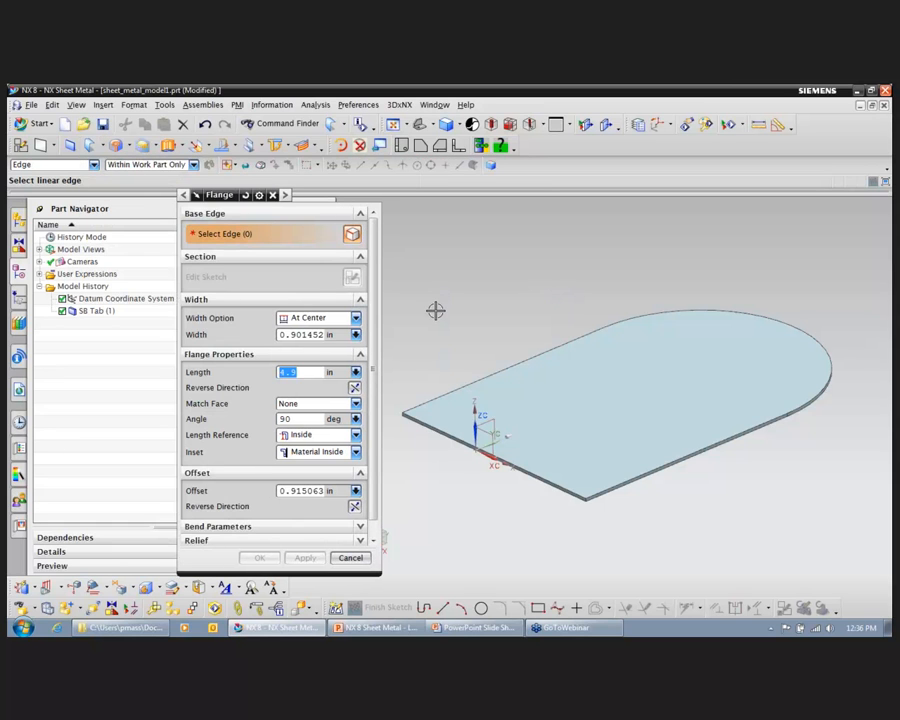
pyautogui.click(532, 470)
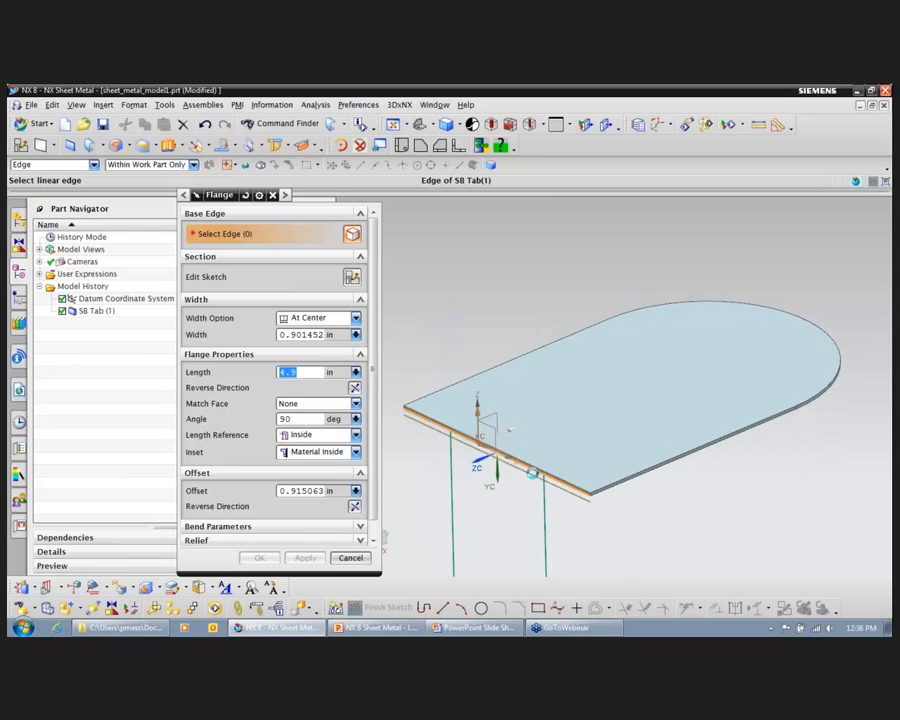
pyautogui.click(533, 472)
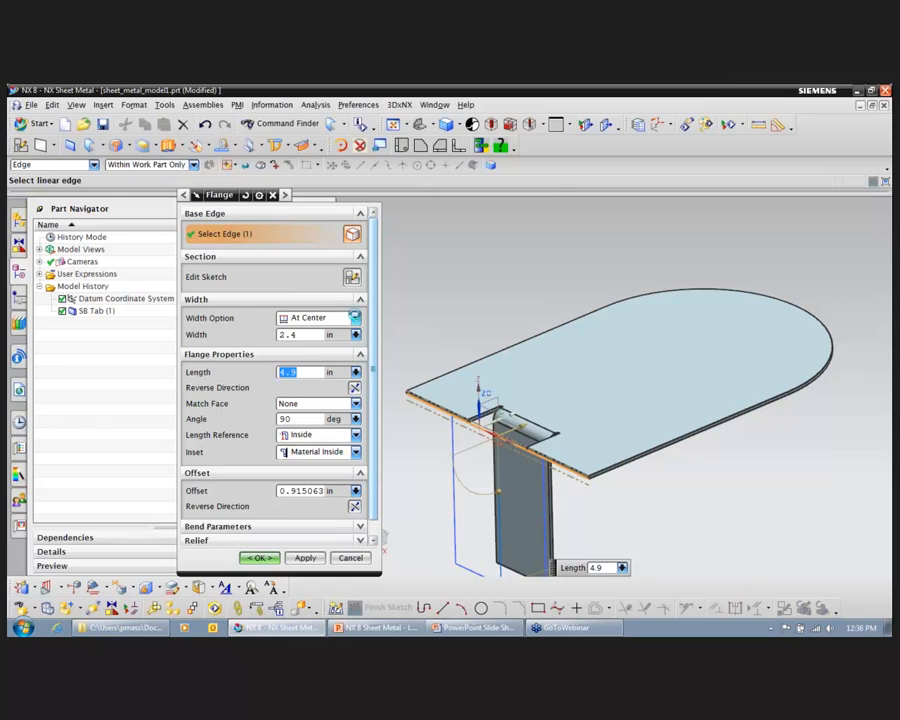
# Step: Try the Full width option on the flange preview and switch it back to At Center
pyautogui.click(356, 318)
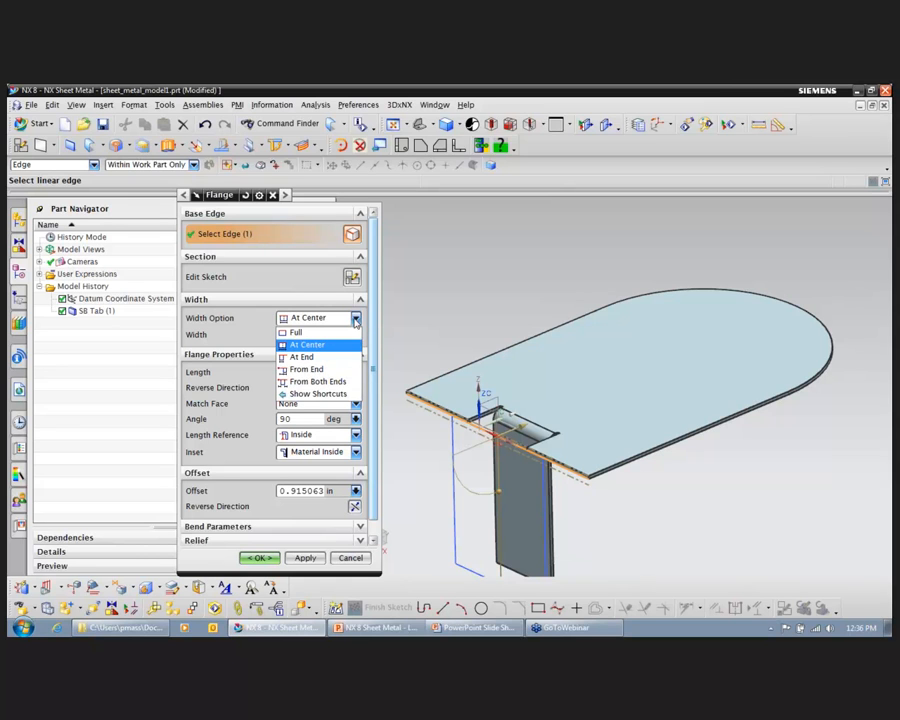
pyautogui.click(331, 332)
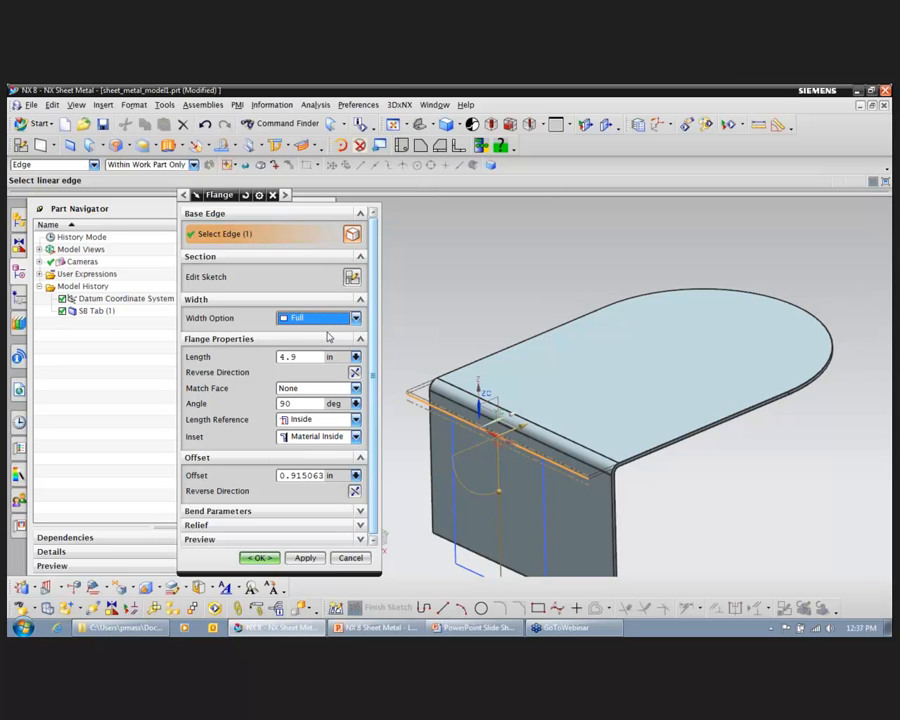
pyautogui.click(356, 318)
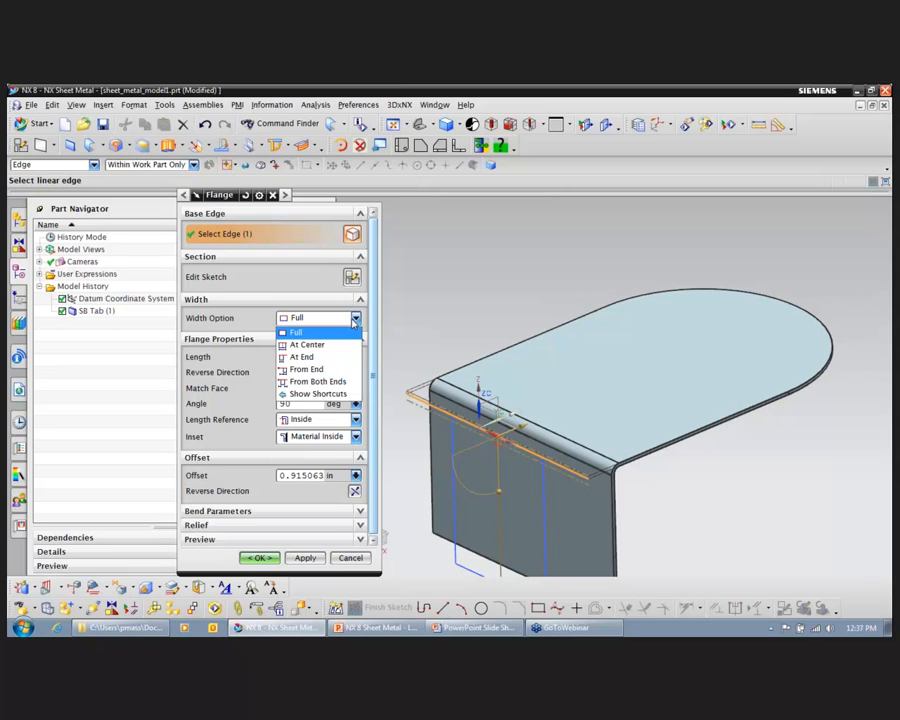
pyautogui.click(336, 343)
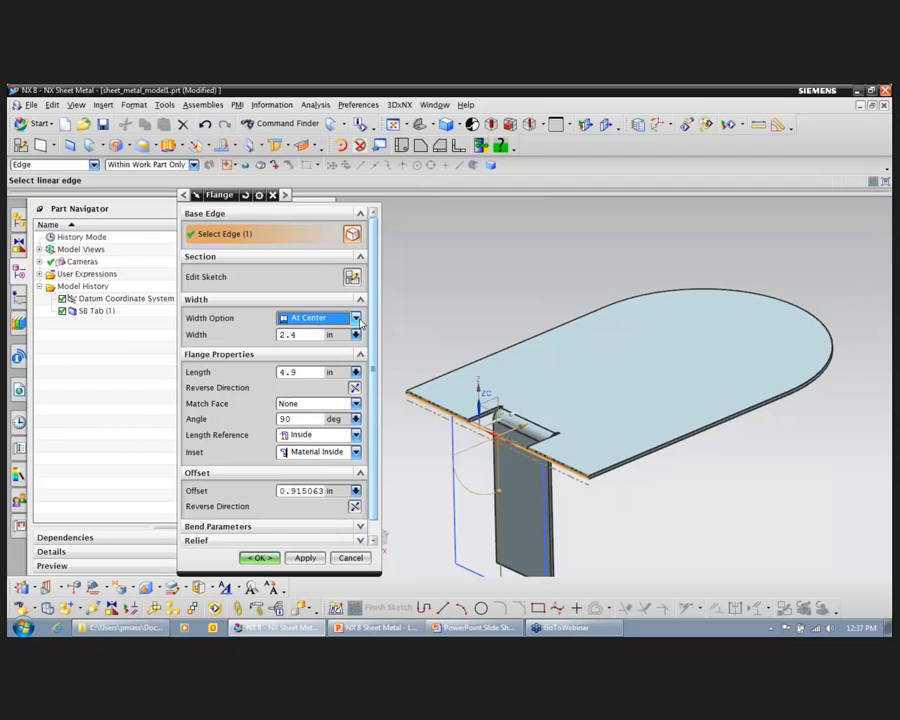
# Step: Try the At End width option, using the tab's nearest front corner as the flange's end point
pyautogui.click(356, 318)
pyautogui.click(338, 355)
pyautogui.click(343, 354)
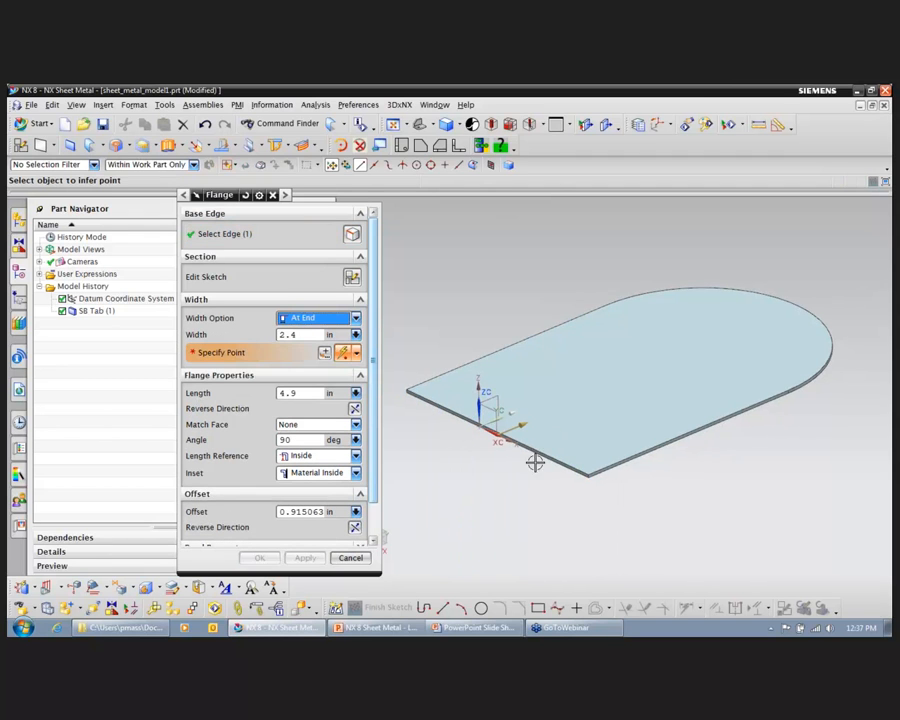
pyautogui.click(587, 469)
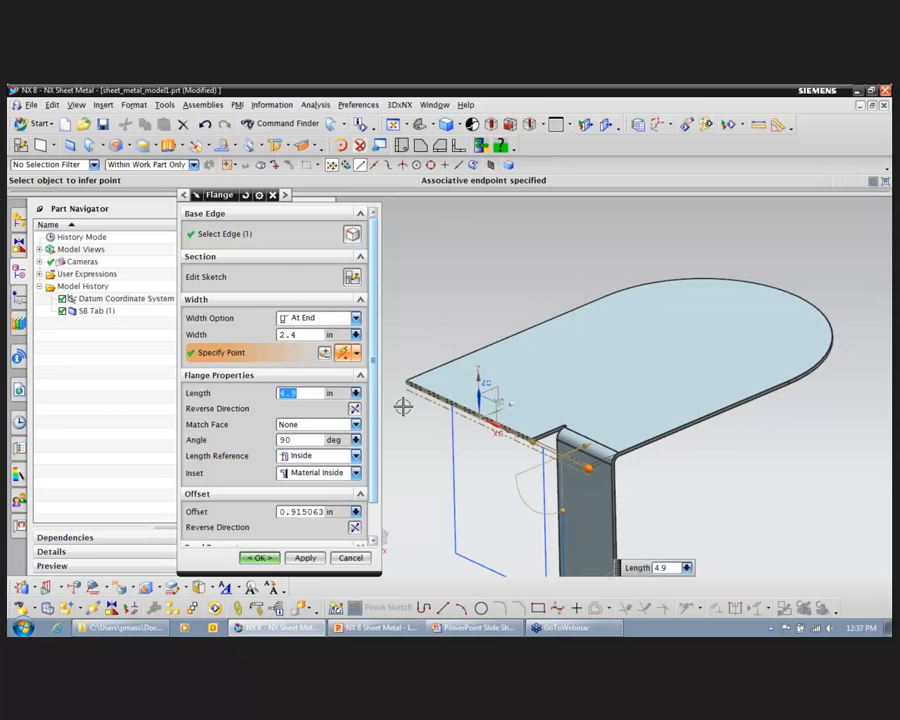
# Step: Try the From End width option on the flange, followed by From Both Ends
pyautogui.click(356, 318)
pyautogui.click(335, 367)
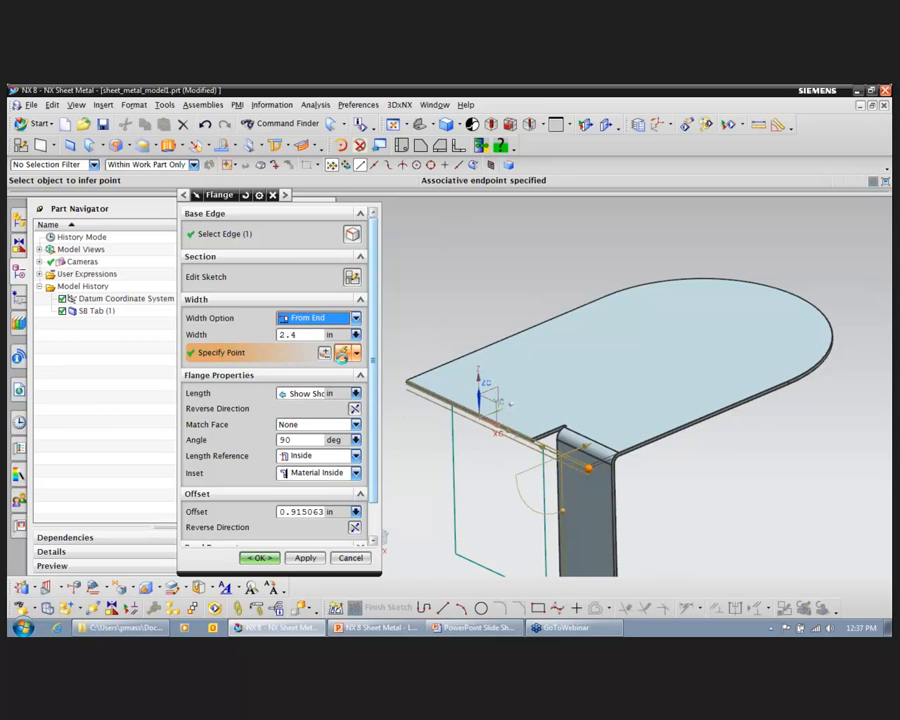
pyautogui.click(355, 319)
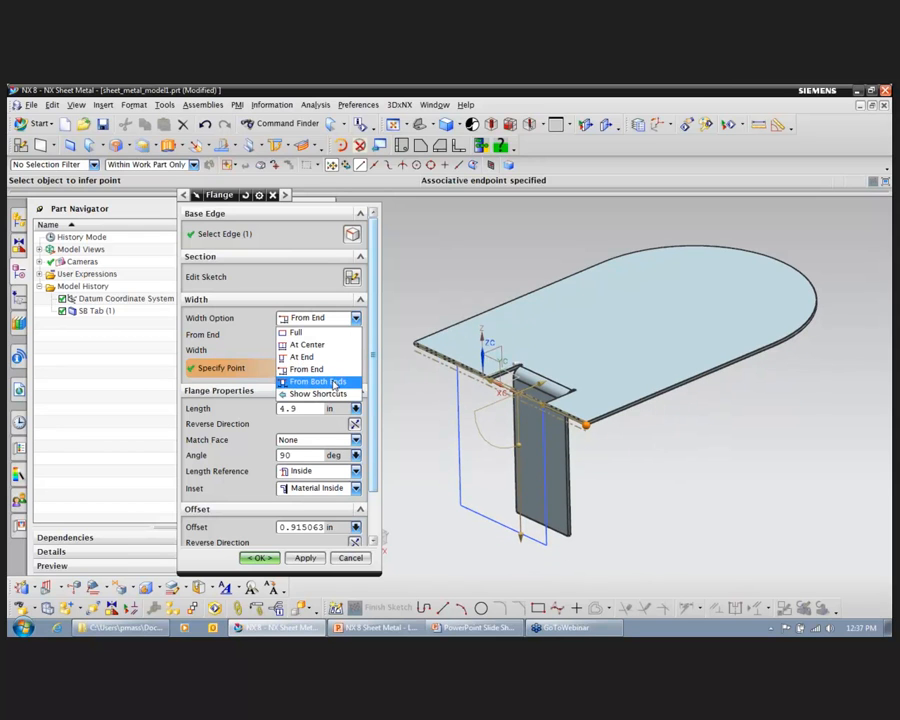
pyautogui.click(331, 379)
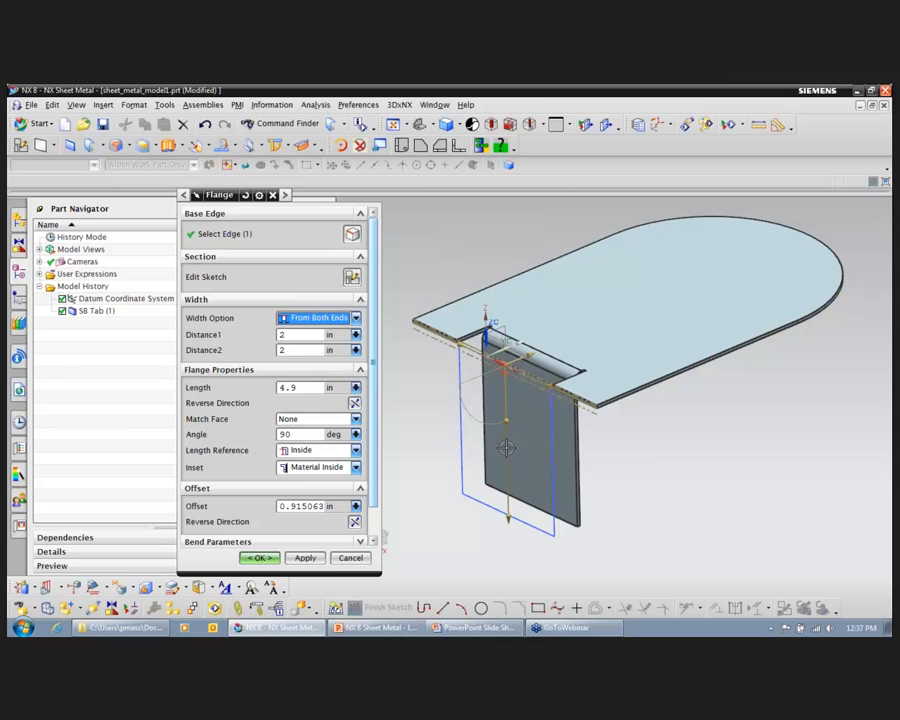
# Step: Try adjusting the flange preview to a 5.1 in length, 2.7 in second end distance, 1.3 in offset and 64-degree angle
pyautogui.click(503, 519)
pyautogui.moveTo(503, 519)
pyautogui.mouseDown()
pyautogui.moveTo(504, 561)
pyautogui.moveTo(508, 522)
pyautogui.mouseUp()
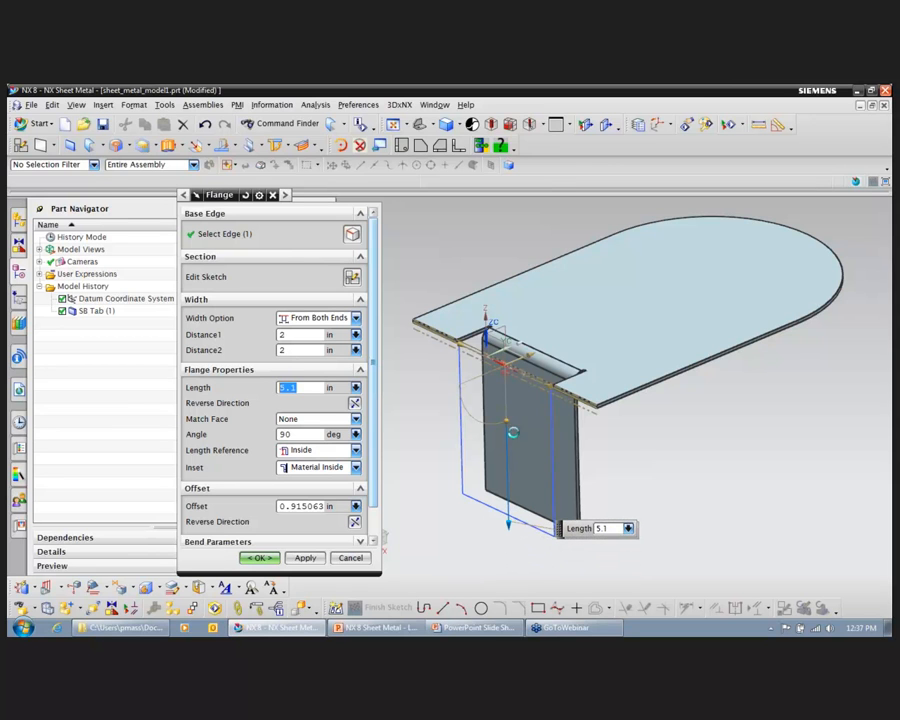
pyautogui.moveTo(560, 383); pyautogui.dragTo(478, 418)
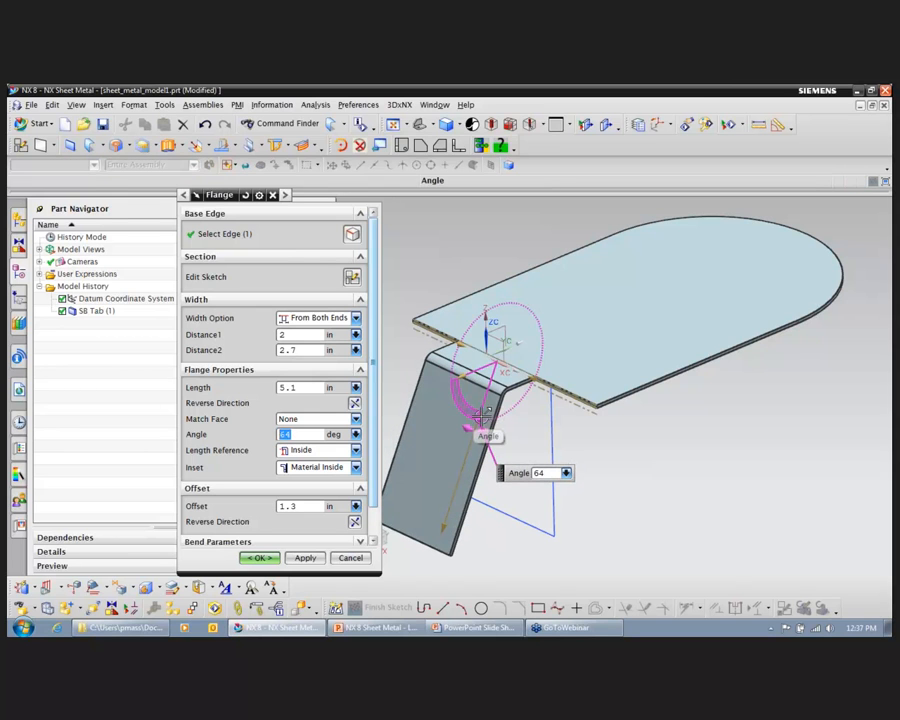
# Step: Make the flange full width, with a length of 4 in and an angle of 90 degrees
pyautogui.click(355, 318)
pyautogui.click(305, 334)
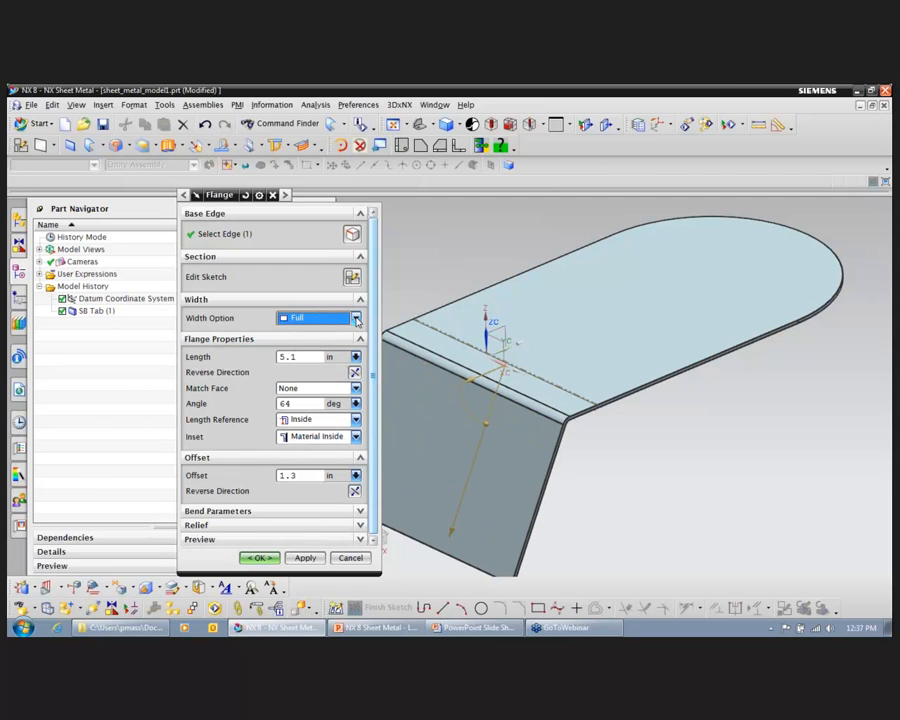
pyautogui.click(314, 357)
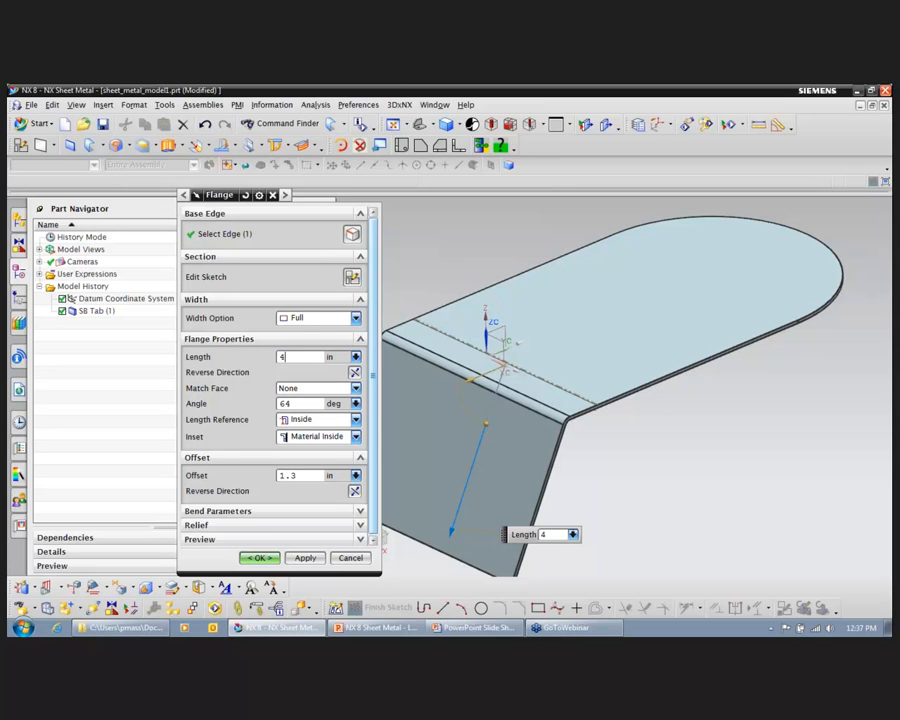
pyautogui.write('4')
pyautogui.press('Return')
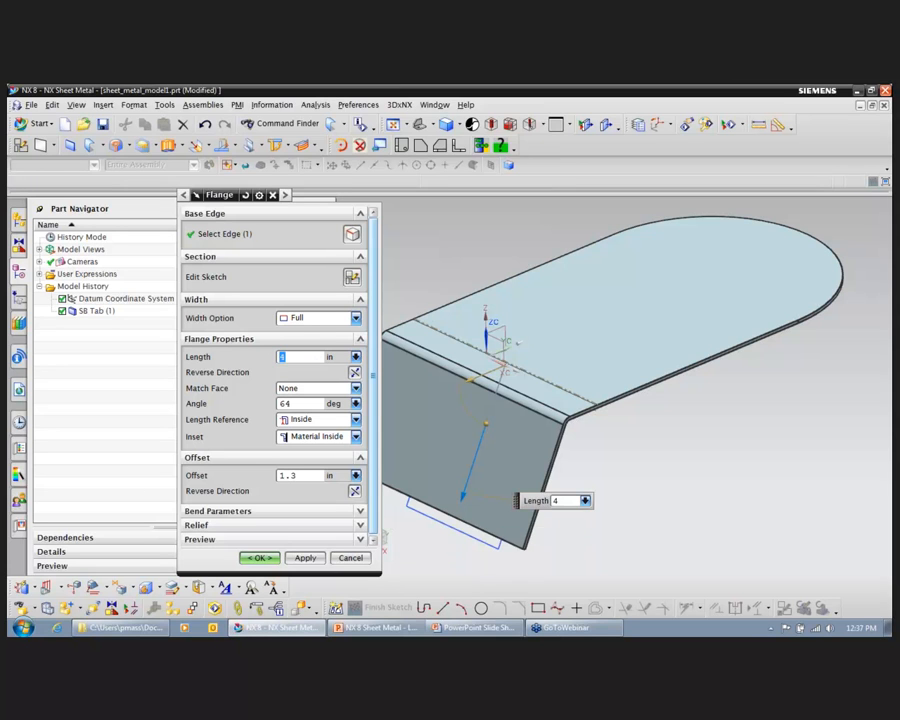
pyautogui.click(303, 404)
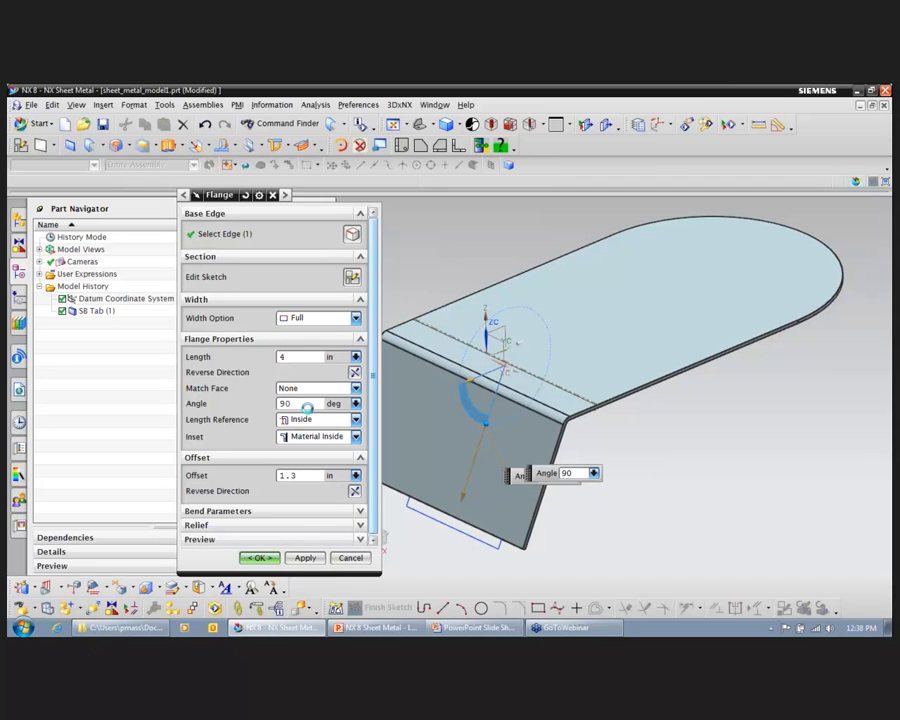
pyautogui.press('Return')
# Step: Set the flange's inset to Material Outside and its offset to 0 in
pyautogui.click(356, 437)
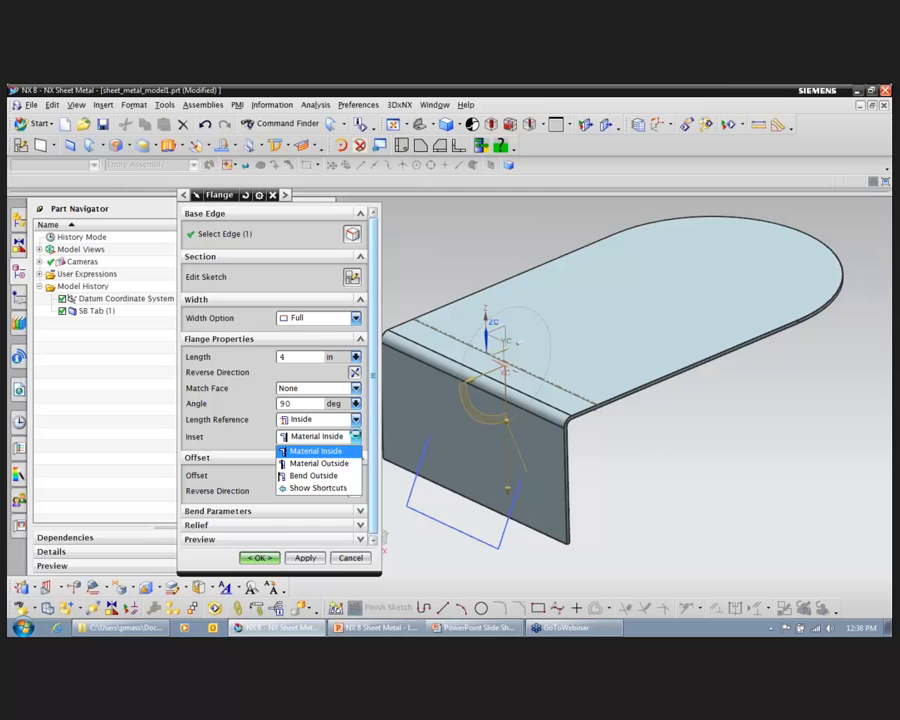
pyautogui.click(347, 461)
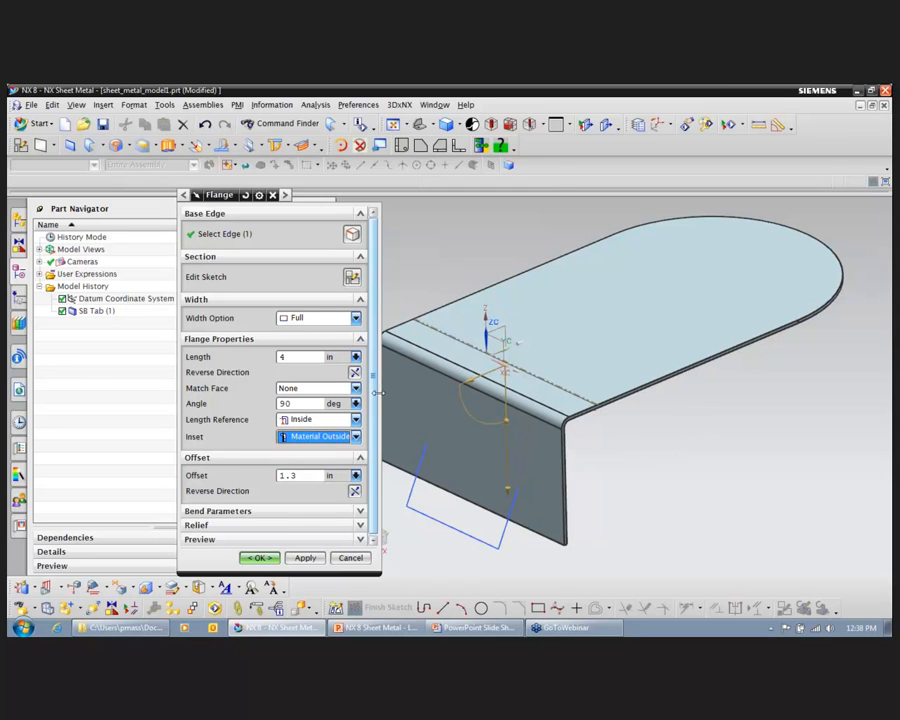
pyautogui.click(303, 477)
pyautogui.press('Return')
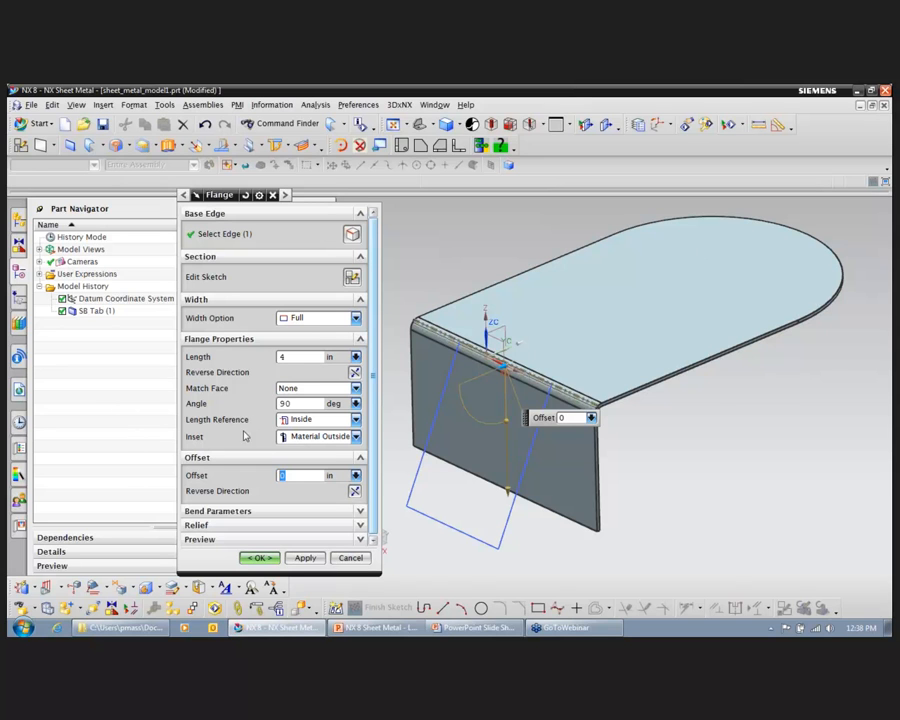
# Step: Compare the Material Inside and Bend Outside inset options on the flange from the side
pyautogui.moveTo(687, 440); pyautogui.dragTo(590, 451, button='middle')
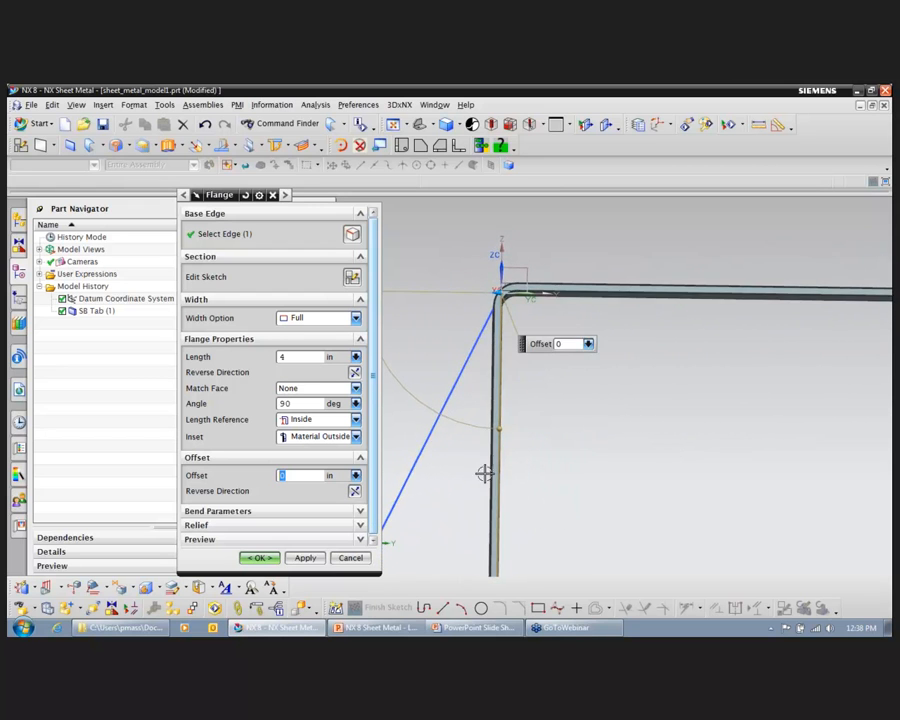
pyautogui.click(356, 436)
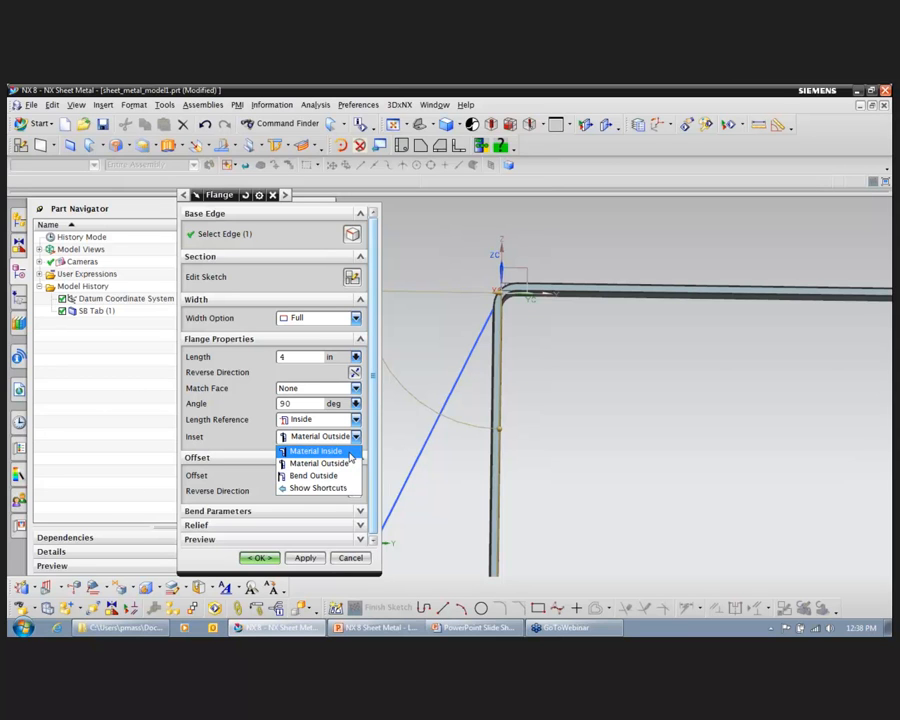
pyautogui.click(350, 454)
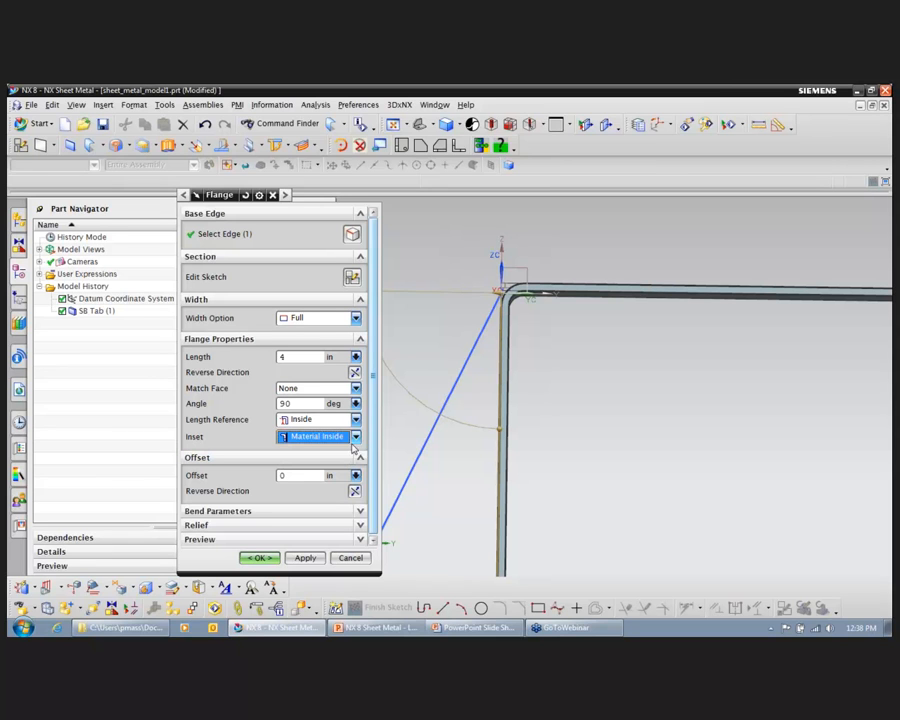
pyautogui.click(358, 444)
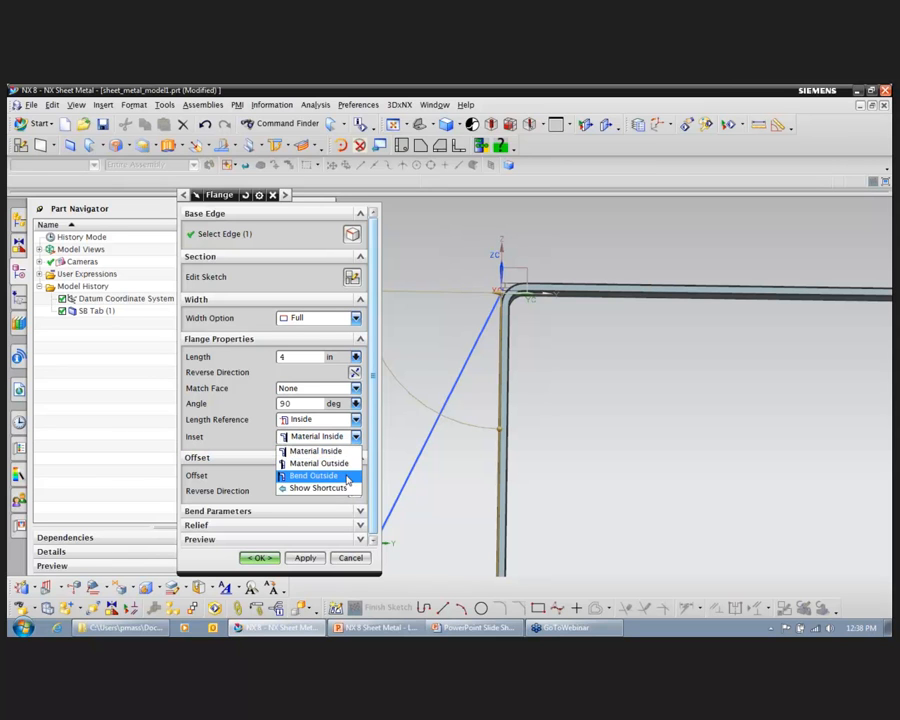
pyautogui.click(300, 471)
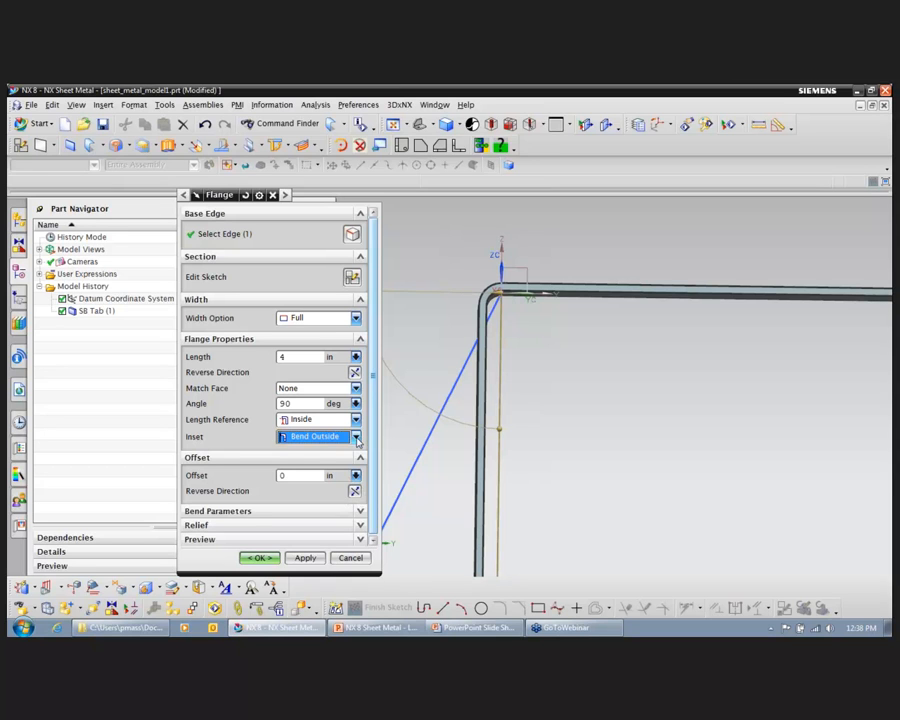
# Step: Set the flange's inset to Material Outside and create the flange
pyautogui.click(357, 437)
pyautogui.click(312, 461)
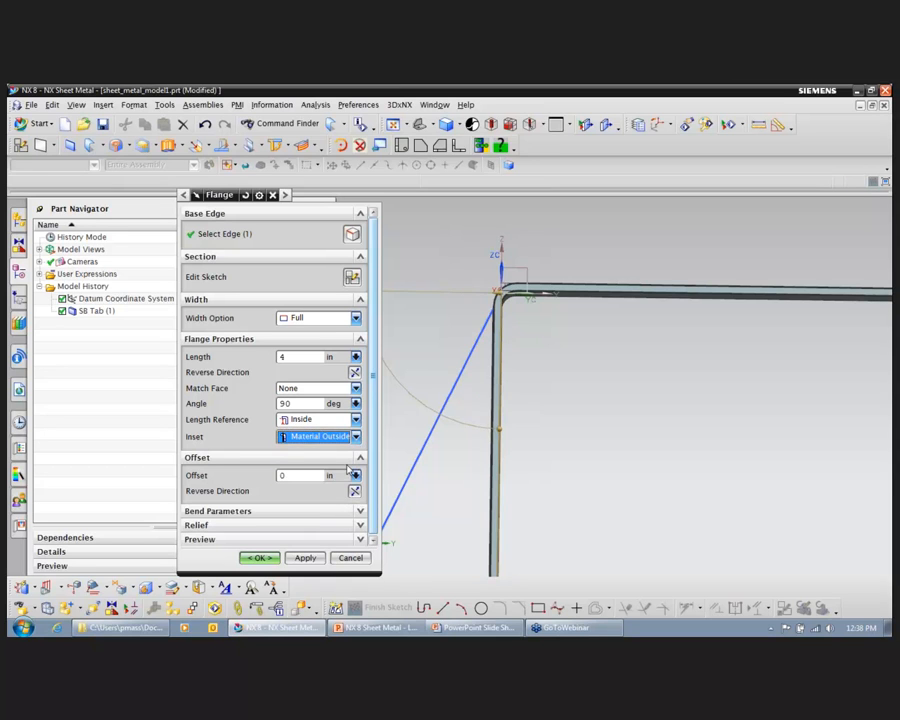
pyautogui.click(261, 558)
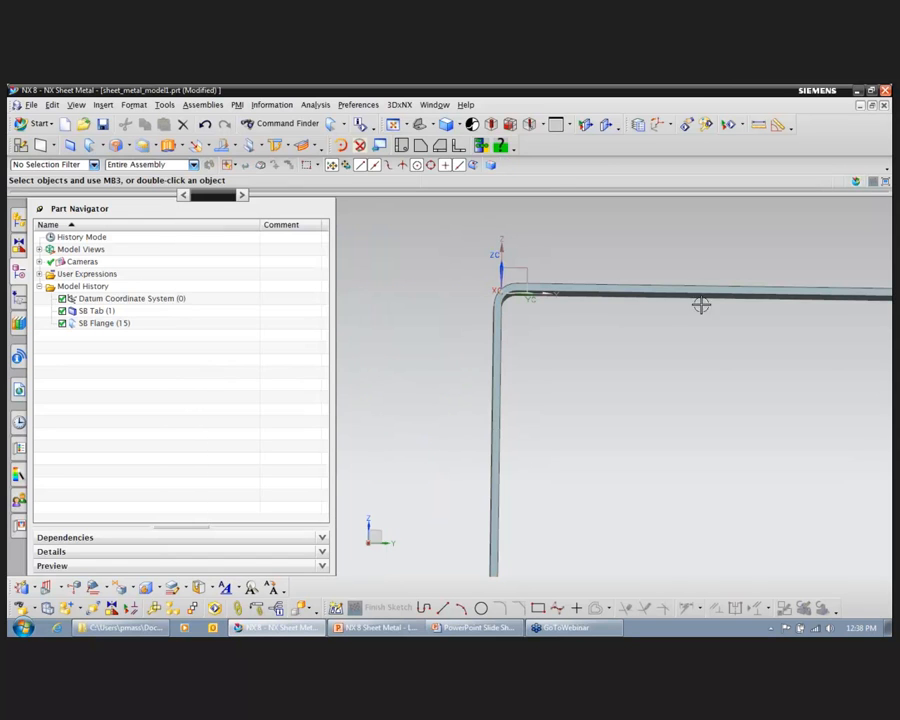
# Step: Reopen the finished flange for editing and open its section sketch
pyautogui.moveTo(709, 371); pyautogui.dragTo(739, 421, button='middle')
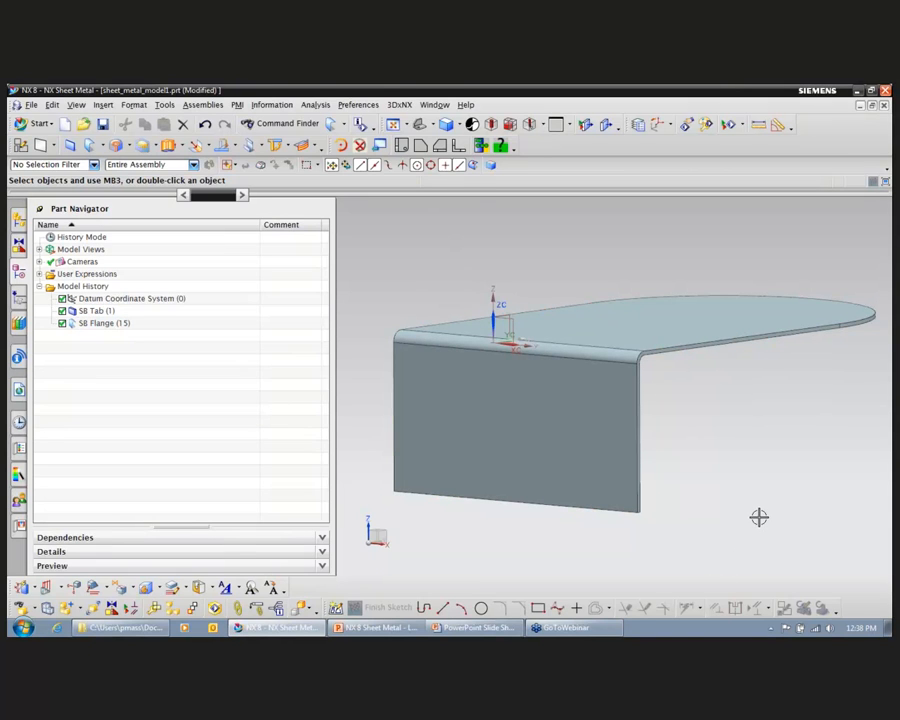
pyautogui.doubleClick(600, 464)
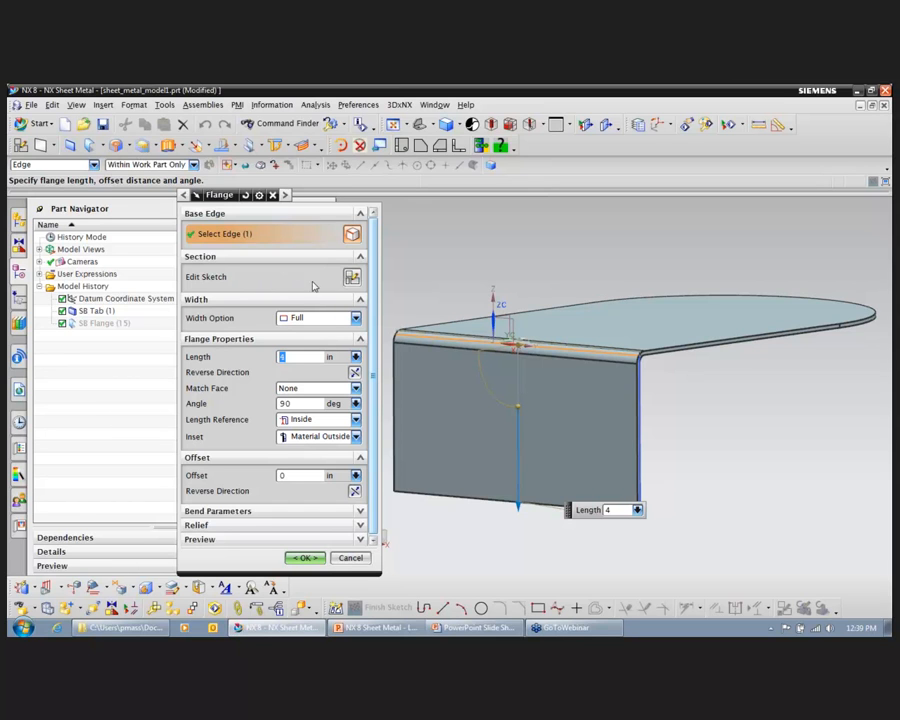
pyautogui.click(352, 278)
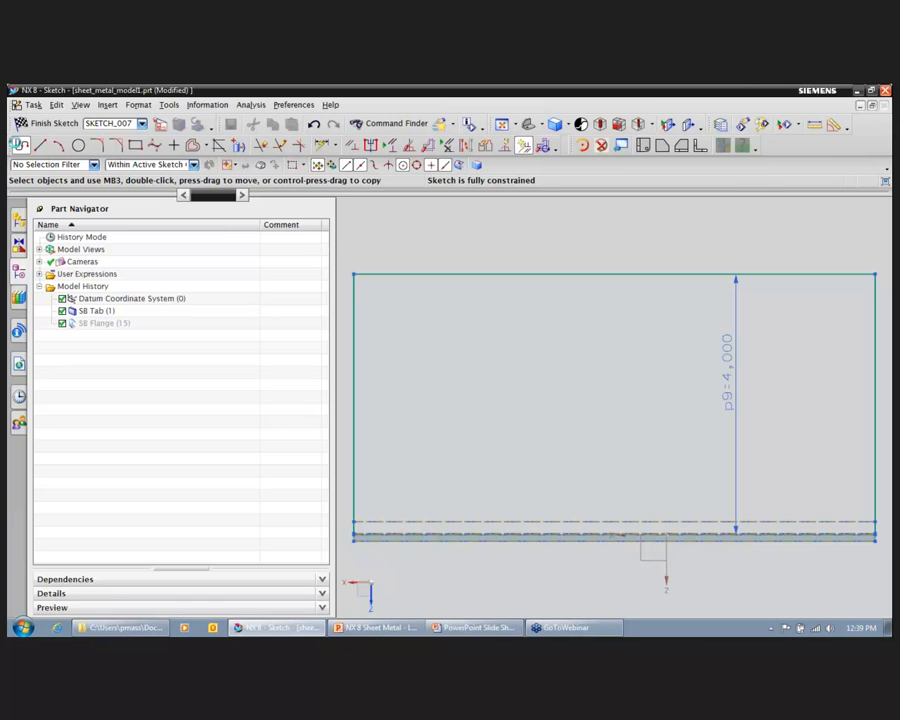
# Step: Sketch a slanted line across the flange outline's upper edge, continuing as a horizontal line past its right edge
pyautogui.press('z')
pyautogui.click(667, 237)
pyautogui.click(750, 369)
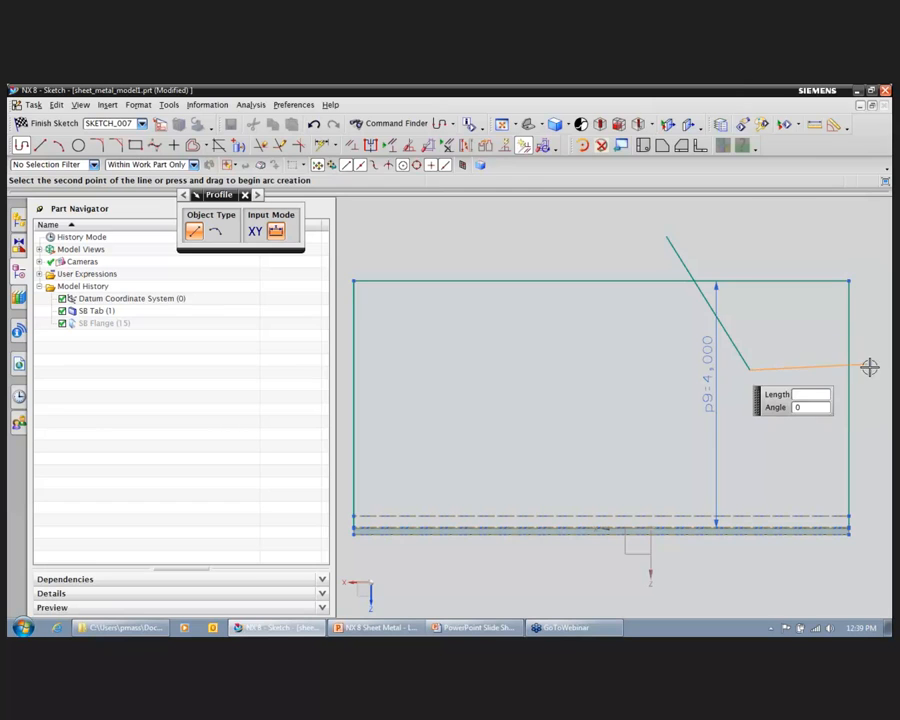
pyautogui.click(872, 369)
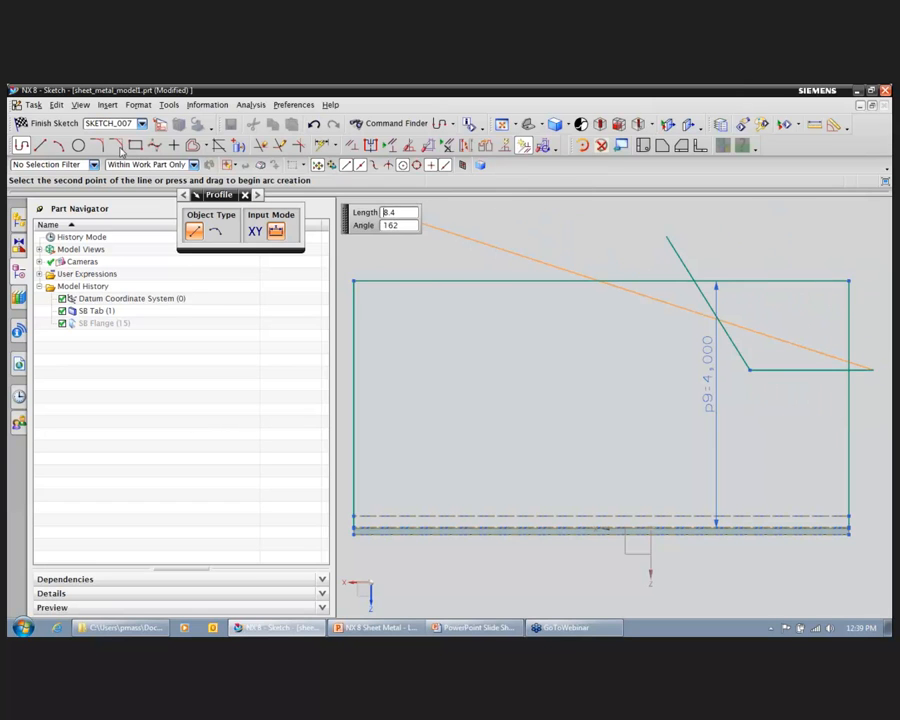
# Step: Draw a circle centred on the flange outline's upper-left corner, overlapping its top and left edges
pyautogui.click(78, 145)
pyautogui.click(354, 281)
pyautogui.scroll(-3, 402, 317)
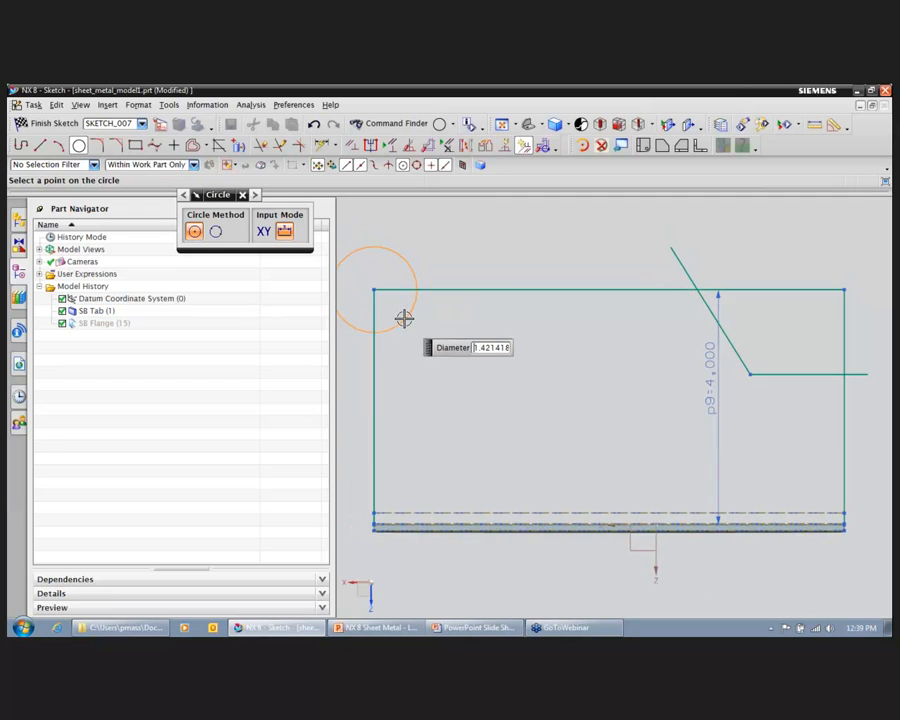
pyautogui.click(413, 327)
pyautogui.scroll(-1, 537, 232)
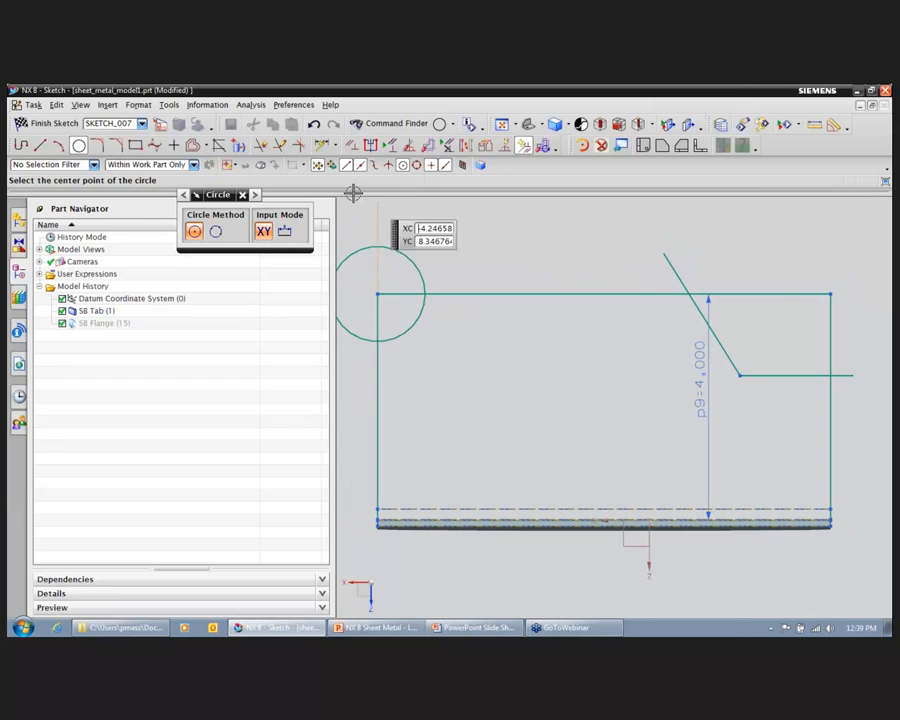
# Step: Trim the overhanging line ends, the cut-off corner edges and the circle's excess, leaving a stepped notch and a concave quarter arc
pyautogui.press('t')
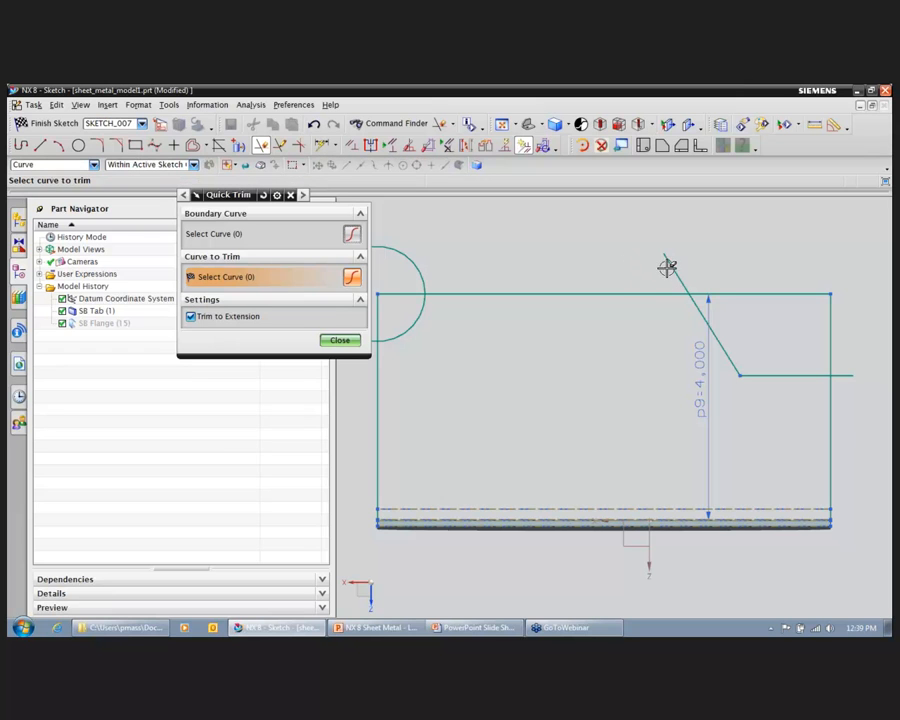
pyautogui.click(671, 264)
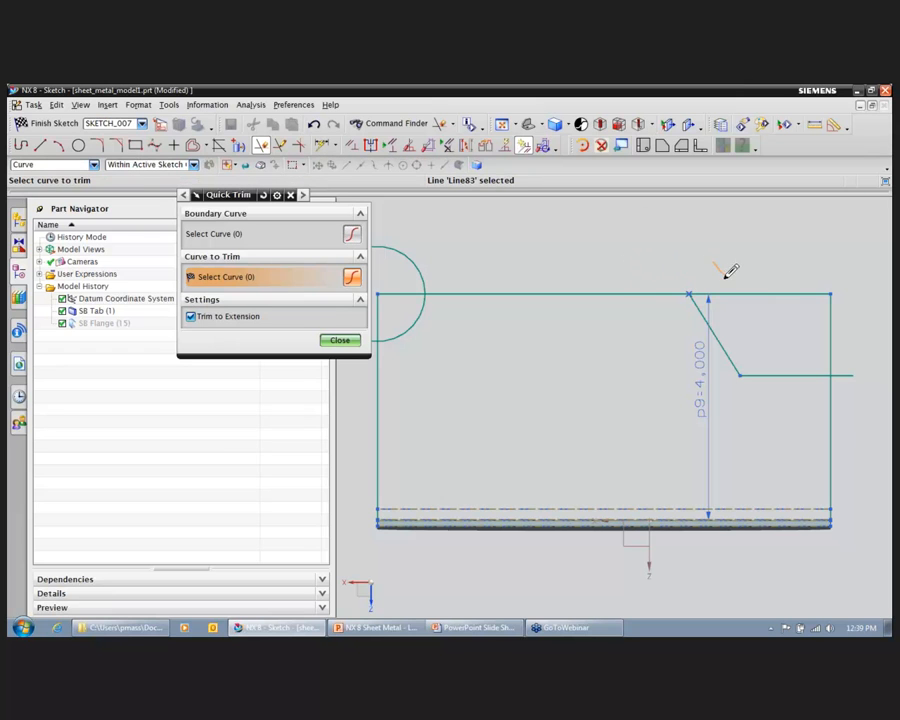
pyautogui.moveTo(772, 315); pyautogui.dragTo(845, 358)
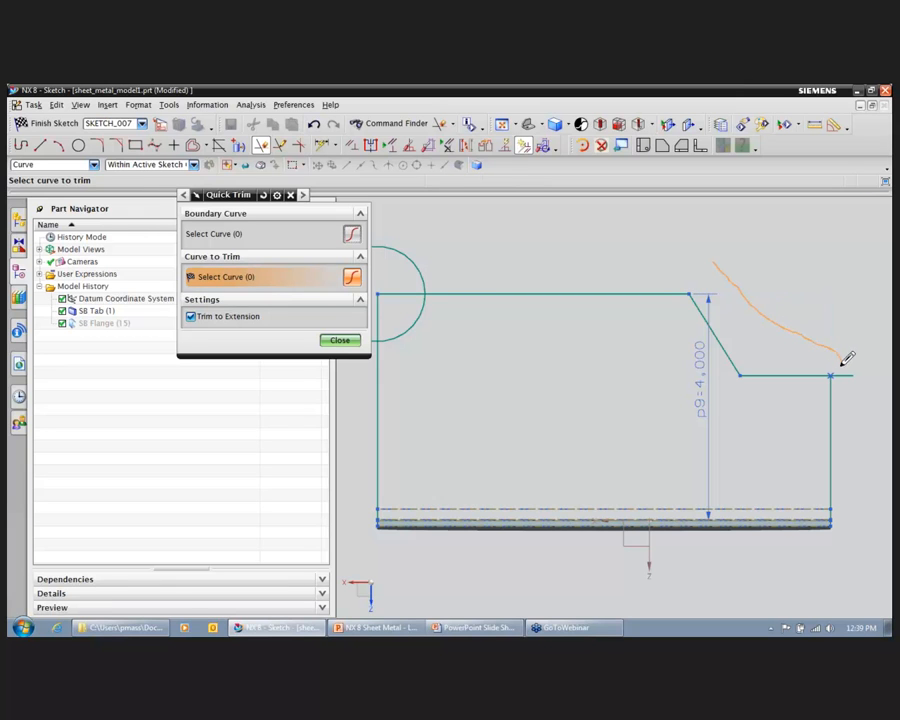
pyautogui.moveTo(853, 405); pyautogui.dragTo(853, 402)
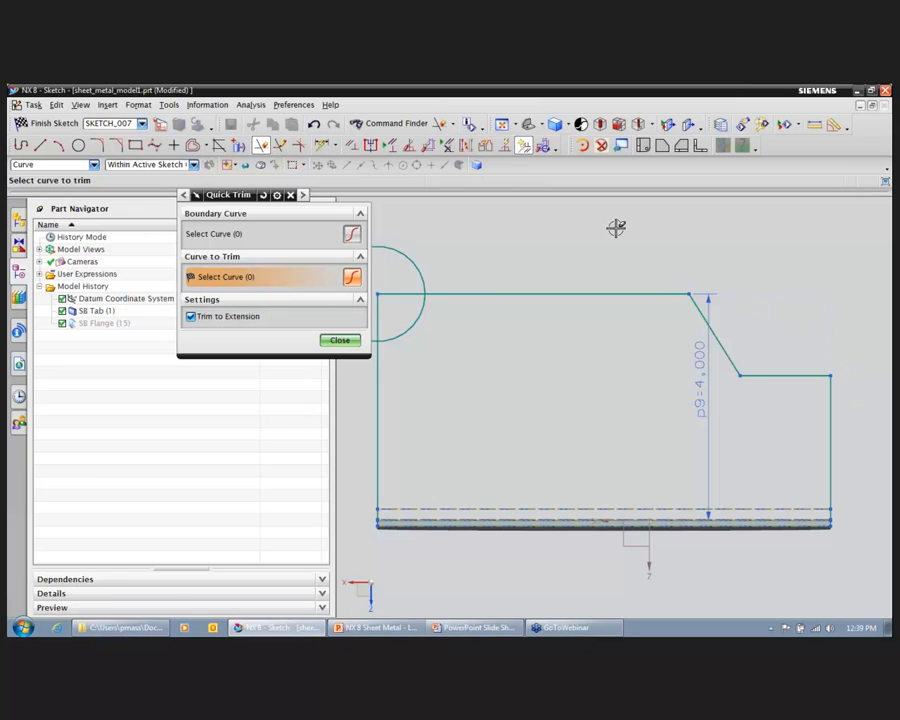
pyautogui.moveTo(397, 345)
pyautogui.mouseDown()
pyautogui.moveTo(404, 317)
pyautogui.moveTo(446, 300)
pyautogui.moveTo(456, 279)
pyautogui.mouseUp()
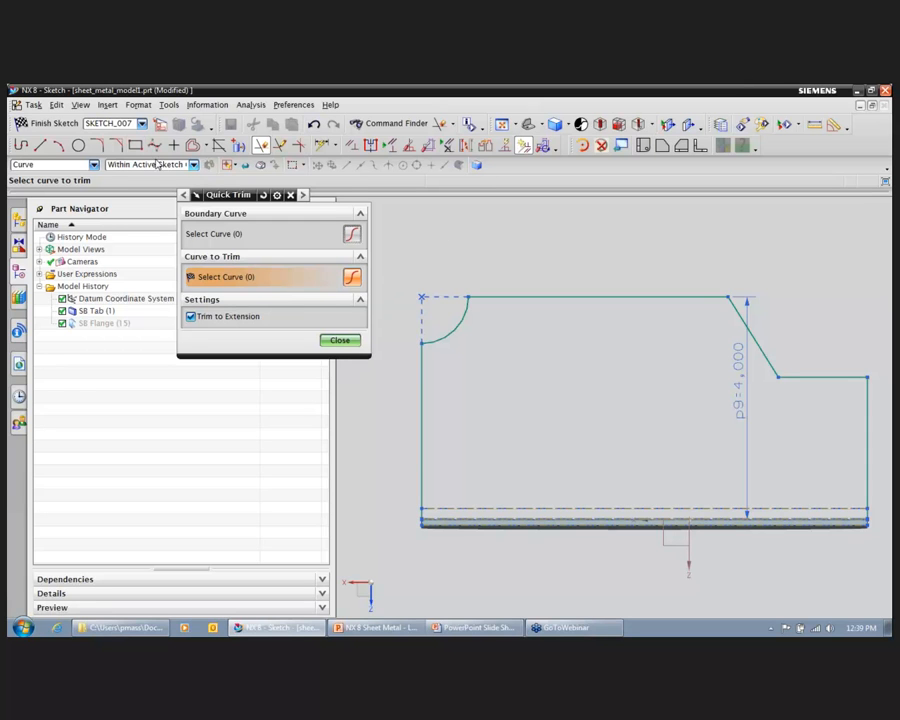
# Step: Fillet the notch's outer right corner and the junction of the concave arc with the outline's upper edge
pyautogui.click(96, 145)
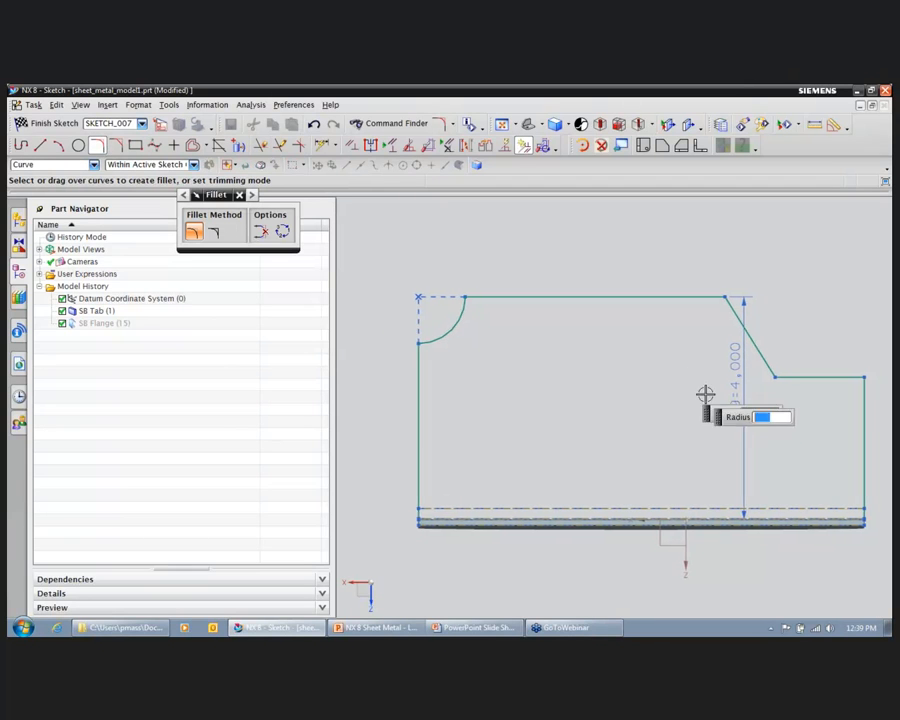
pyautogui.click(846, 387)
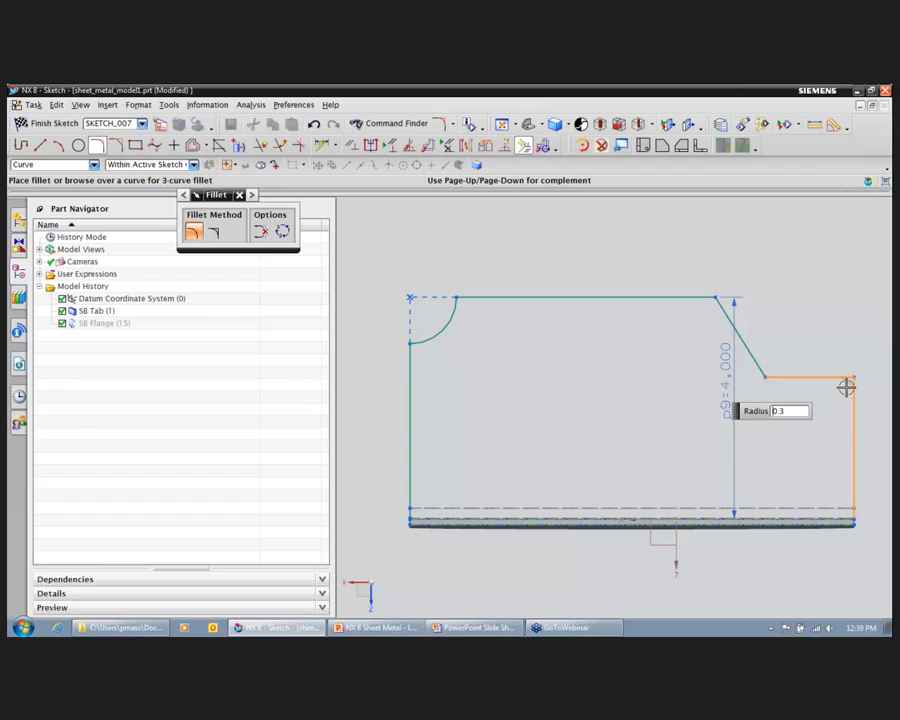
pyautogui.click(838, 395)
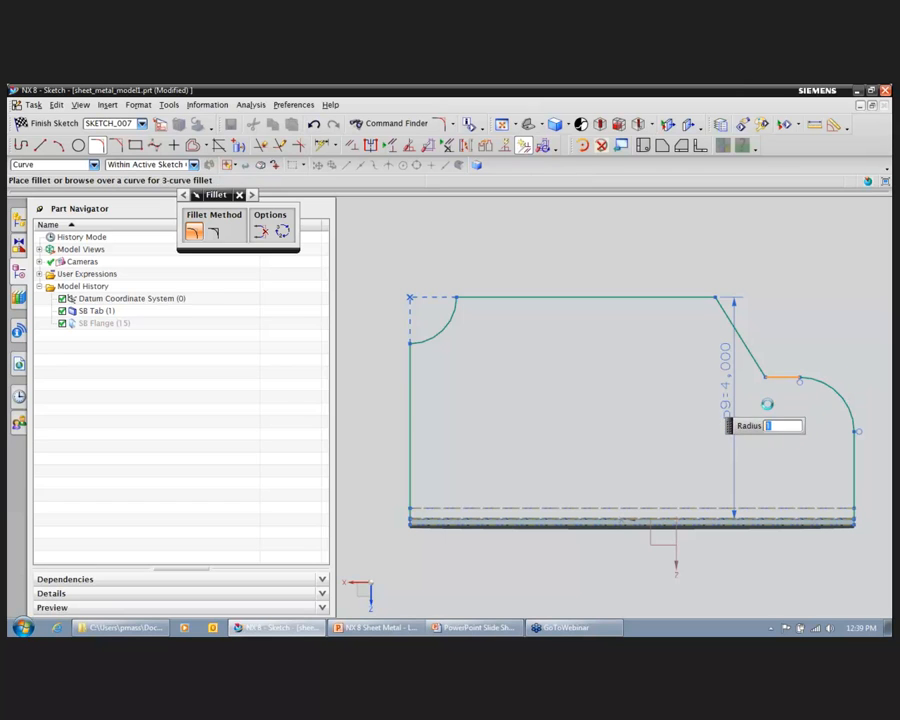
pyautogui.click(461, 305)
pyautogui.click(466, 307)
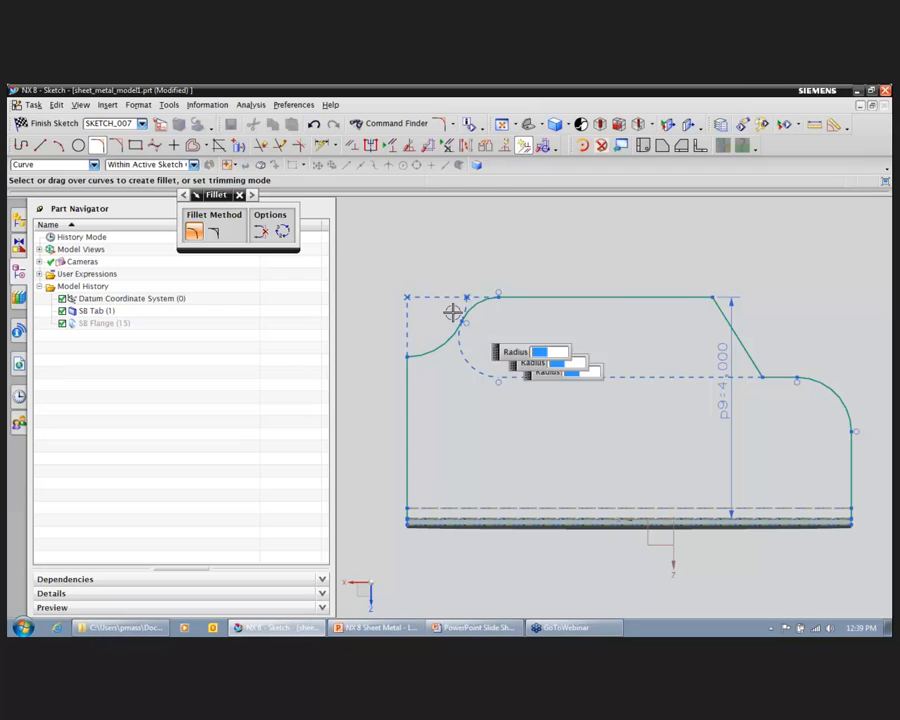
# Step: Finish the section sketch and apply the reshaped outline to the flange
pyautogui.click(34, 125)
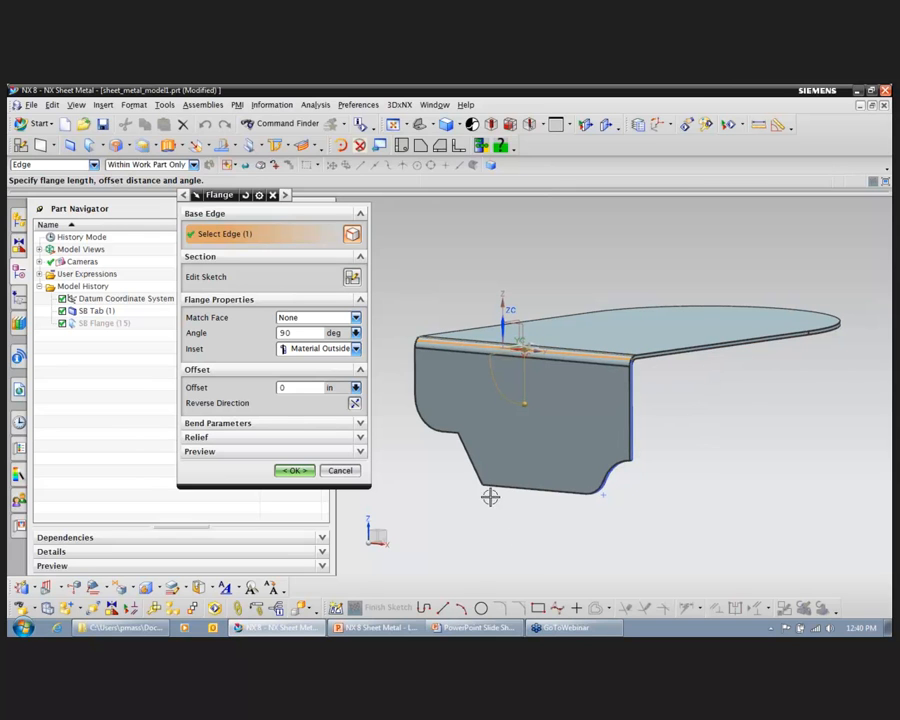
pyautogui.click(303, 475)
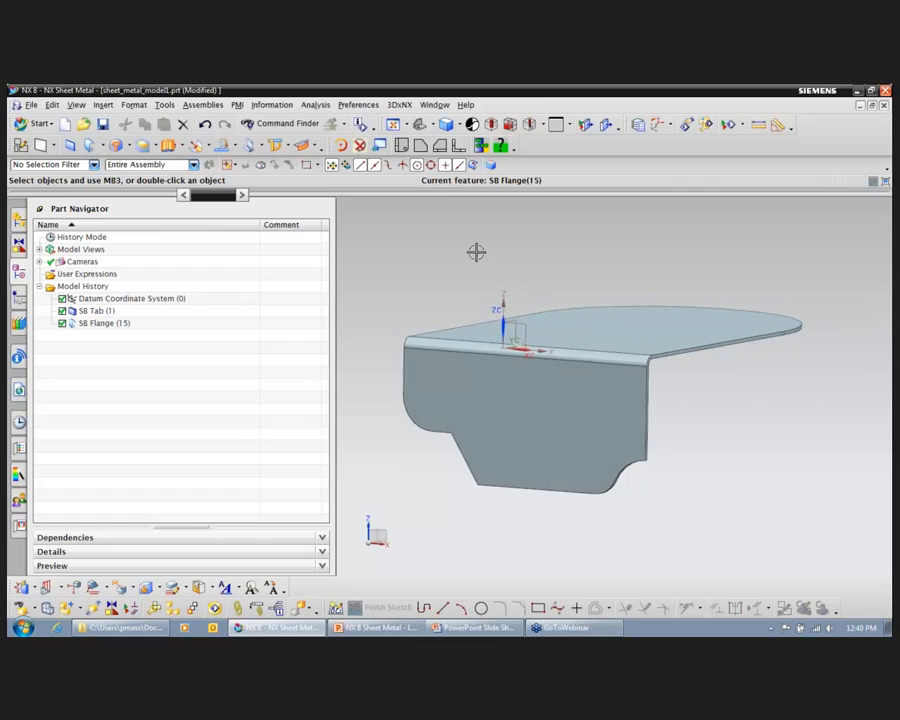
pyautogui.moveTo(476, 250)
pyautogui.mouseDown(button='middle')
pyautogui.moveTo(470, 243)
pyautogui.moveTo(492, 252)
pyautogui.mouseUp(button='middle')
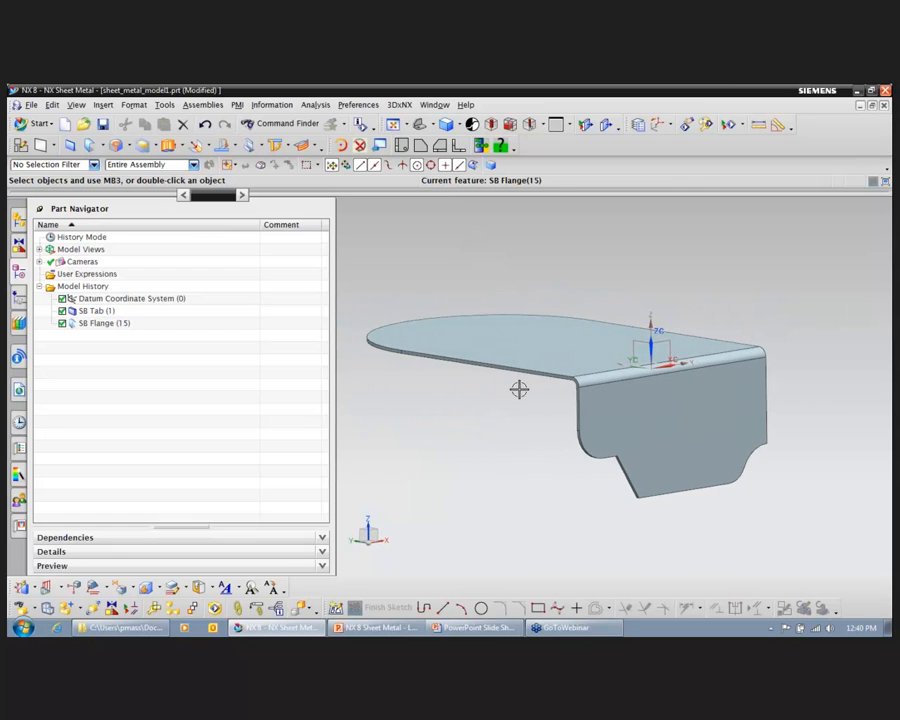
# Step: Start a flange on the tab's straight side edge using the From End width option, referenced to the endpoint nearest the first flange
pyautogui.click(104, 148)
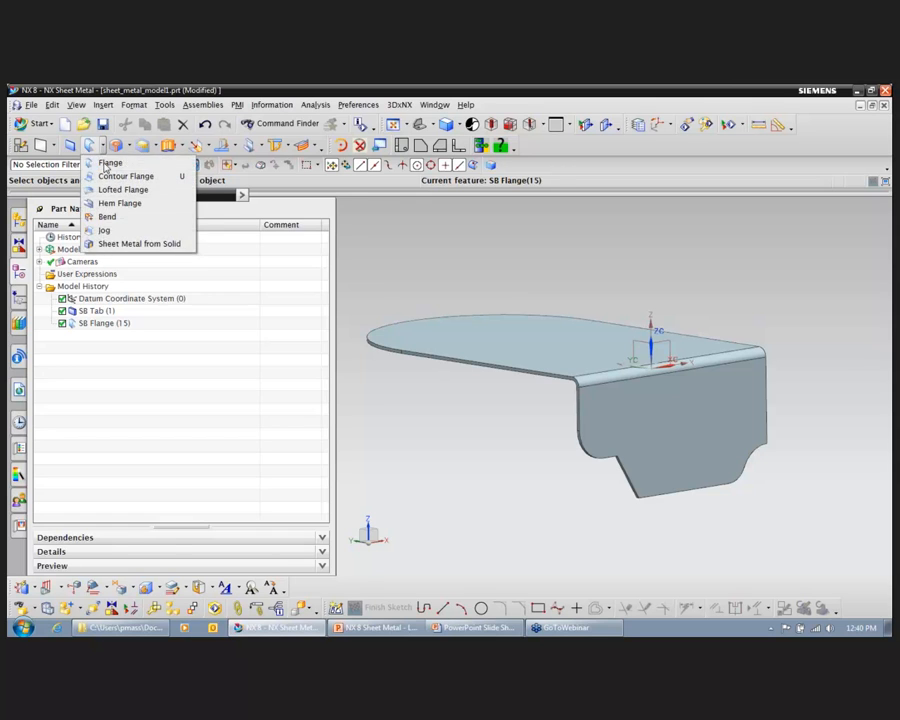
pyautogui.click(108, 163)
pyautogui.click(522, 374)
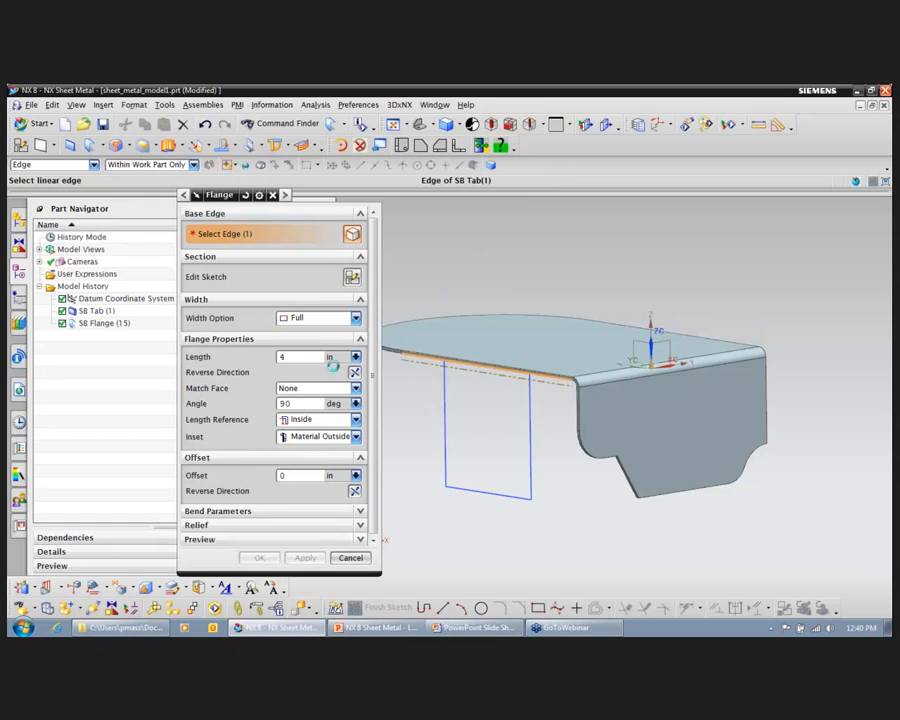
pyautogui.click(355, 318)
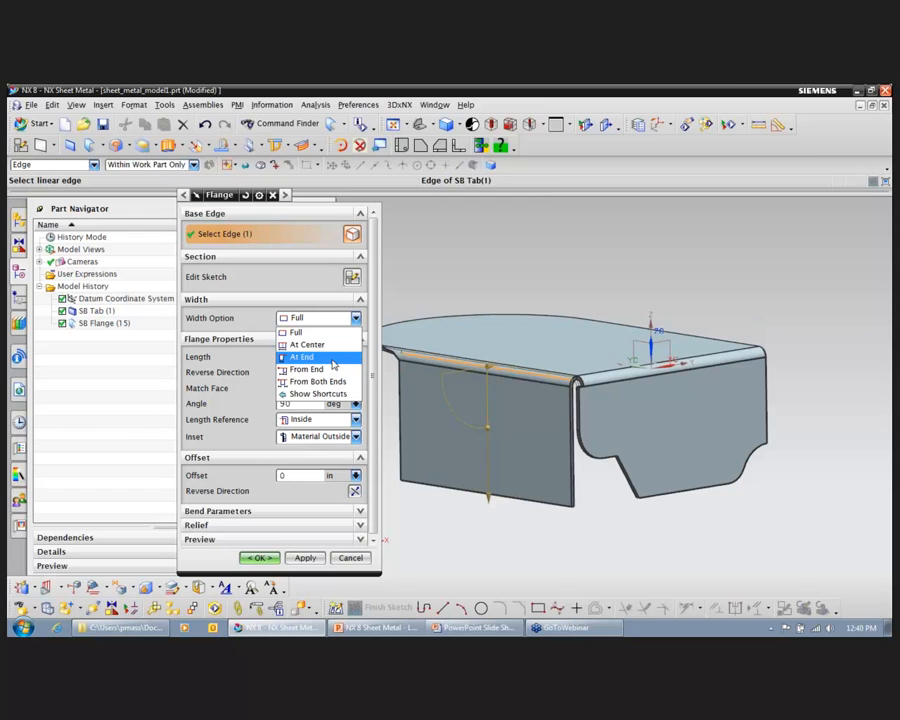
pyautogui.click(332, 368)
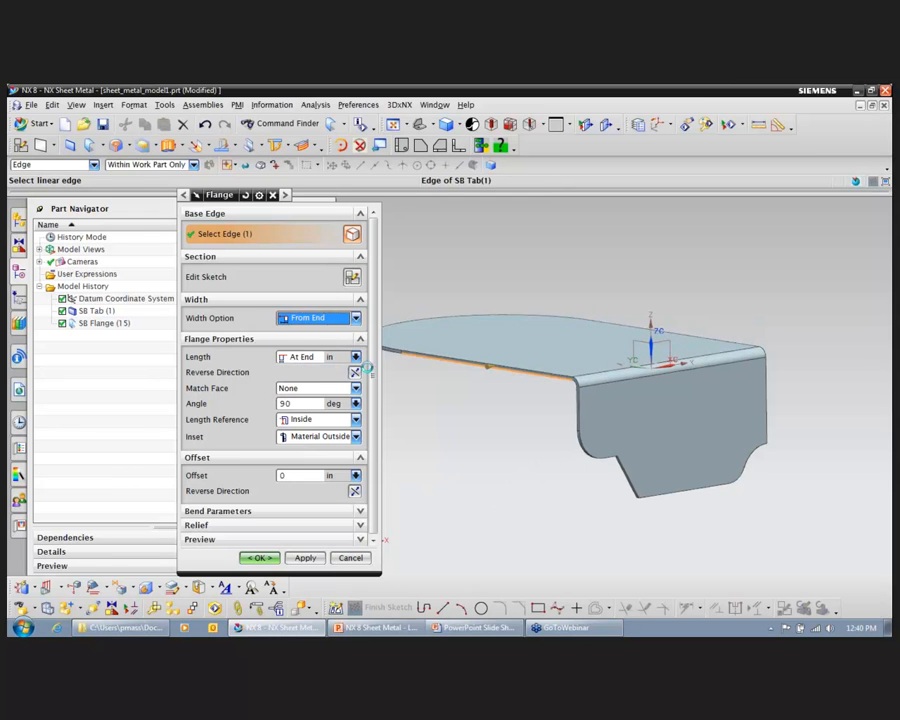
pyautogui.click(571, 382)
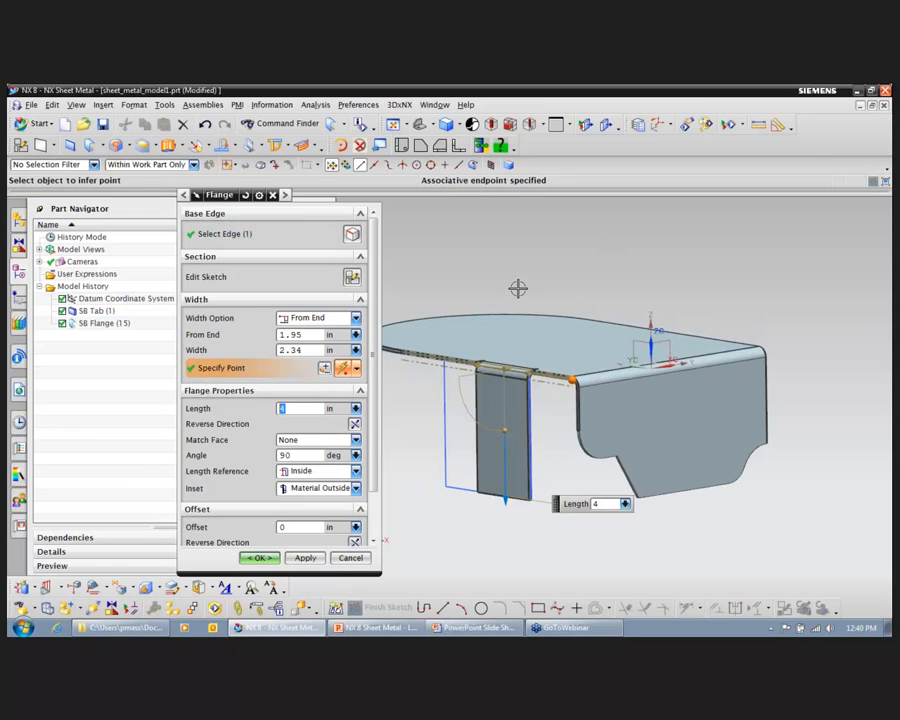
# Step: Set the new flange's distance from the end to 1.5 in and its width to 2 in
pyautogui.doubleClick(299, 336)
pyautogui.write('1')
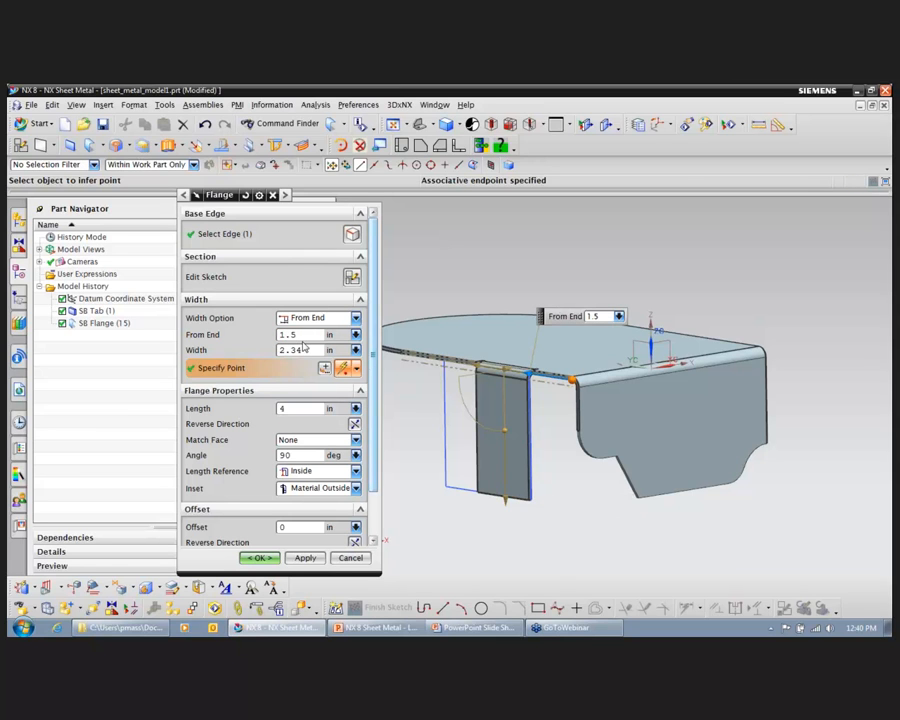
pyautogui.press('Return')
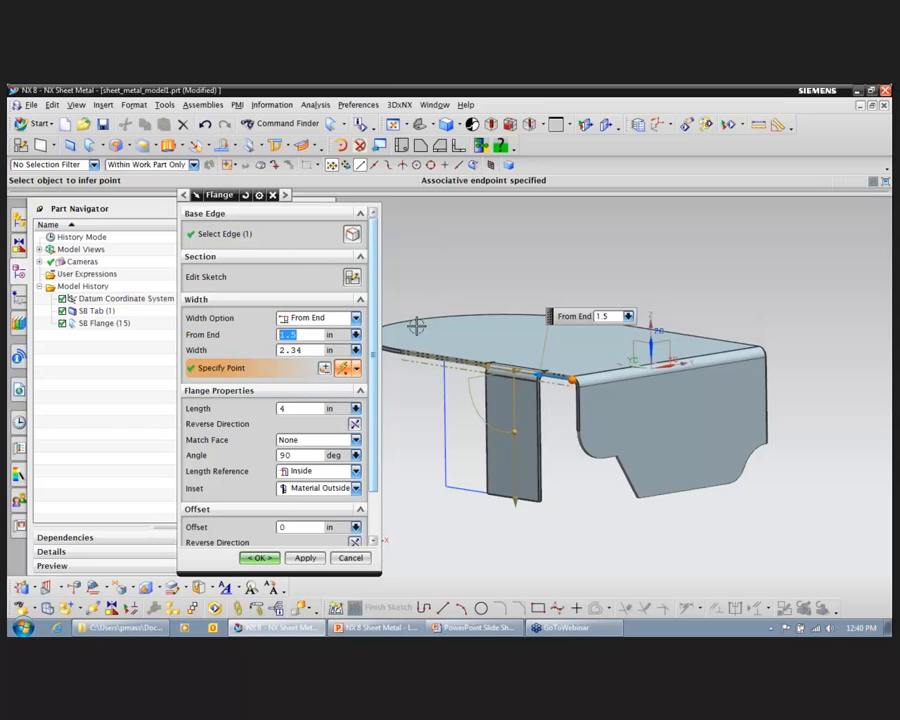
pyautogui.click(298, 350)
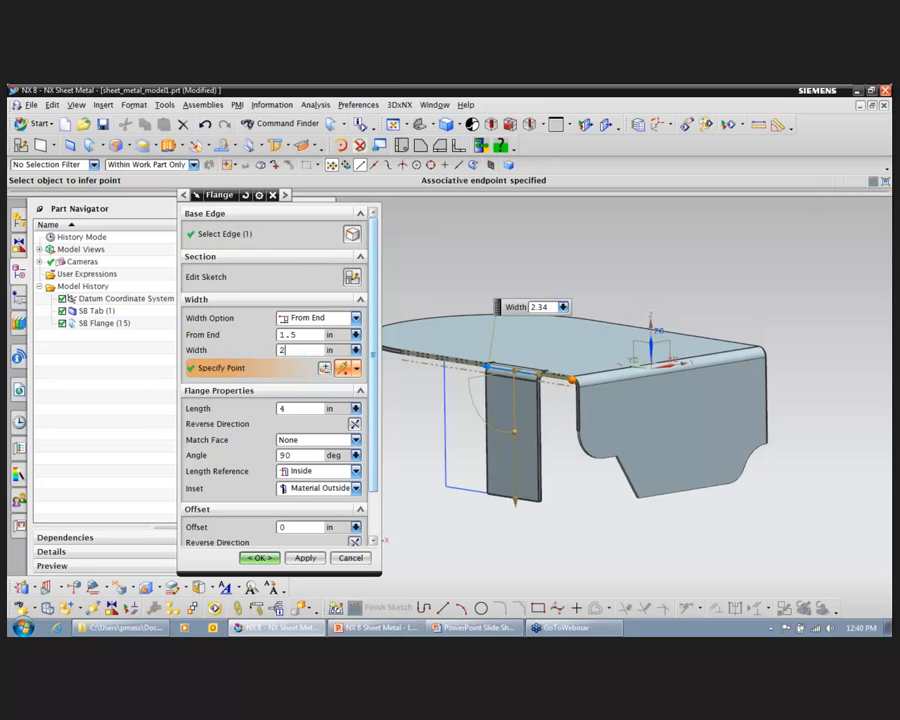
pyautogui.write('2')
pyautogui.press('Return')
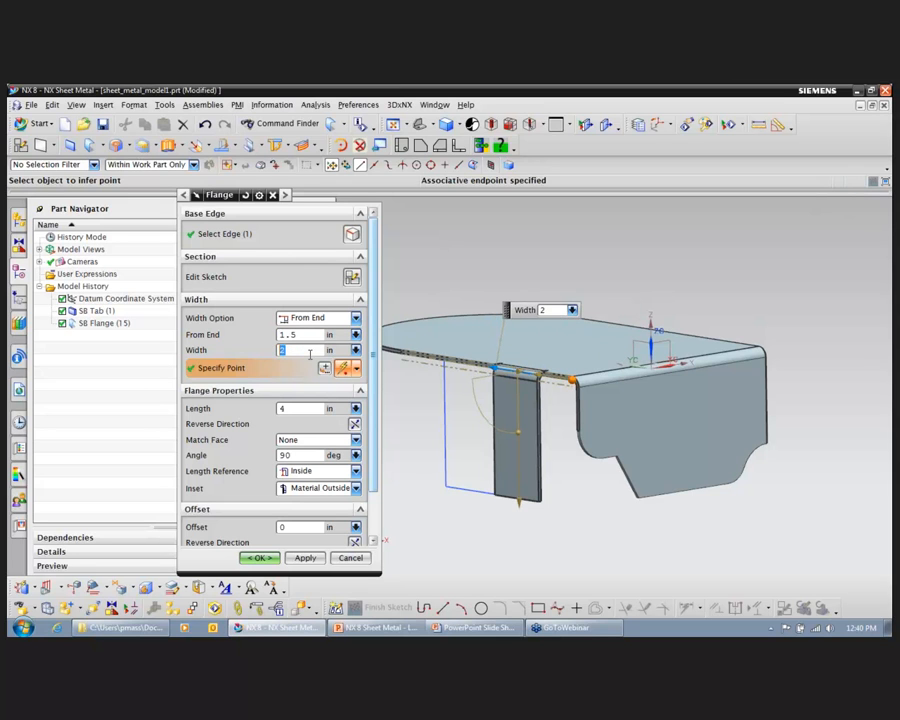
# Step: Set the new flange's bend angle to 70 degrees
pyautogui.click(317, 456)
pyautogui.write('70')
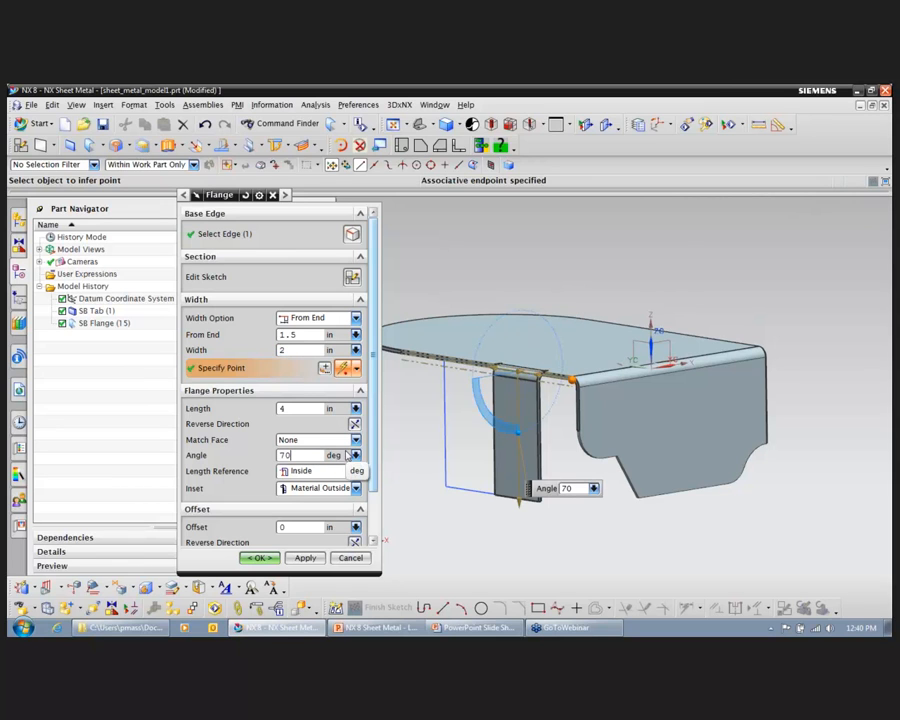
pyautogui.press('Return')
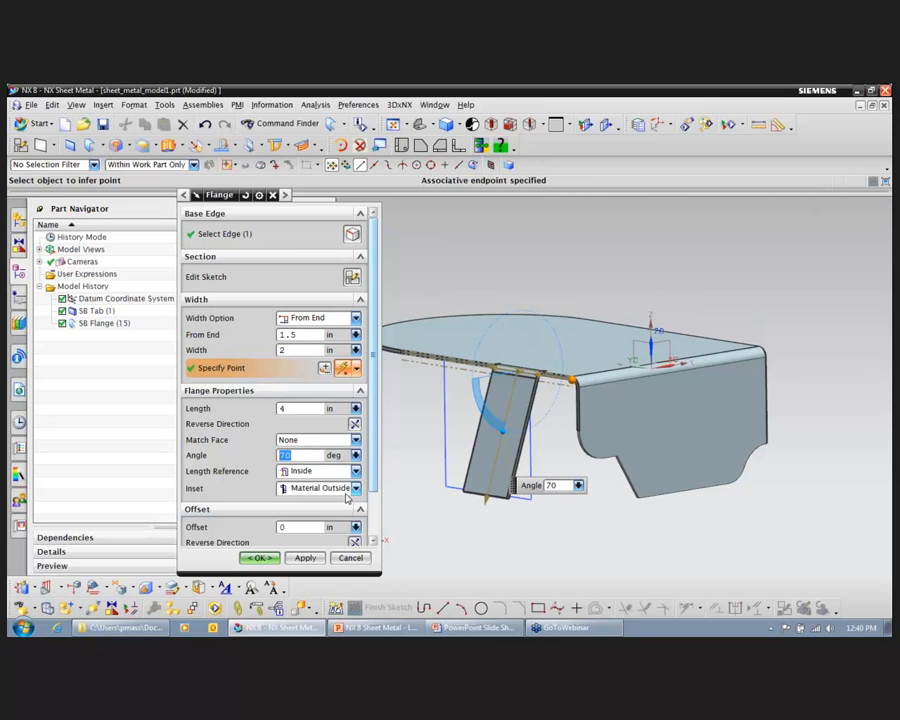
# Step: Set the new flange's bend relief to Round
pyautogui.scroll(-2, 368, 508)
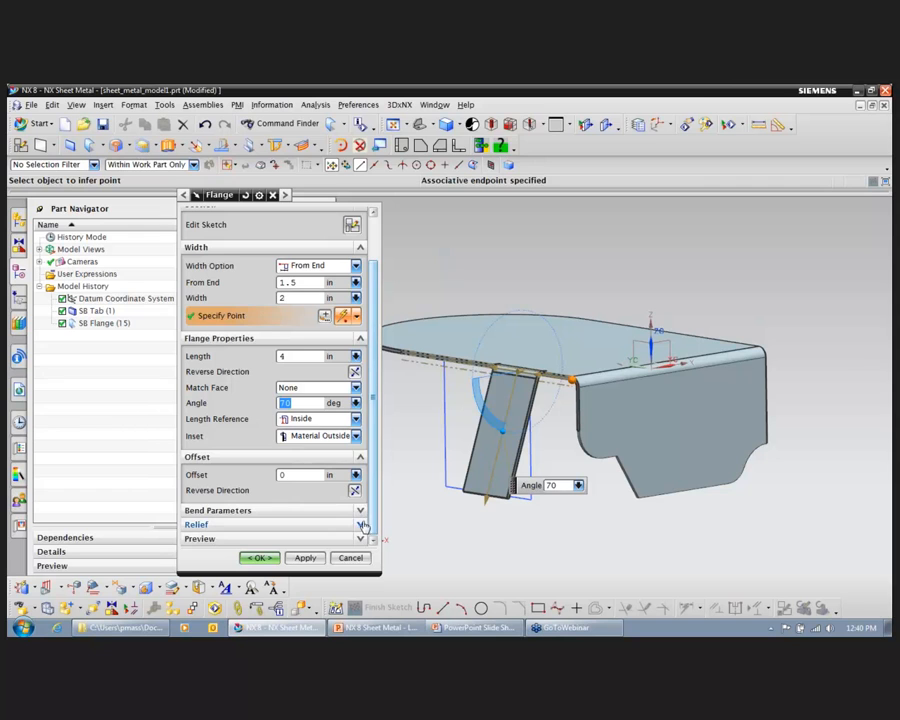
pyautogui.click(362, 525)
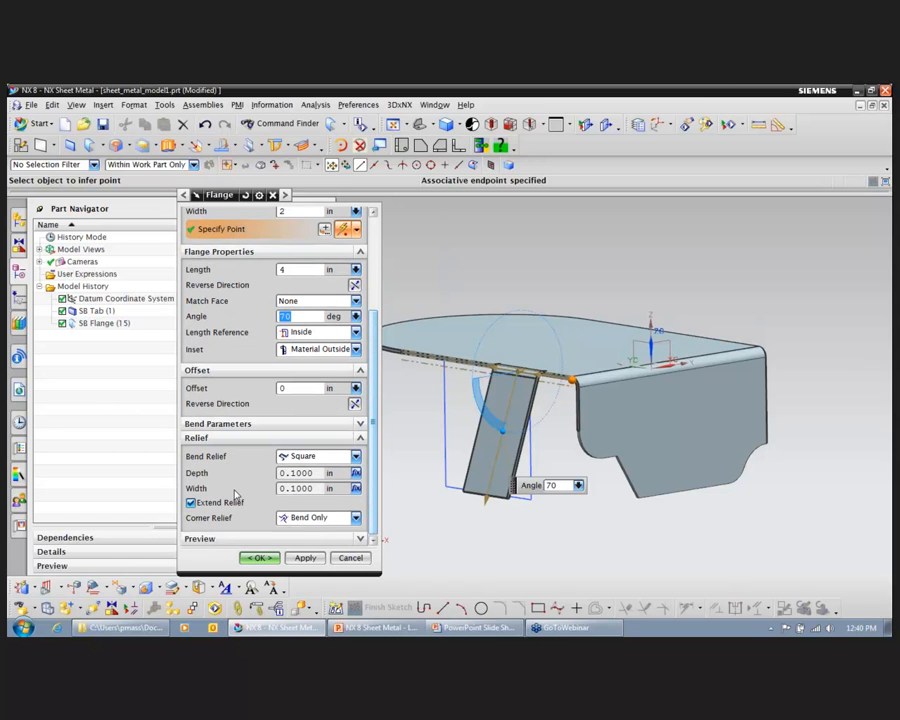
pyautogui.moveTo(617, 488); pyautogui.dragTo(721, 494, button='middle')
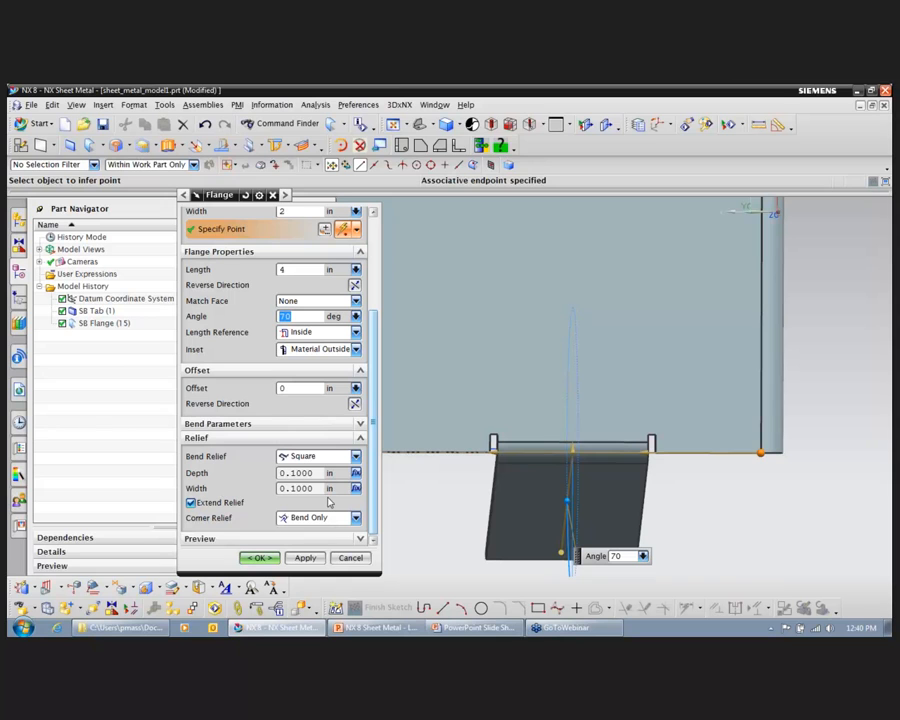
pyautogui.click(354, 456)
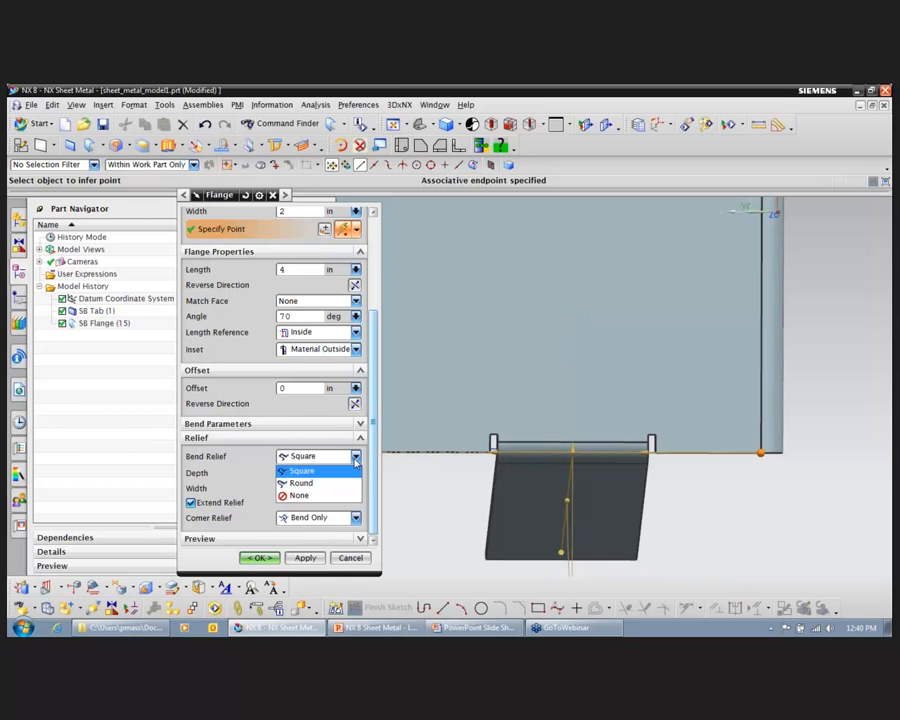
pyautogui.click(344, 481)
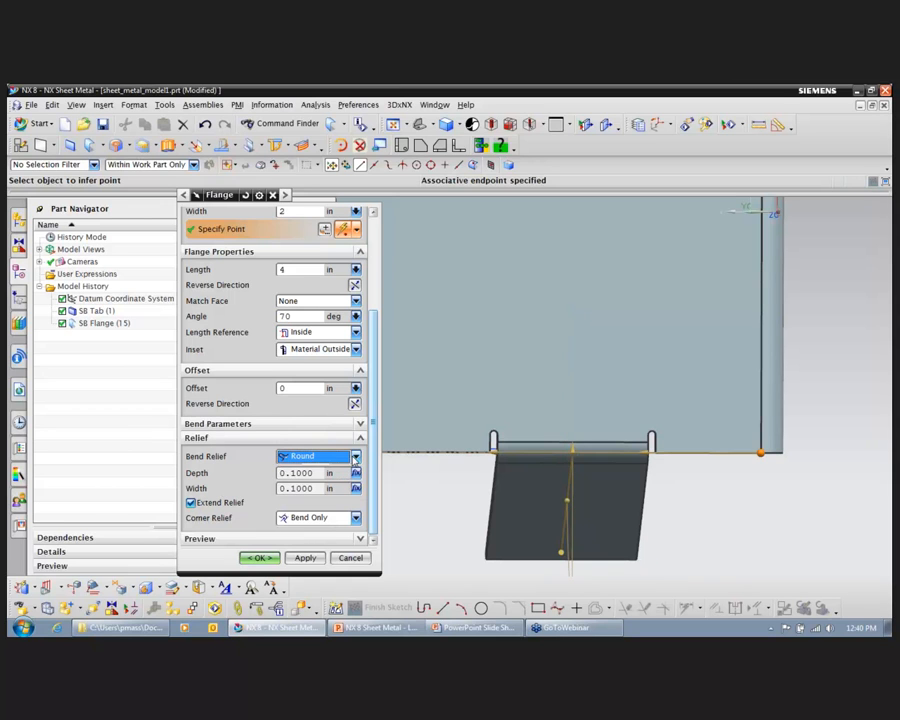
# Step: Try the new flange with bend relief set to None, and restore the Round relief
pyautogui.click(354, 456)
pyautogui.click(333, 494)
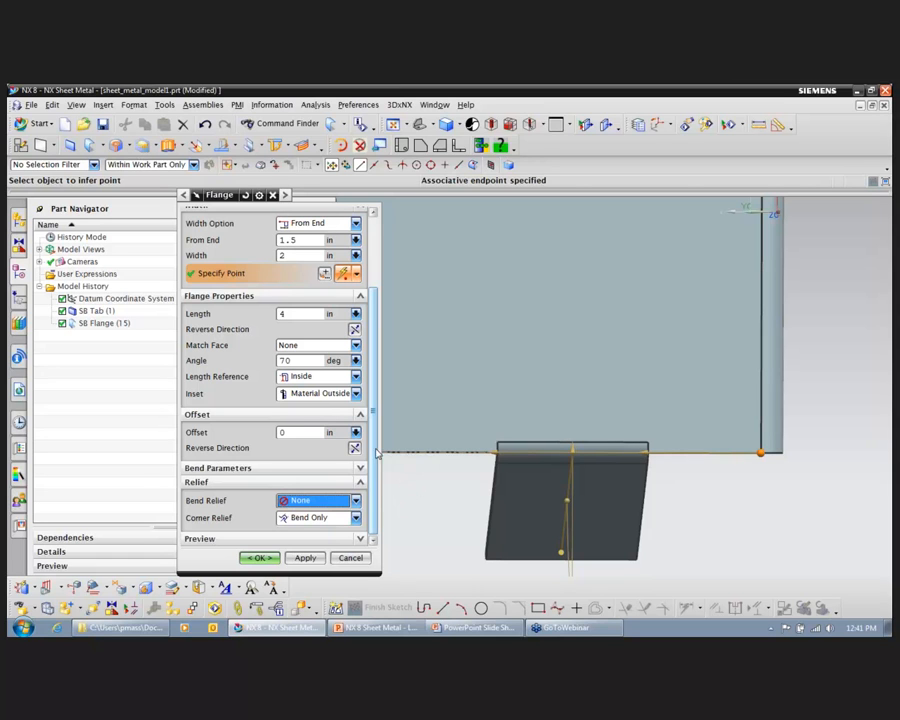
pyautogui.click(355, 501)
pyautogui.click(345, 527)
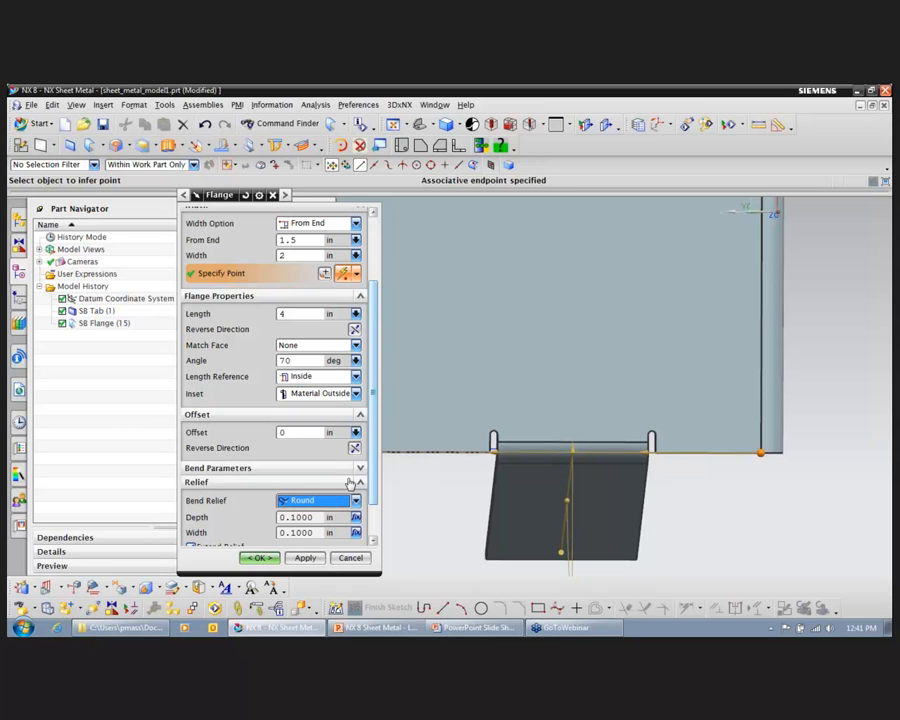
# Step: Create the angled side flange with the current settings
pyautogui.scroll(-2, 378, 452)
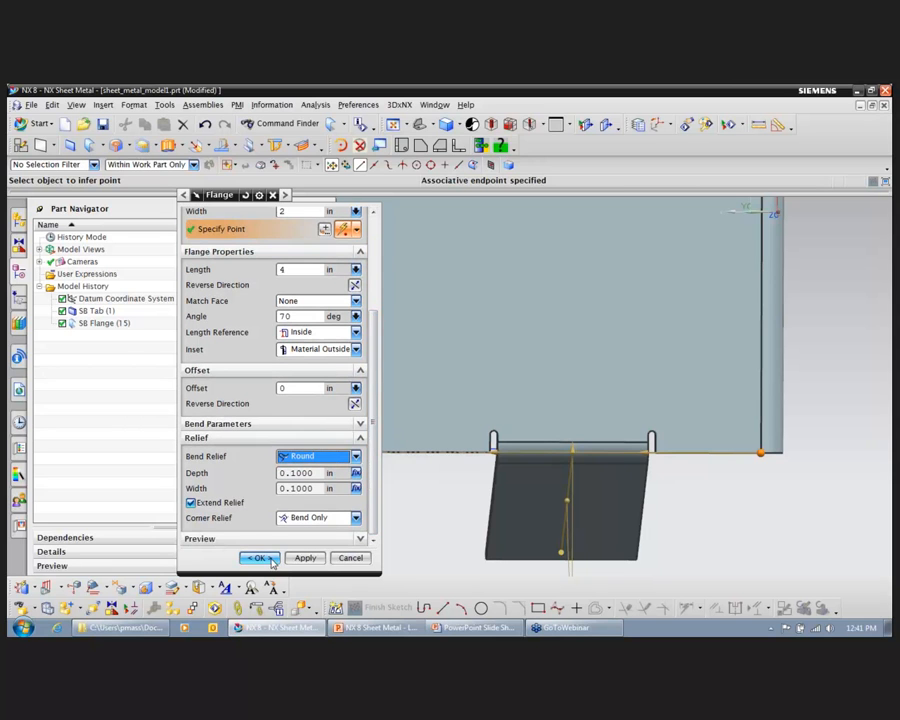
pyautogui.middleClick(708, 398)
pyautogui.moveTo(812, 364); pyautogui.dragTo(704, 296, button='middle')
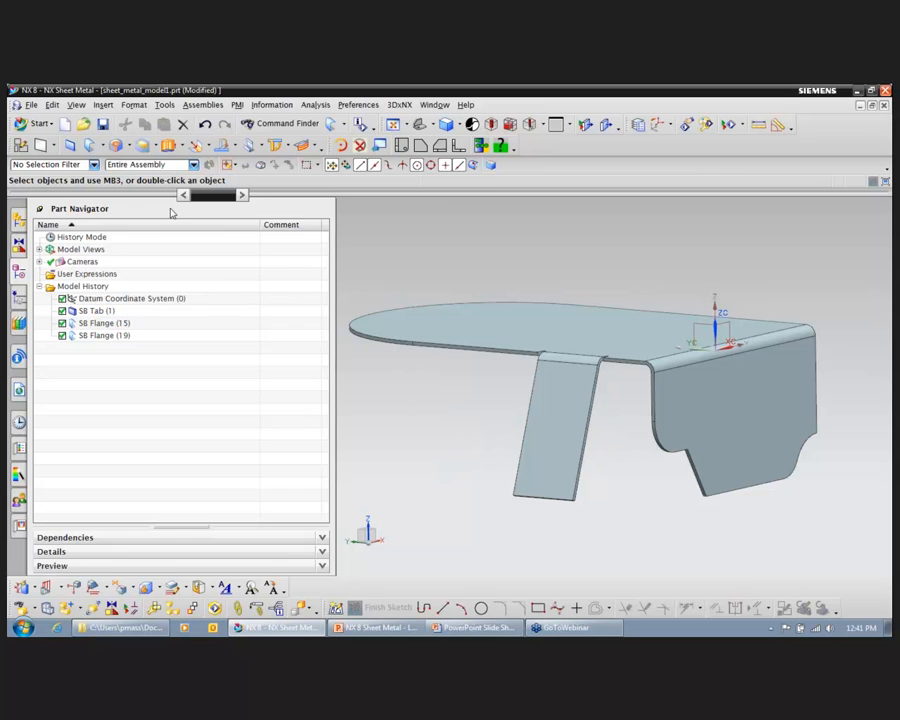
# Step: Start a Bend on the angled side flange and sketch a slanted bend line across its face, from one side edge to the other
pyautogui.click(104, 148)
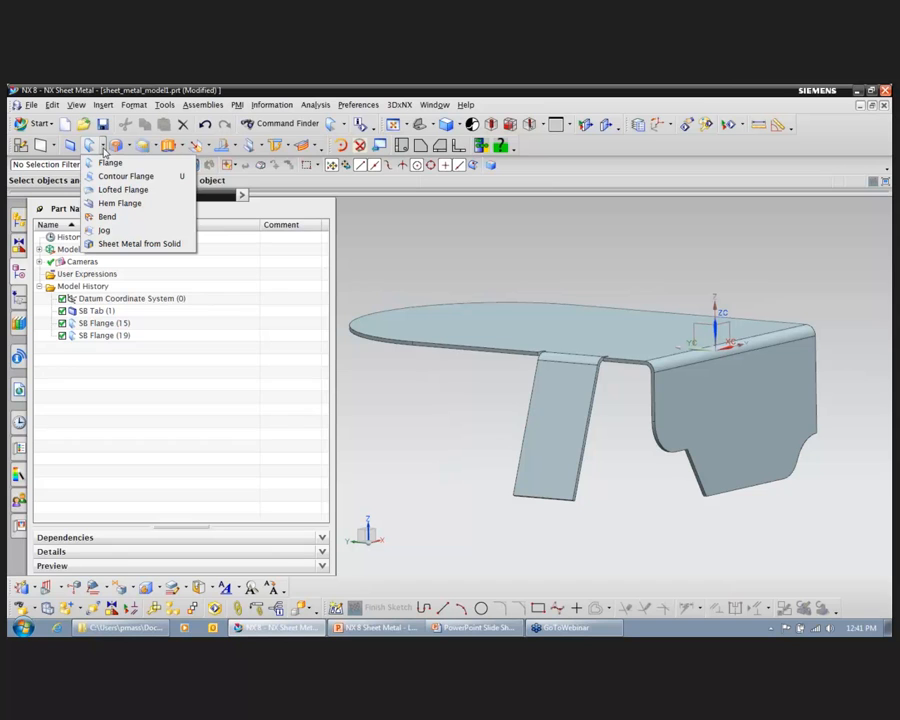
pyautogui.click(124, 220)
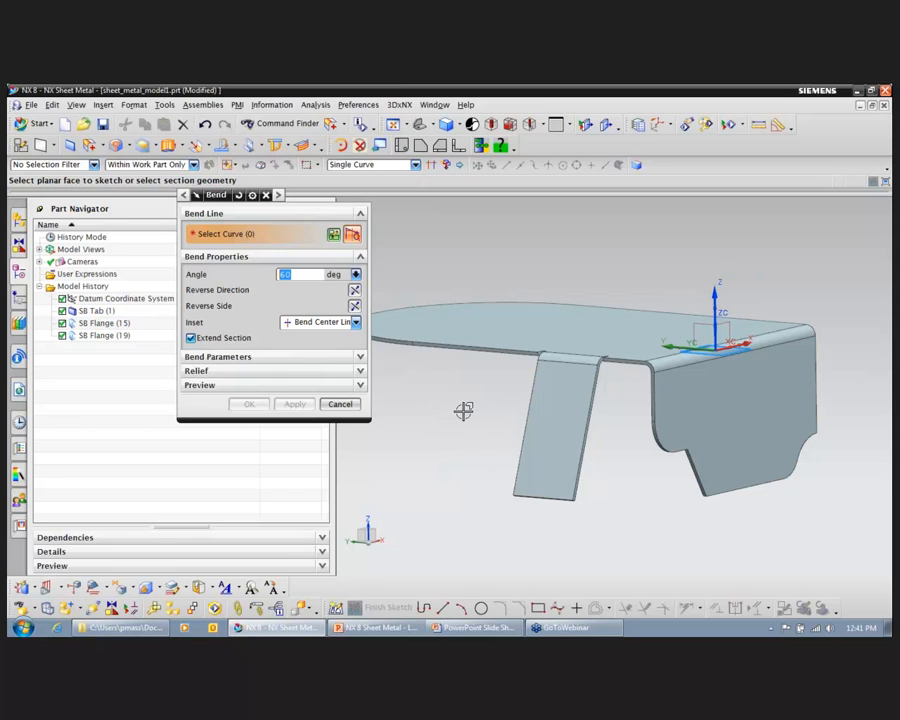
pyautogui.click(566, 418)
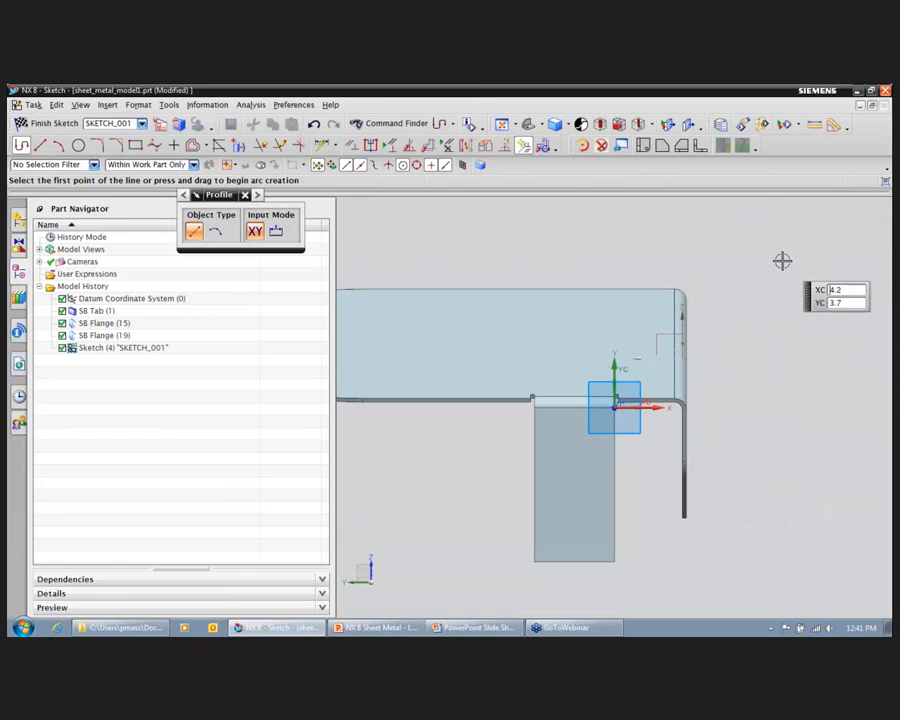
pyautogui.click(40, 145)
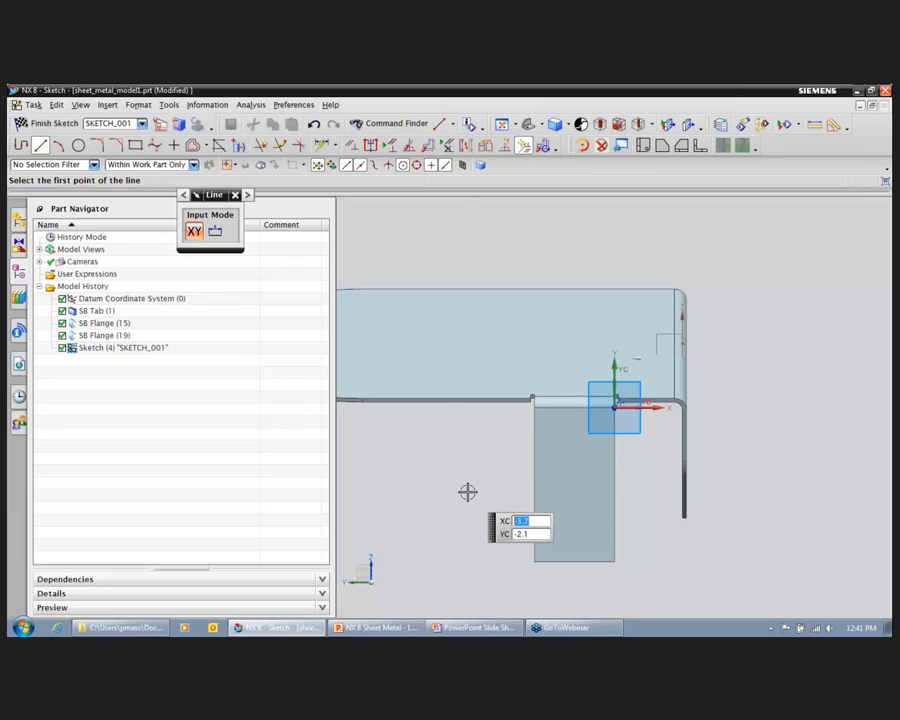
pyautogui.click(535, 495)
pyautogui.click(613, 469)
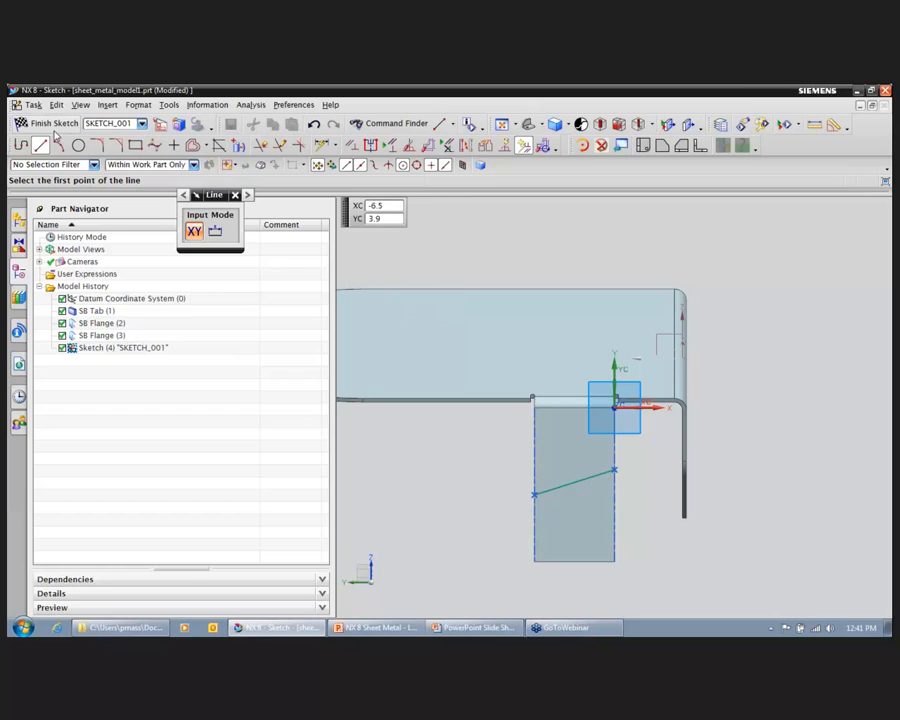
pyautogui.click(50, 123)
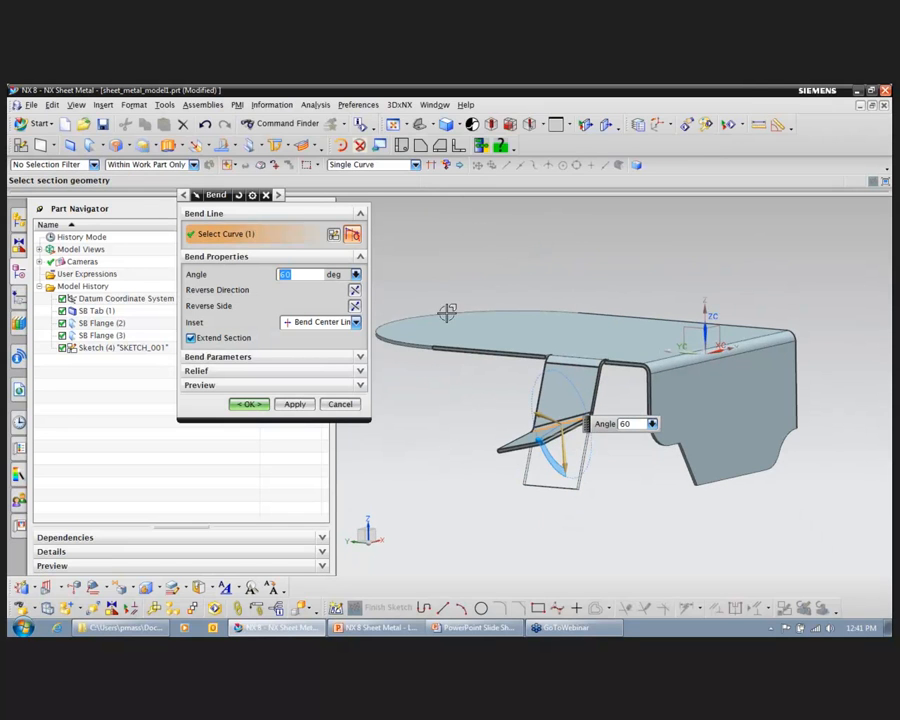
# Step: Try the bend inset as Inner Mold Line Profile and as Outer Mold Line Profile
pyautogui.click(355, 322)
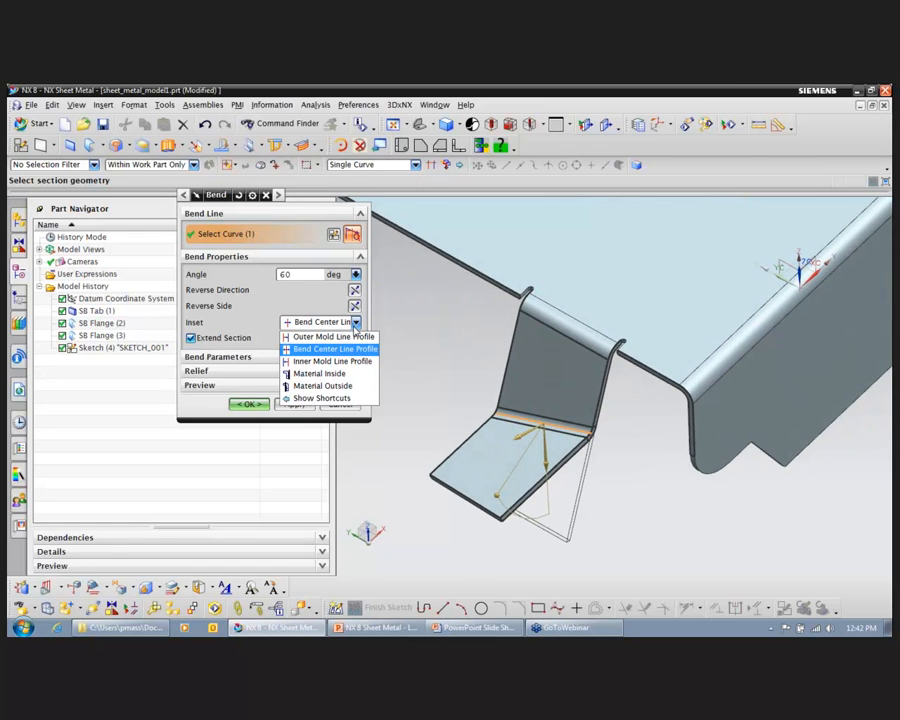
pyautogui.click(352, 361)
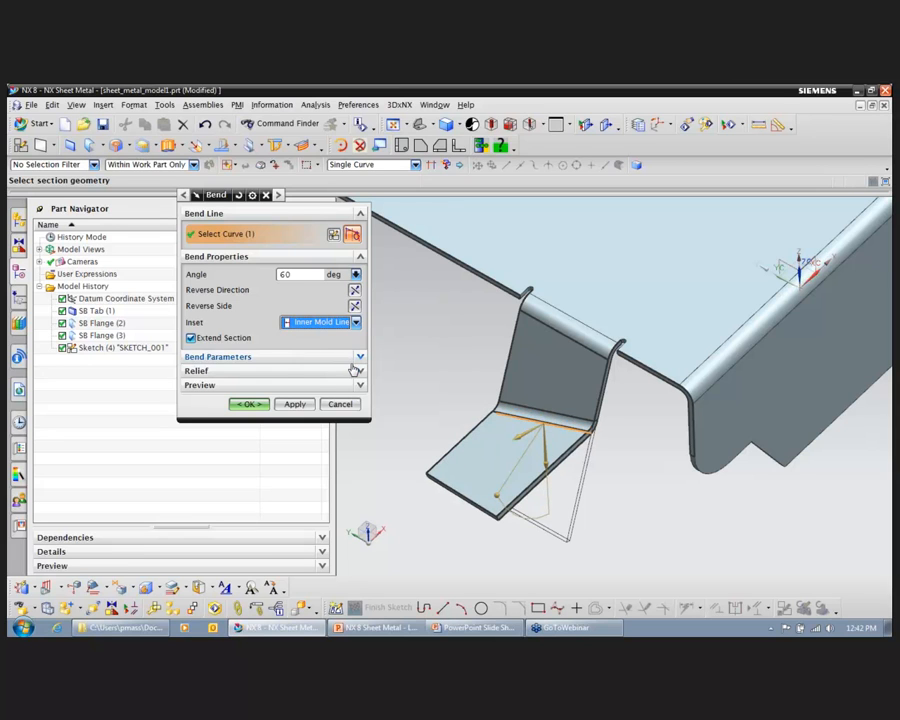
pyautogui.click(355, 322)
pyautogui.click(355, 336)
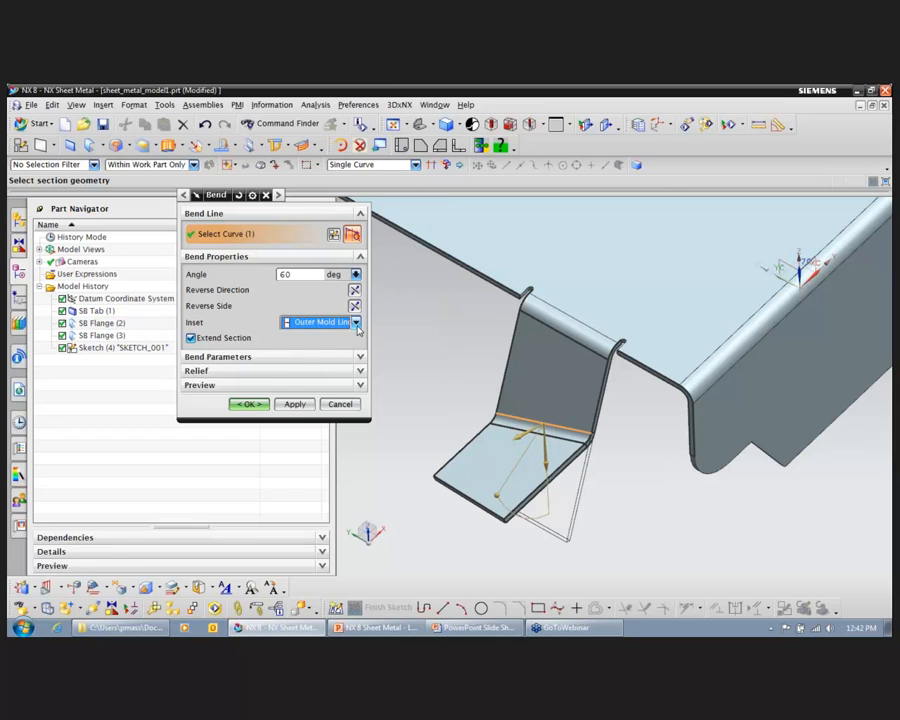
# Step: Set the inset to Bend Center Line Profile and create the 60-degree bend on the side flange
pyautogui.click(356, 323)
pyautogui.click(346, 350)
pyautogui.click(250, 404)
pyautogui.moveTo(424, 302); pyautogui.dragTo(498, 307, button='middle')
pyautogui.moveTo(526, 268); pyautogui.dragTo(769, 233, button='middle')
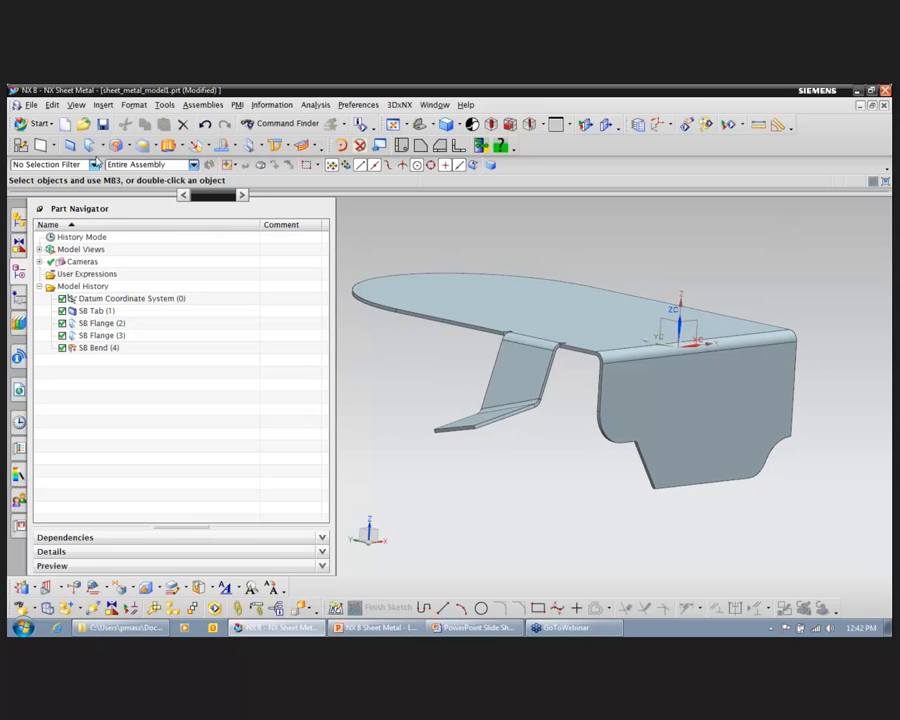
# Step: Start a secondary Lofted Flange with its start-section sketch on the tab's straight side edge opposite the bent side flange
pyautogui.click(100, 145)
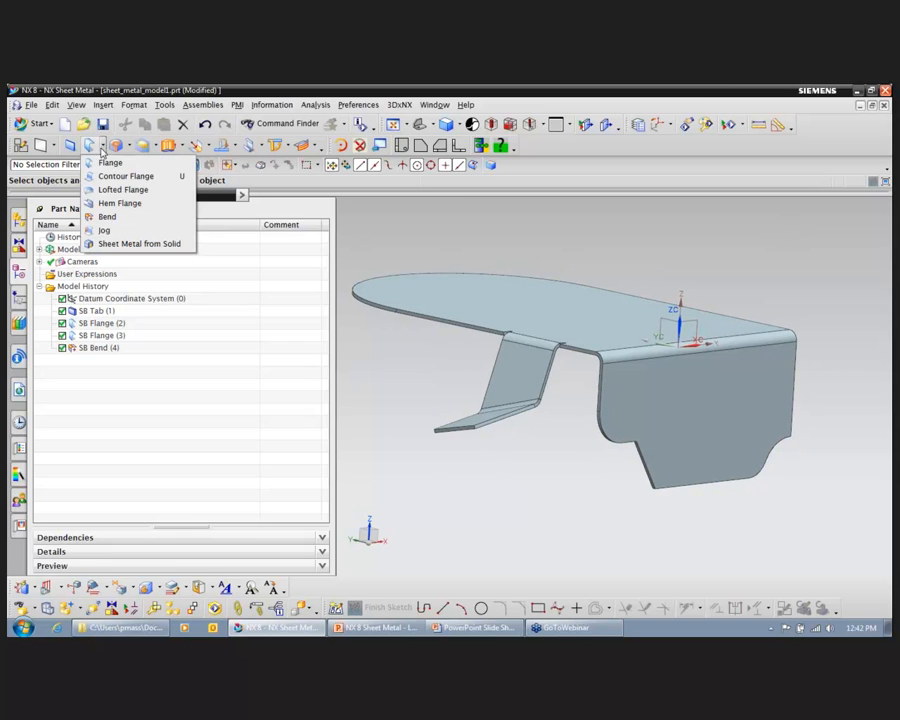
pyautogui.click(162, 192)
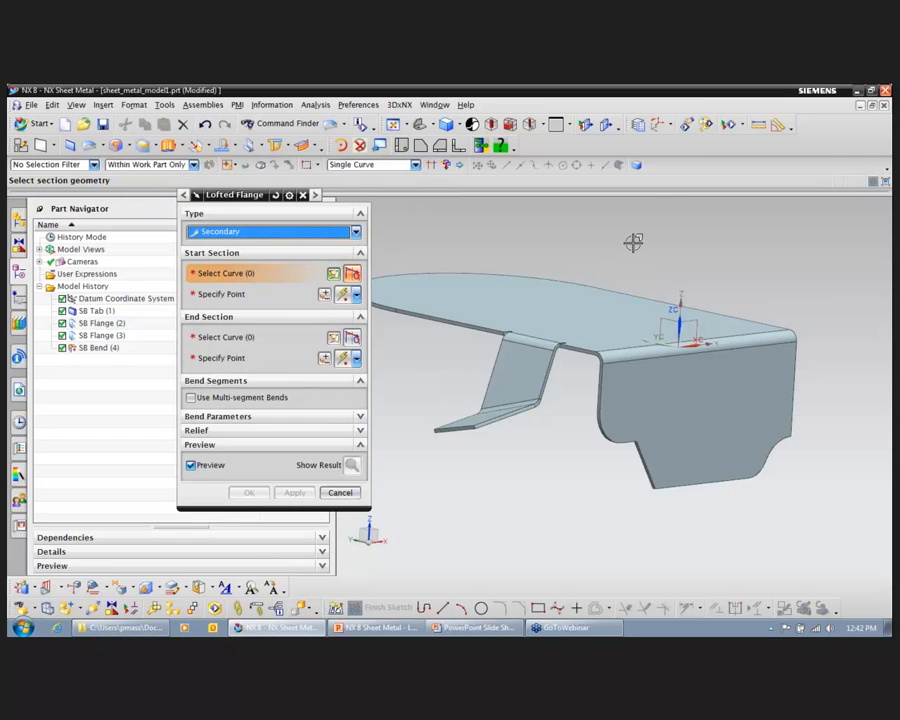
pyautogui.moveTo(657, 221); pyautogui.dragTo(601, 221, button='middle')
pyautogui.scroll(1, 712, 462)
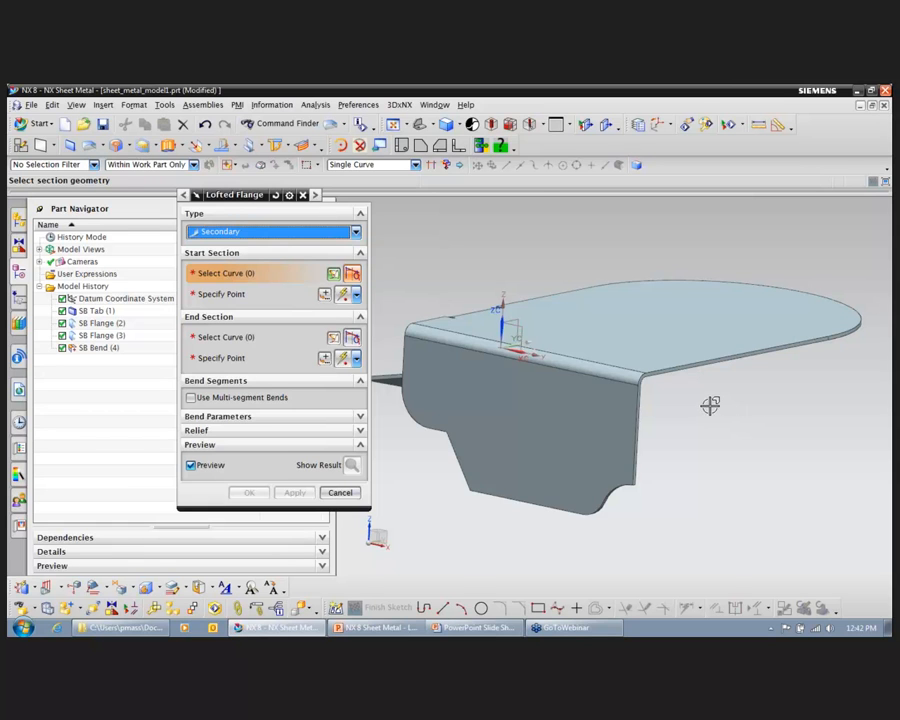
pyautogui.click(686, 372)
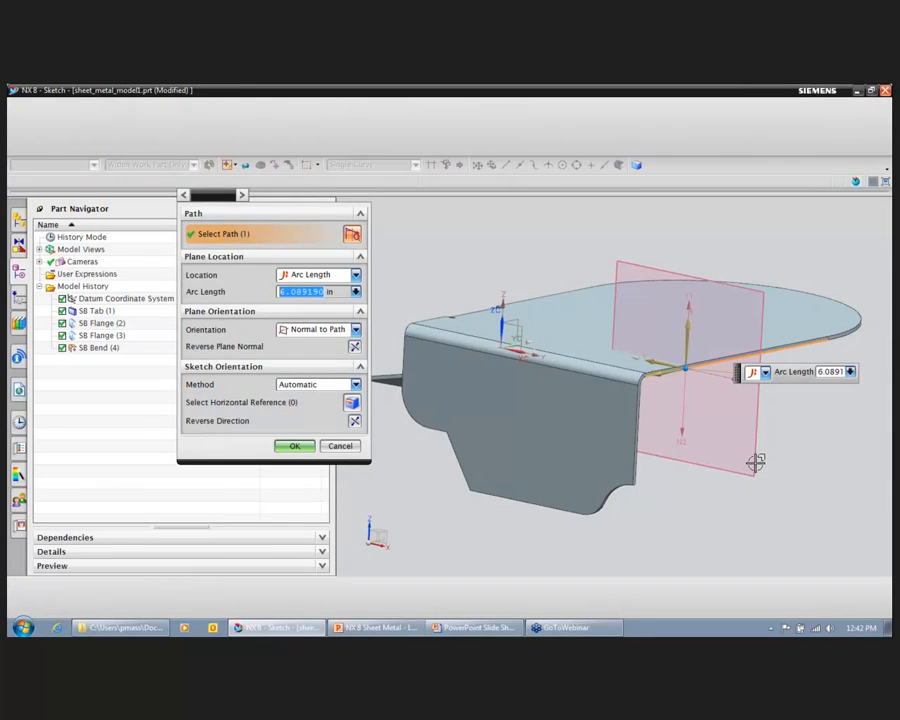
# Step: Use the tab-side bend edge of the full-width flange as the start-section sketch's horizontal reference
pyautogui.keyDown('shift'); pyautogui.moveTo(817, 471); pyautogui.dragTo(802, 470, button='middle'); pyautogui.keyUp('shift')
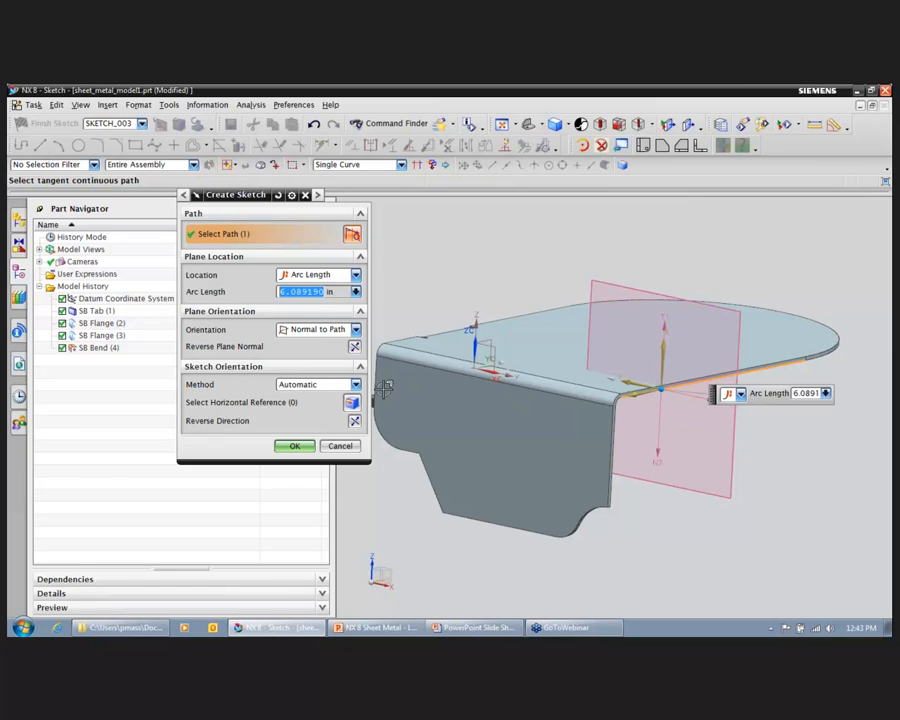
pyautogui.click(248, 403)
pyautogui.click(538, 374)
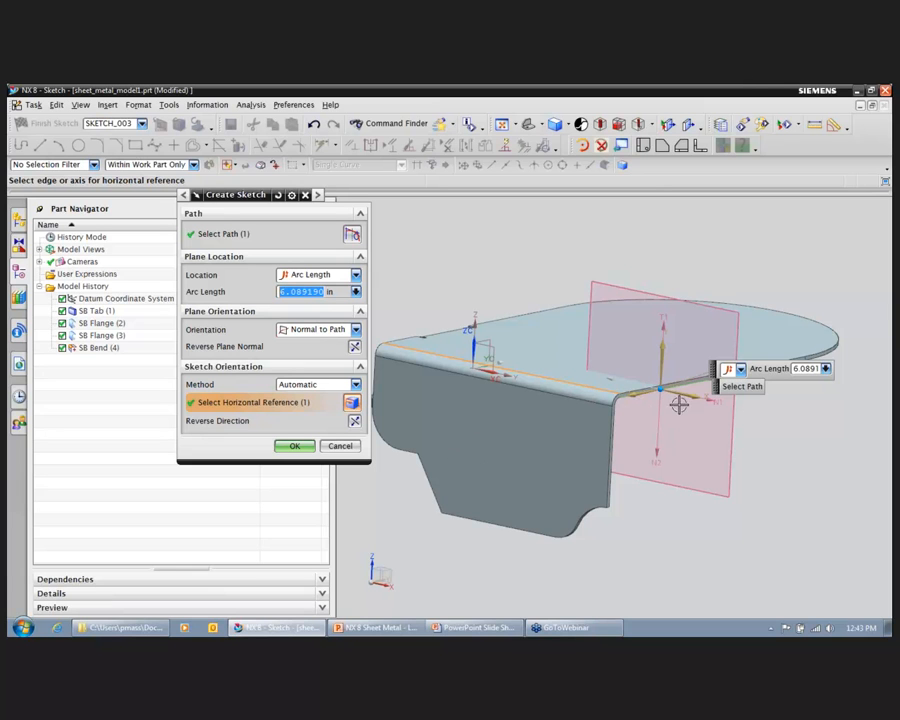
# Step: Position the start-section sketch plane at an arc length of 6.9 in along the edge and open the sketch
pyautogui.scroll(1, 704, 436)
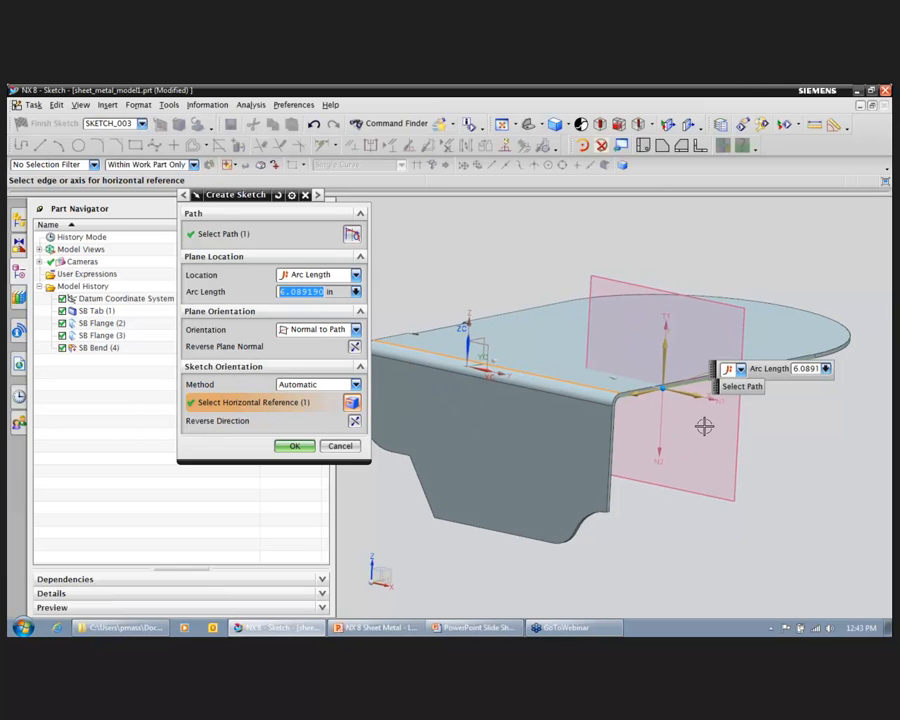
pyautogui.scroll(2, 700, 422)
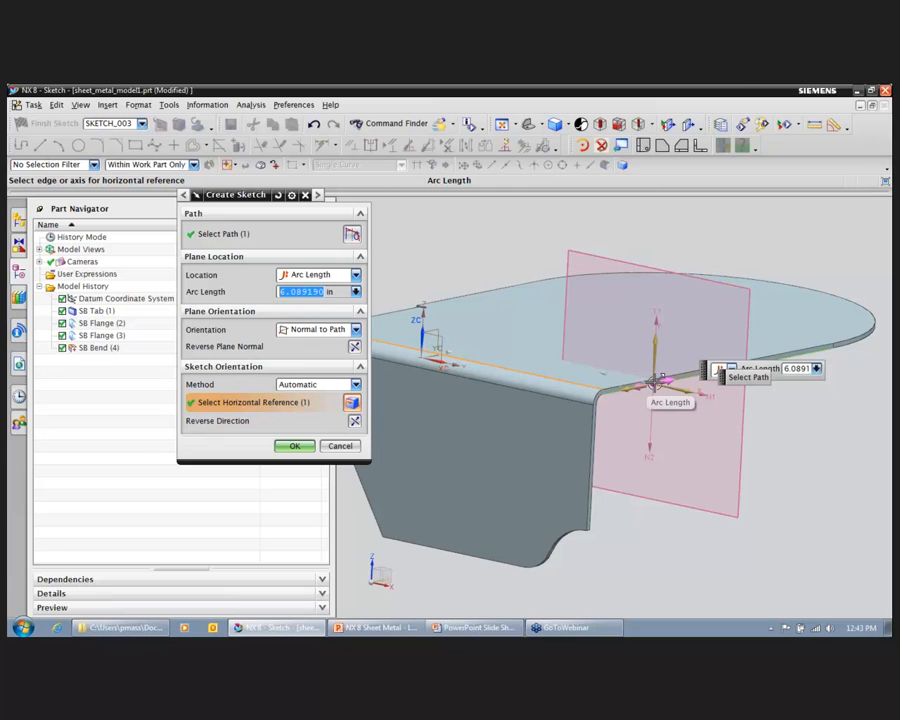
pyautogui.moveTo(655, 380); pyautogui.dragTo(631, 392)
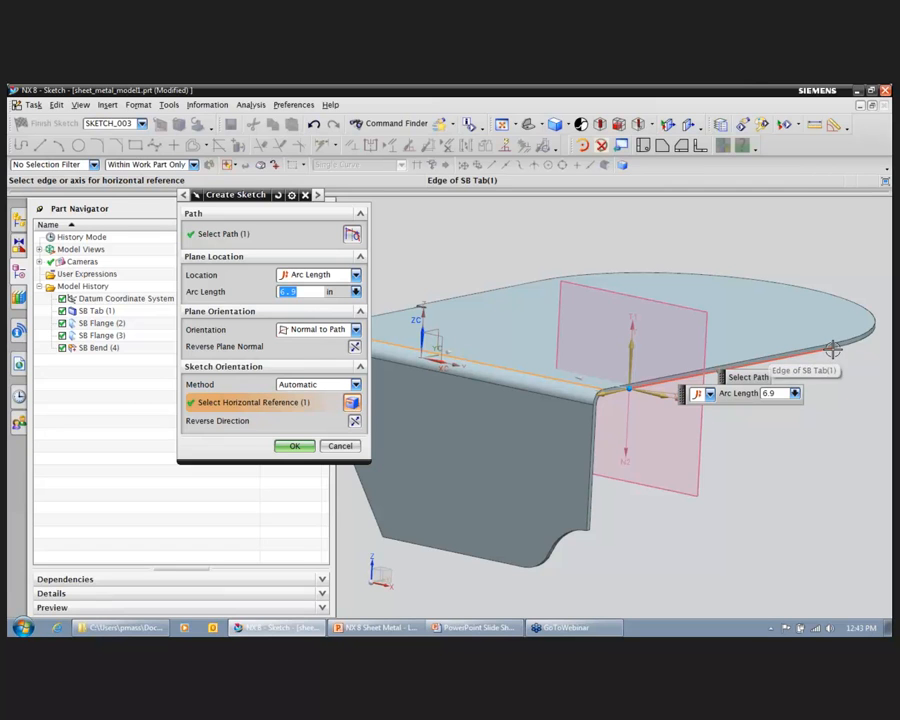
pyautogui.click(710, 394)
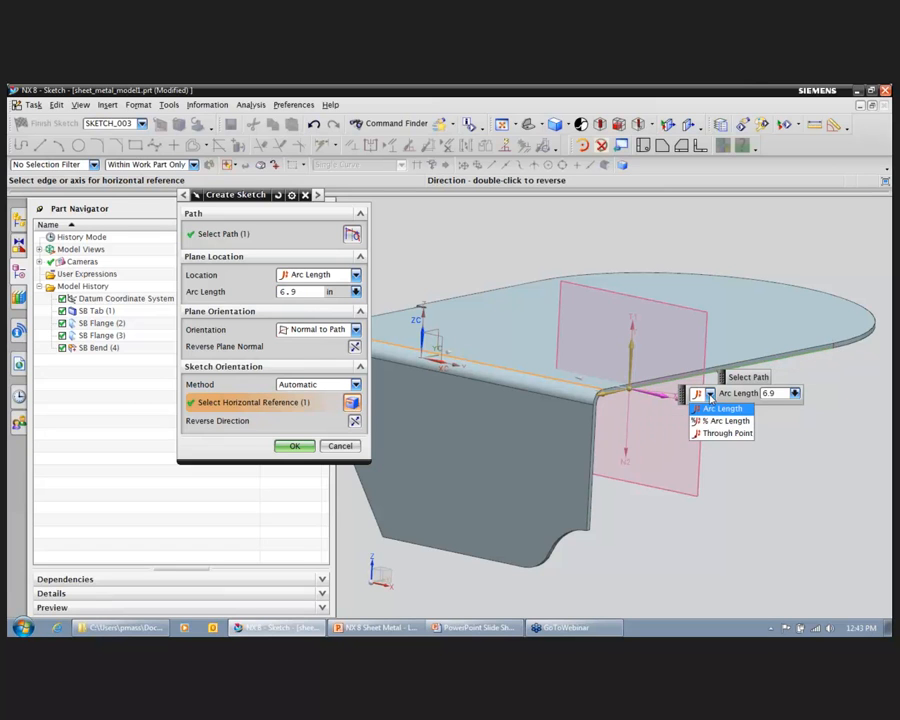
pyautogui.click(741, 414)
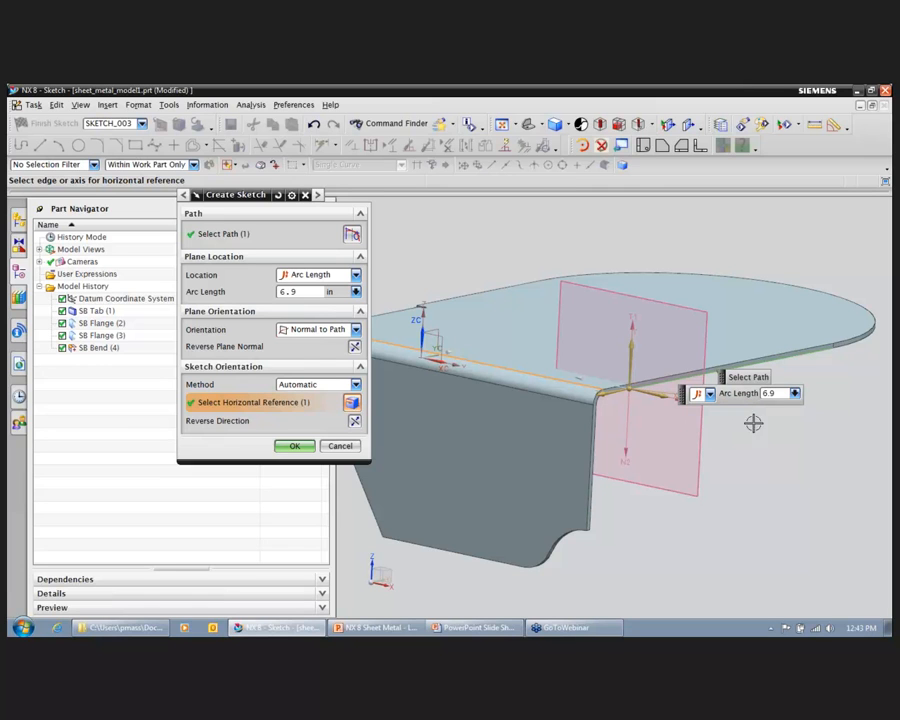
pyautogui.click(296, 446)
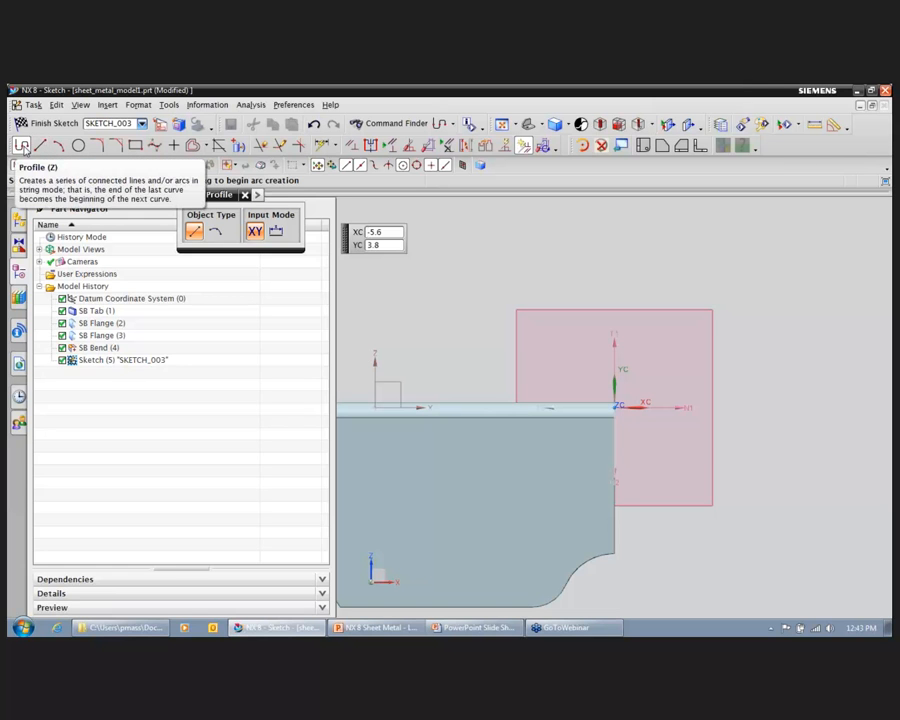
# Step: Sketch the start section from the sketch origin as a 4 in line at 300 degrees followed by a 2 in outward horizontal line
pyautogui.moveTo(704, 276)
pyautogui.mouseDown(button='middle')
pyautogui.moveTo(660, 388)
pyautogui.moveTo(639, 389)
pyautogui.mouseUp(button='middle')
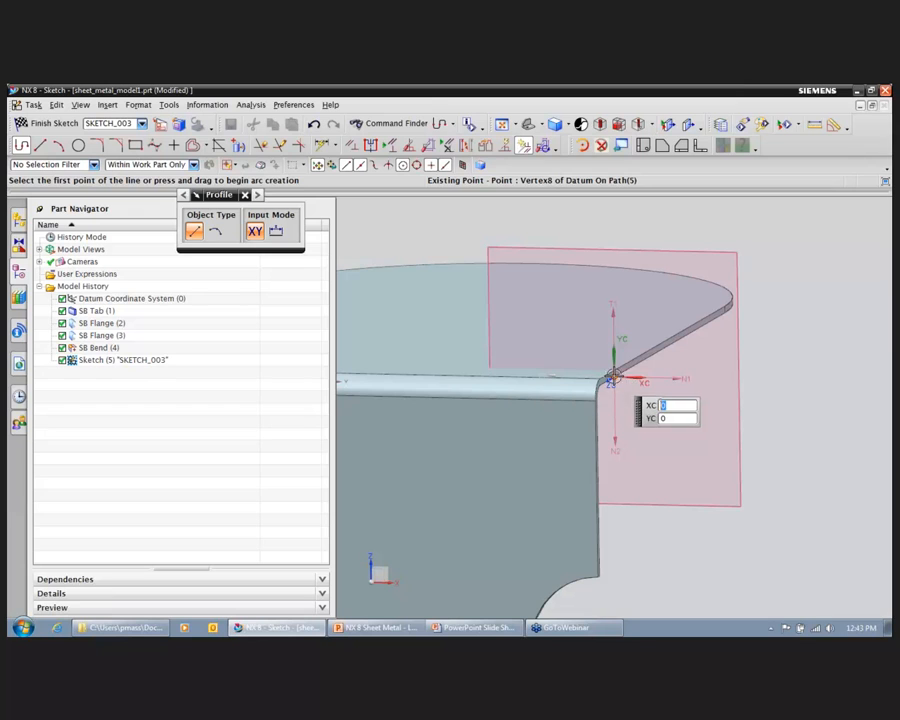
pyautogui.click(611, 380)
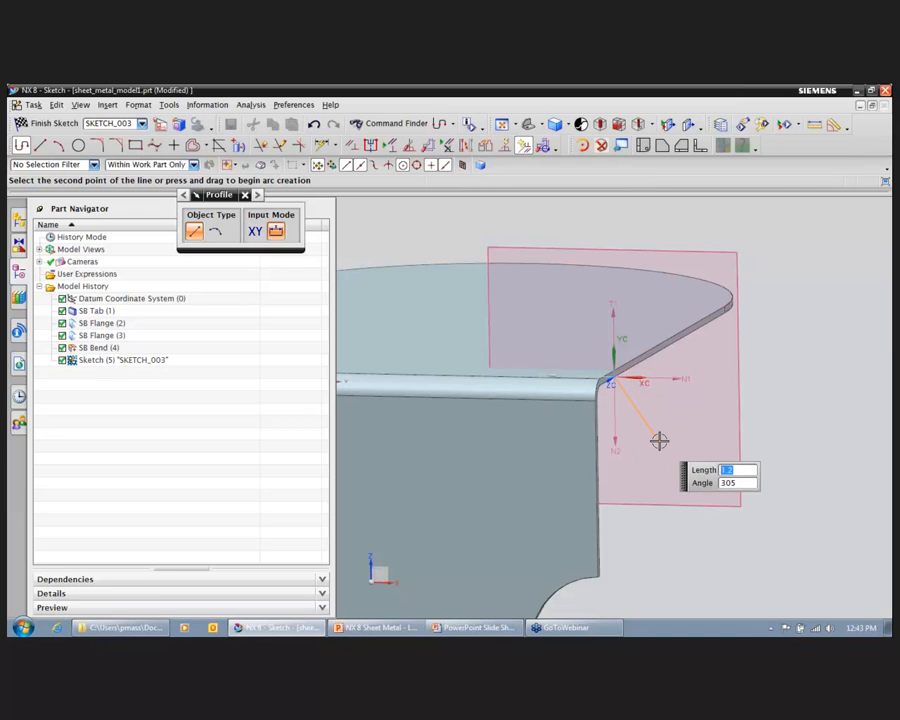
pyautogui.press('Tab')
pyautogui.write('300')
pyautogui.press('Tab')
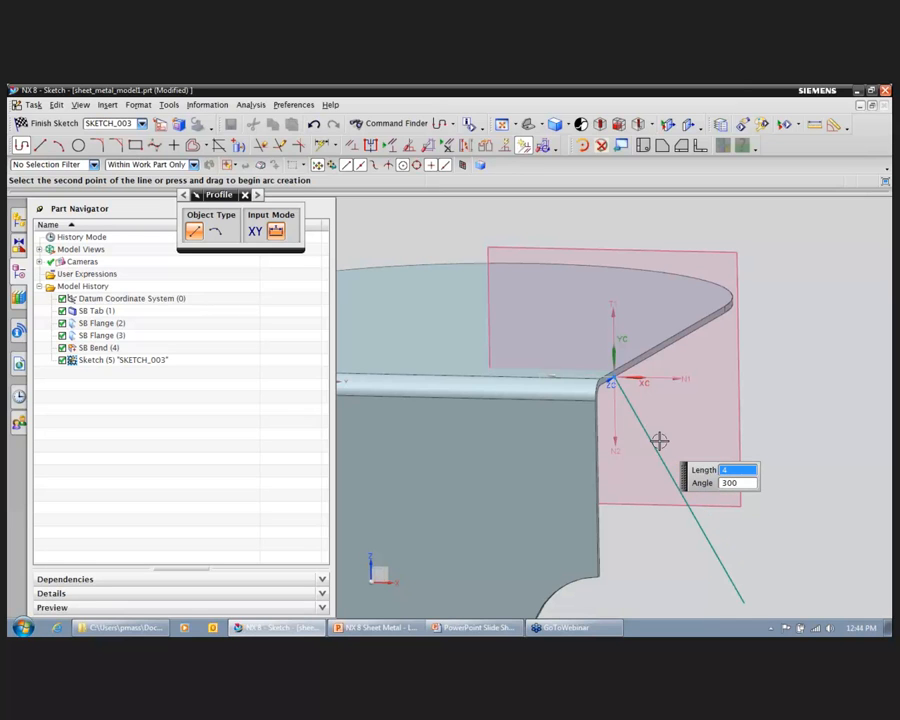
pyautogui.write('2')
pyautogui.press('Tab')
pyautogui.click(660, 440)
pyautogui.scroll(-3, 664, 432)
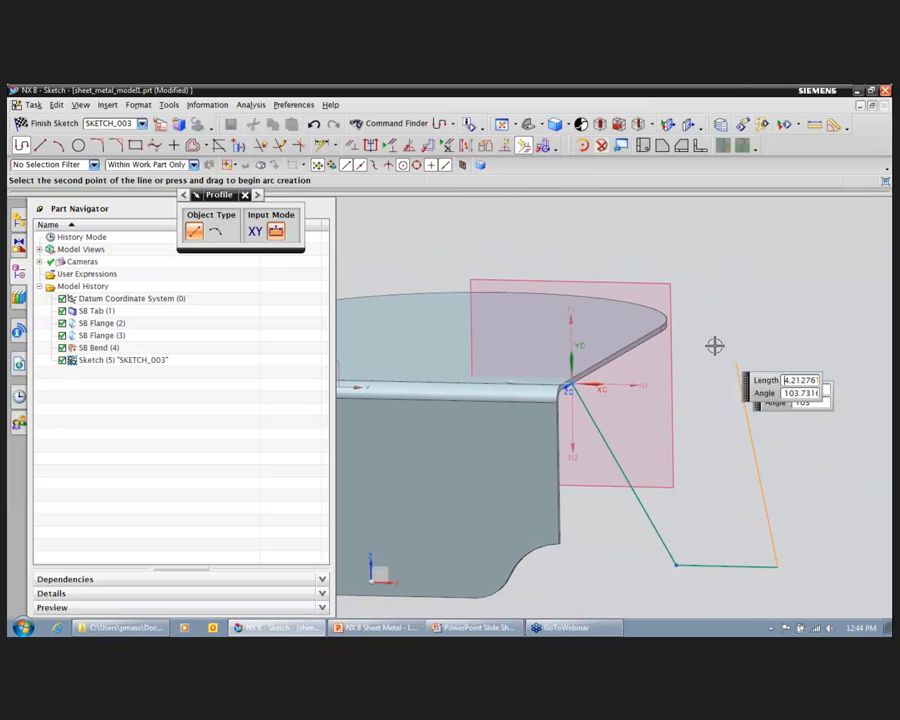
pyautogui.click(53, 124)
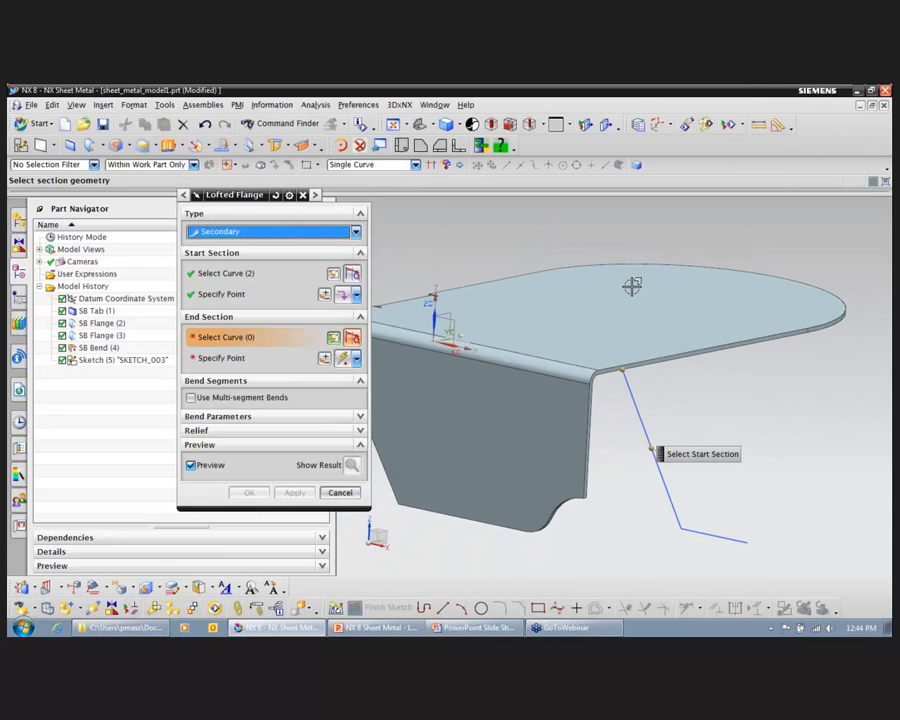
# Step: Place the end-section sketch plane farther along the same tab edge, with the full-width flange's bend edge as horizontal reference
pyautogui.click(713, 343)
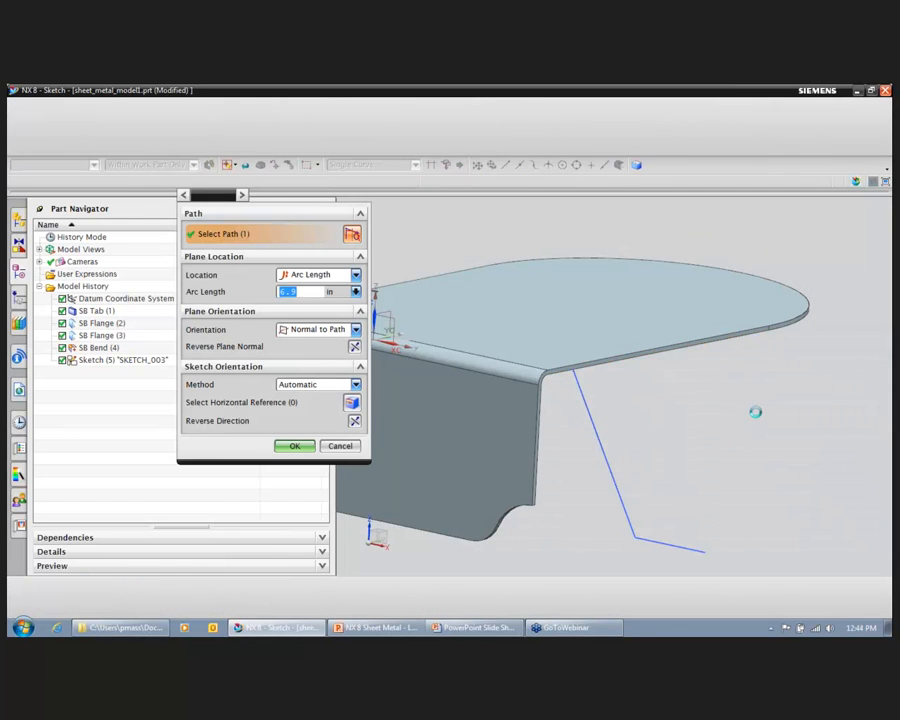
pyautogui.click(300, 402)
pyautogui.click(528, 386)
pyautogui.click(290, 446)
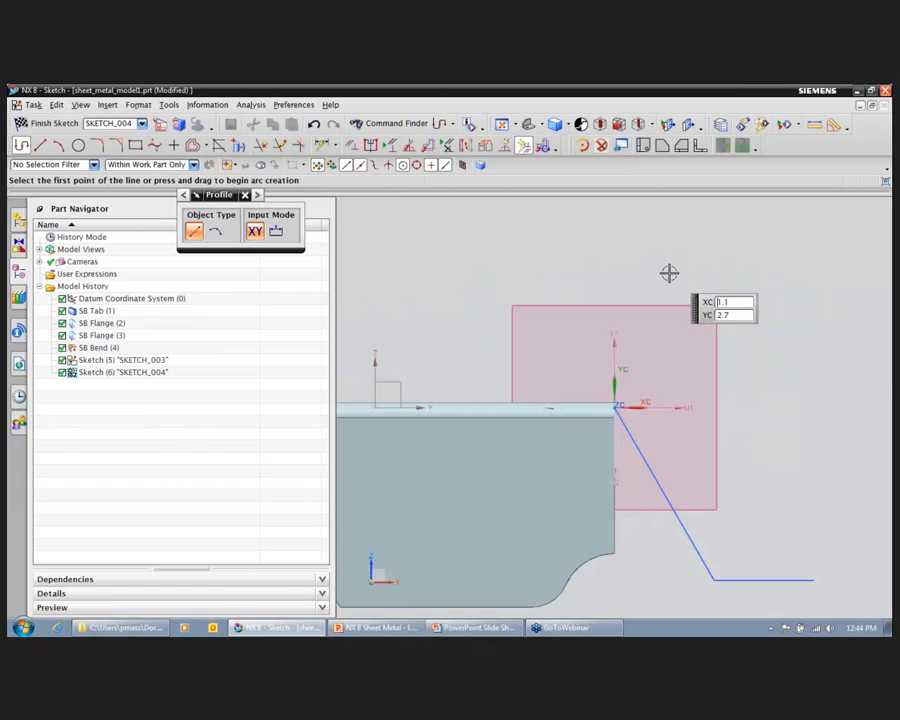
# Step: Sketch the end section from the sketch origin as a 2.5 in line at 300 degrees followed by a shorter outward horizontal line
pyautogui.moveTo(656, 368); pyautogui.dragTo(628, 414, button='middle')
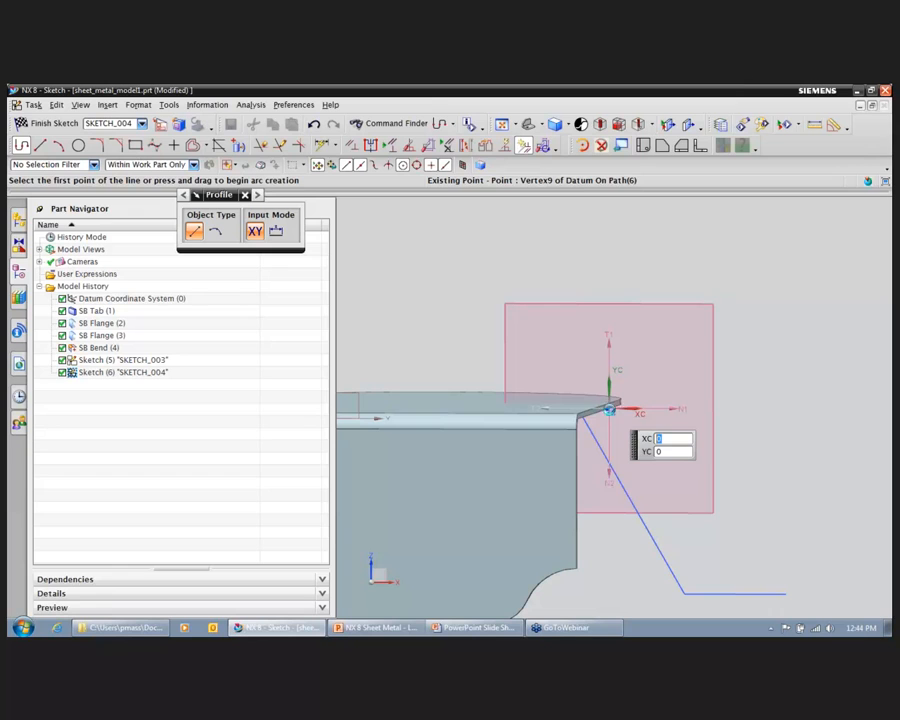
pyautogui.click(610, 410)
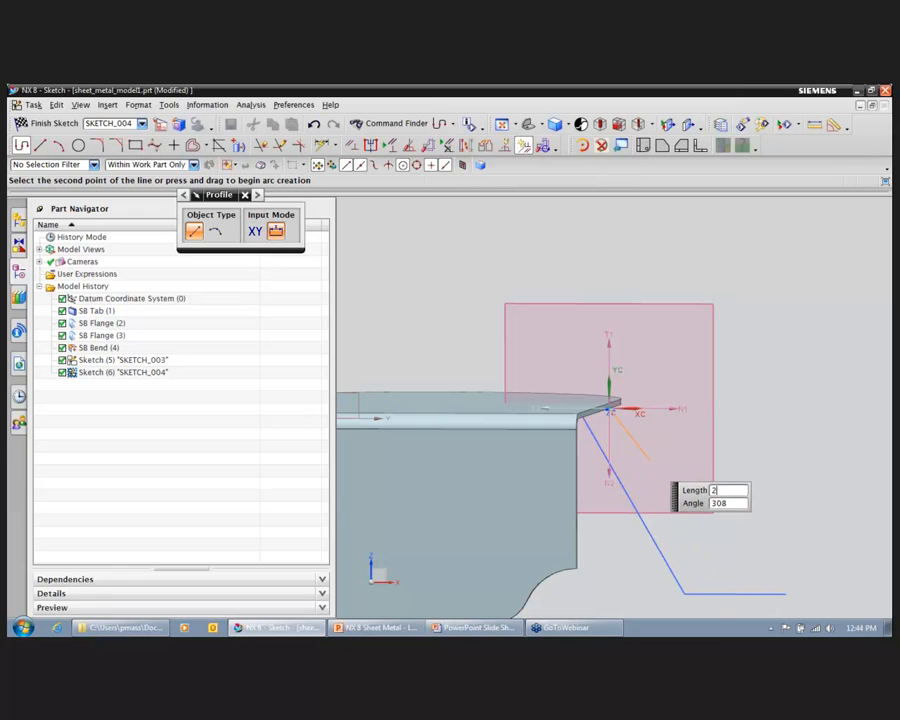
pyautogui.press('Tab')
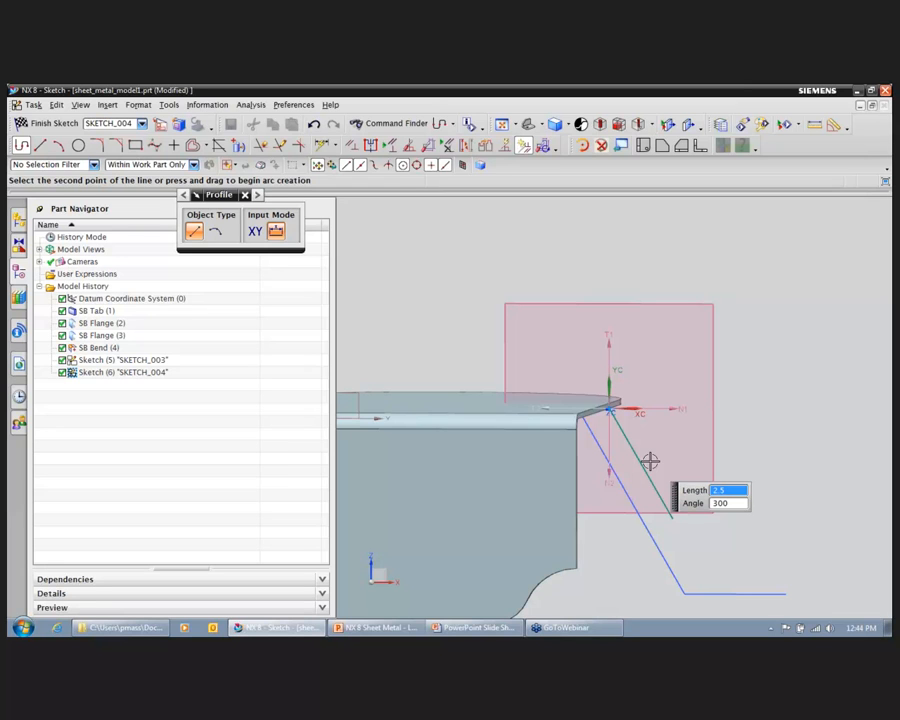
pyautogui.press('BackSpace')
pyautogui.press('Tab')
# Step: Finish the end-section sketch and create the secondary lofted flange between the two sections
pyautogui.click(53, 125)
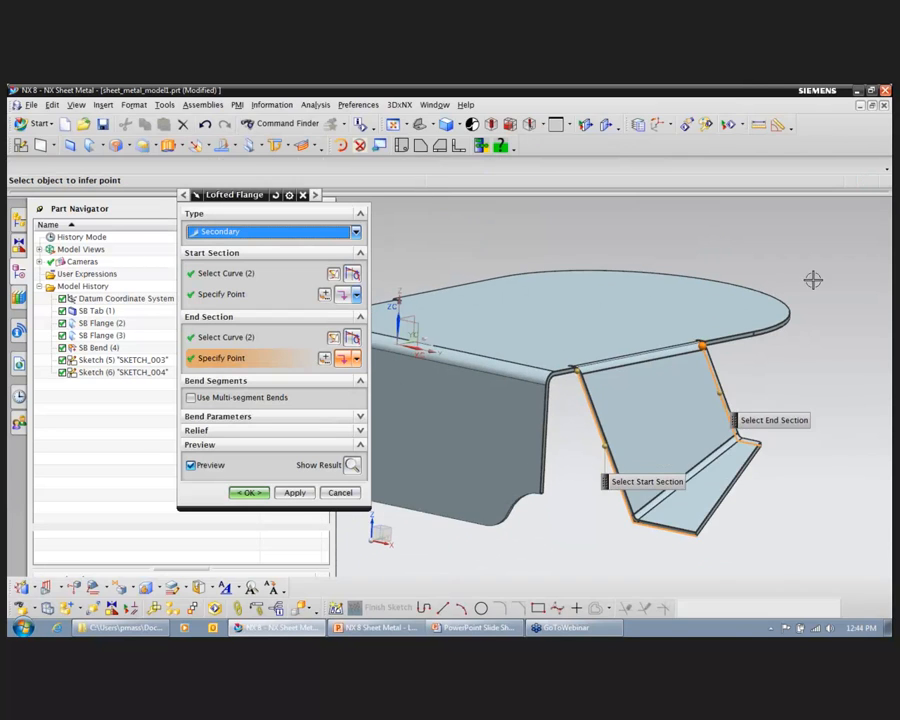
pyautogui.moveTo(805, 350)
pyautogui.mouseDown(button='middle')
pyautogui.moveTo(828, 408)
pyautogui.moveTo(816, 364)
pyautogui.mouseUp(button='middle')
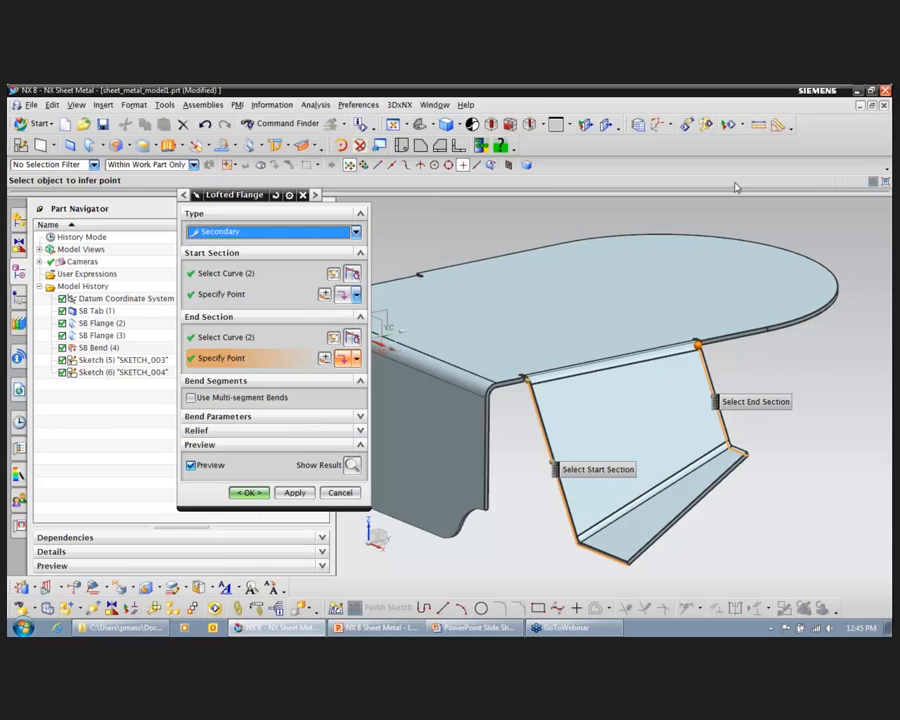
pyautogui.click(248, 494)
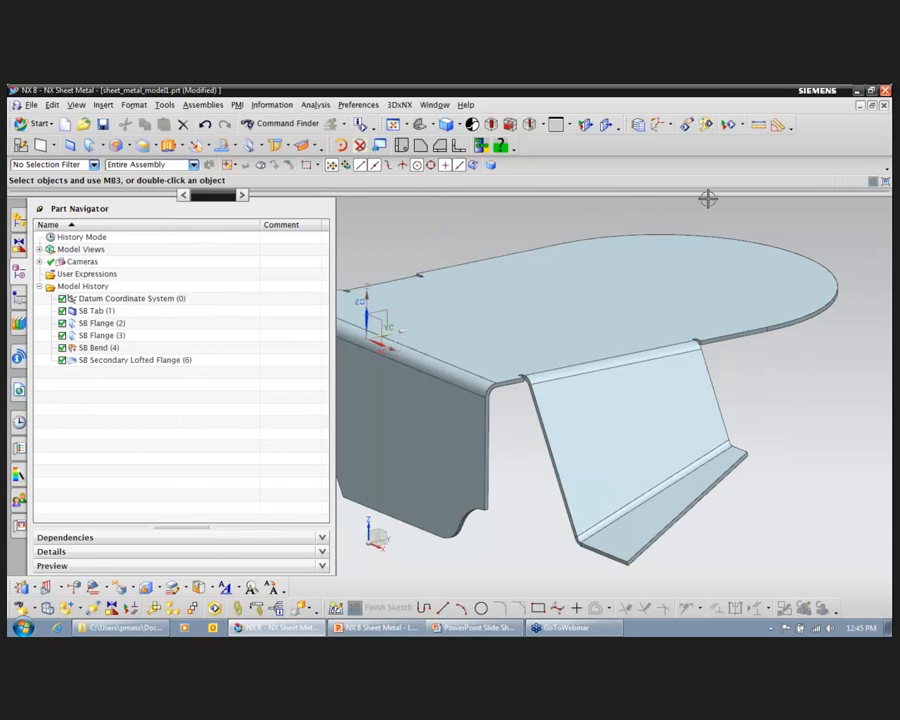
# Step: Start a secondary contour flange section on the tab's straight side edge beyond the angled side flange, with the full-width flange's bend edge as horizontal reference
pyautogui.moveTo(837, 305); pyautogui.dragTo(474, 237, button='middle')
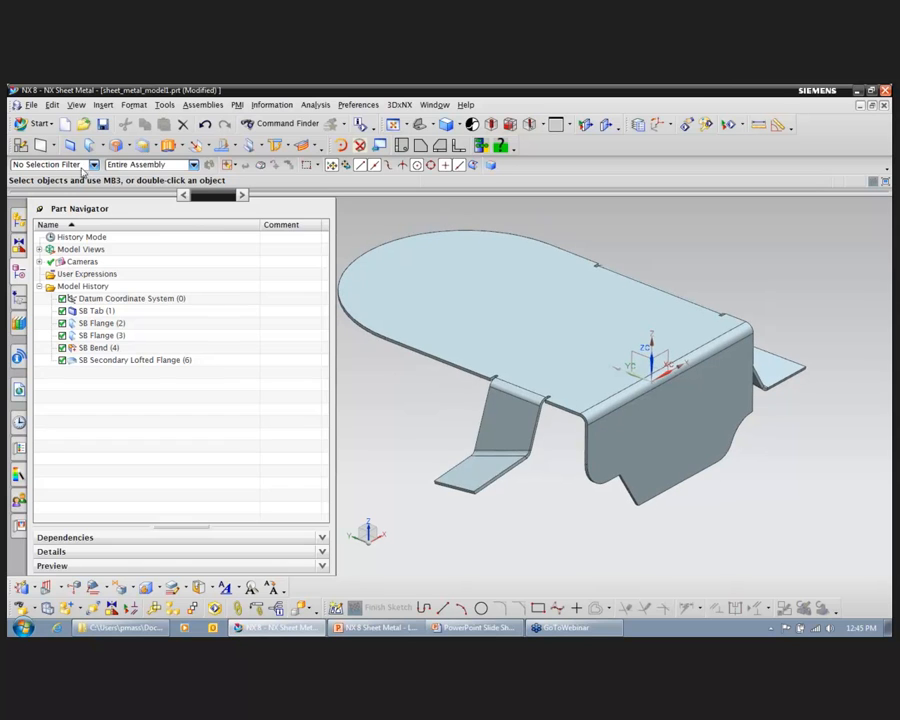
pyautogui.click(103, 146)
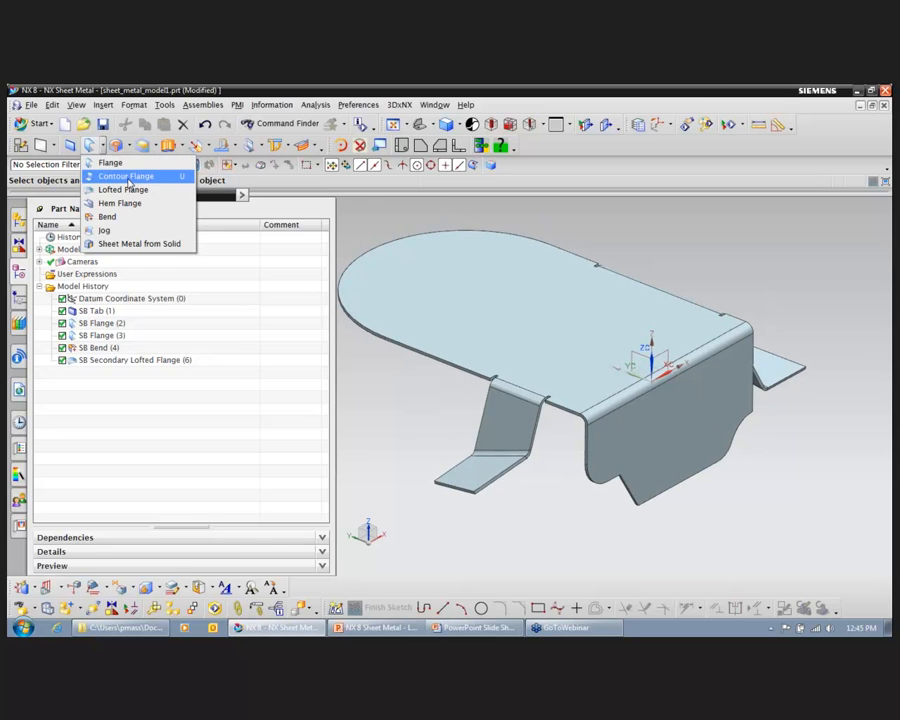
pyautogui.click(127, 178)
pyautogui.moveTo(419, 200); pyautogui.dragTo(427, 211, button='middle')
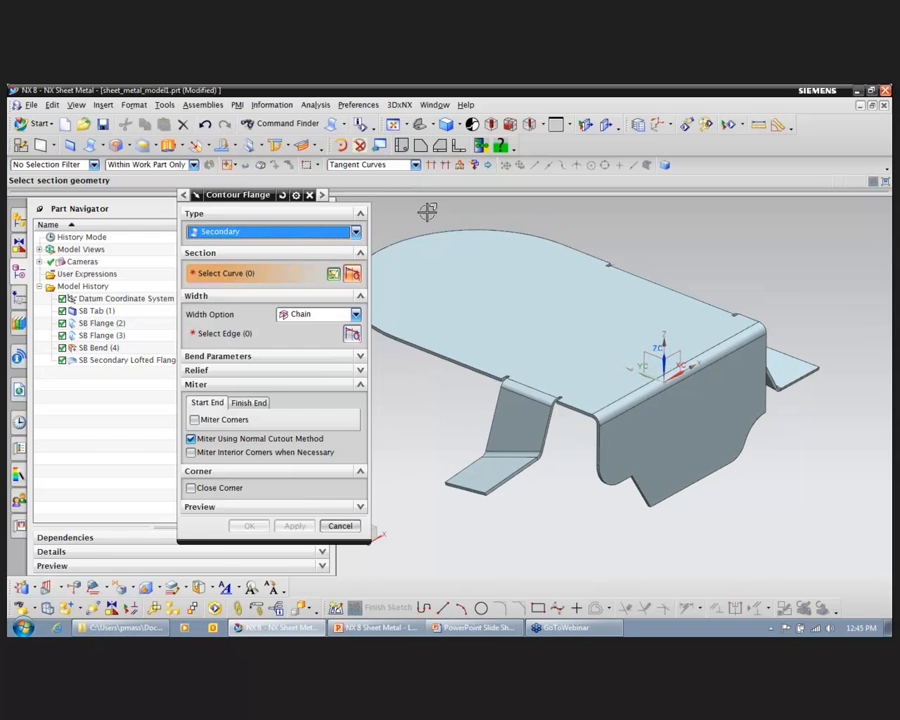
pyautogui.click(482, 379)
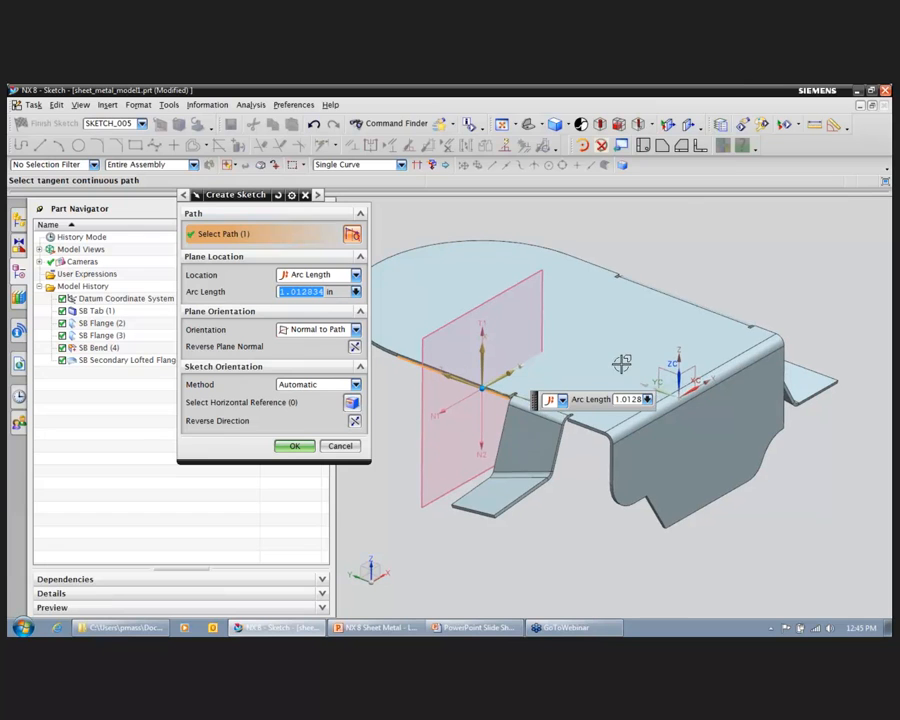
pyautogui.click(615, 433)
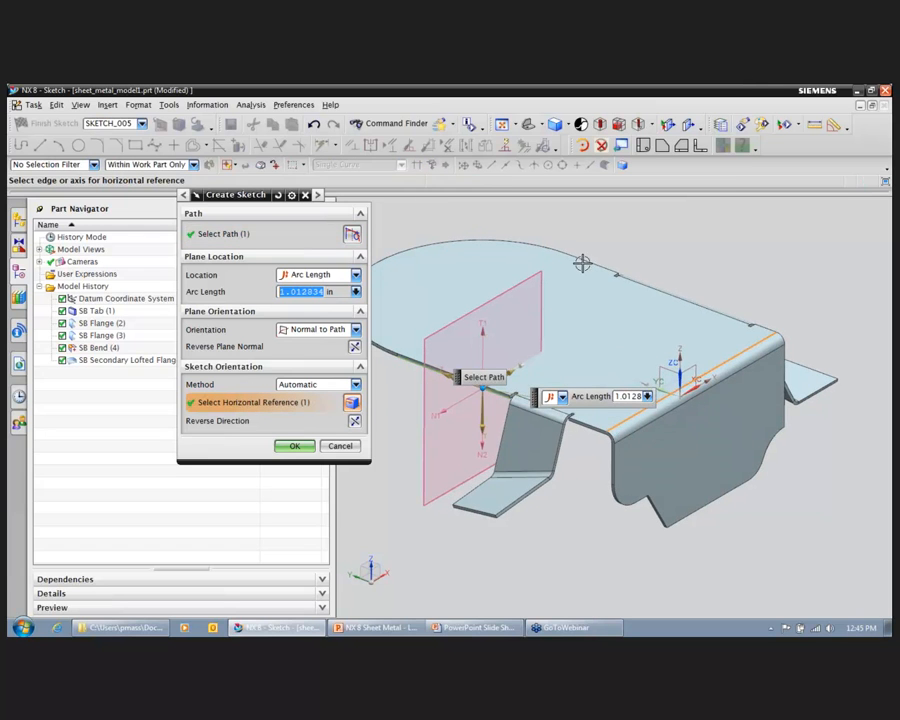
# Step: Reverse the sketch's horizontal direction to point outward, set the plane's arc length to 0 in, and enter the sketch
pyautogui.moveTo(695, 279)
pyautogui.mouseDown(button='middle')
pyautogui.moveTo(680, 278)
pyautogui.moveTo(508, 368)
pyautogui.moveTo(593, 307)
pyautogui.moveTo(679, 368)
pyautogui.moveTo(588, 494)
pyautogui.moveTo(508, 362)
pyautogui.moveTo(530, 331)
pyautogui.moveTo(531, 307)
pyautogui.mouseUp(button='middle')
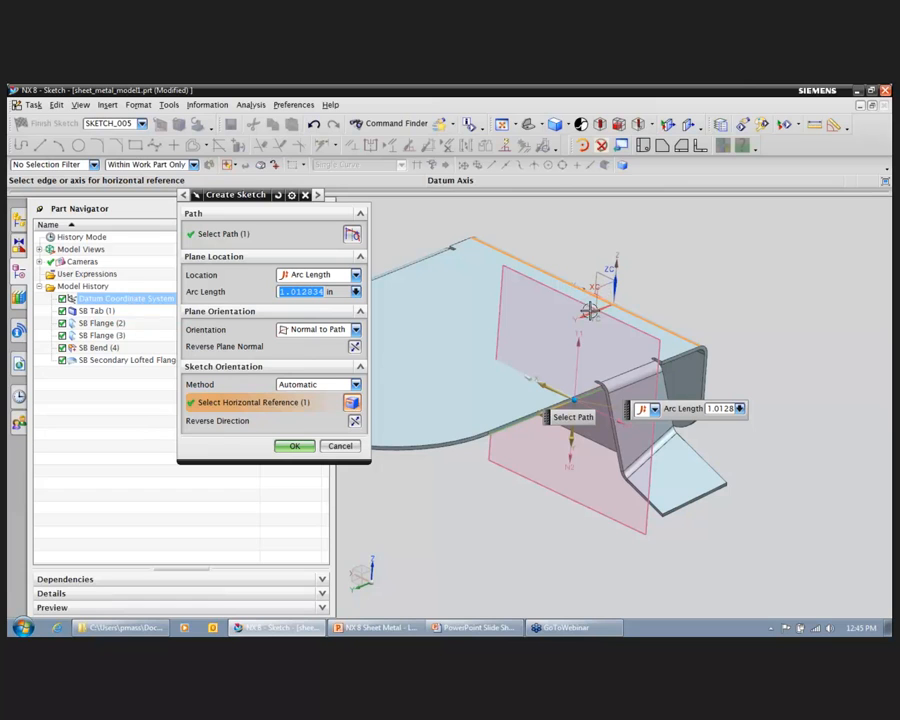
pyautogui.doubleClick(540, 382)
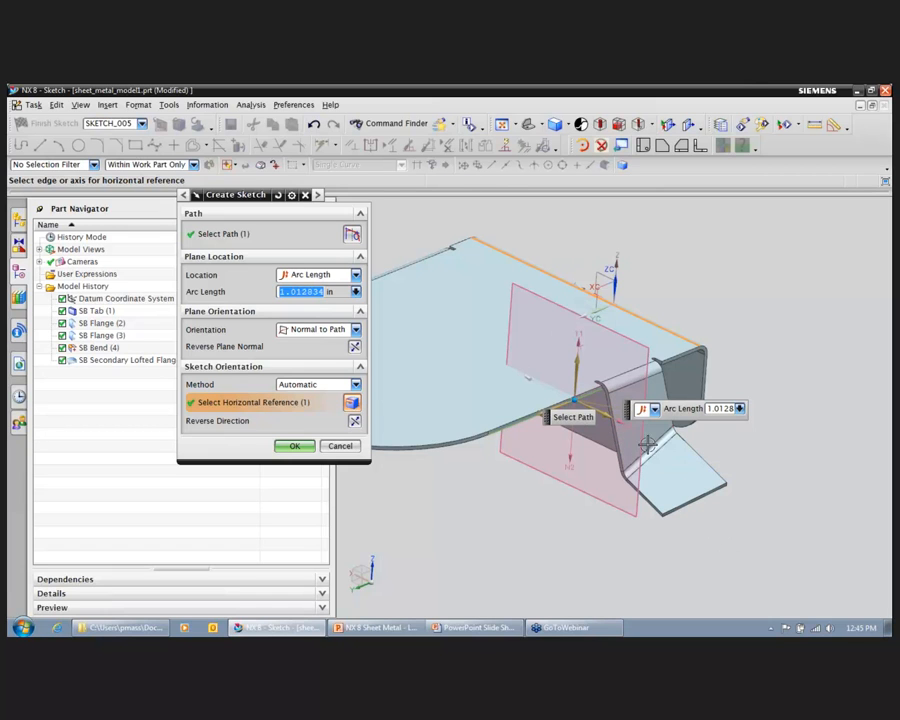
pyautogui.moveTo(580, 400); pyautogui.dragTo(604, 388)
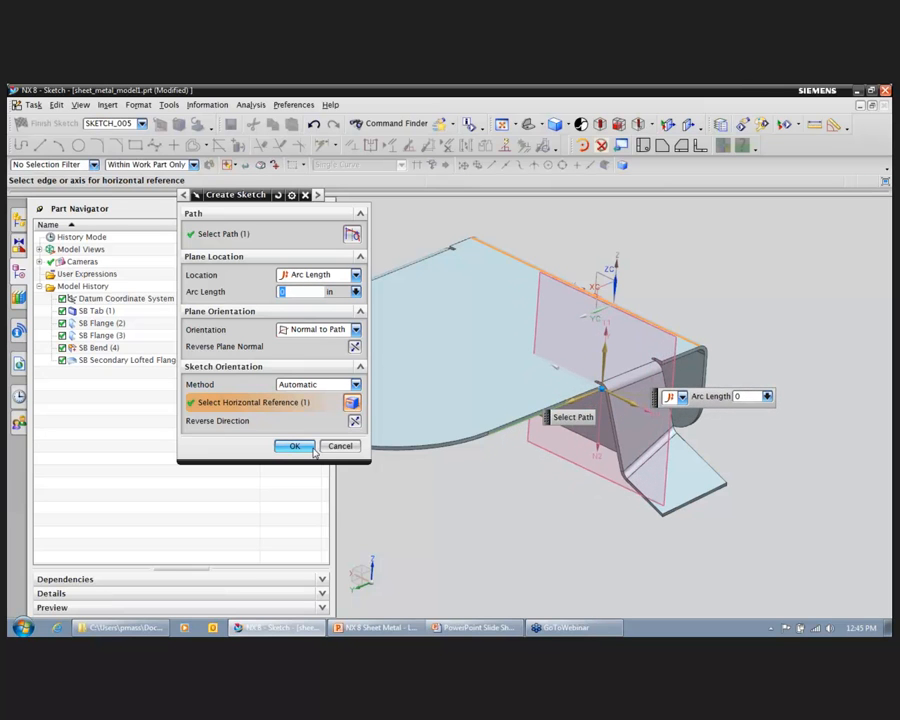
pyautogui.click(312, 450)
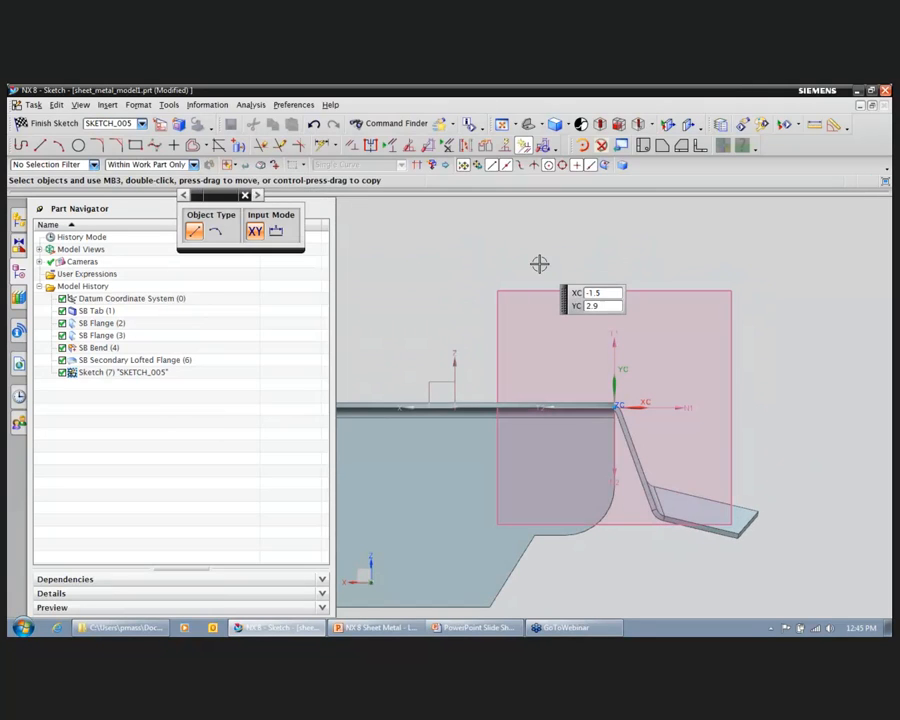
# Step: Sketch an outward profile from the origin: a line about 2.1 in at 325 degrees, a flatter line and a downward arc of about 1.5 in radius; finish
pyautogui.moveTo(727, 287); pyautogui.dragTo(609, 411, button='middle')
pyautogui.click(609, 409)
pyautogui.moveTo(685, 480); pyautogui.dragTo(650, 456, button='middle')
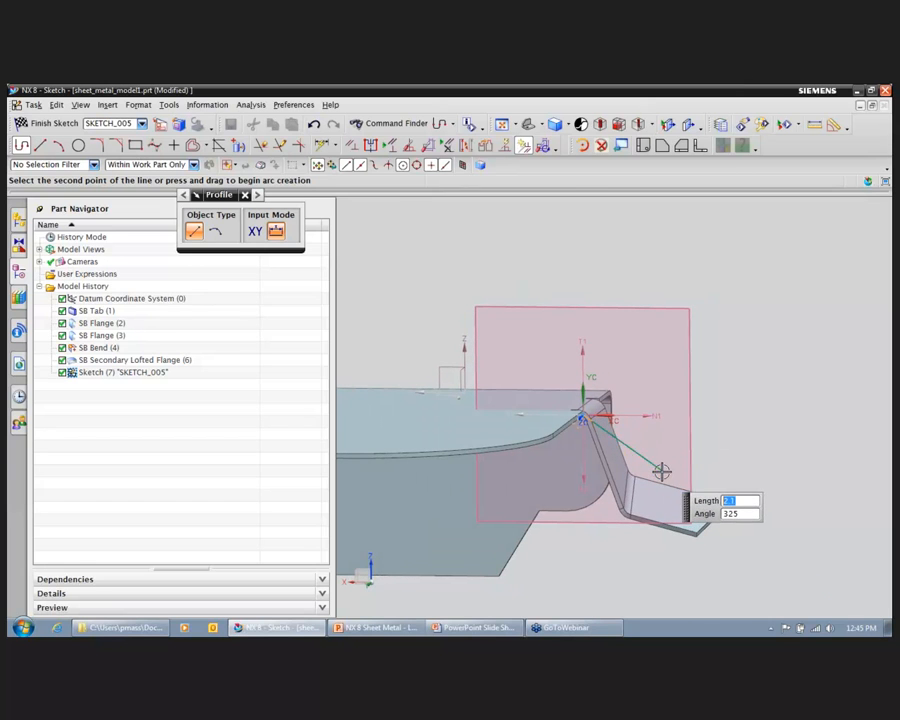
pyautogui.click(662, 471)
pyautogui.click(725, 477)
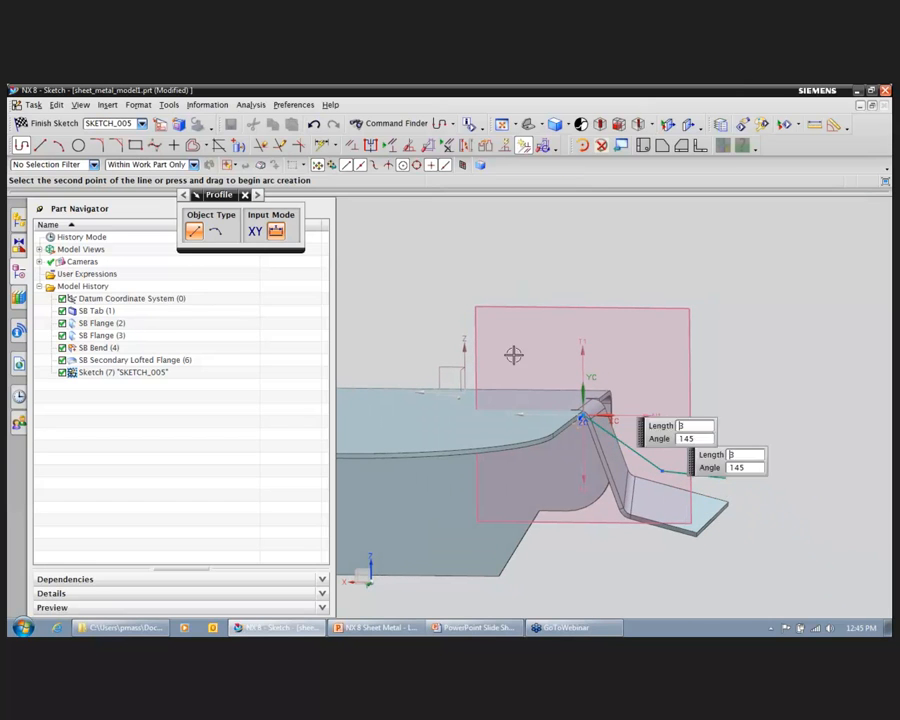
pyautogui.click(215, 231)
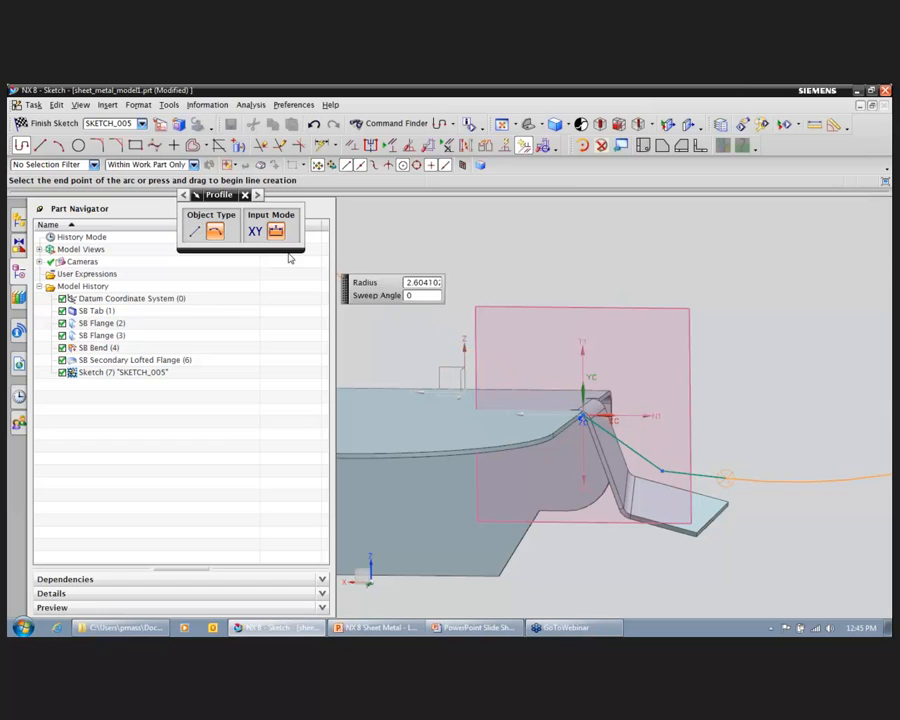
pyautogui.click(780, 517)
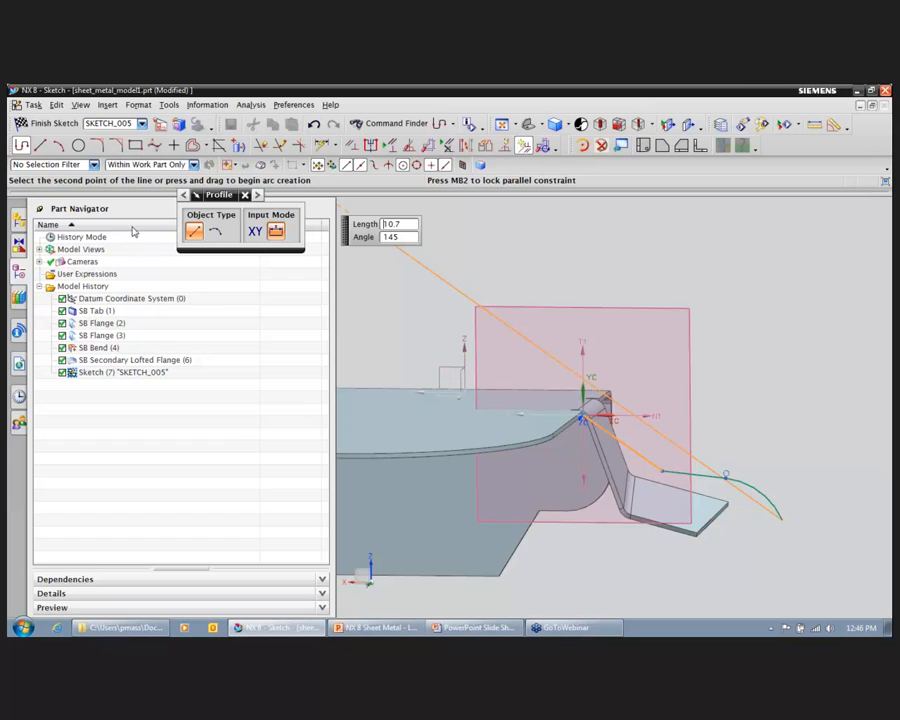
pyautogui.click(42, 123)
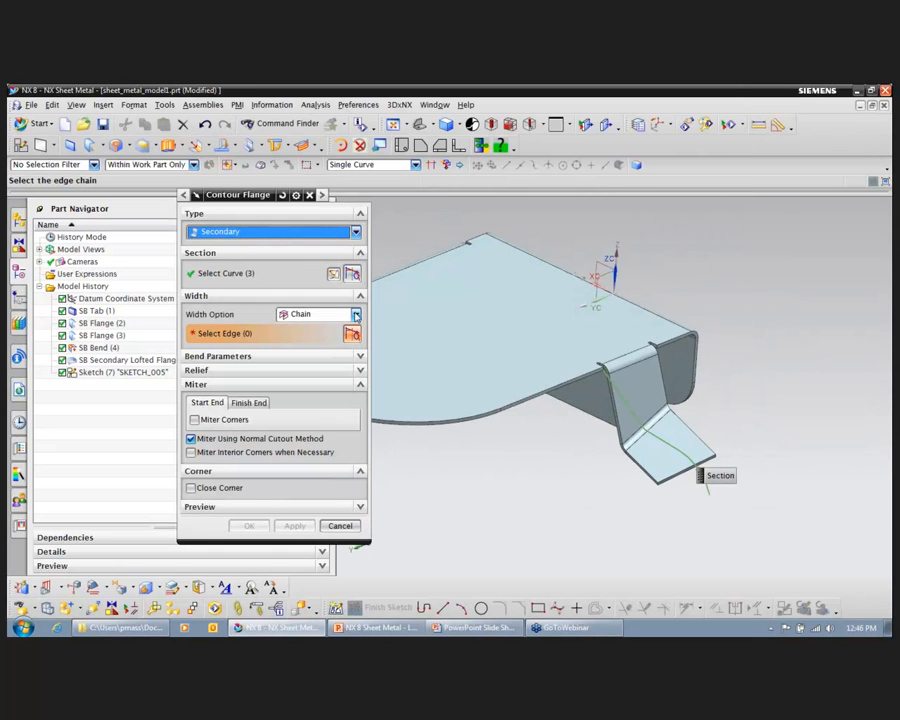
# Step: Try the To End width option for the contour flange with its direction reversed, and switch back to Chain
pyautogui.click(356, 315)
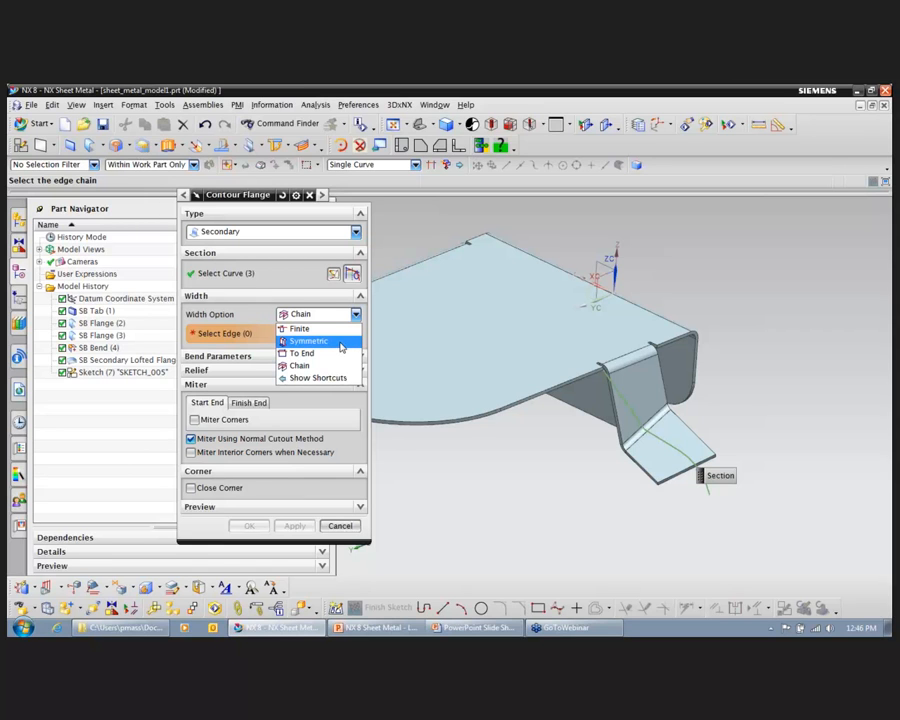
pyautogui.click(338, 358)
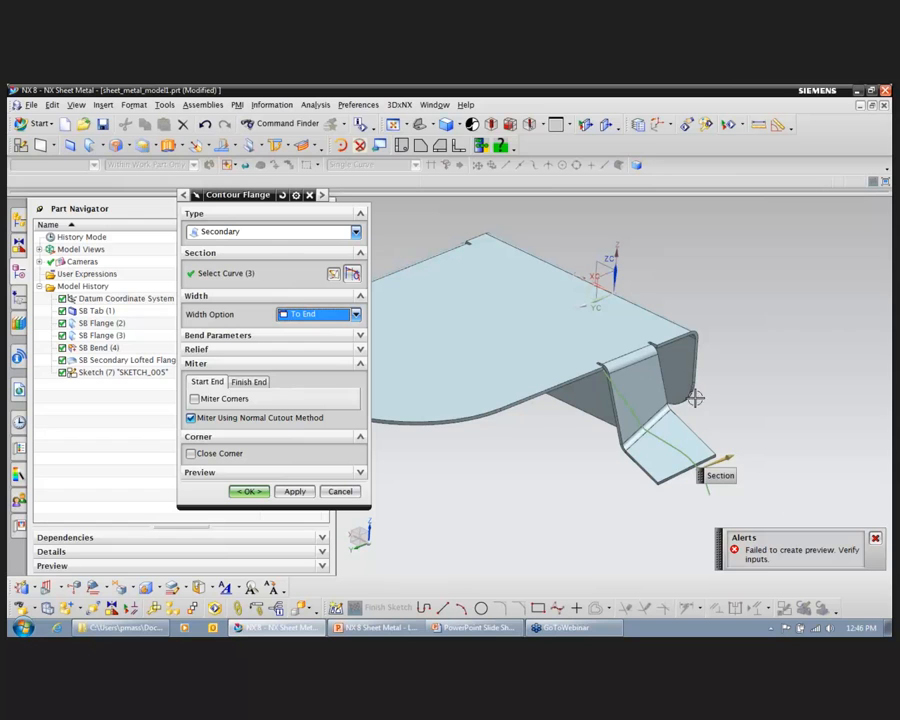
pyautogui.doubleClick(725, 460)
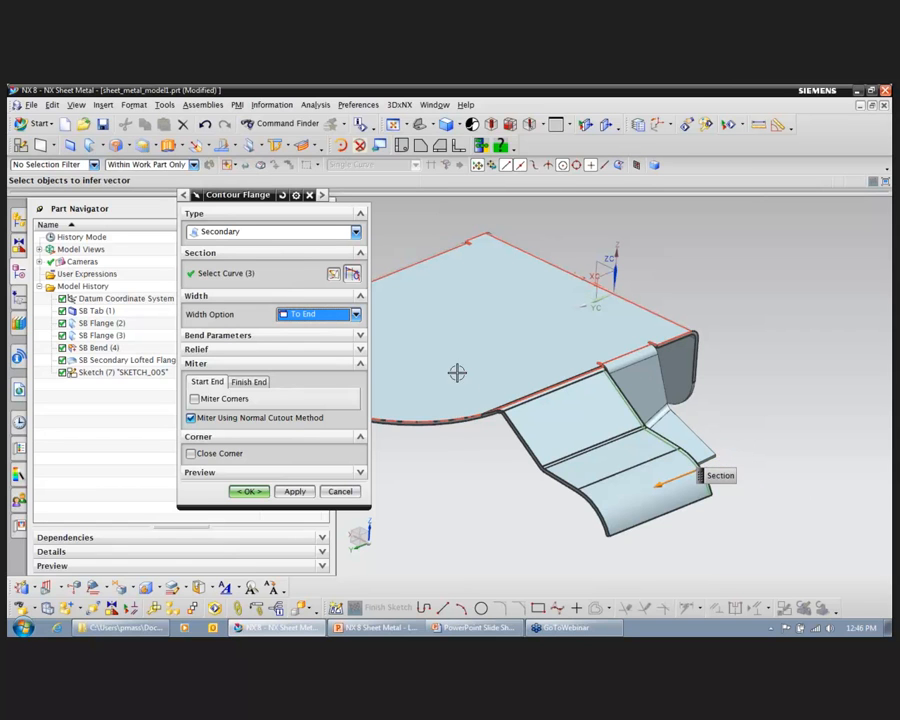
pyautogui.click(356, 314)
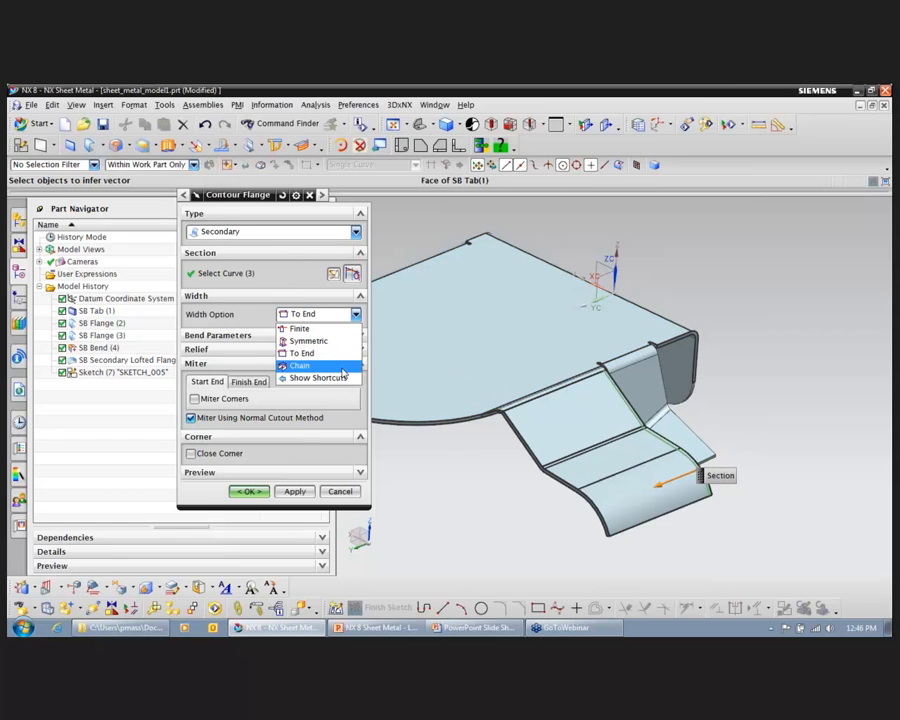
pyautogui.click(343, 370)
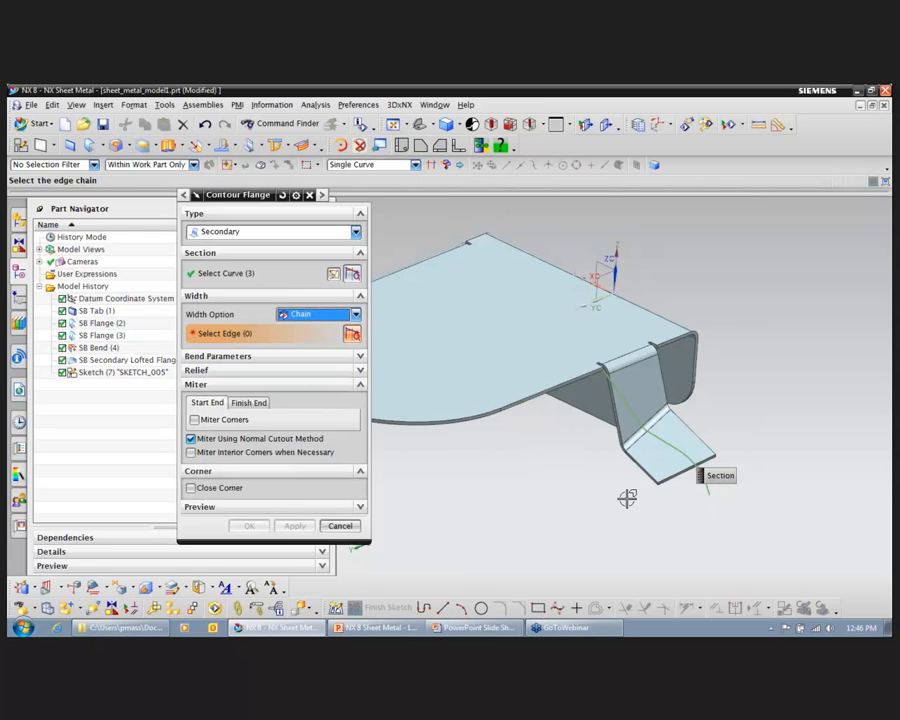
# Step: Chain the tab's two straight side edges and its rounded end edge as the width path and create the contour flange
pyautogui.click(515, 410)
pyautogui.click(468, 428)
pyautogui.moveTo(552, 327); pyautogui.dragTo(571, 343, button='middle')
pyautogui.click(570, 341)
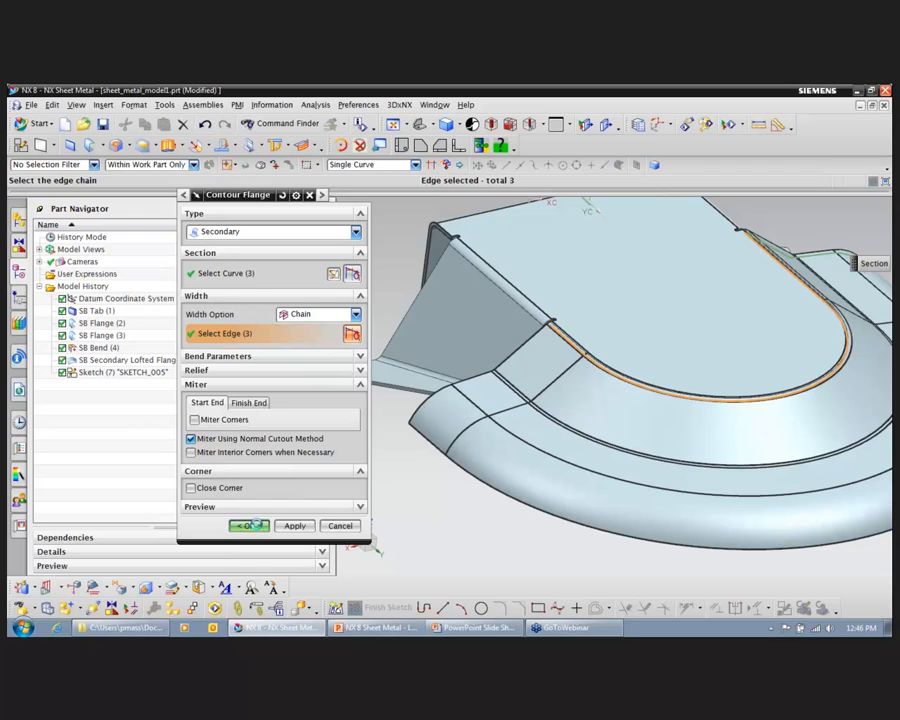
pyautogui.click(250, 525)
# Step: Start a flange on the lower edge of the custom-outlined flange with an At Center width of about 1.16 in
pyautogui.moveTo(763, 224); pyautogui.dragTo(874, 333, button='middle')
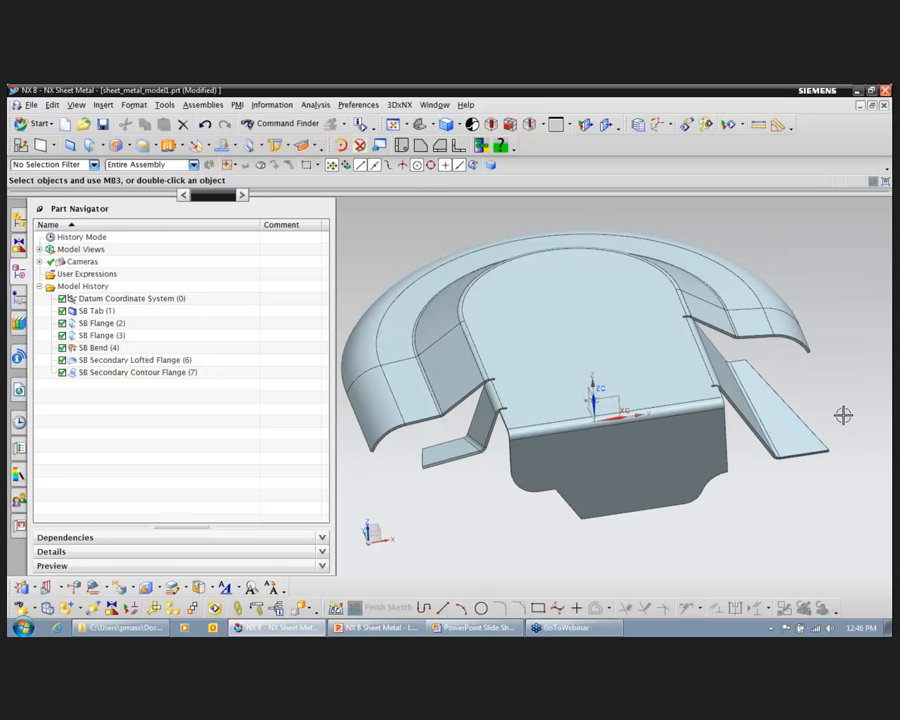
pyautogui.moveTo(843, 323); pyautogui.dragTo(814, 251, button='middle')
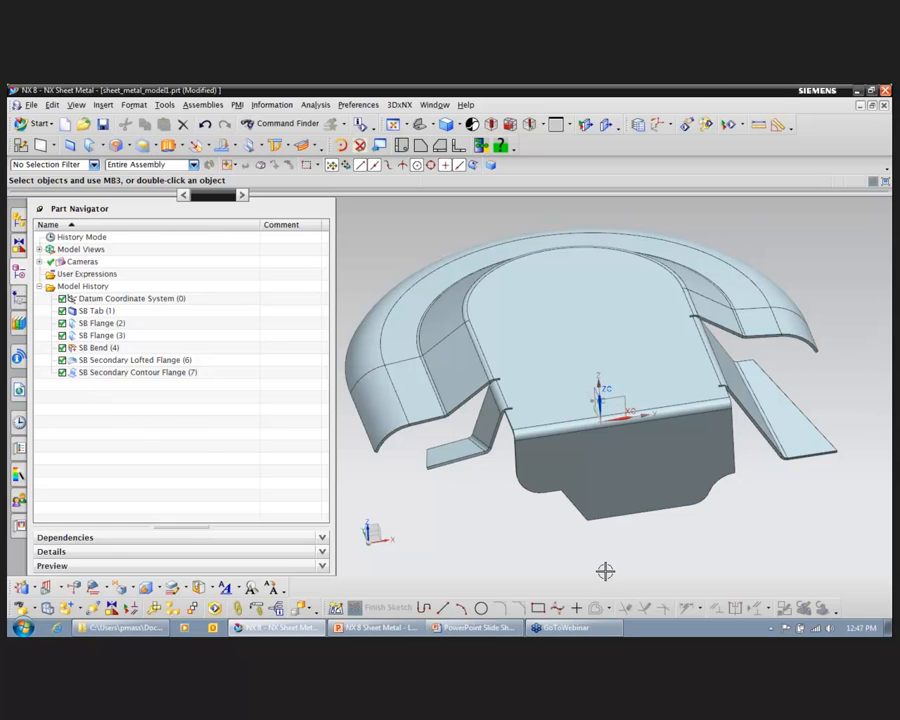
pyautogui.moveTo(429, 494); pyautogui.dragTo(382, 414, button='middle')
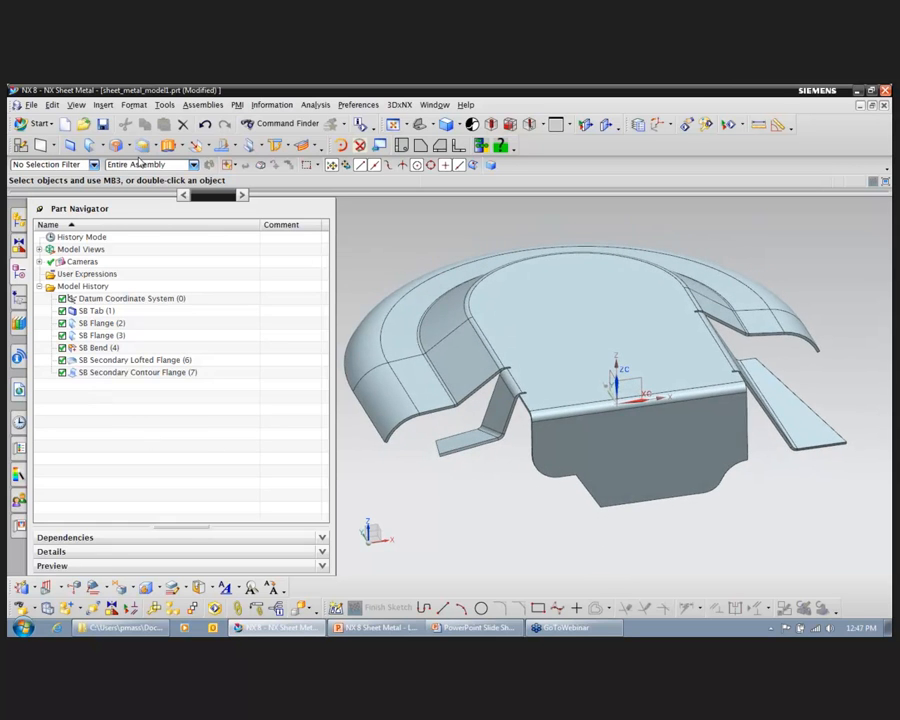
pyautogui.click(104, 149)
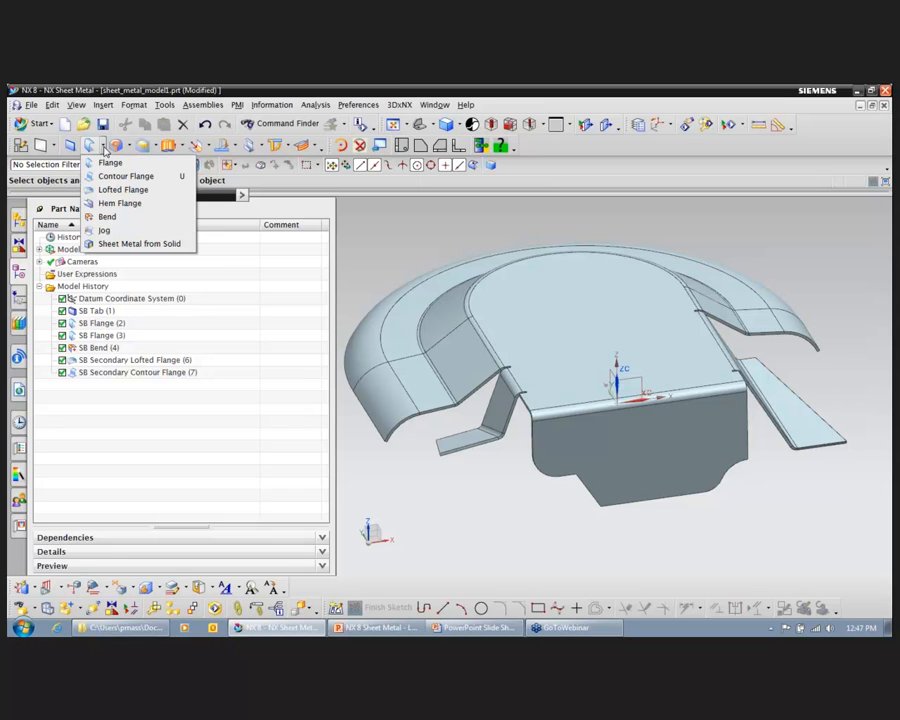
pyautogui.click(110, 162)
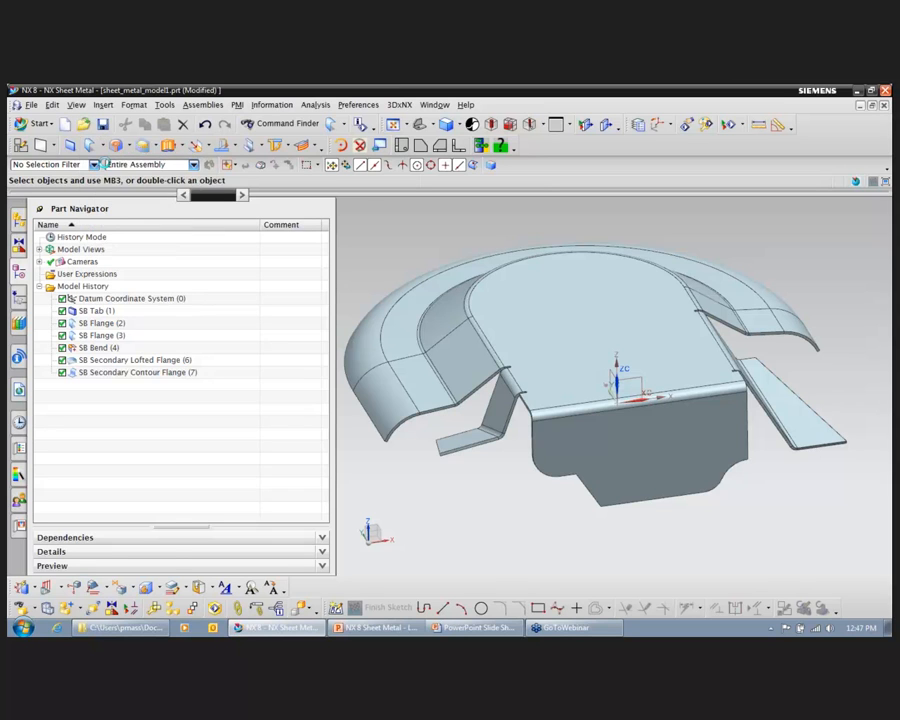
pyautogui.click(357, 317)
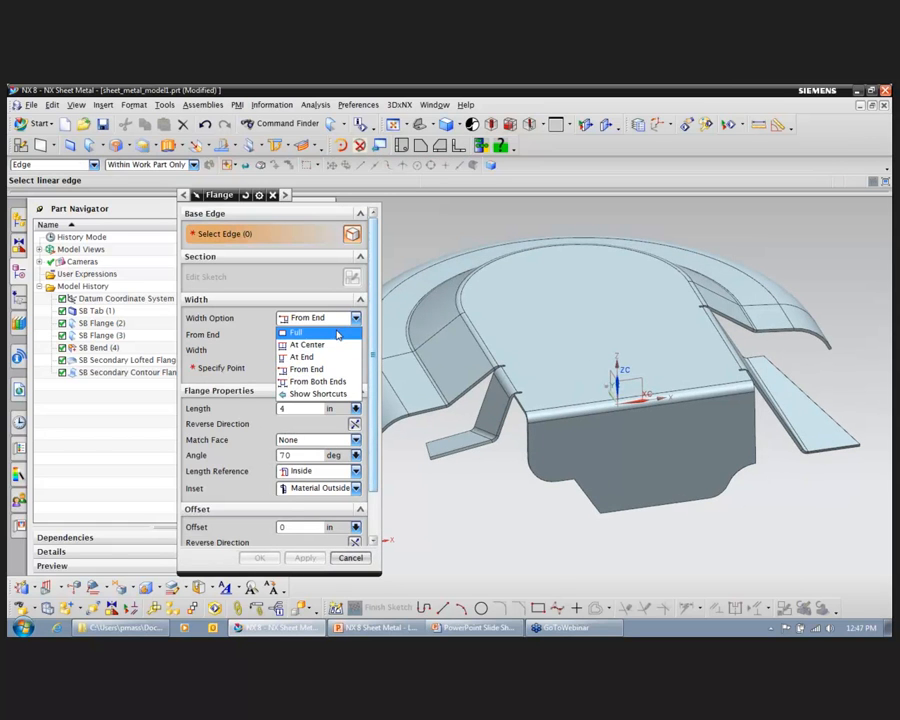
pyautogui.click(372, 341)
pyautogui.click(661, 504)
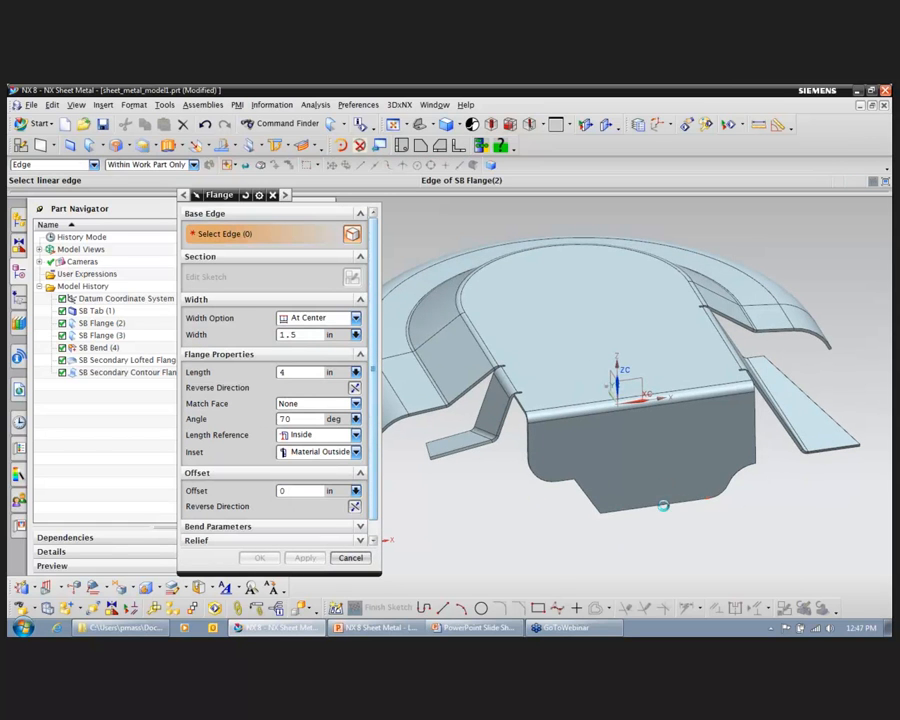
pyautogui.scroll(-3, 546, 476)
pyautogui.scroll(3, 611, 478)
pyautogui.moveTo(611, 478); pyautogui.dragTo(645, 465, button='middle')
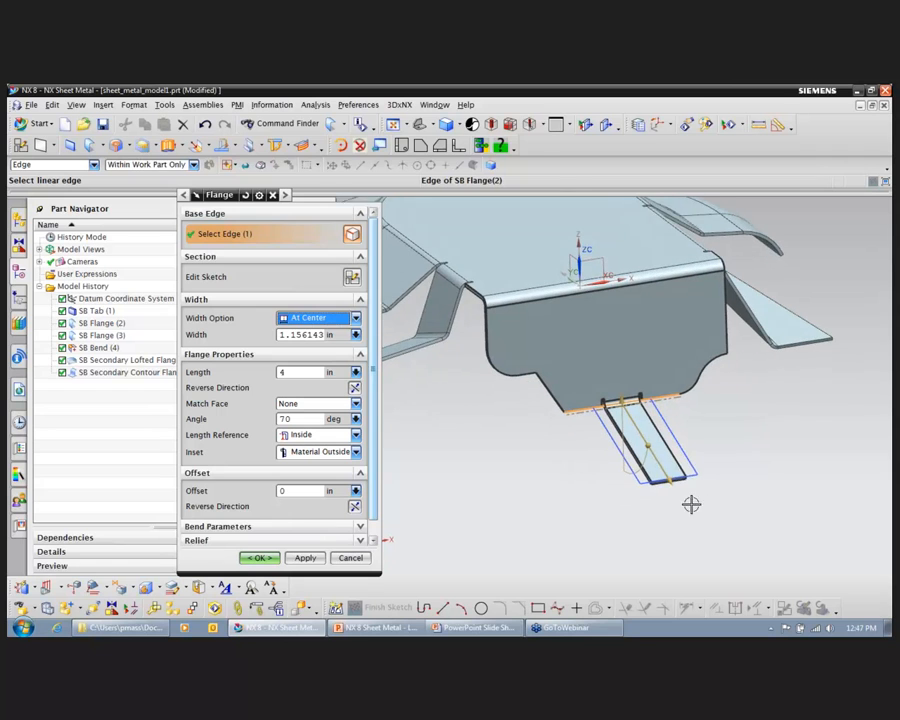
# Step: Set the centred flange's length to 5.4 in and its angle to 67 degrees, and create it
pyautogui.moveTo(677, 488); pyautogui.dragTo(687, 510)
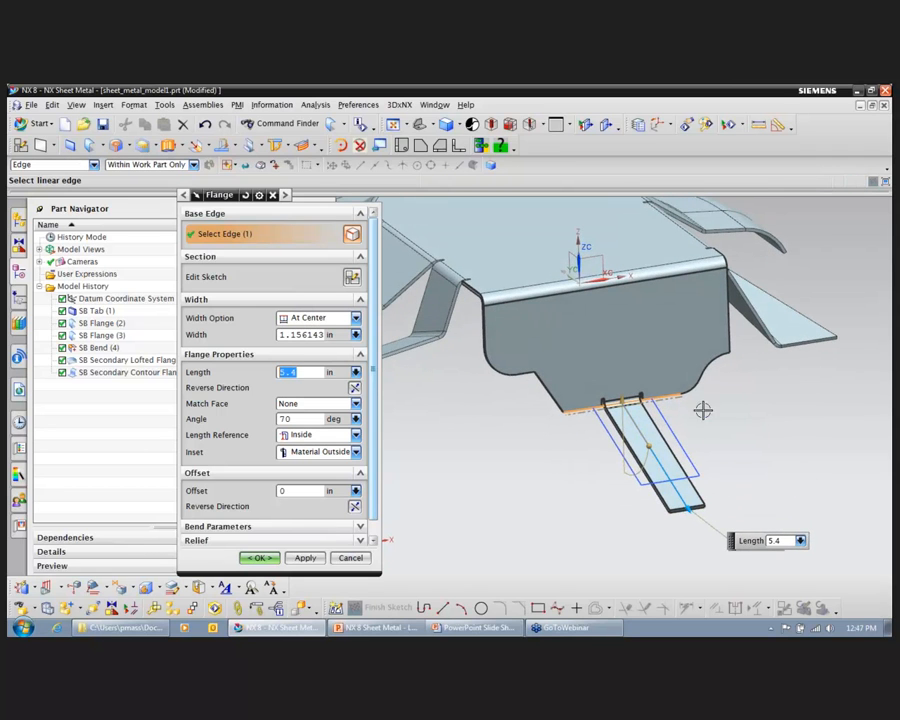
pyautogui.moveTo(650, 447)
pyautogui.mouseDown()
pyautogui.moveTo(658, 447)
pyautogui.moveTo(648, 452)
pyautogui.mouseUp()
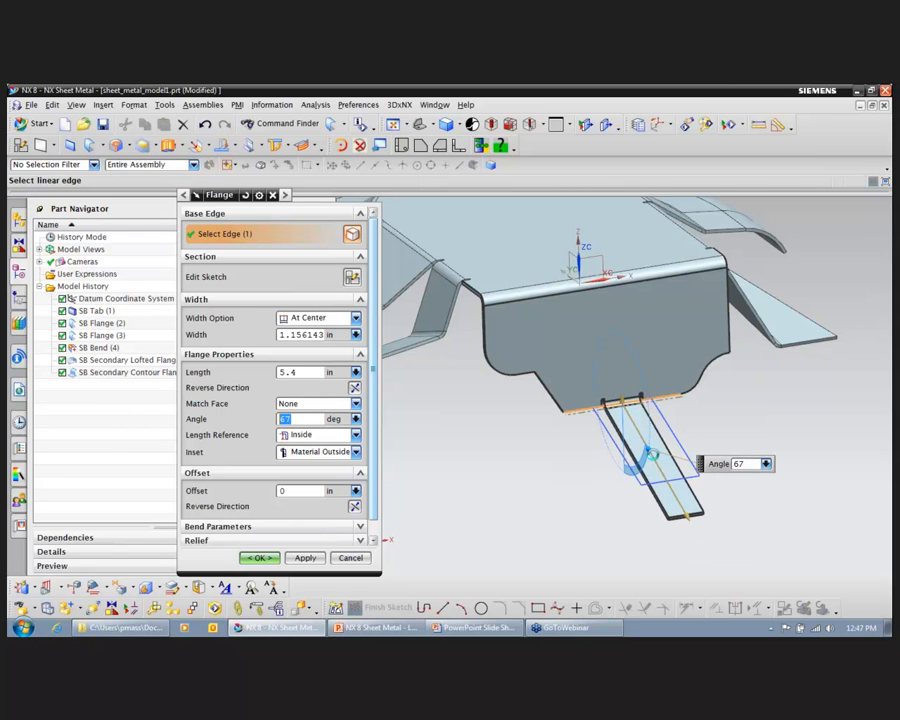
pyautogui.click(259, 558)
# Step: Start an Open Loop hem on the narrow centred flange's free end, picking the end edge that curls the hem upward
pyautogui.moveTo(730, 434); pyautogui.dragTo(195, 213, button='middle')
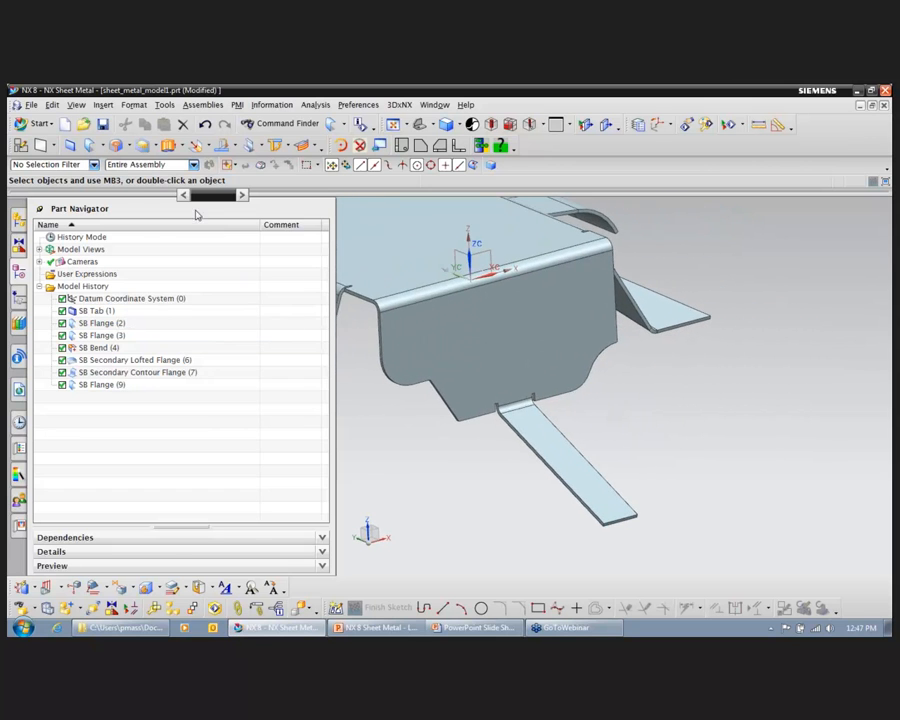
pyautogui.click(100, 146)
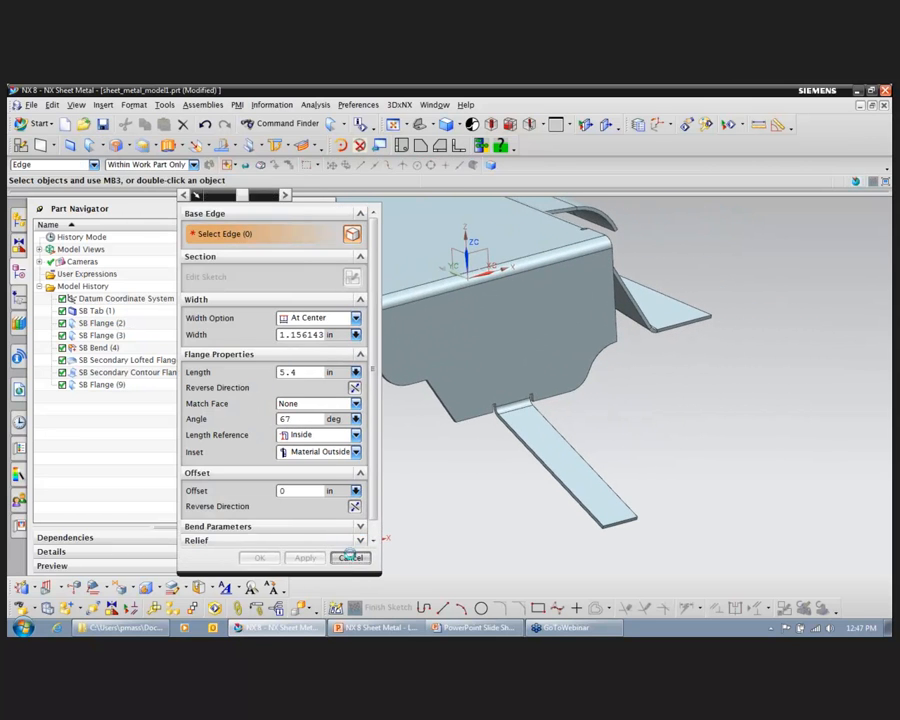
pyautogui.click(349, 557)
pyautogui.click(101, 146)
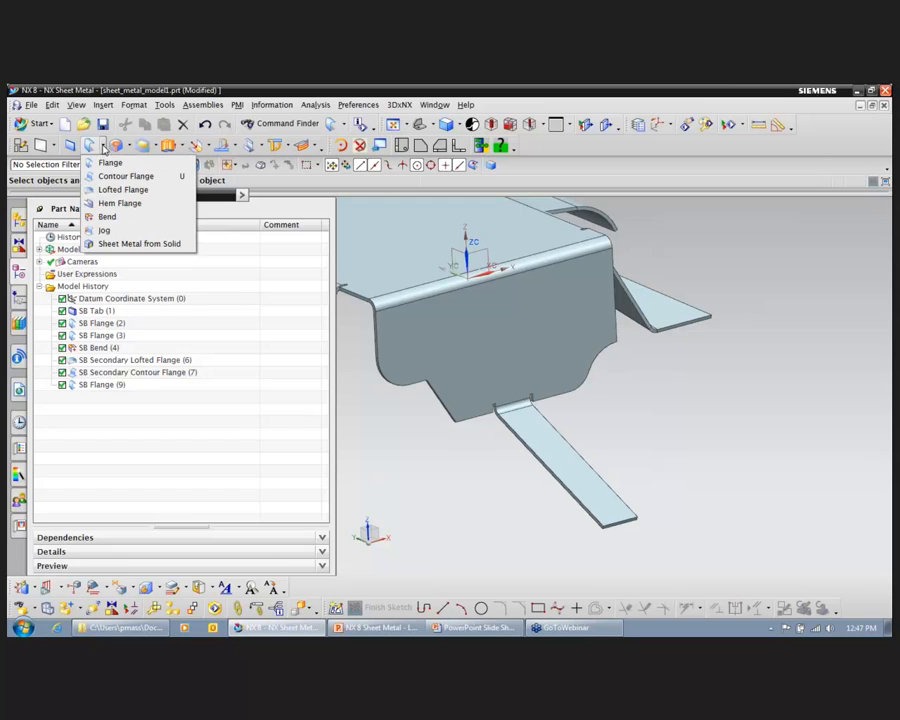
pyautogui.click(116, 206)
pyautogui.moveTo(762, 574); pyautogui.dragTo(636, 497, button='middle')
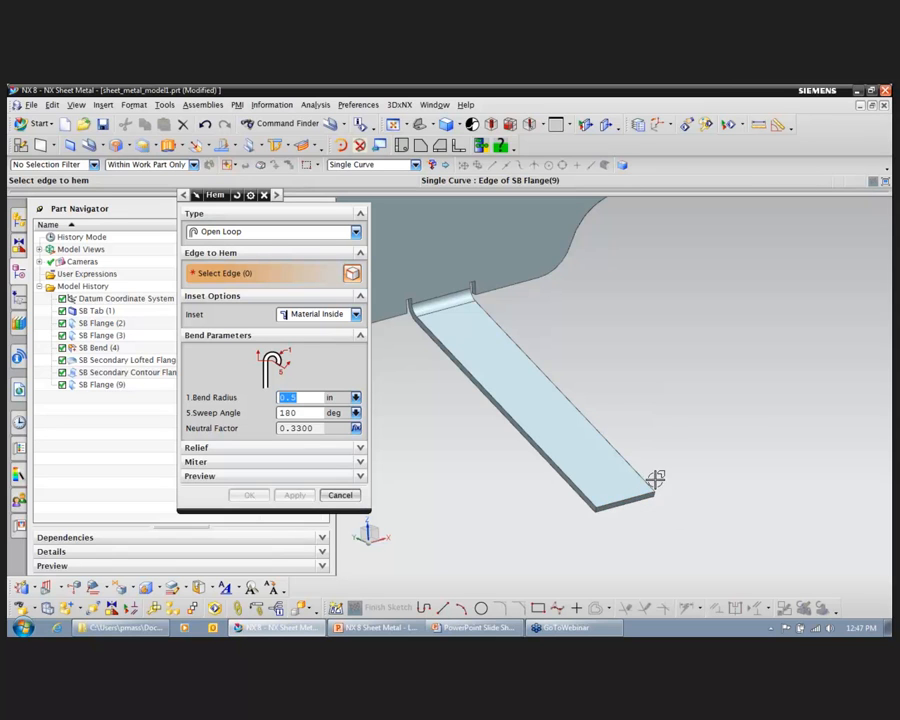
pyautogui.click(630, 503)
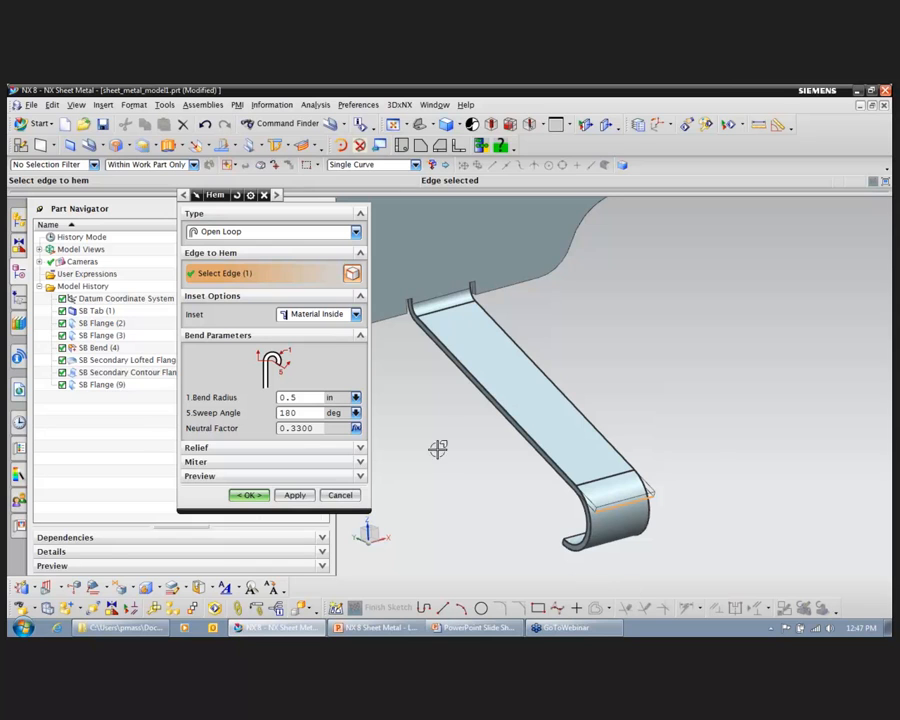
pyautogui.keyDown('shift'); pyautogui.click(635, 503); pyautogui.keyUp('shift')
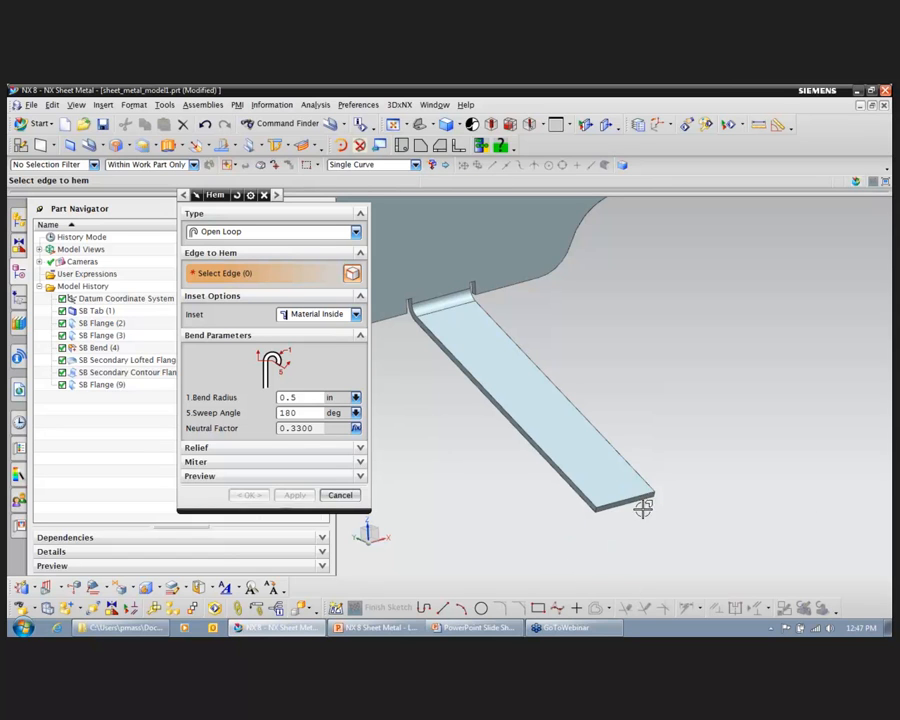
pyautogui.click(638, 495)
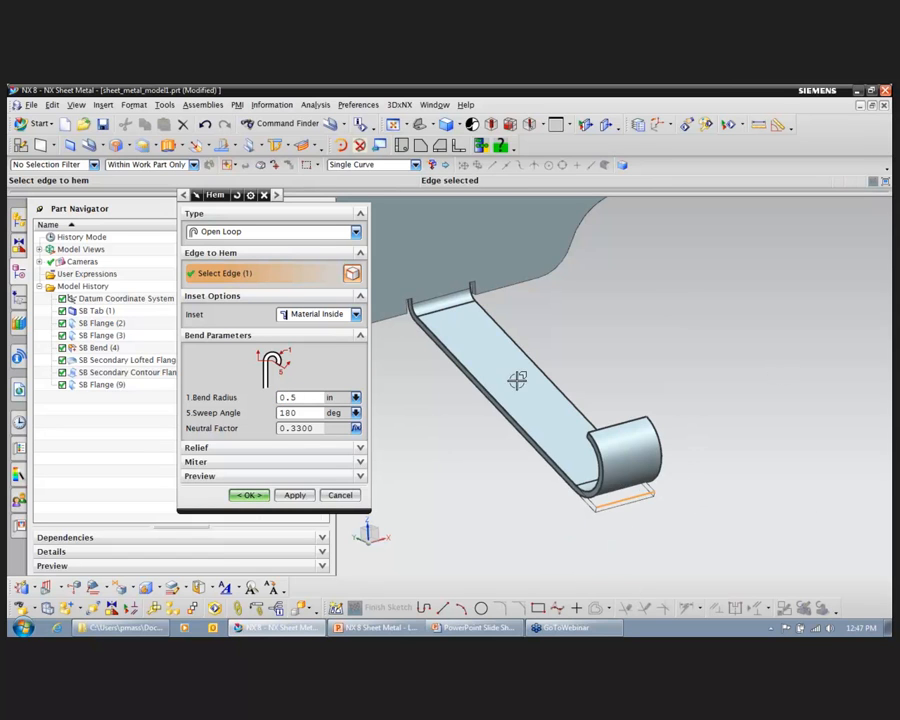
# Step: Try the Closed, Open, S-Type, Curl, Closed Loop and Centered Loop hem types, and switch back to Open Loop
pyautogui.click(355, 232)
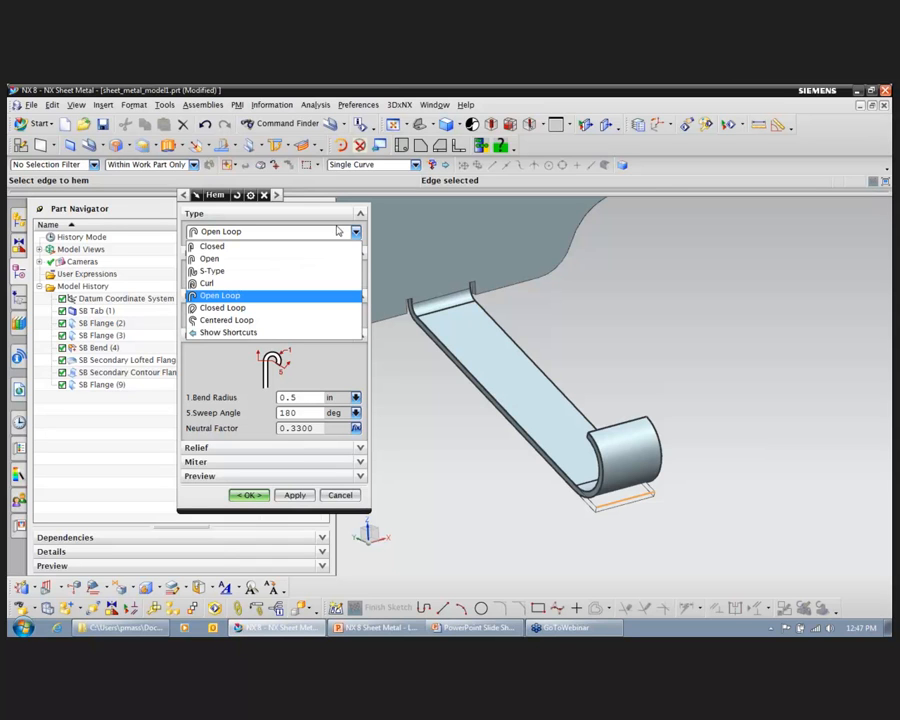
pyautogui.click(292, 247)
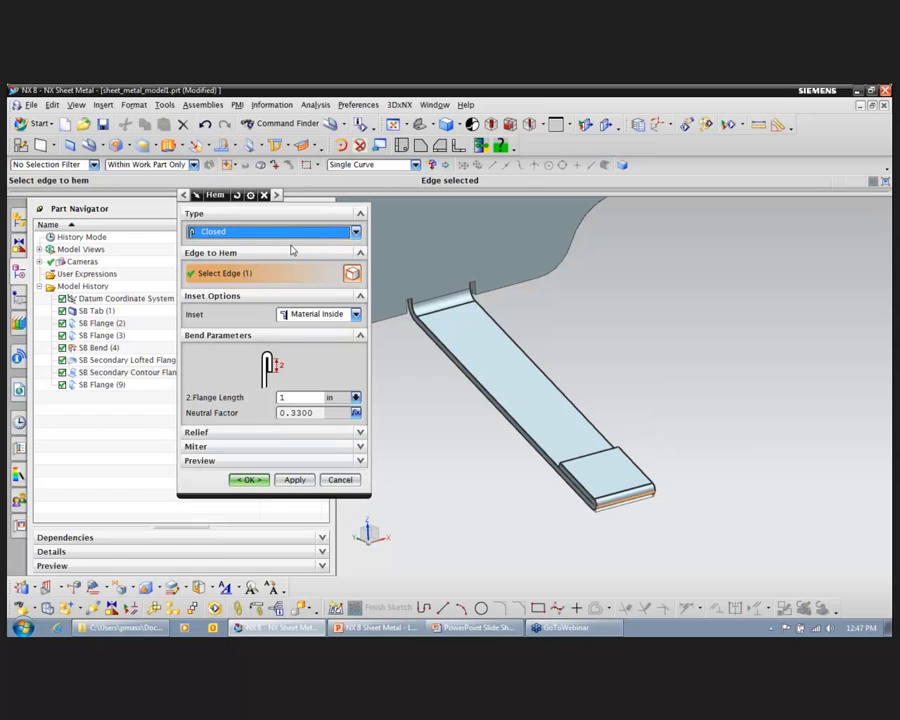
pyautogui.click(352, 234)
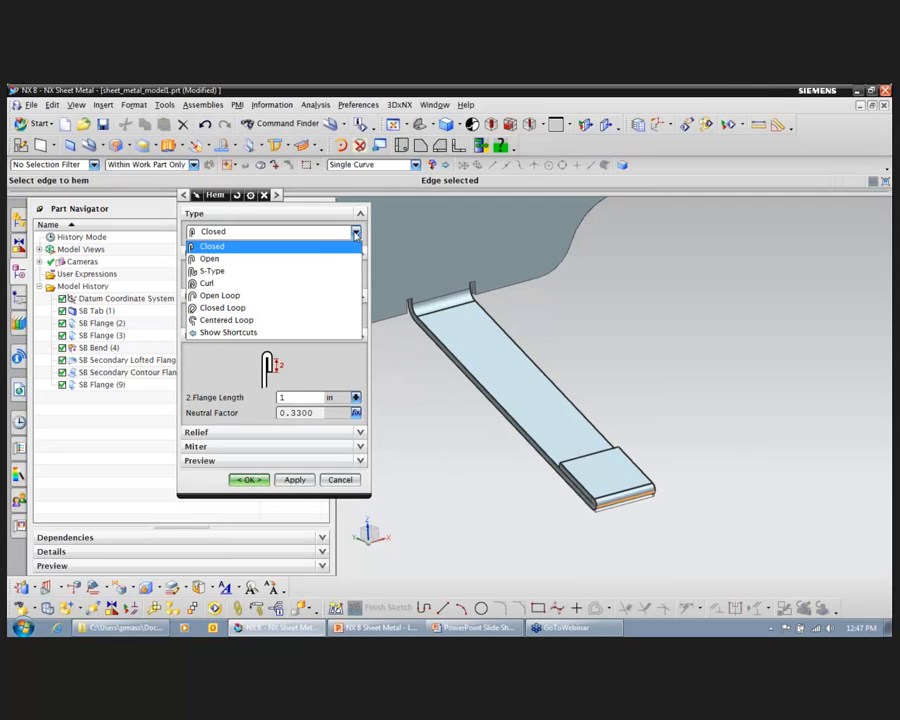
pyautogui.click(288, 260)
pyautogui.click(352, 235)
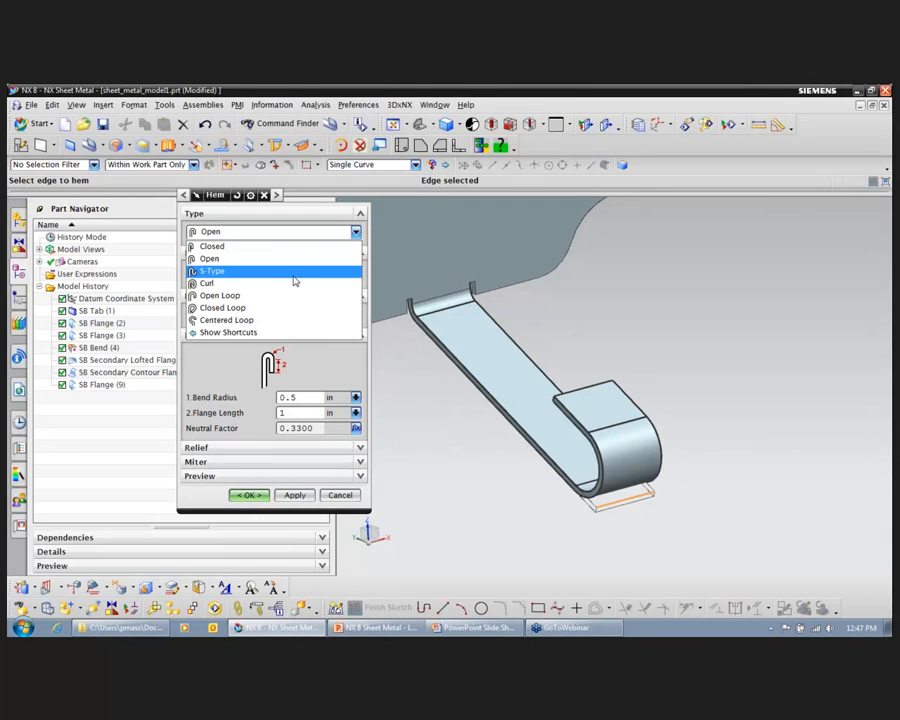
pyautogui.click(296, 274)
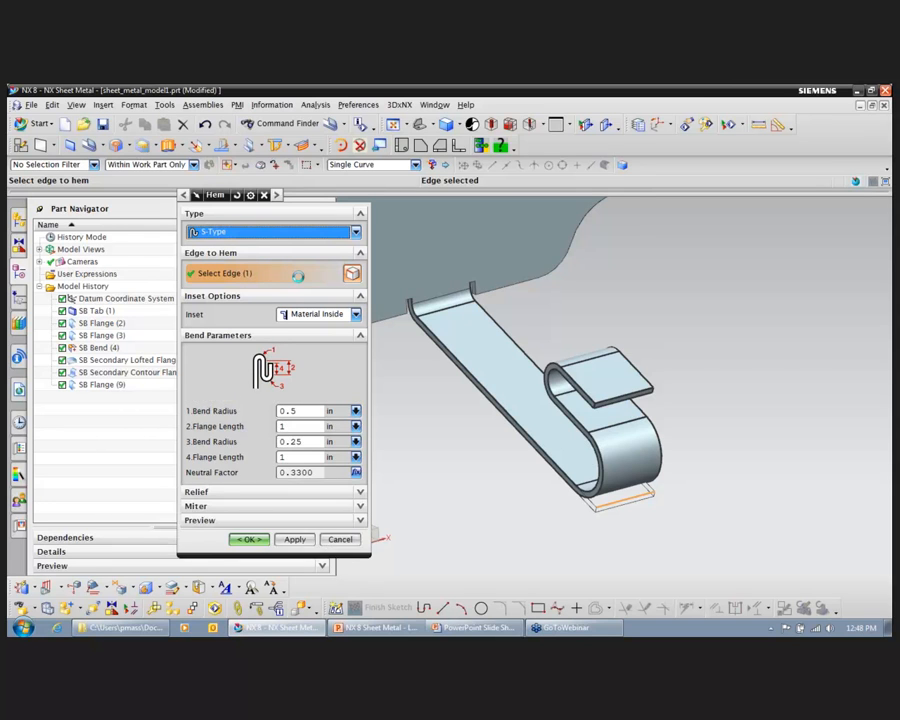
pyautogui.press('Down')
pyautogui.press('Down')
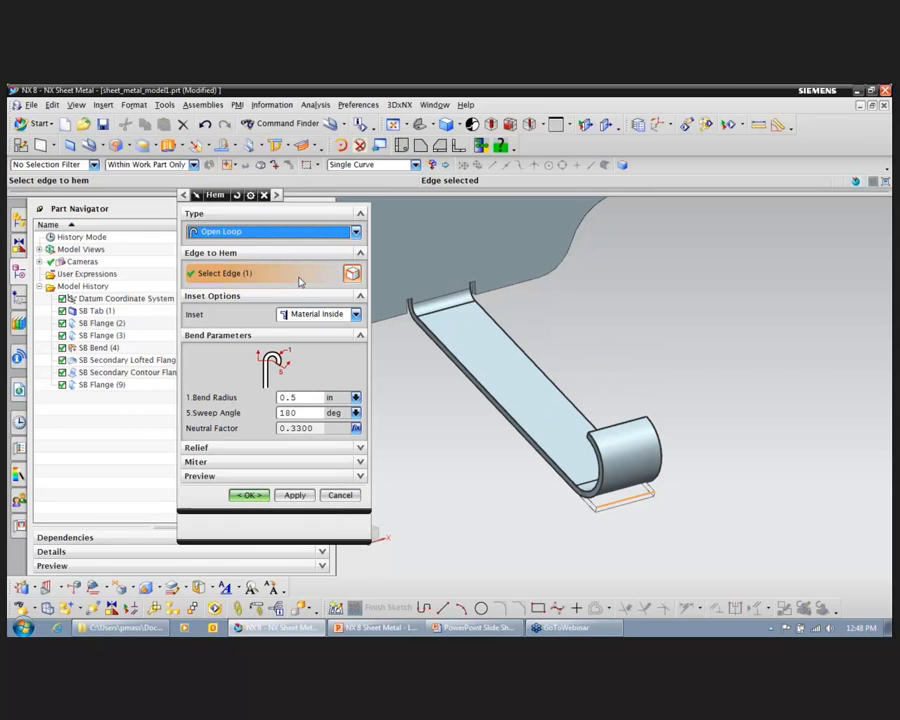
pyautogui.press('Down')
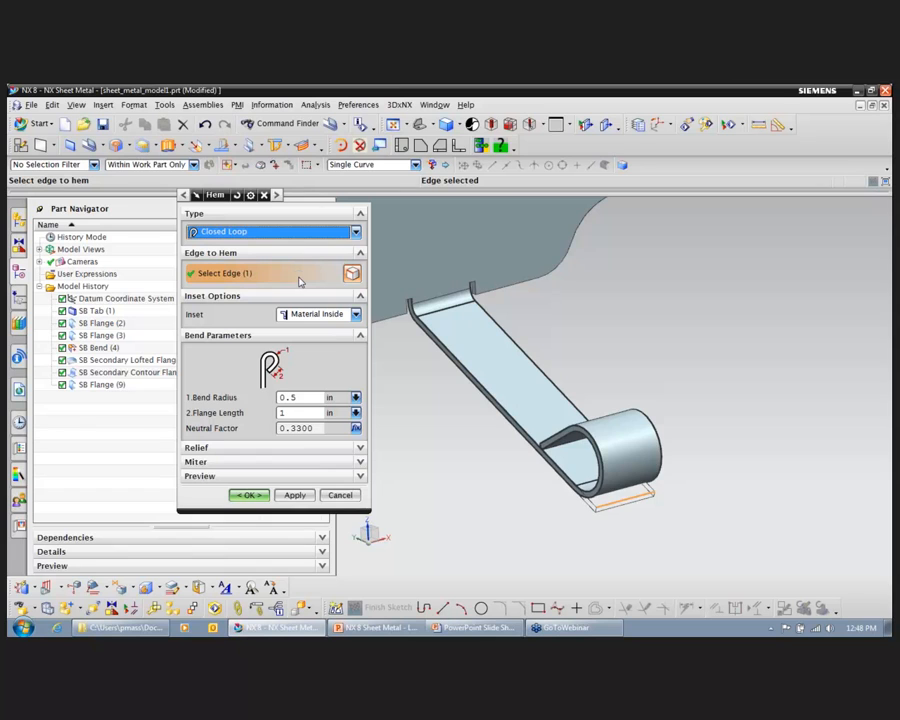
pyautogui.press('Down')
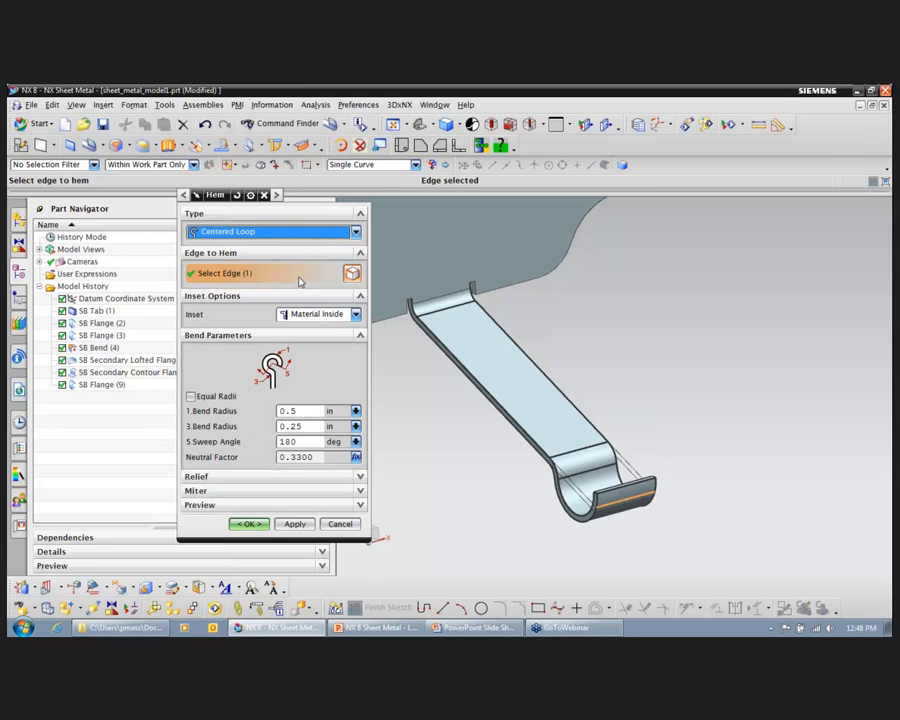
pyautogui.click(355, 232)
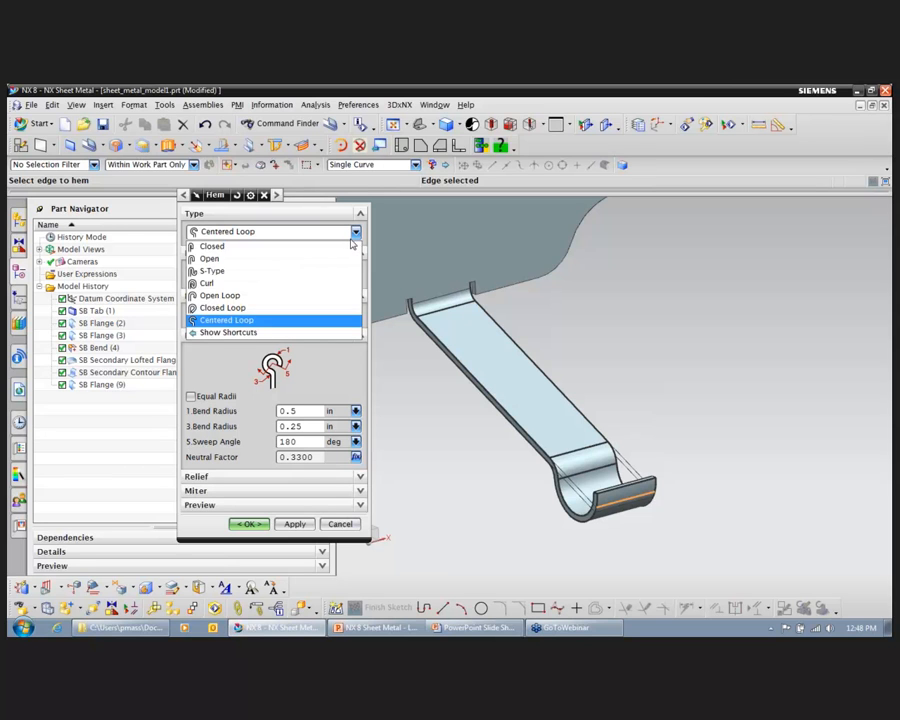
pyautogui.click(309, 300)
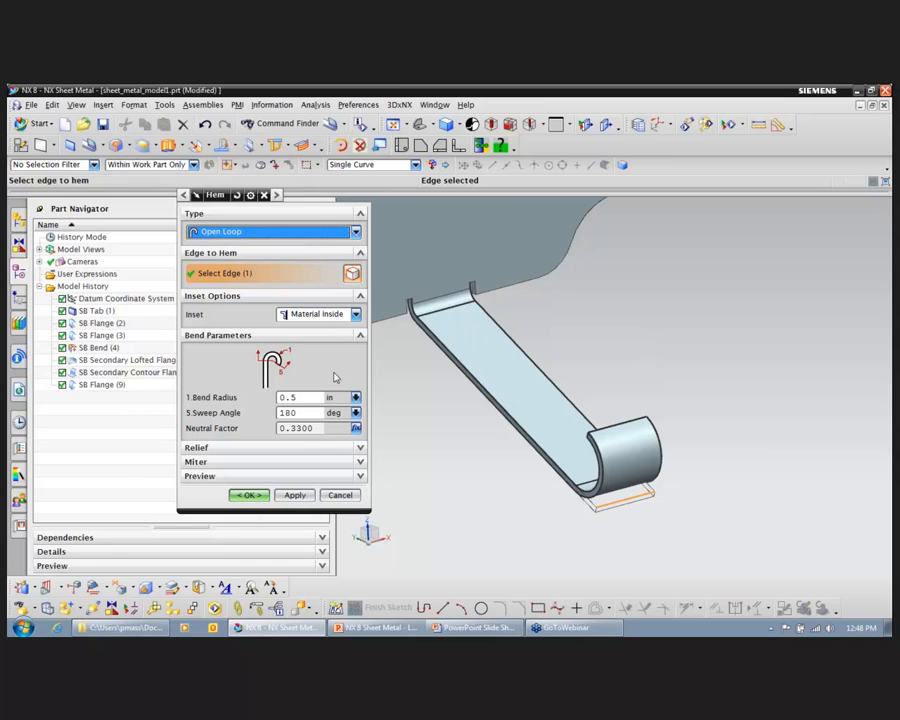
# Step: Set the hem's bend radius to 0.3 in and its sweep angle to 160 degrees, and create it
pyautogui.doubleClick(307, 398)
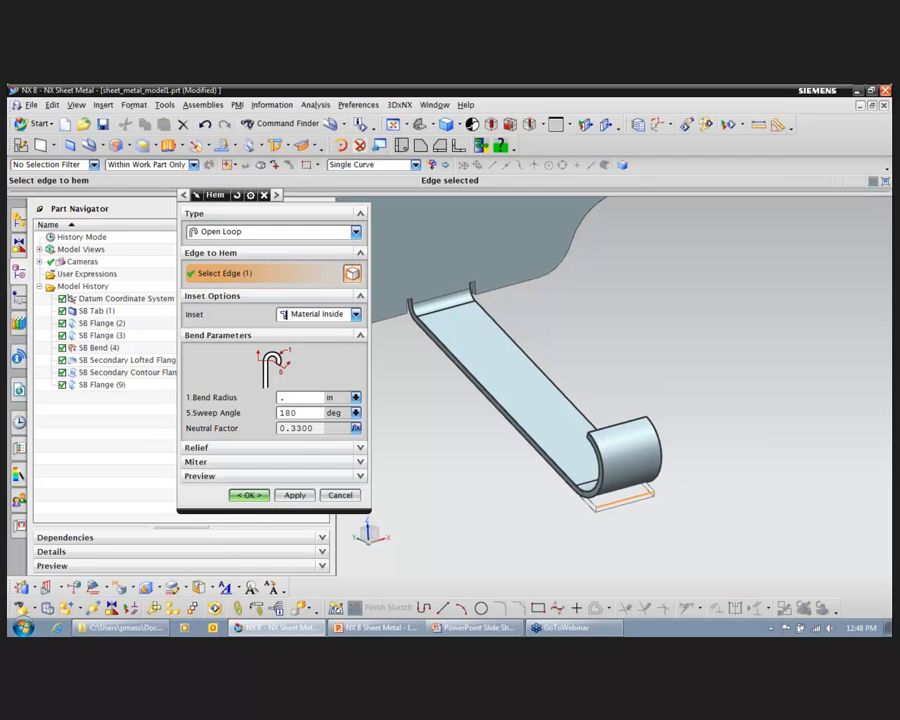
pyautogui.press('Return')
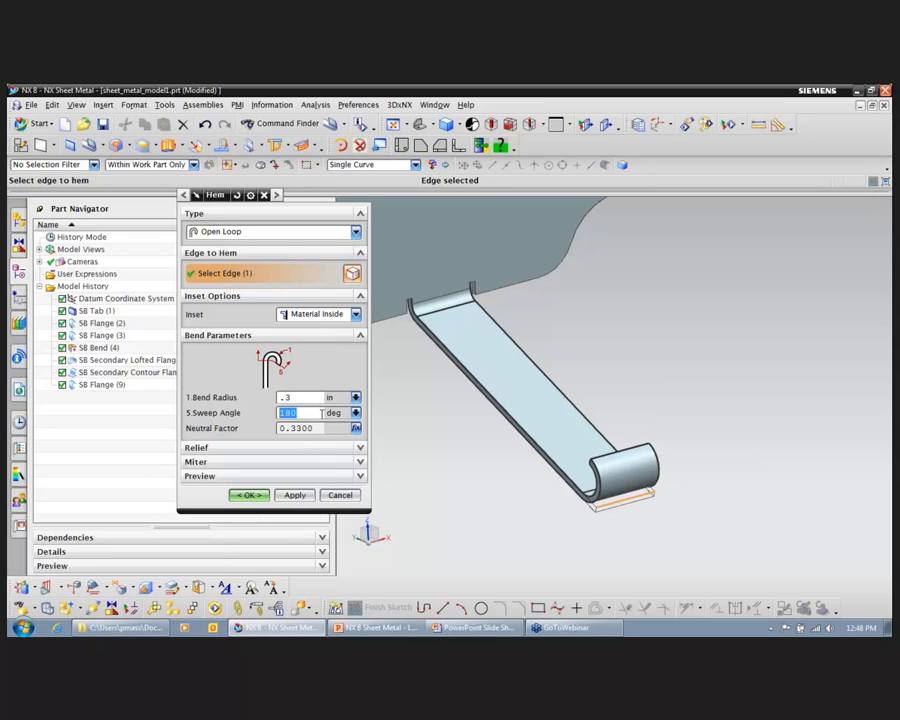
pyautogui.press('Return')
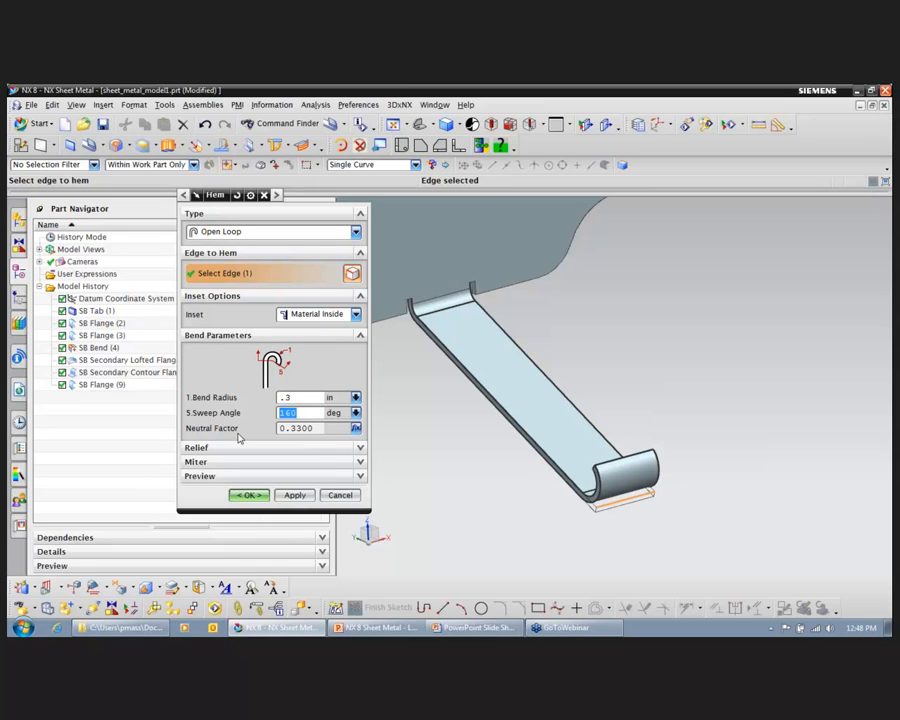
pyautogui.click(256, 499)
# Step: Start a jog on the narrow flange's face and sketch its jog line across the full width, about 1.16 in long, past mid-length toward the hem
pyautogui.moveTo(669, 240); pyautogui.dragTo(635, 474, button='middle')
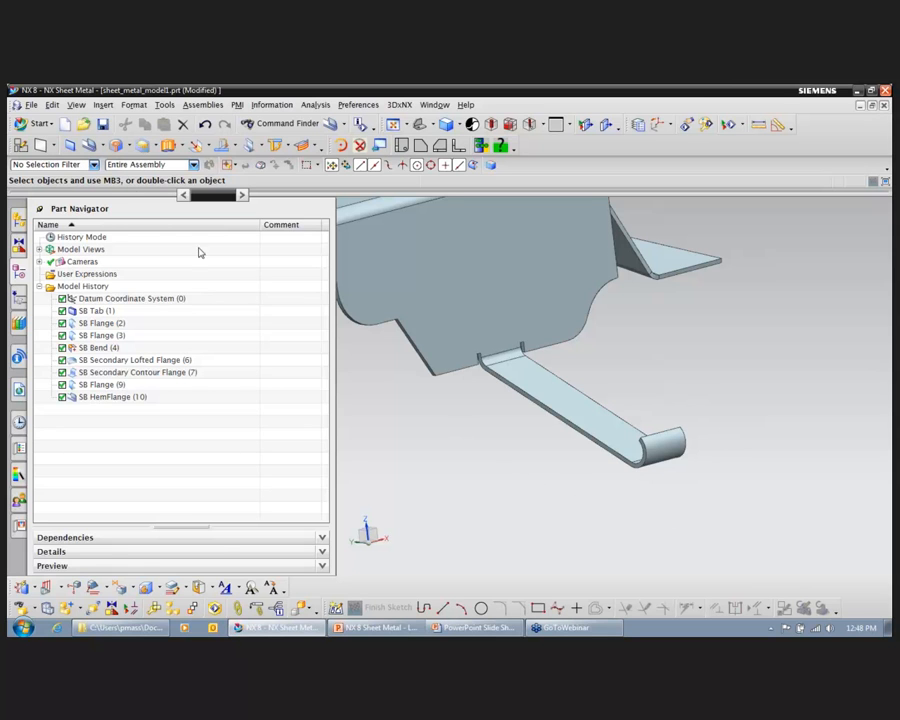
pyautogui.moveTo(648, 425); pyautogui.dragTo(686, 436, button='middle')
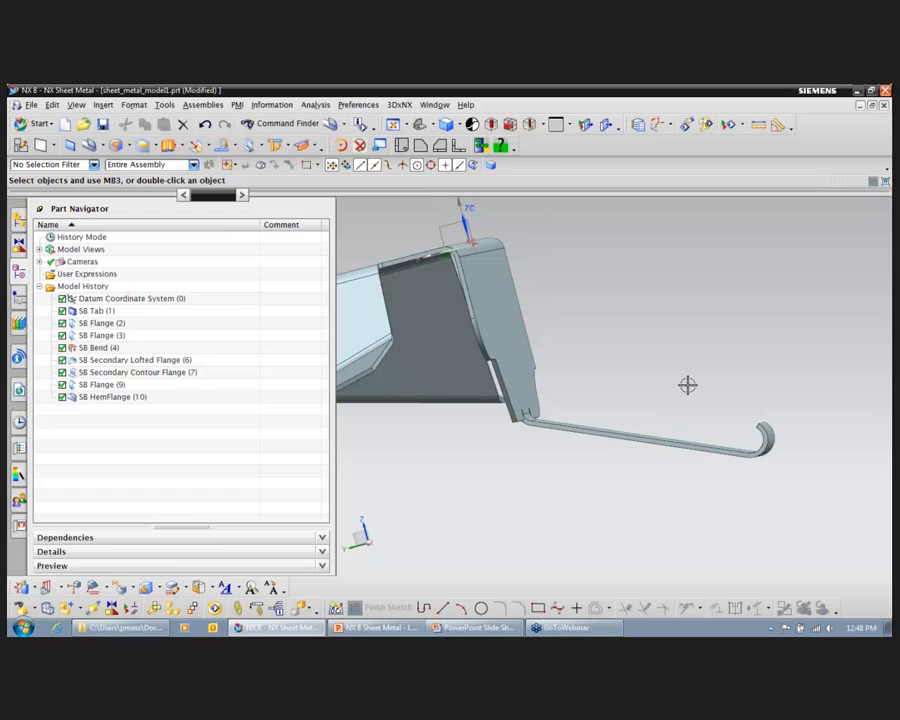
pyautogui.click(106, 146)
pyautogui.click(113, 229)
pyautogui.moveTo(626, 234); pyautogui.dragTo(614, 432, button='middle')
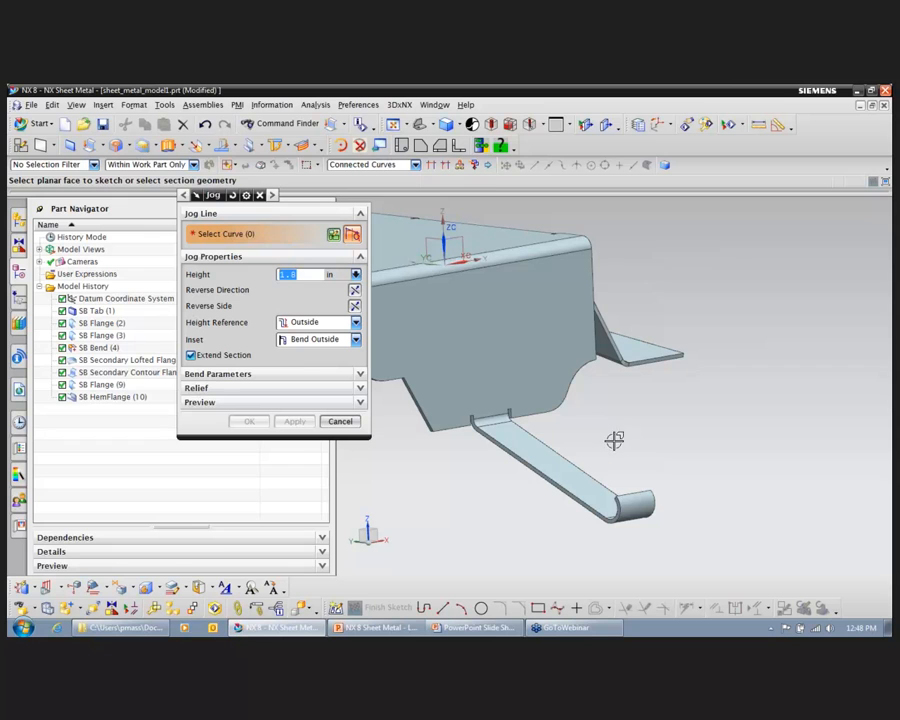
pyautogui.click(548, 467)
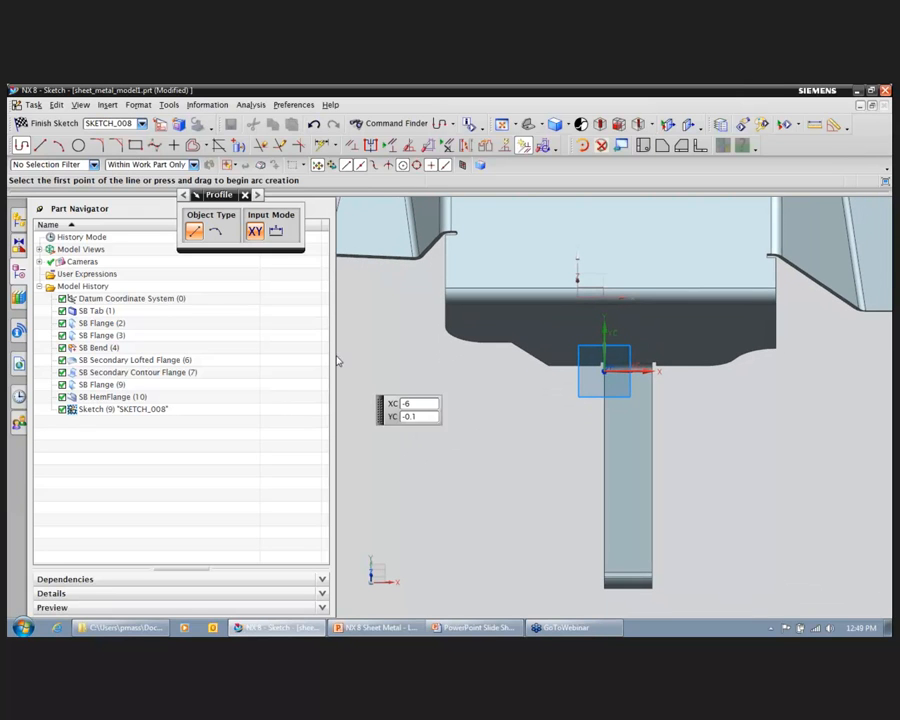
pyautogui.press('l')
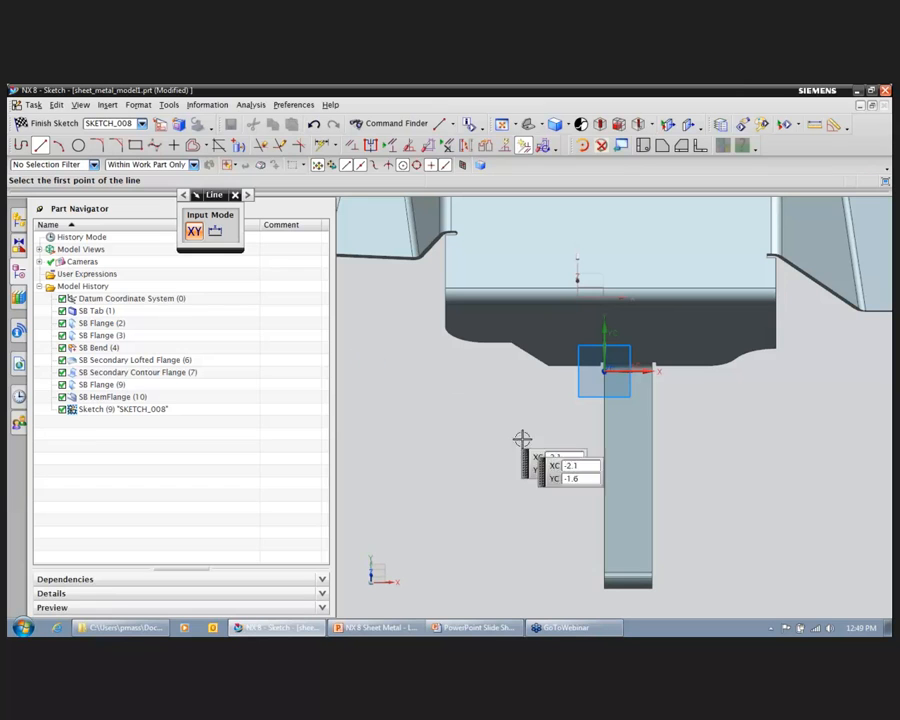
pyautogui.click(605, 495)
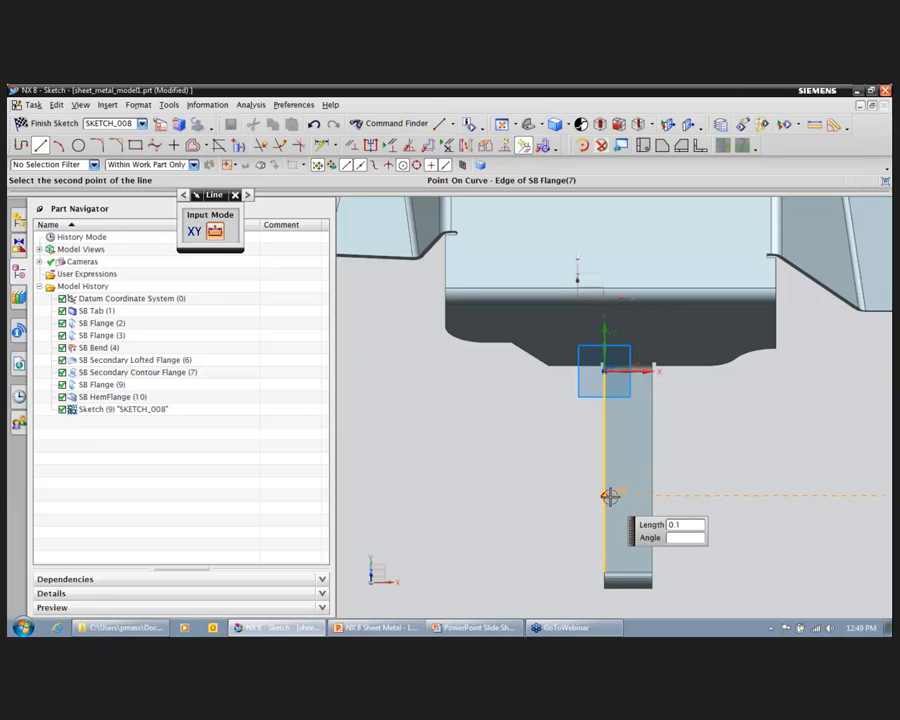
pyautogui.click(652, 495)
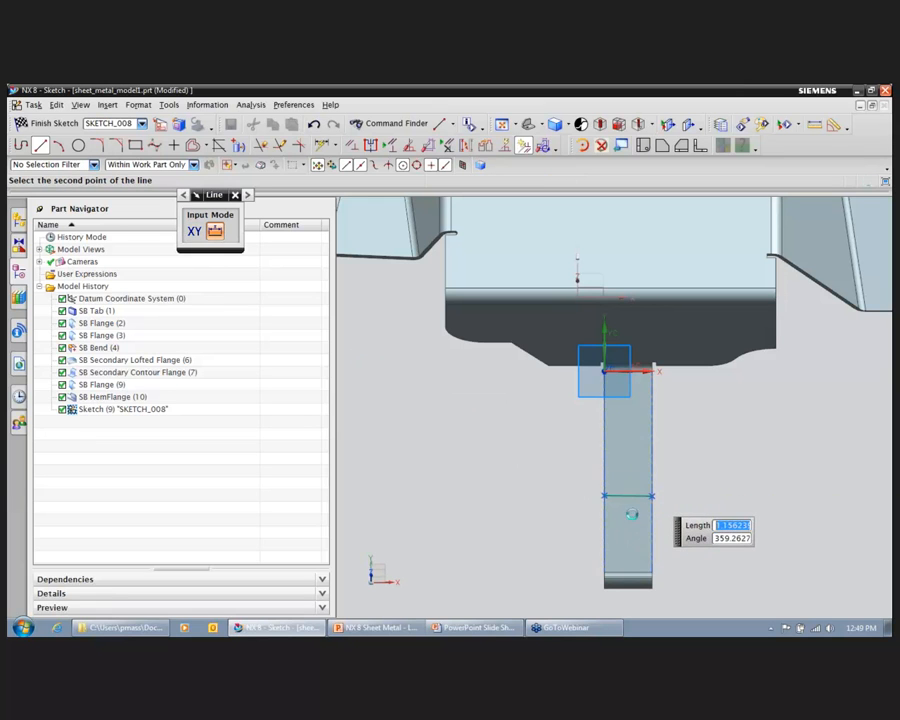
pyautogui.click(48, 123)
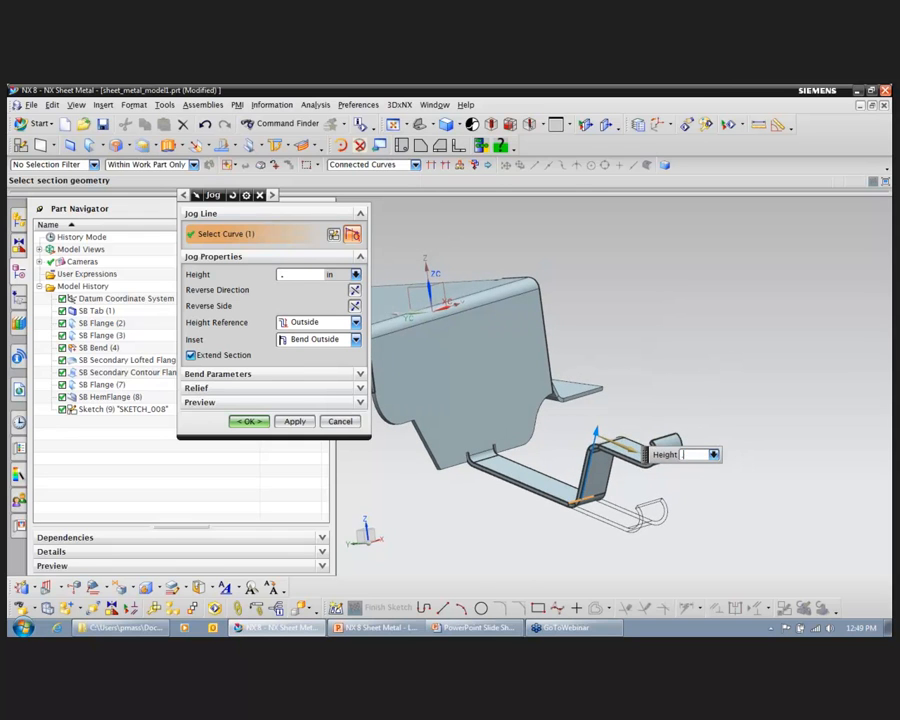
# Step: Set the jog's height to 0.75 in and create it on the narrow flange
pyautogui.write('5')
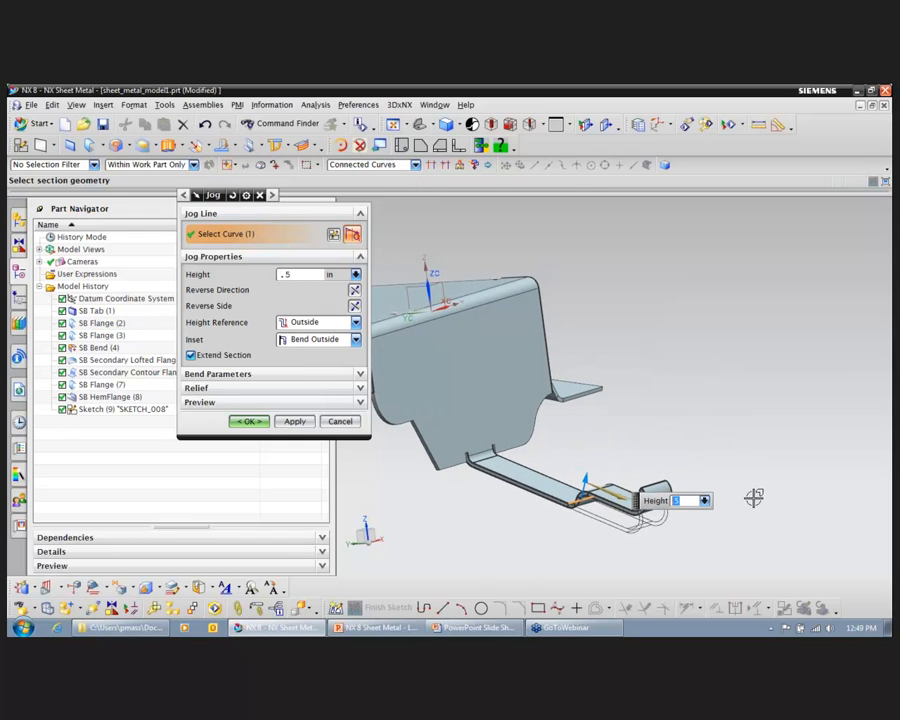
pyautogui.press('BackSpace')
pyautogui.write('75')
pyautogui.press('Return')
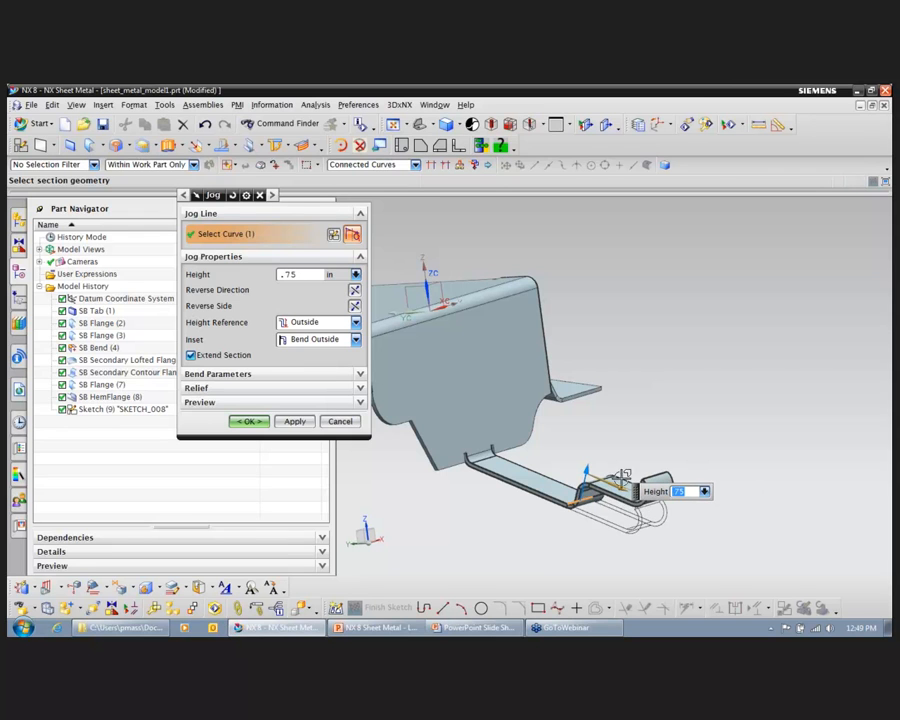
pyautogui.click(250, 422)
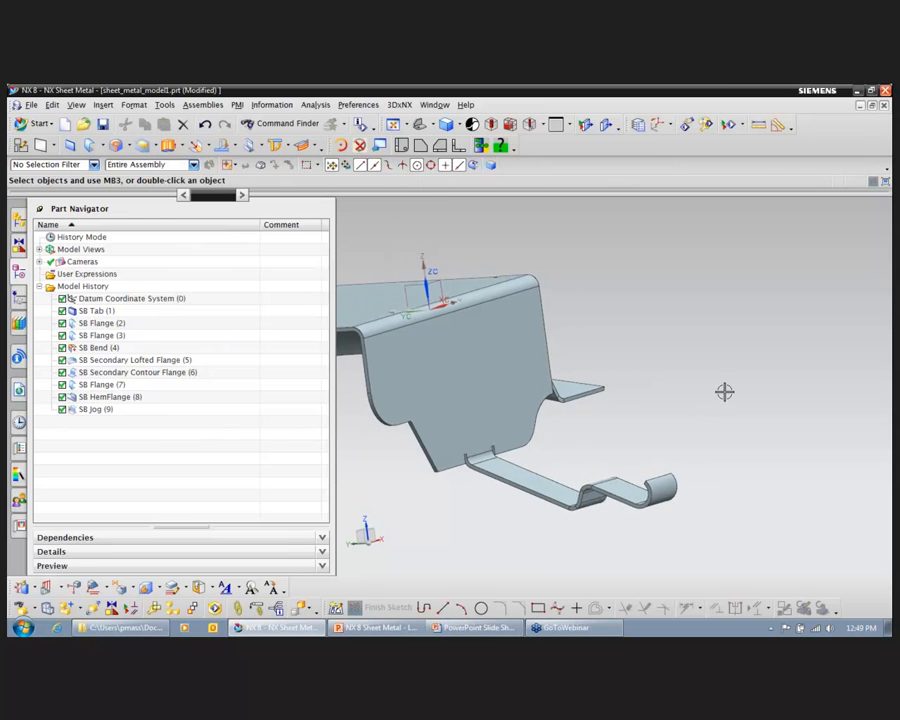
# Step: Chamfer the sharp lower corner edge of the flange carrying the narrow flange, using a symmetric 0.25 in distance
pyautogui.moveTo(790, 240); pyautogui.dragTo(704, 322, button='middle')
pyautogui.scroll(8, 540, 500)
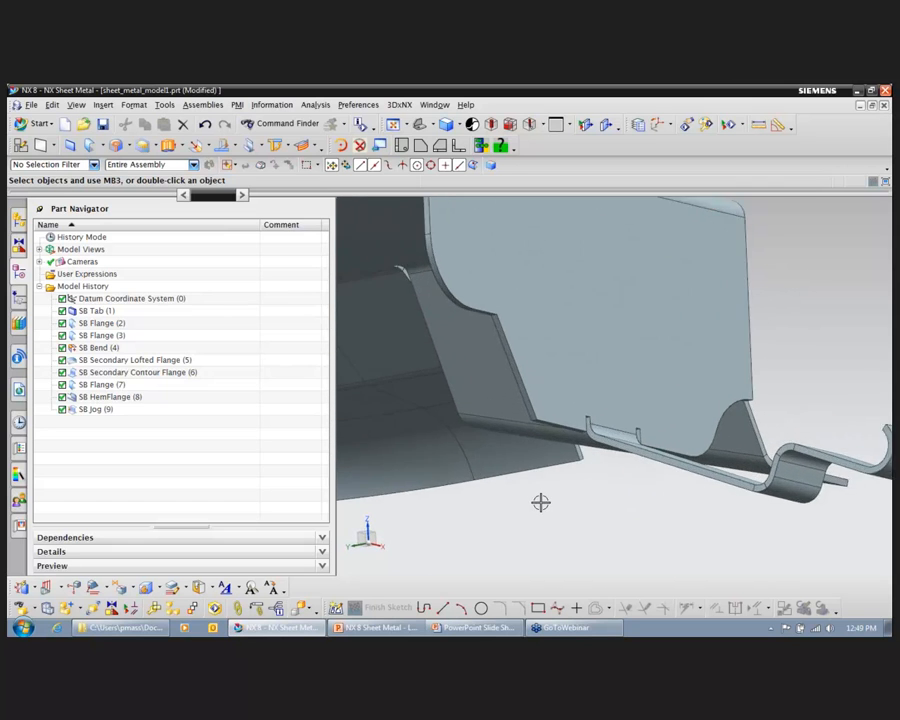
pyautogui.scroll(2, 542, 481)
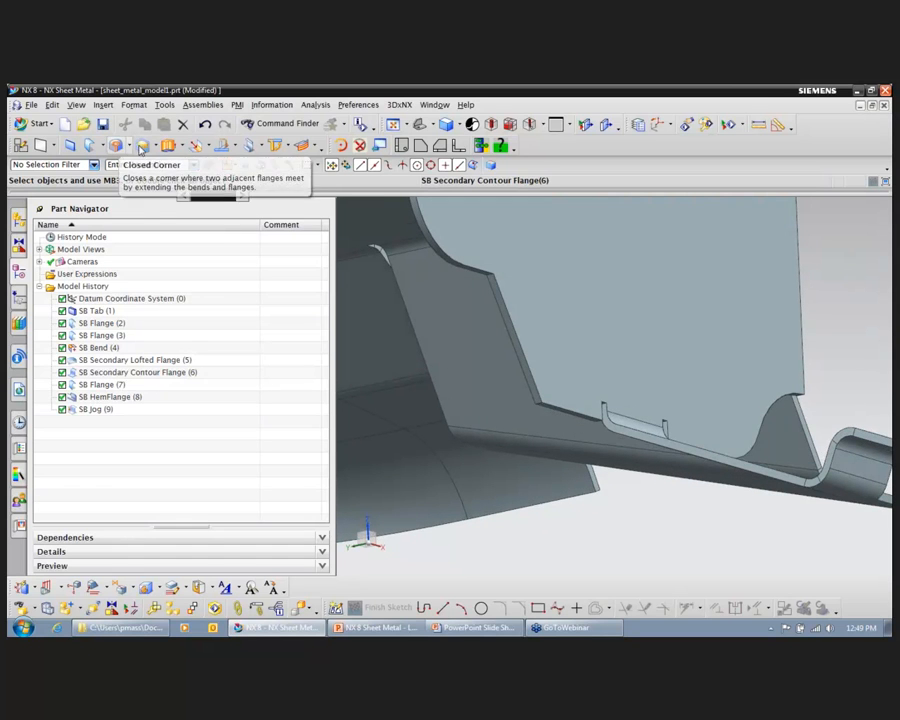
pyautogui.click(156, 149)
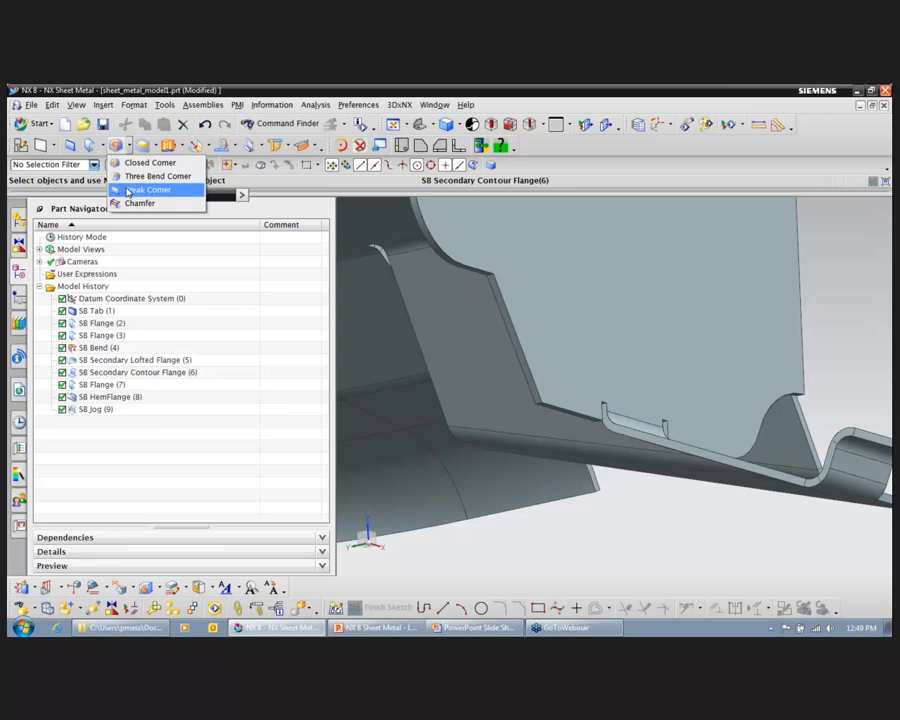
pyautogui.click(101, 147)
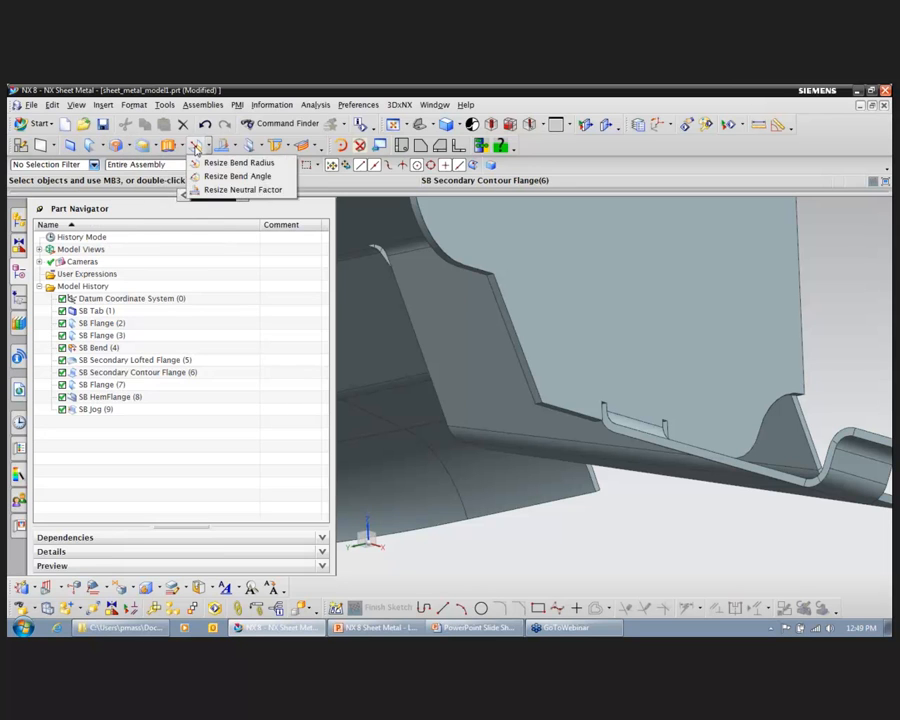
pyautogui.moveTo(158, 148)
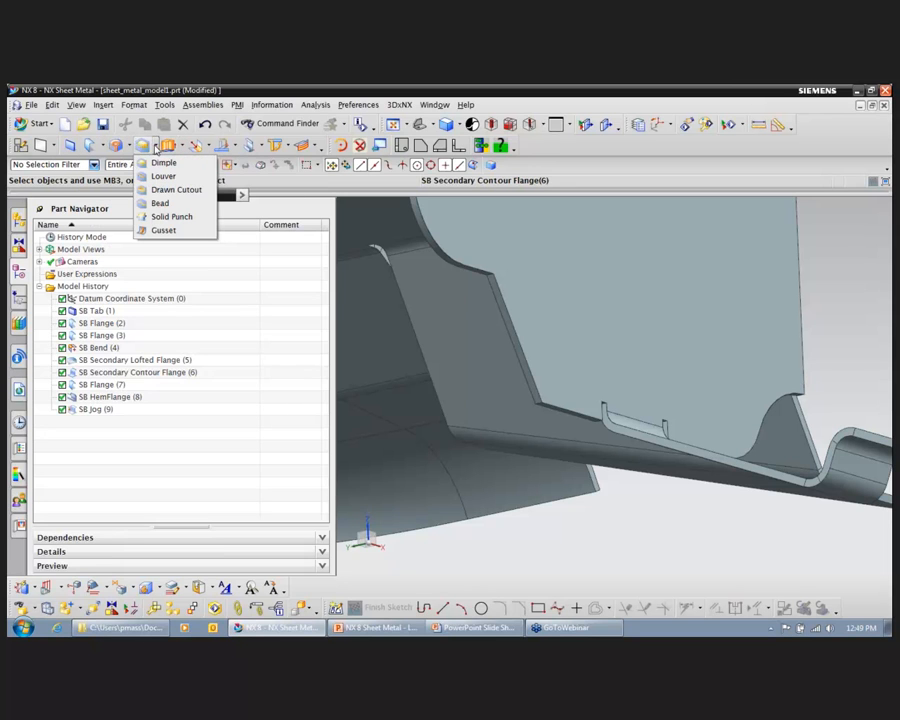
pyautogui.click(138, 202)
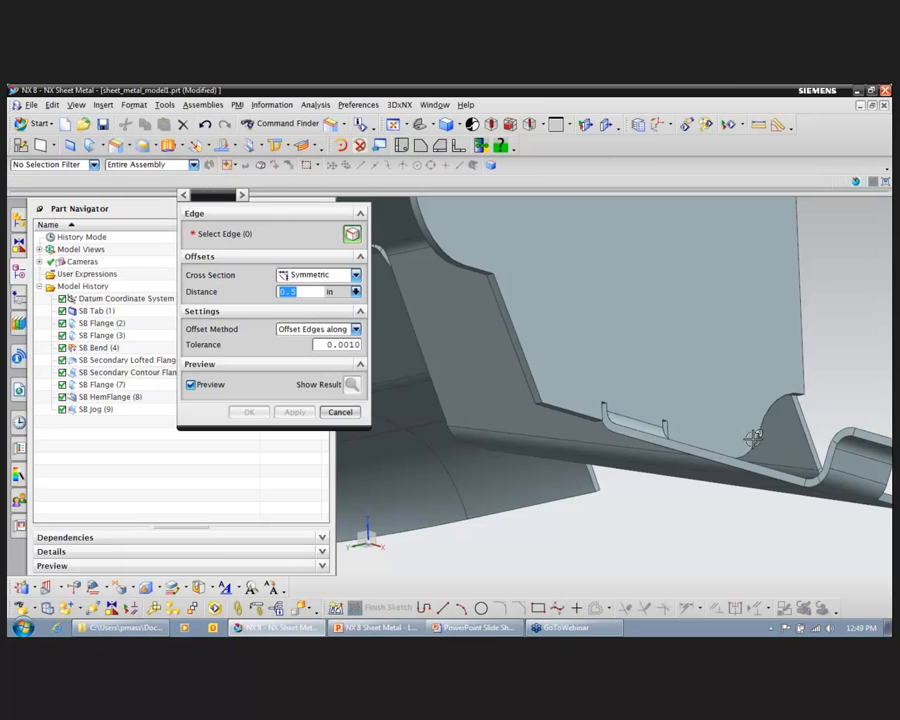
pyautogui.scroll(3, 571, 427)
pyautogui.click(538, 412)
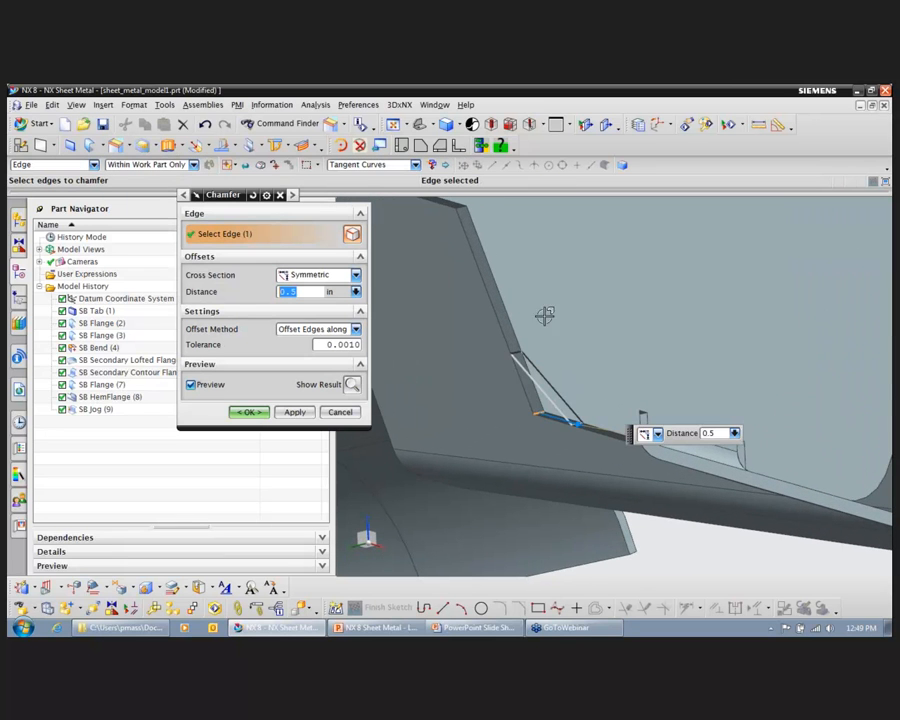
pyautogui.write('25')
pyautogui.press('Return')
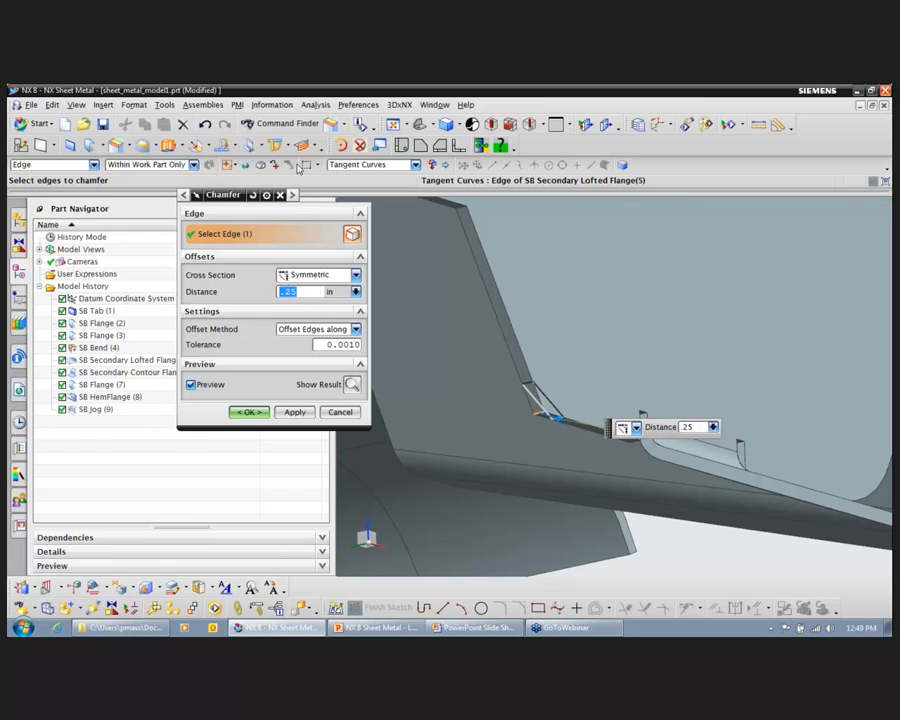
pyautogui.click(249, 412)
pyautogui.moveTo(763, 298); pyautogui.dragTo(711, 263, button='middle')
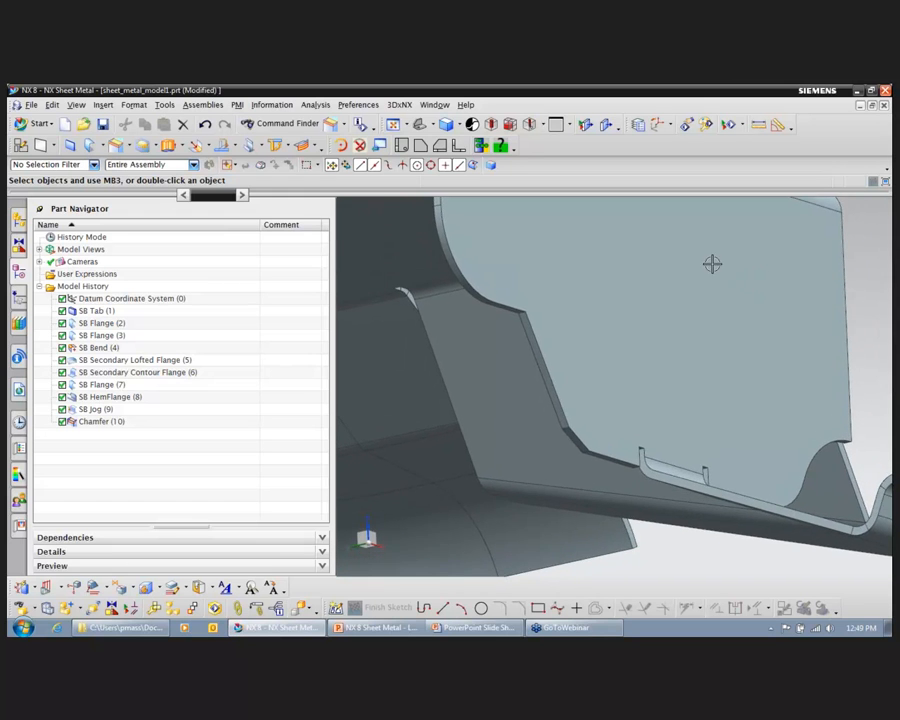
pyautogui.press('End')
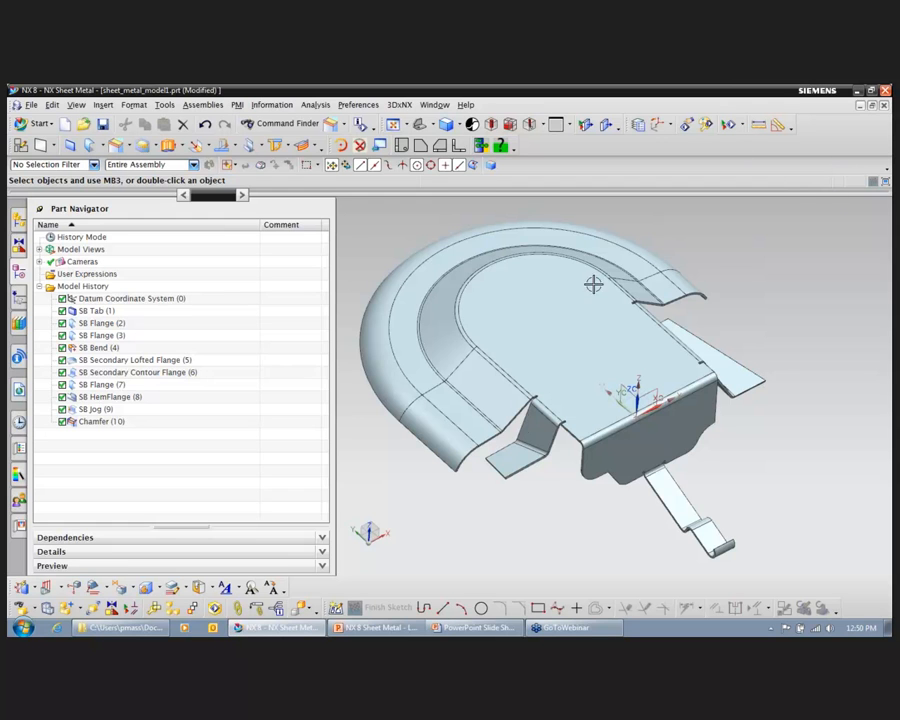
# Step: Switch to the PowerPoint slide show and advance to the Example 2 slide
pyautogui.click(482, 628)
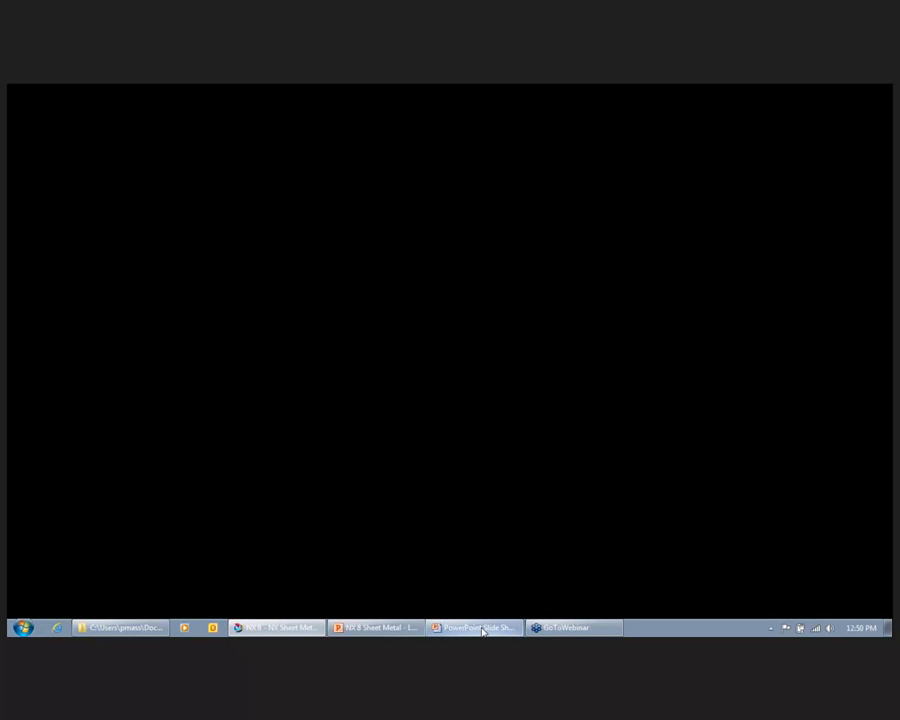
pyautogui.click(402, 415)
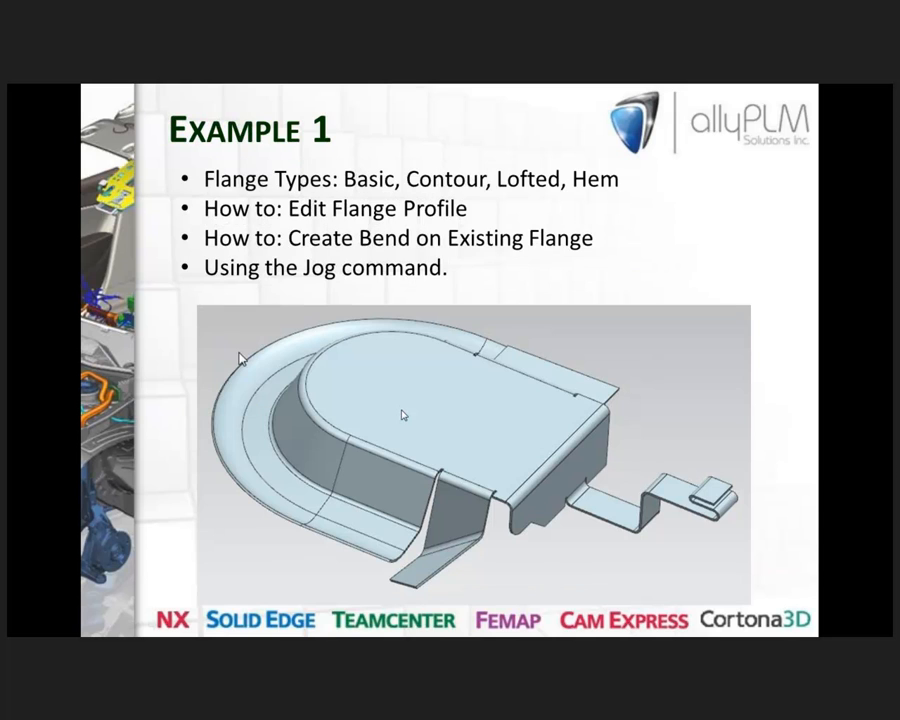
pyautogui.click(239, 359)
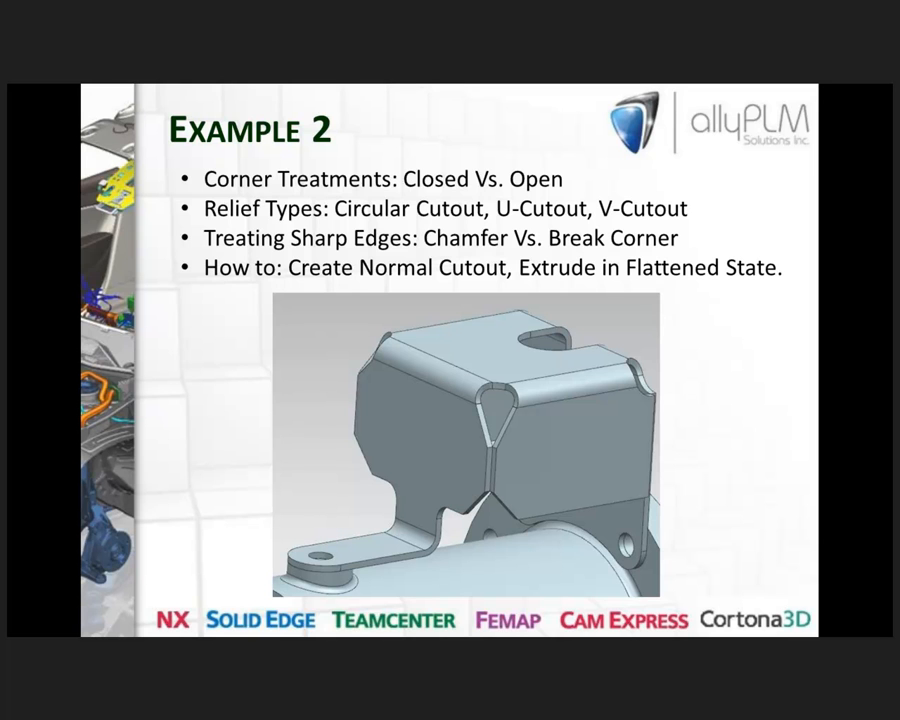
# Step: Switch back to NX and display the part 02_SM-EX-2_Box.prt
pyautogui.hotkey('alt', 'Tab')
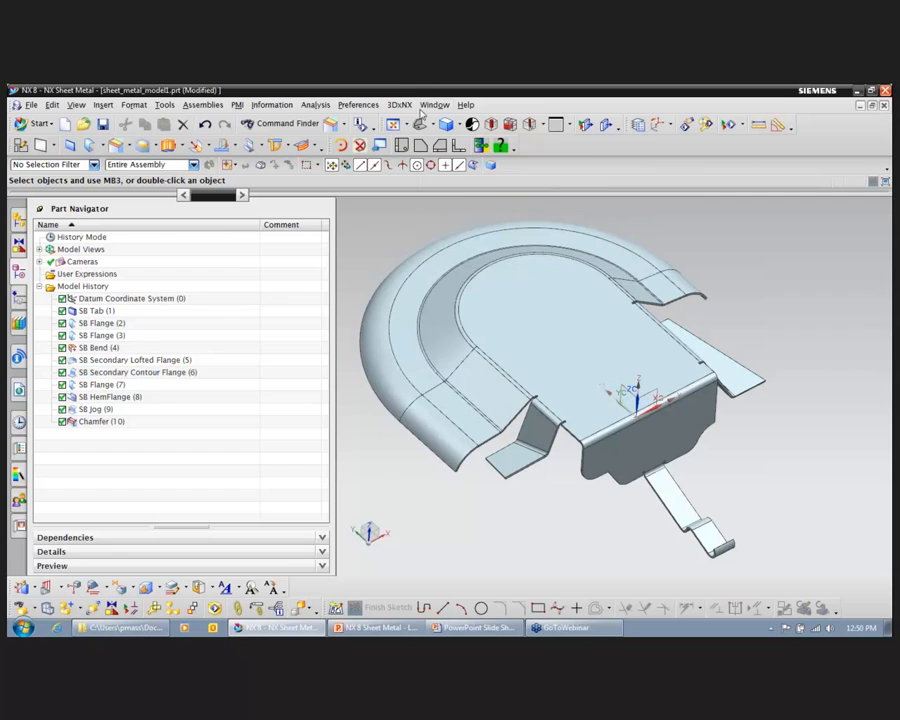
pyautogui.click(434, 104)
pyautogui.click(462, 206)
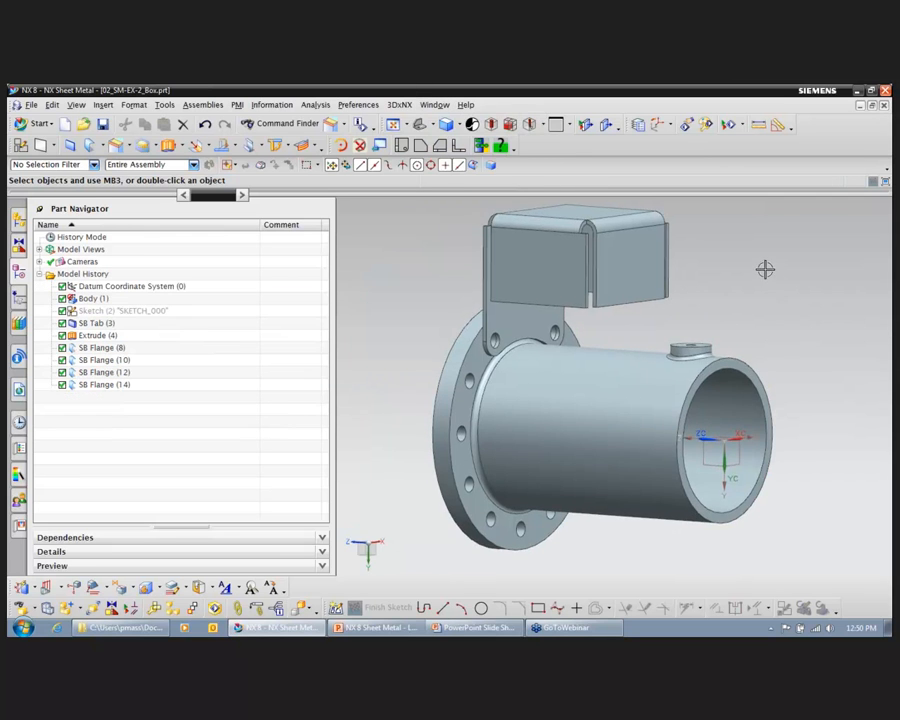
# Step: Start a closed corner on the box using the two adjacent bends at the corner nearest the pipe's bolt flange
pyautogui.moveTo(764, 270); pyautogui.dragTo(764, 272, button='middle')
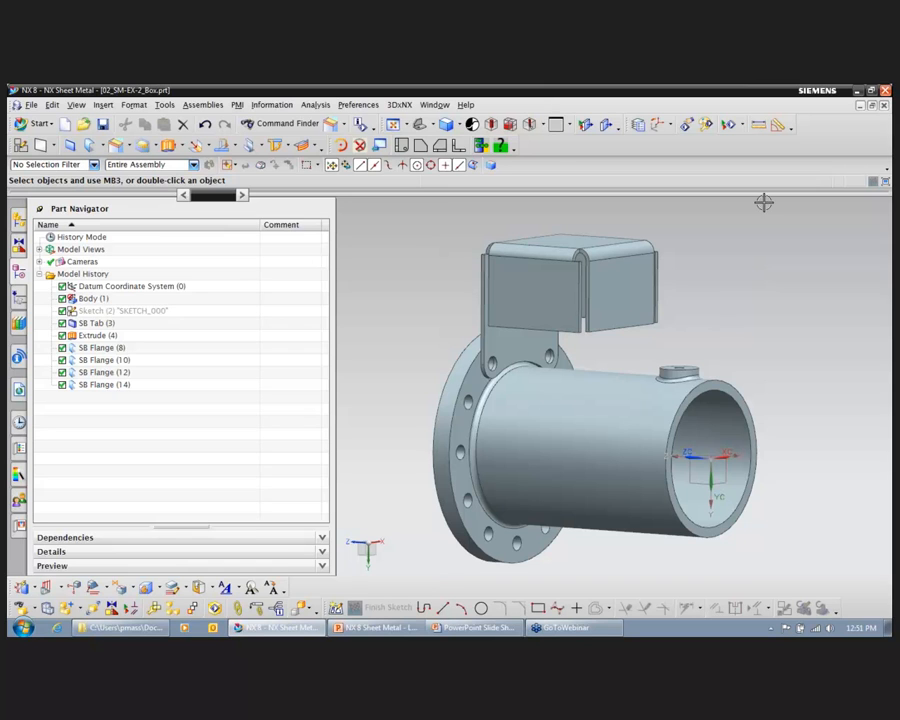
pyautogui.click(507, 349)
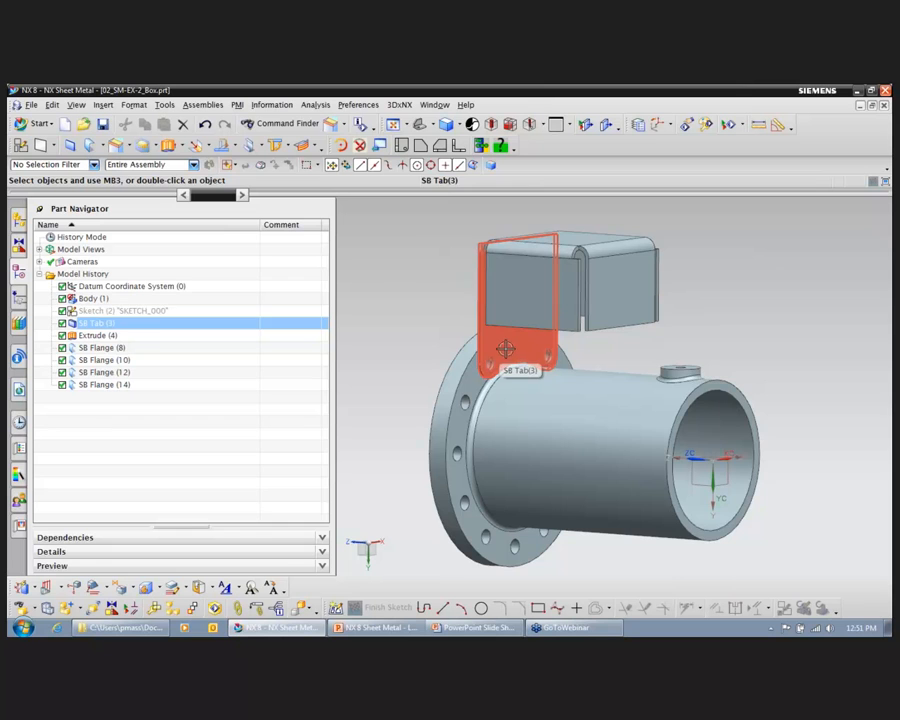
pyautogui.press('Escape')
pyautogui.moveTo(418, 238); pyautogui.dragTo(520, 250, button='middle')
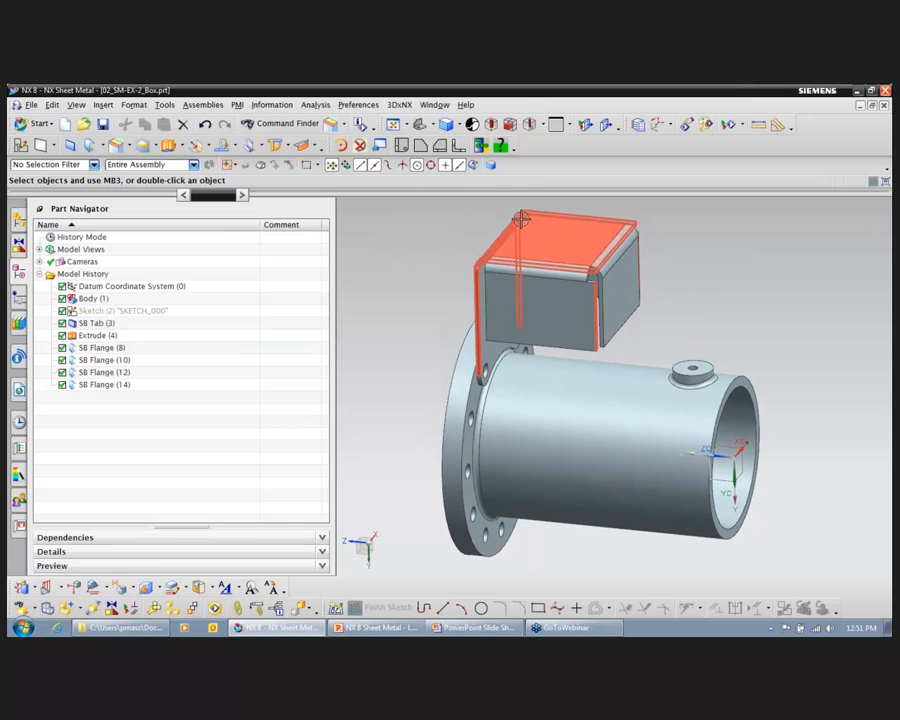
pyautogui.moveTo(678, 212); pyautogui.dragTo(720, 228, button='middle')
pyautogui.scroll(5, 720, 228)
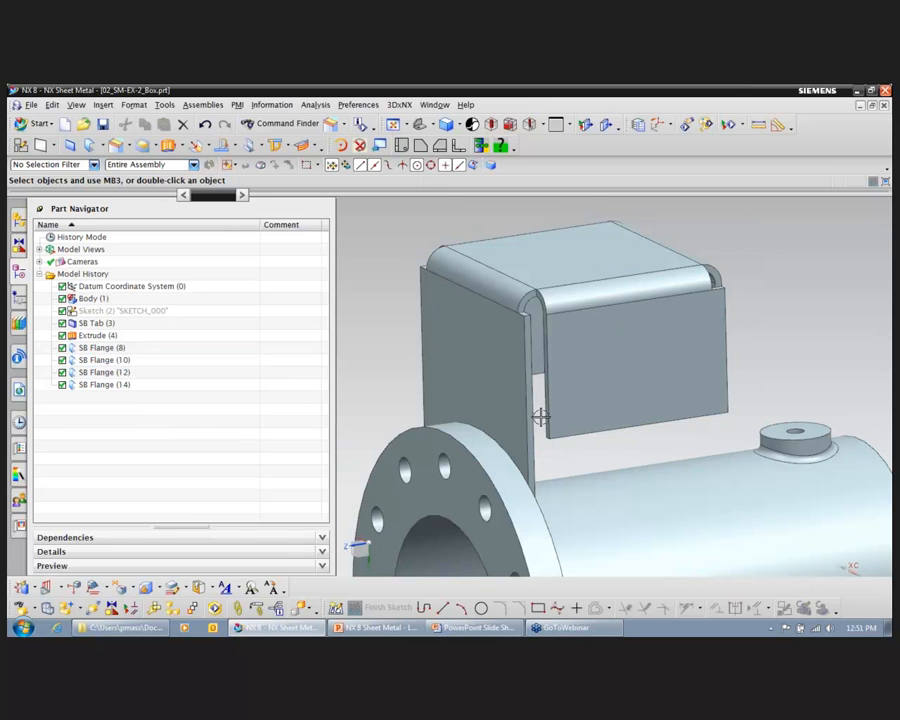
pyautogui.click(129, 147)
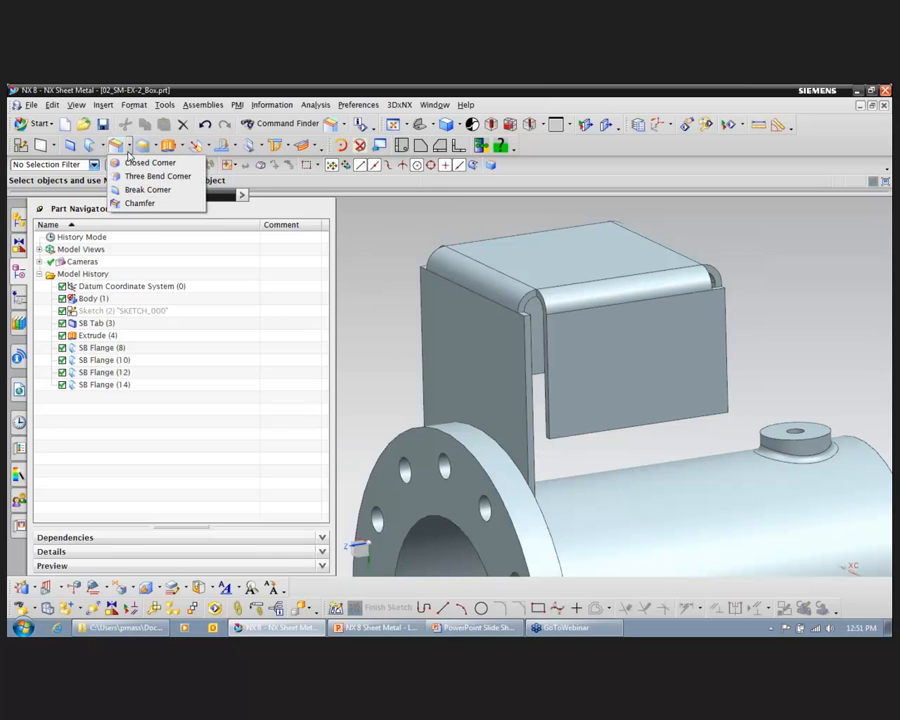
pyautogui.click(139, 164)
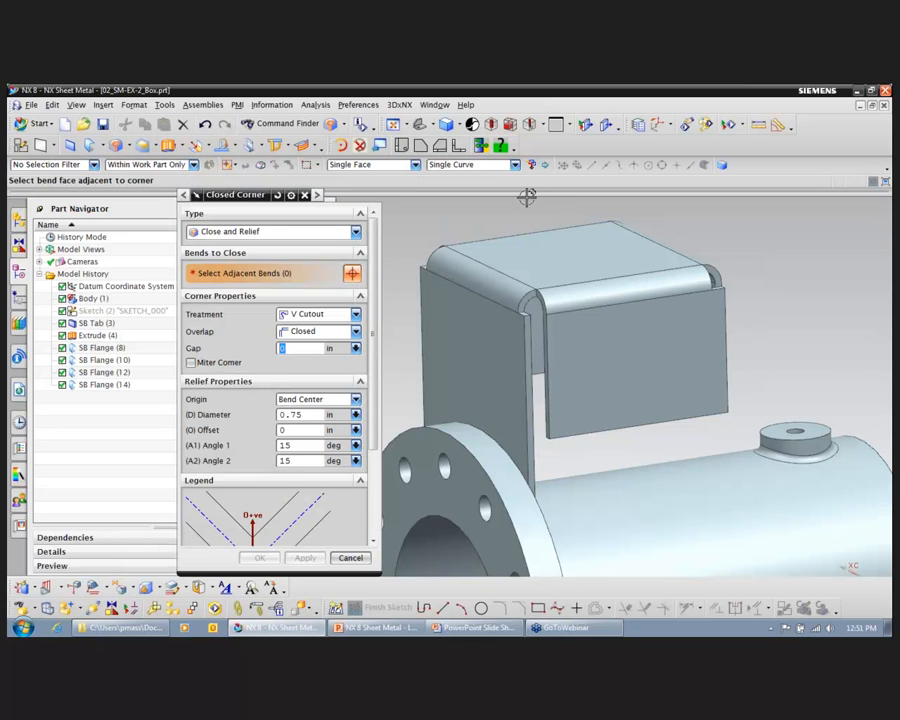
pyautogui.click(486, 276)
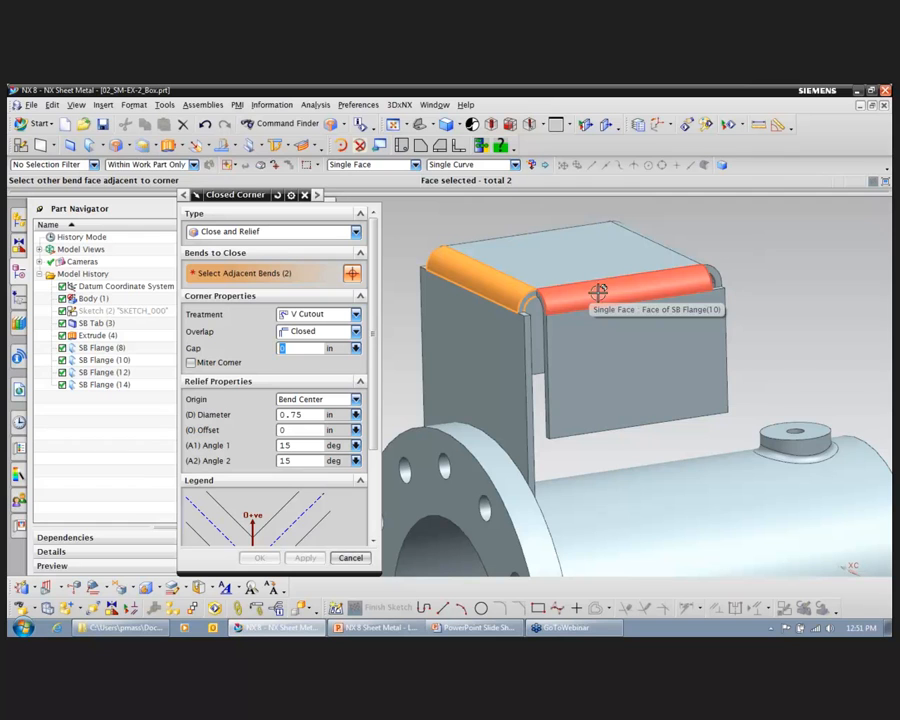
# Step: Try the Relief type for the closed corner and switch back to Close and Relief
pyautogui.click(318, 231)
pyautogui.click(318, 258)
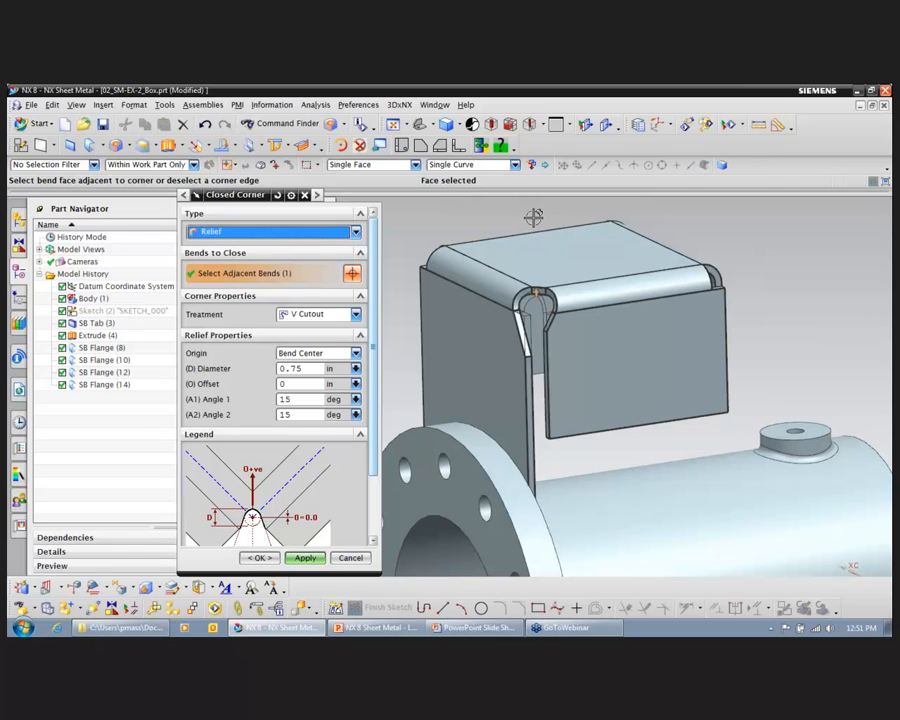
pyautogui.click(355, 232)
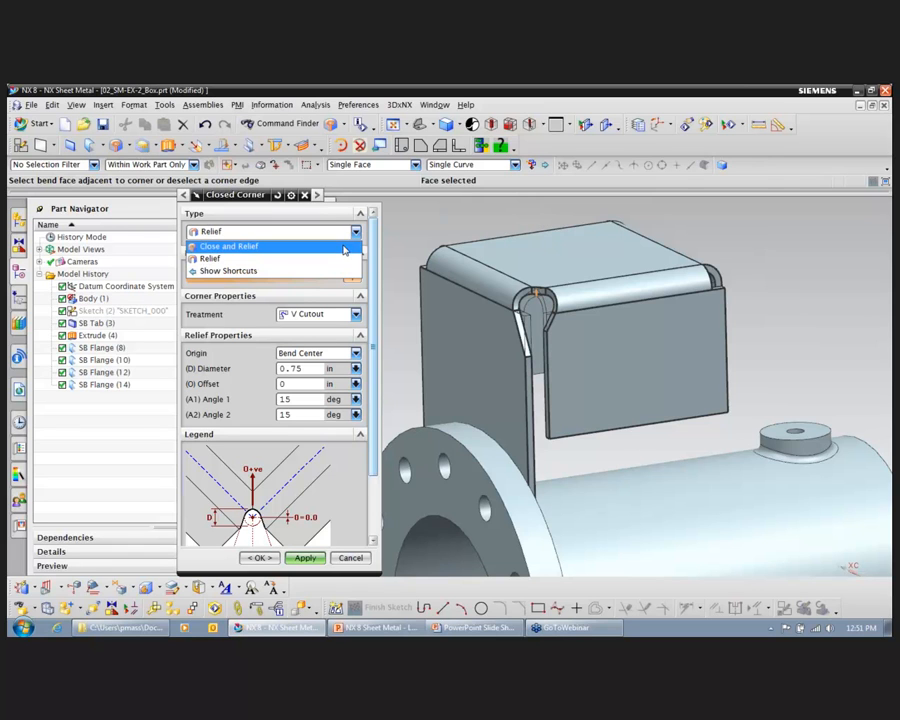
pyautogui.click(344, 249)
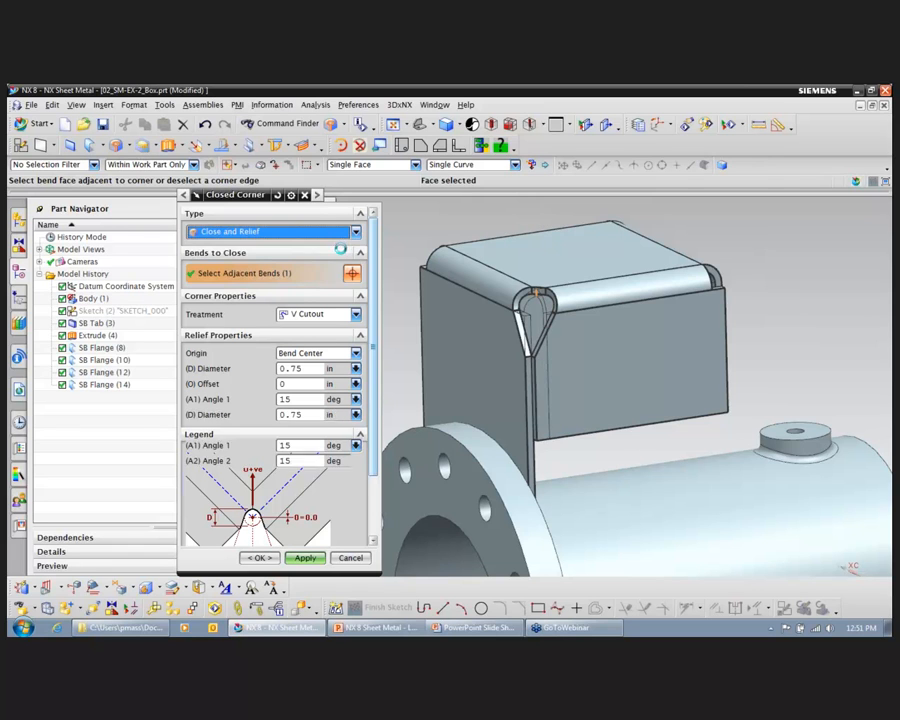
# Step: Set the closed corner's treatment to Open and its overlap to Overlapping
pyautogui.click(354, 314)
pyautogui.click(310, 326)
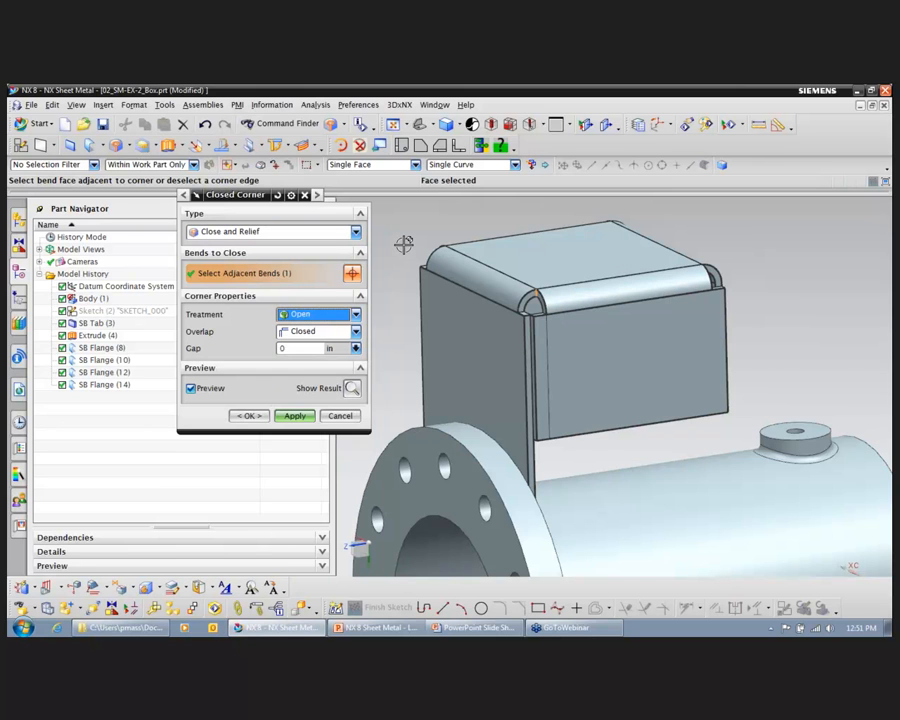
pyautogui.scroll(4, 400, 244)
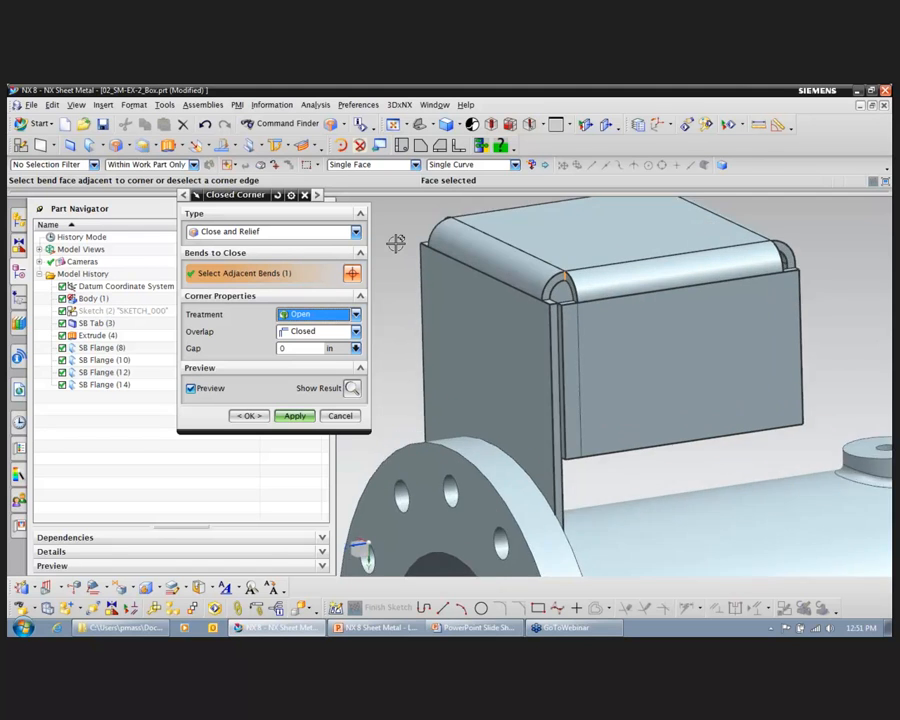
pyautogui.scroll(3, 397, 243)
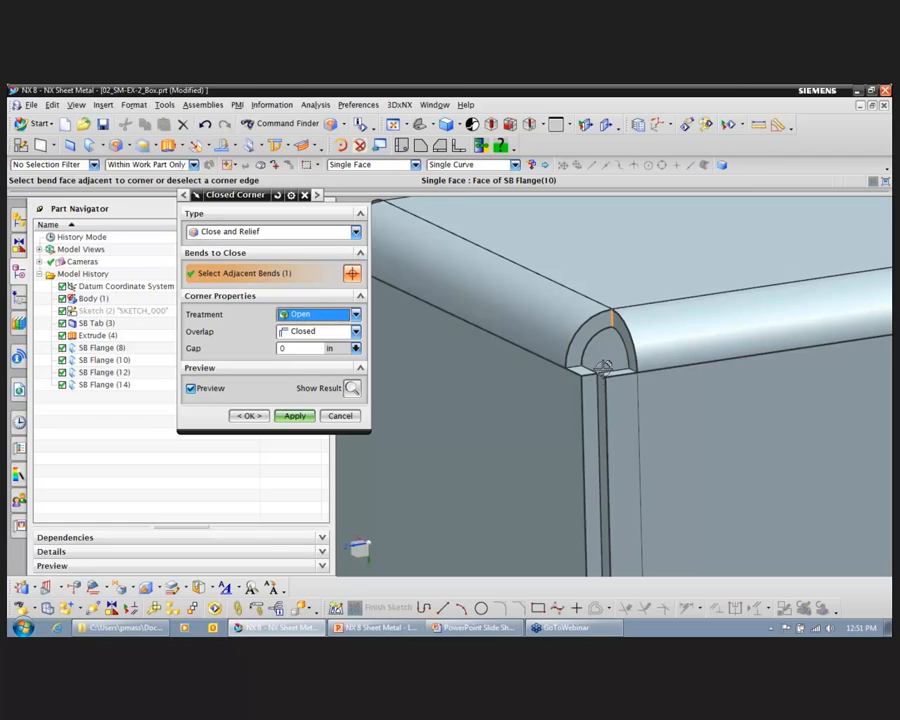
pyautogui.click(355, 331)
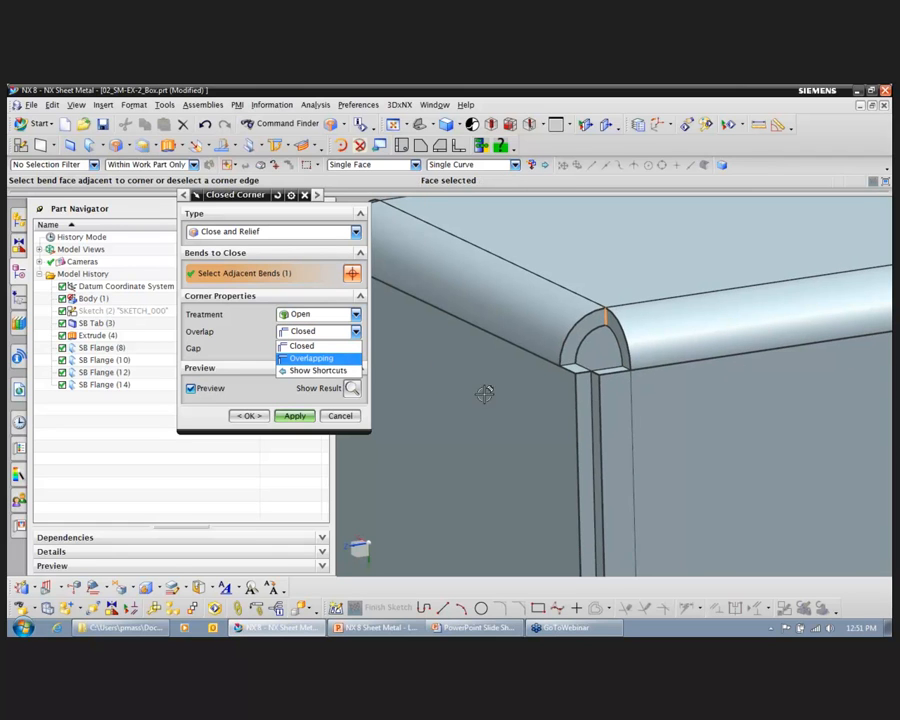
pyautogui.moveTo(381, 346); pyautogui.dragTo(571, 369, button='middle')
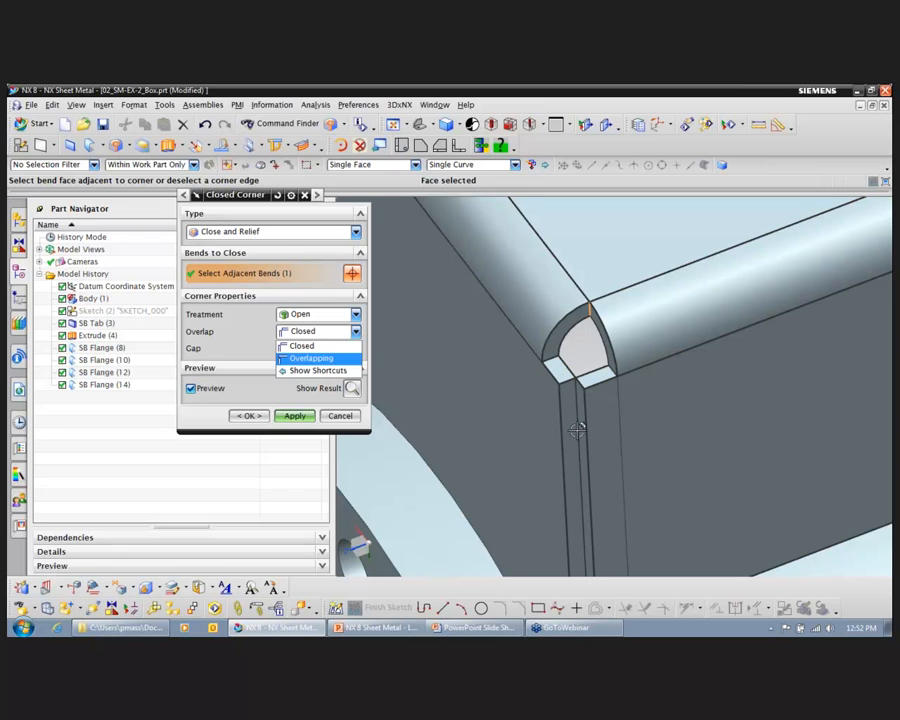
pyautogui.click(330, 358)
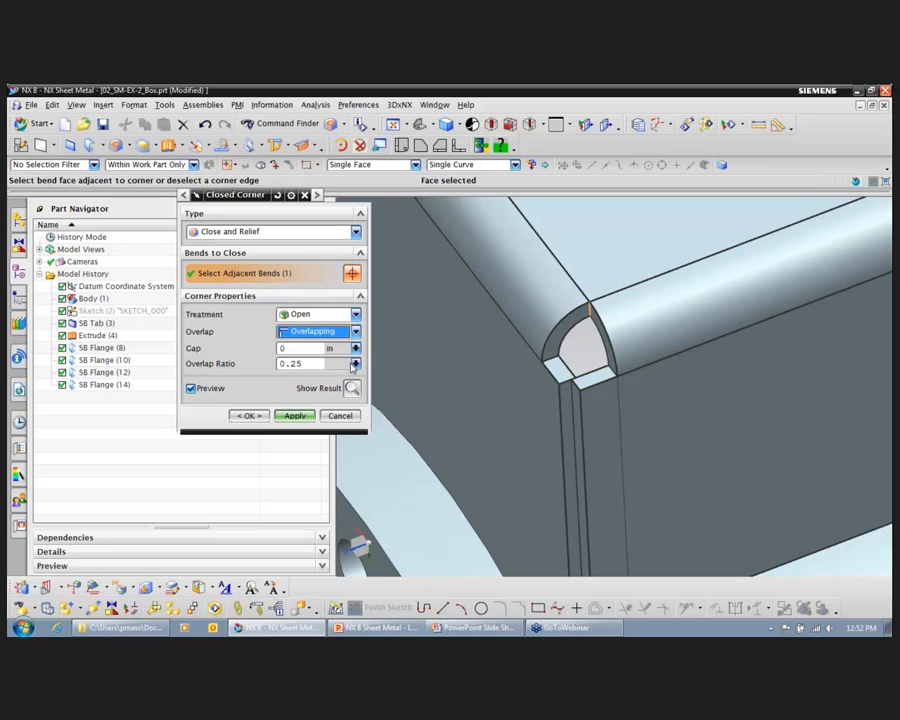
# Step: Try an overlap ratio of 1 for the closed corner
pyautogui.doubleClick(307, 367)
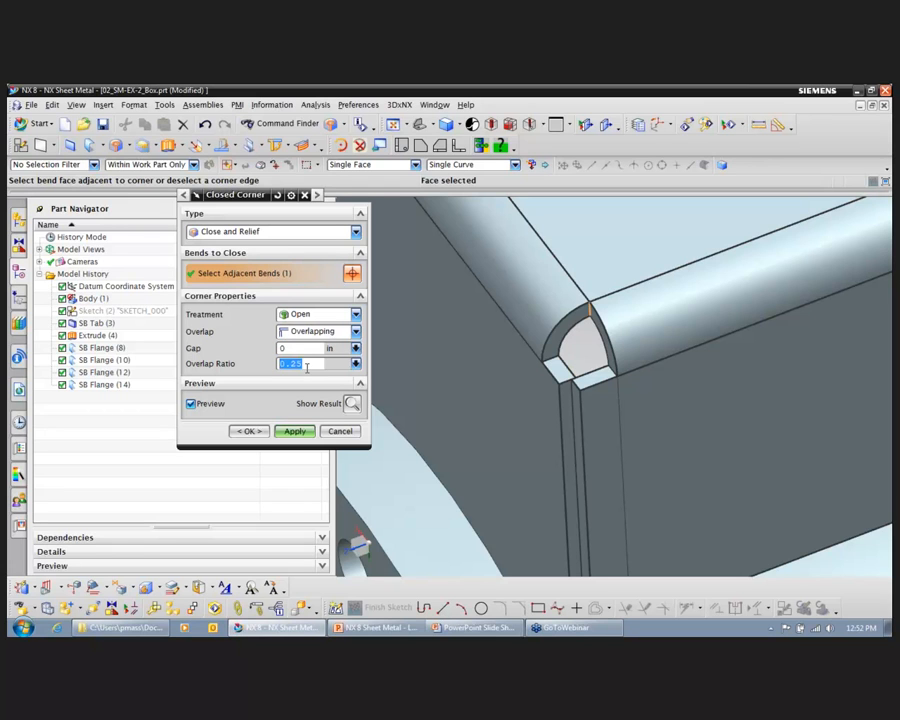
pyautogui.write('1')
pyautogui.press('Return')
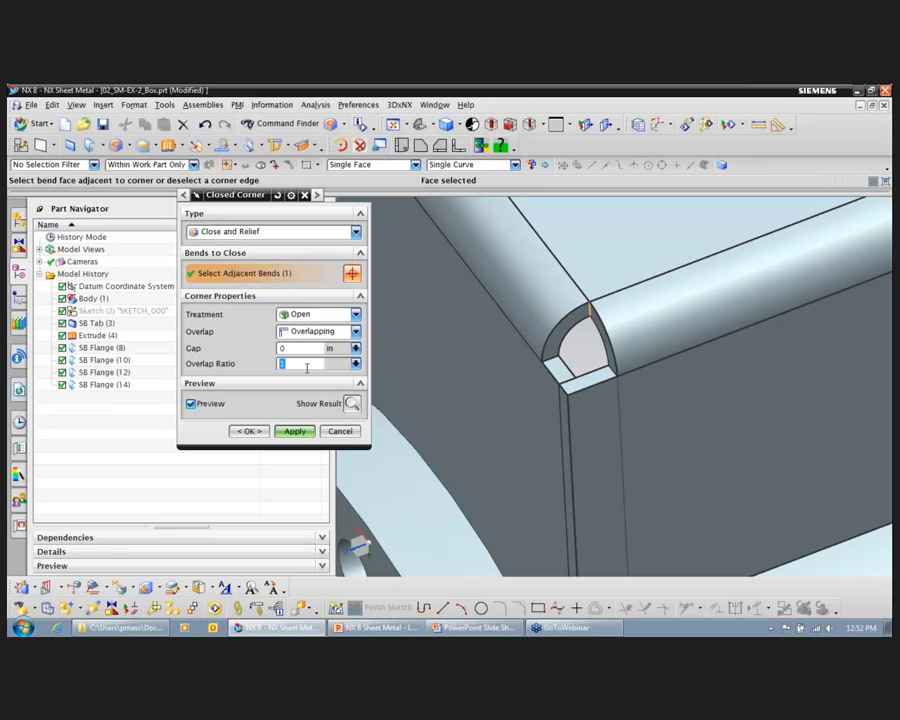
# Step: Set the overlap ratio to 0.25 and create the closed corner, keeping the command active for another corner
pyautogui.write('.25')
pyautogui.press('Return')
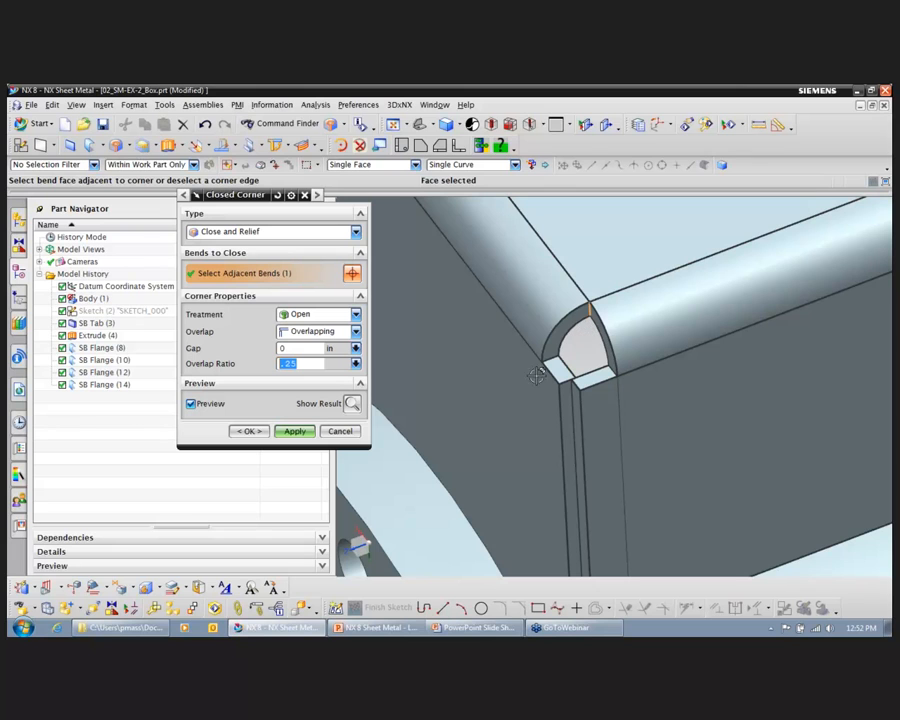
pyautogui.click(293, 431)
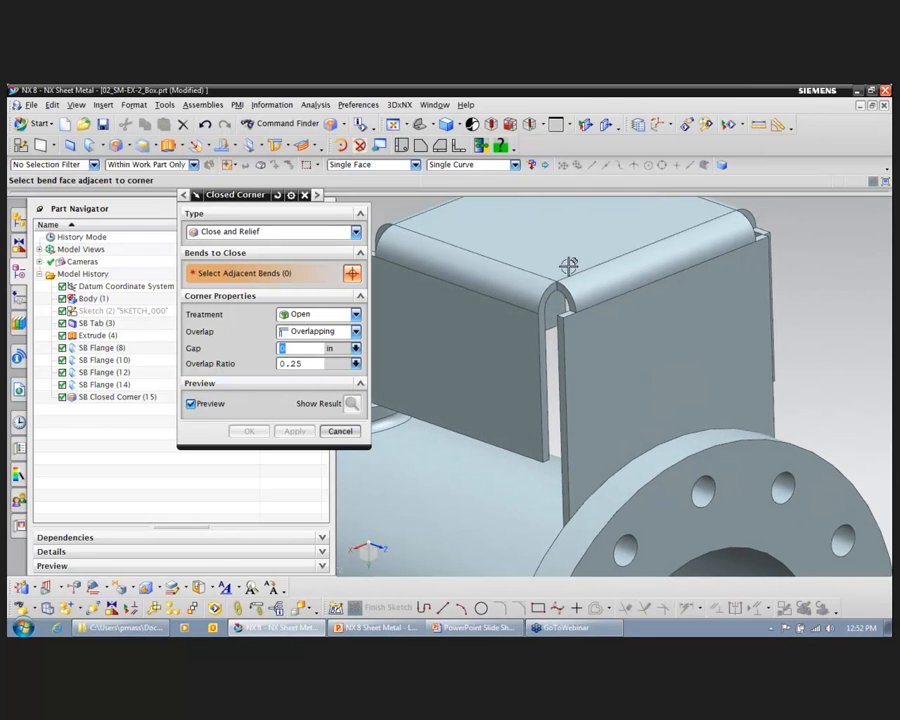
# Step: Select the bend at the next open box corner and set its closed corner treatment to Circular Cutout
pyautogui.click(600, 280)
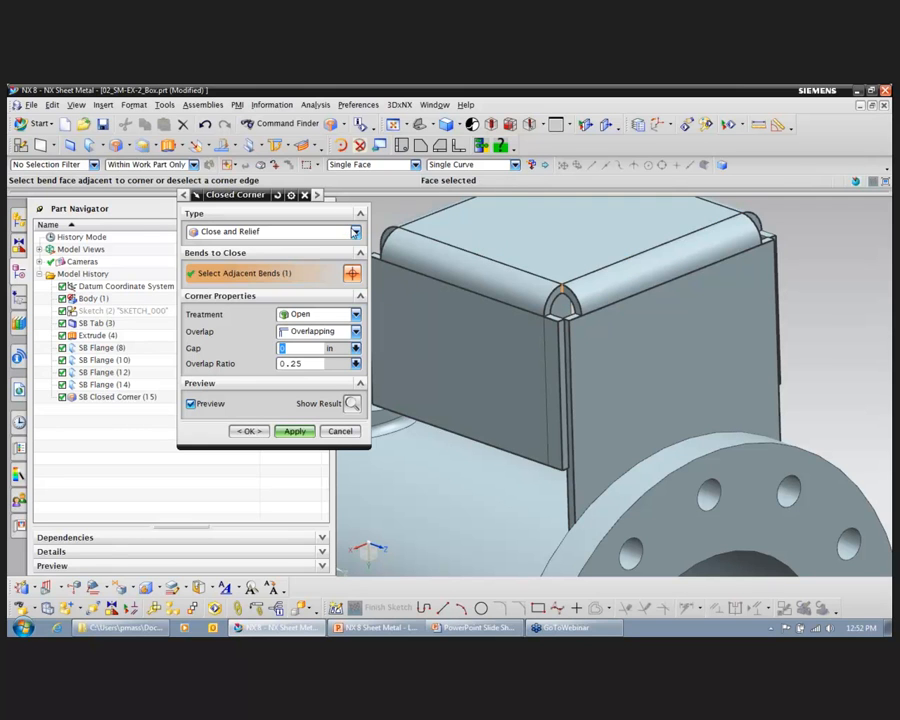
pyautogui.click(354, 233)
pyautogui.click(354, 233)
pyautogui.click(355, 314)
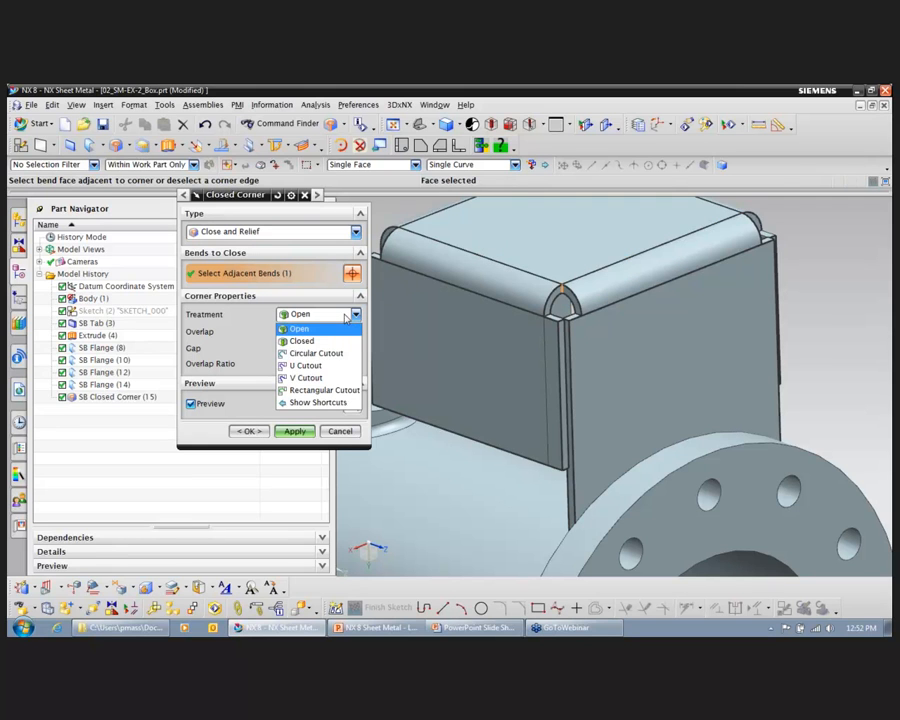
pyautogui.click(333, 356)
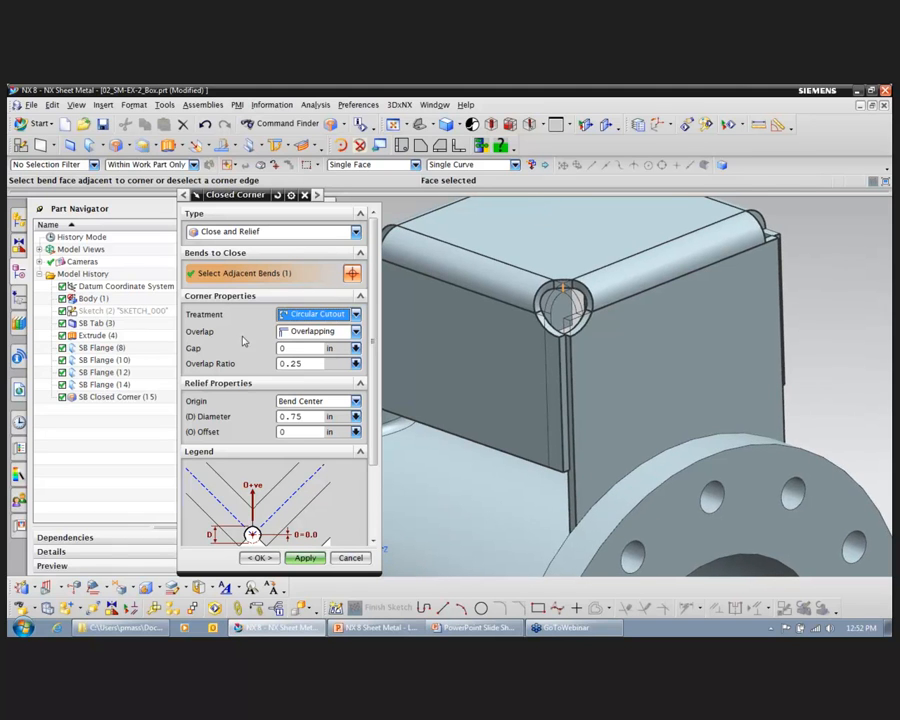
# Step: Try a circular cutout diameter of 0.5 in, restore it to 0.75 in and keep the offset at 0
pyautogui.doubleClick(293, 416)
pyautogui.write('.5')
pyautogui.press('Return')
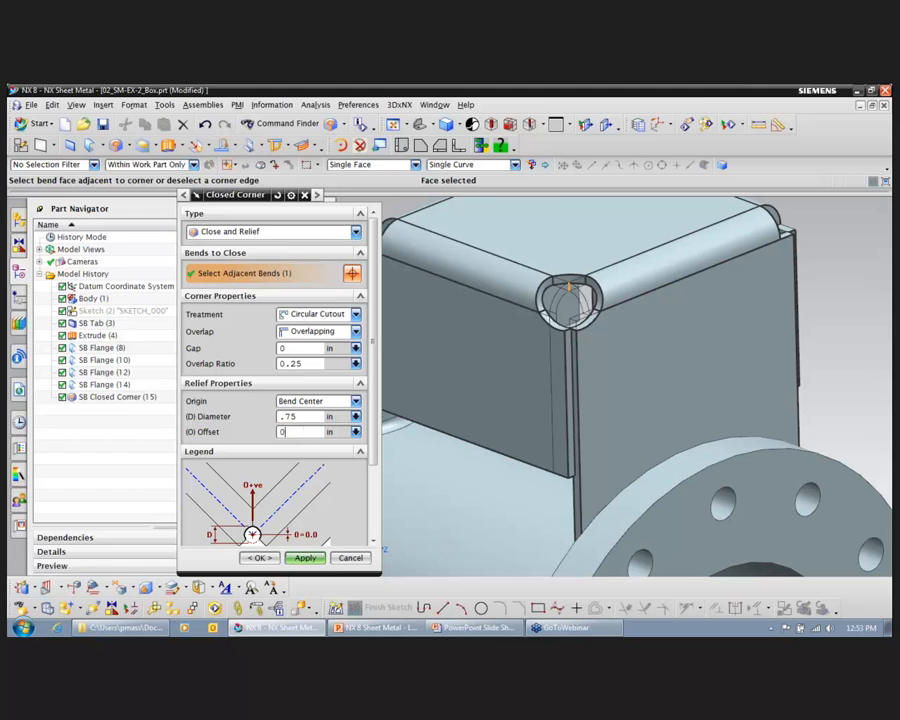
pyautogui.press('Return')
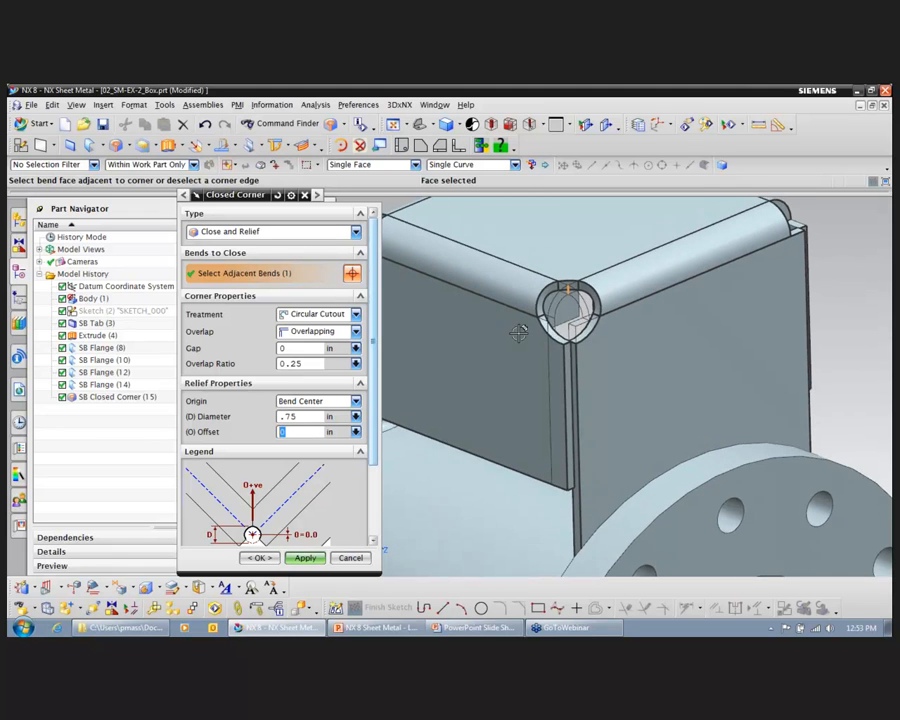
# Step: Set the circular-cutout corner's overlap to Closed and create it, keeping the command active
pyautogui.moveTo(518, 331); pyautogui.dragTo(557, 328, button='middle')
pyautogui.moveTo(583, 280); pyautogui.dragTo(620, 317, button='middle')
pyautogui.scroll(3, 620, 317)
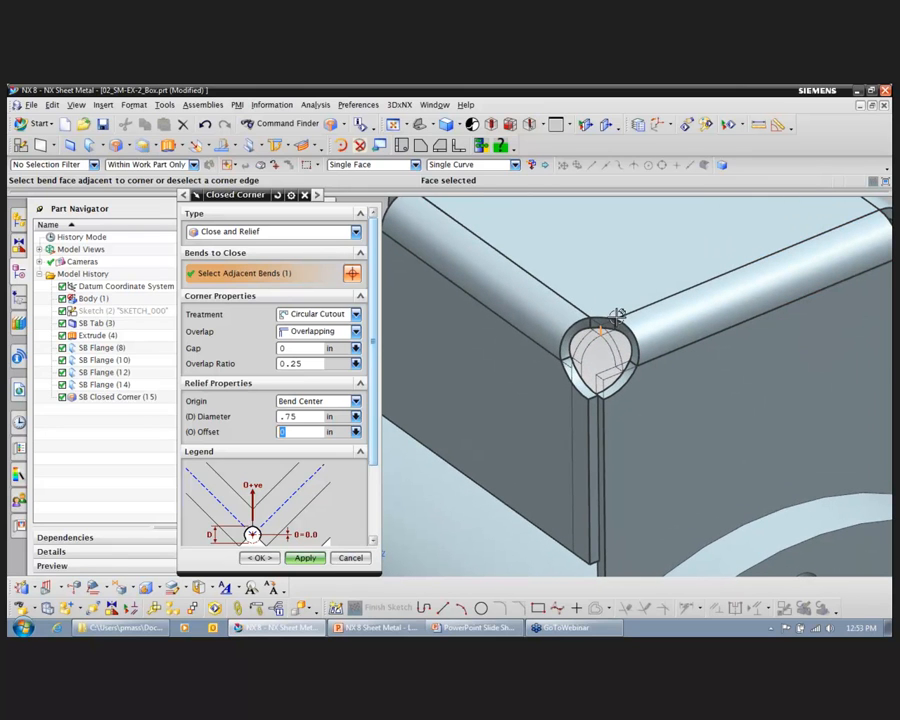
pyautogui.scroll(5, 631, 372)
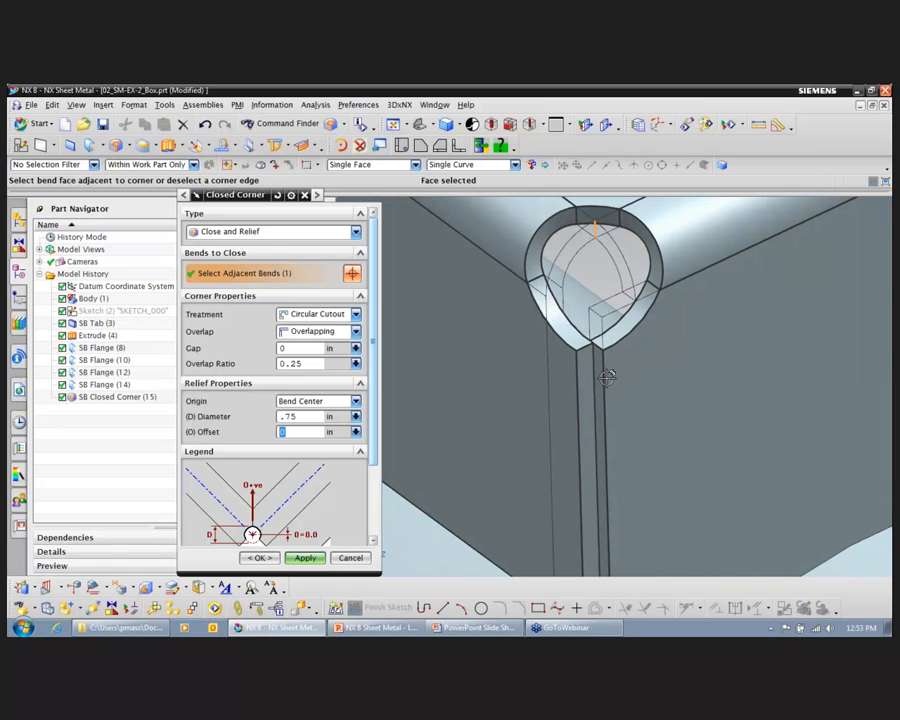
pyautogui.click(355, 331)
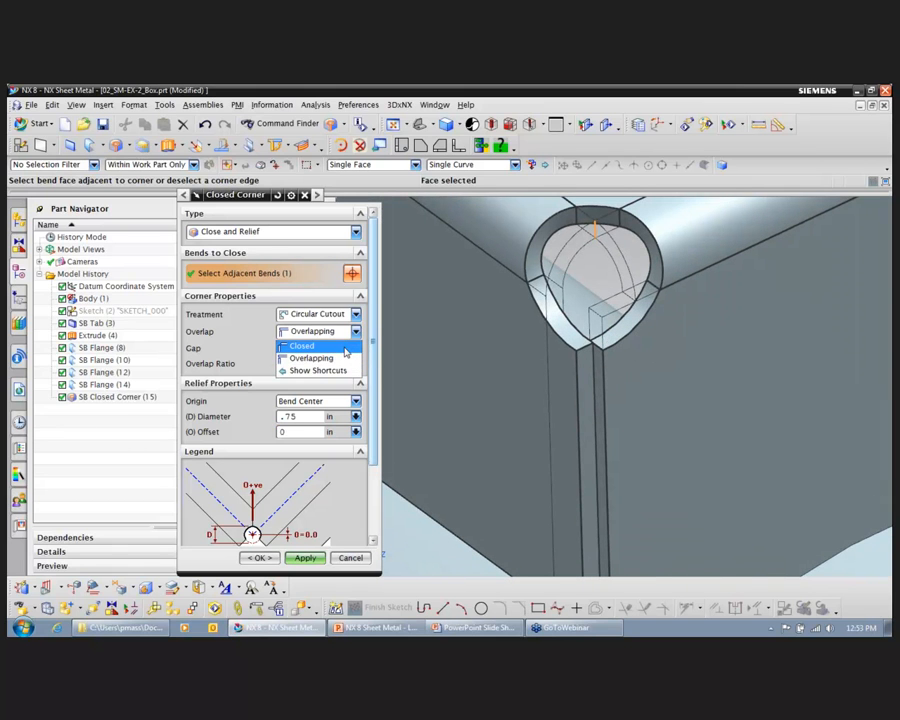
pyautogui.click(345, 345)
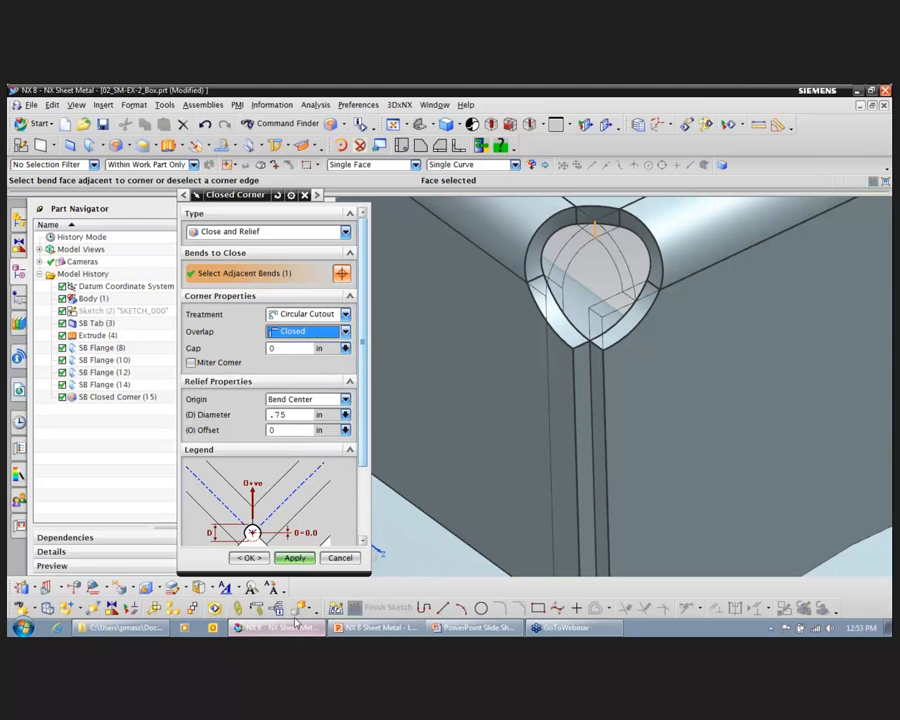
pyautogui.middleClick(547, 369)
# Step: Create a closed corner with the U Cutout treatment at the adjacent open corner of the box, keeping the command active
pyautogui.moveTo(535, 434); pyautogui.dragTo(467, 432, button='middle')
pyautogui.scroll(-3, 520, 402)
pyautogui.scroll(-1, 520, 399)
pyautogui.click(345, 315)
pyautogui.click(345, 315)
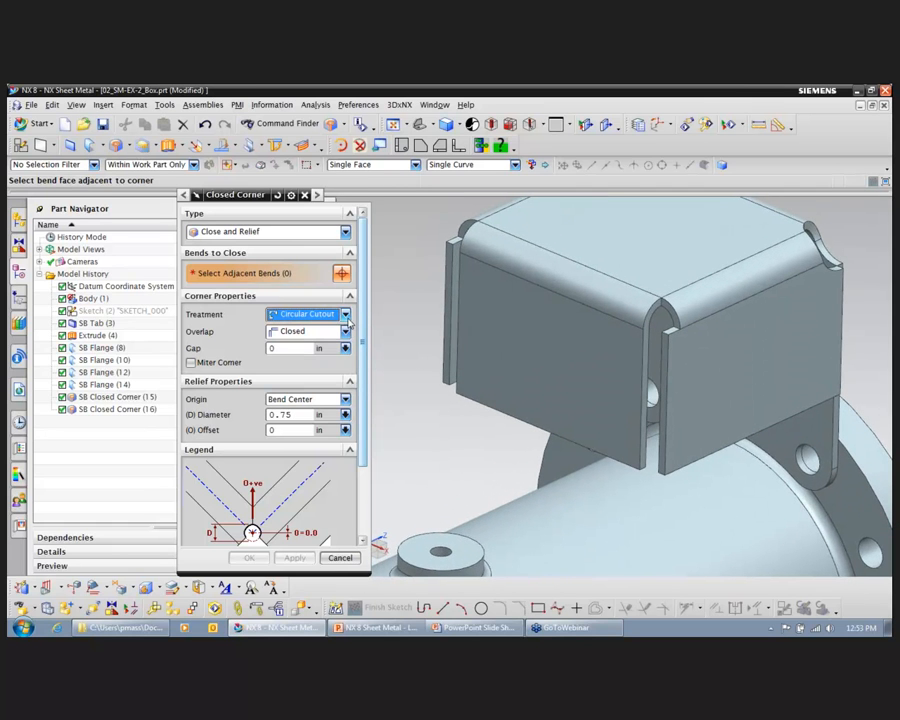
pyautogui.click(635, 290)
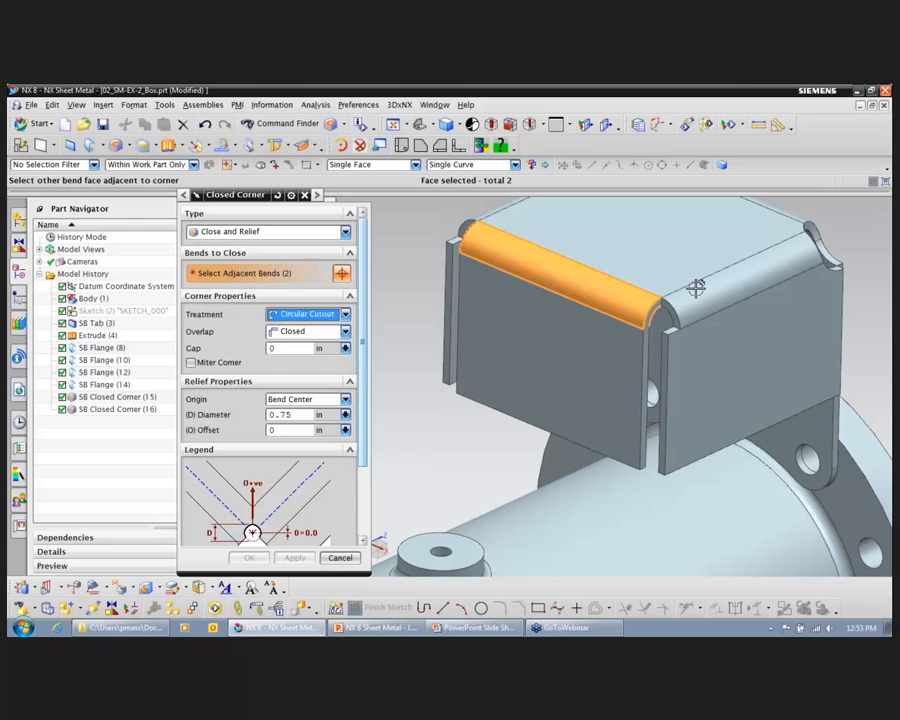
pyautogui.click(345, 314)
pyautogui.click(295, 363)
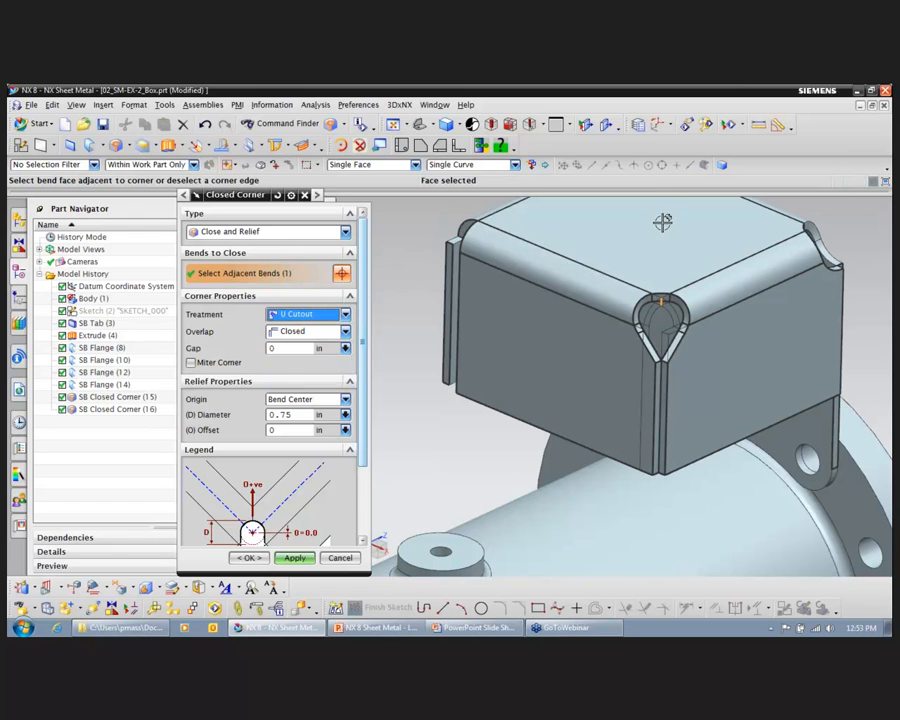
pyautogui.click(294, 557)
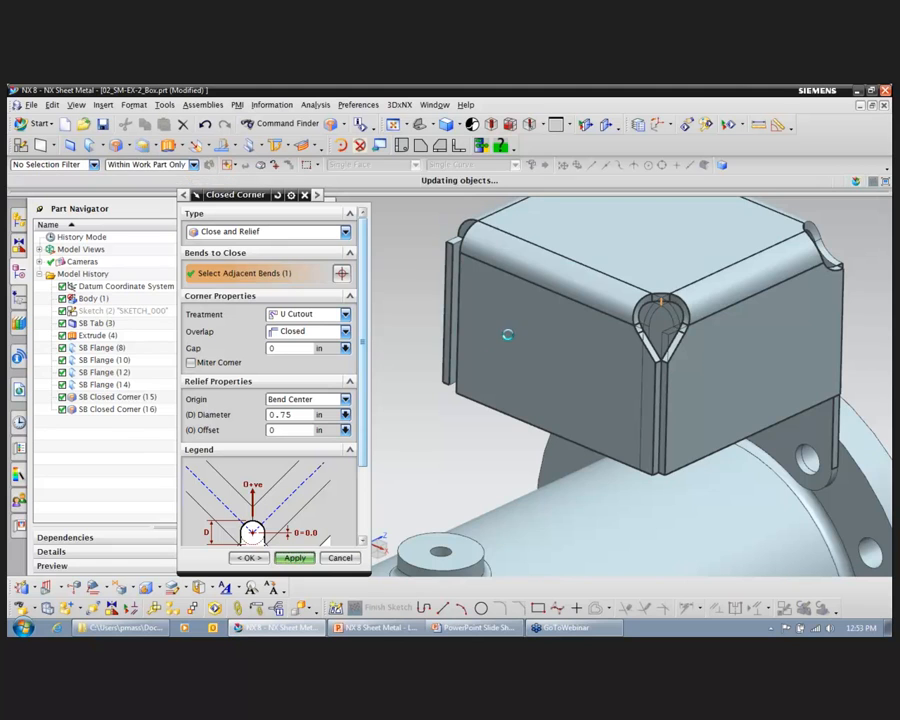
# Step: Select the bend at the last open box corner and set its treatment to V Cutout
pyautogui.moveTo(521, 326); pyautogui.dragTo(484, 317, button='middle')
pyautogui.click(484, 317)
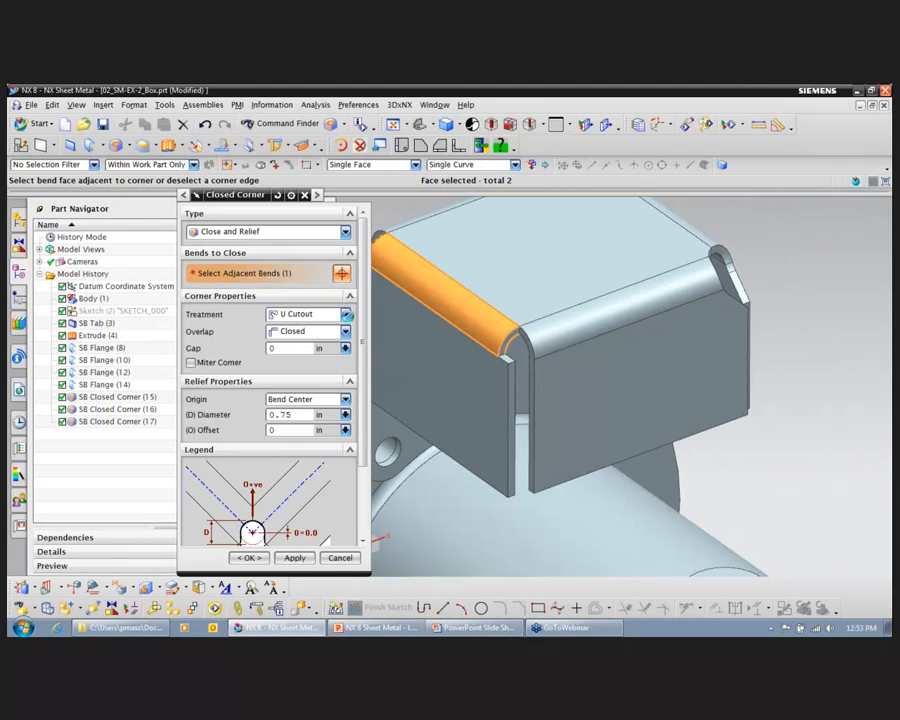
pyautogui.click(330, 314)
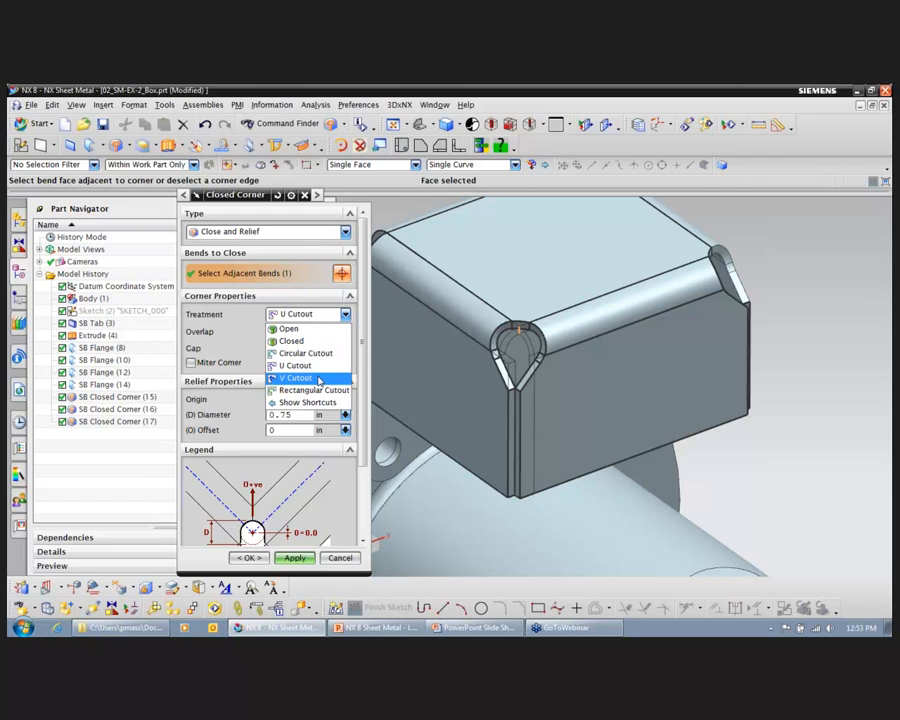
pyautogui.click(305, 377)
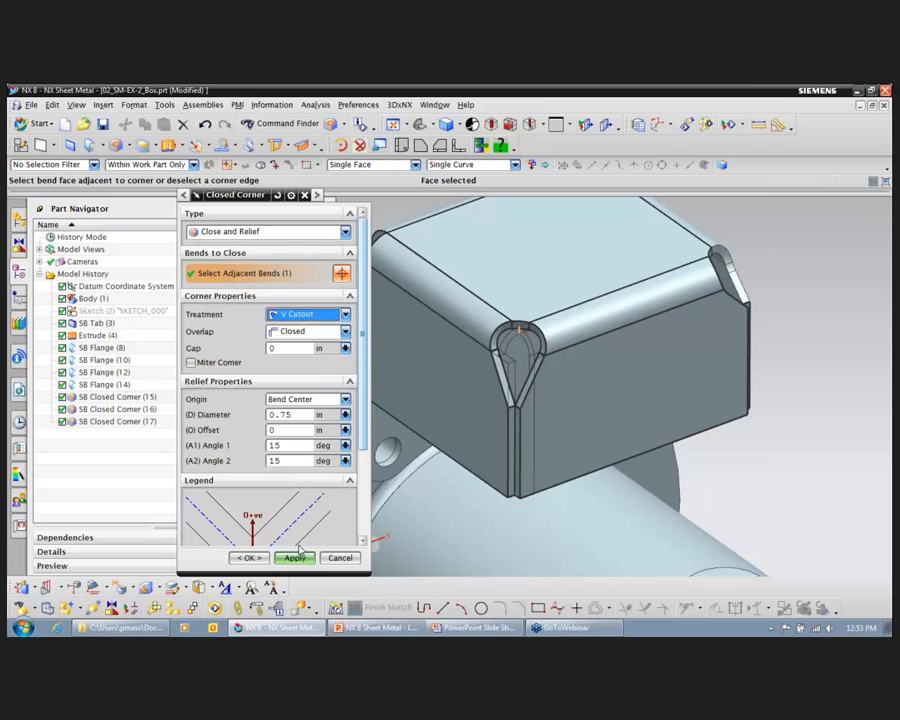
# Step: Try 20 degrees for Angle 1 of the V cutout
pyautogui.doubleClick(292, 445)
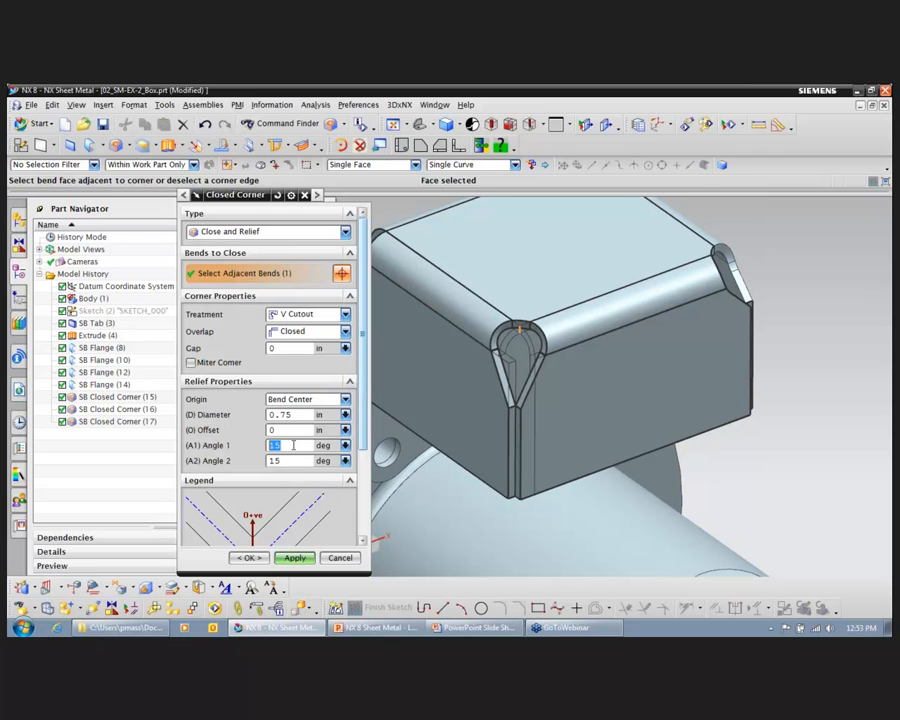
pyautogui.write('20')
pyautogui.press('Return')
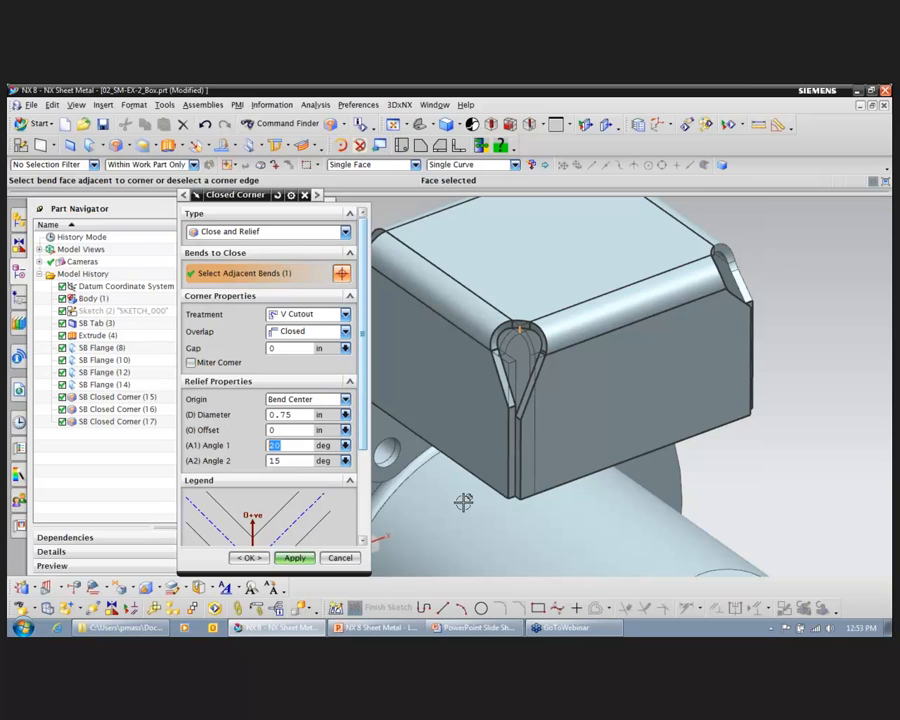
# Step: Set Angle 1 to 15 degrees, create the V-cutout corner and close the Closed Corner command
pyautogui.write('15')
pyautogui.click(308, 557)
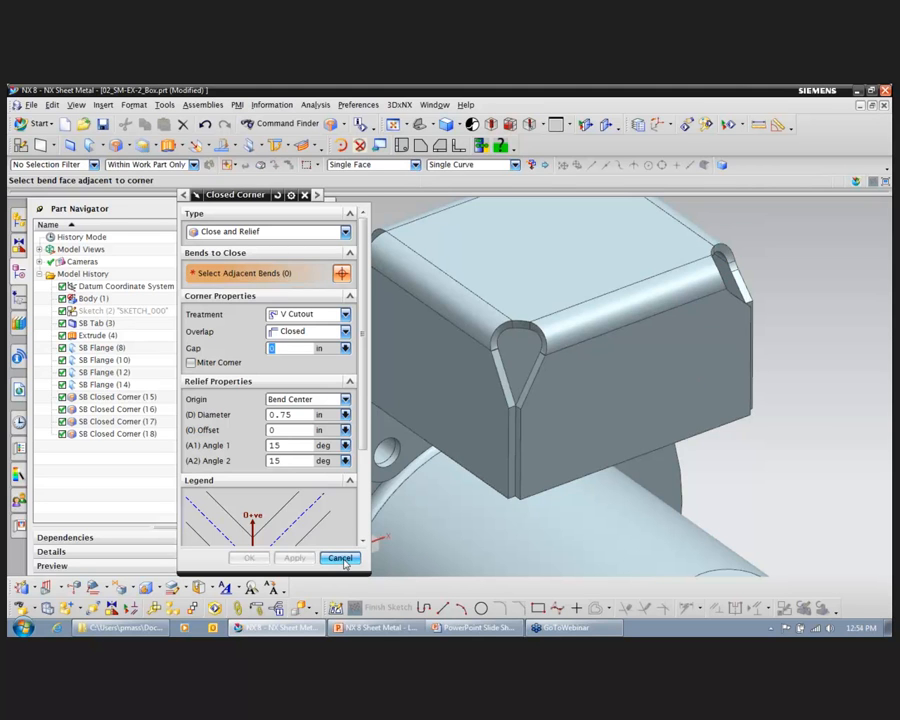
pyautogui.click(340, 558)
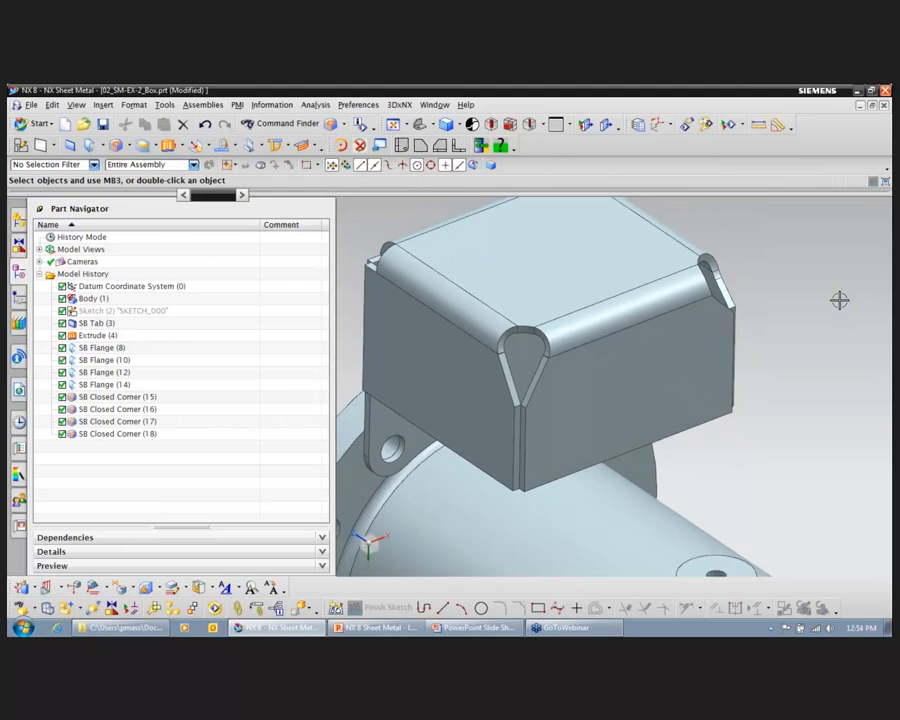
# Step: Create a flat solid of the box with the base tab's face beside the pipe flange as the stationary face
pyautogui.click(303, 146)
pyautogui.click(298, 165)
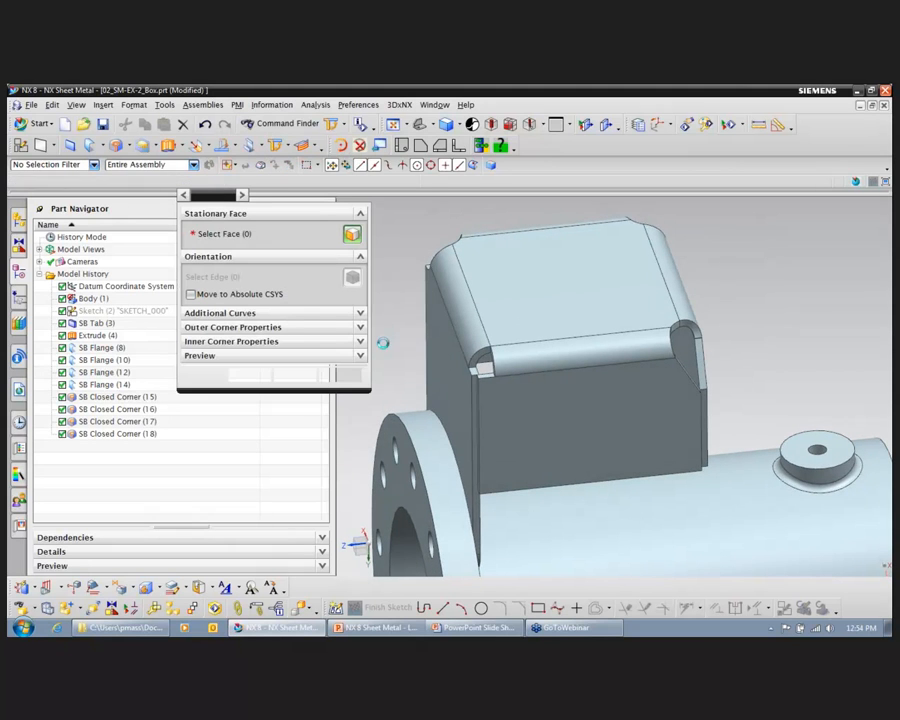
pyautogui.click(448, 398)
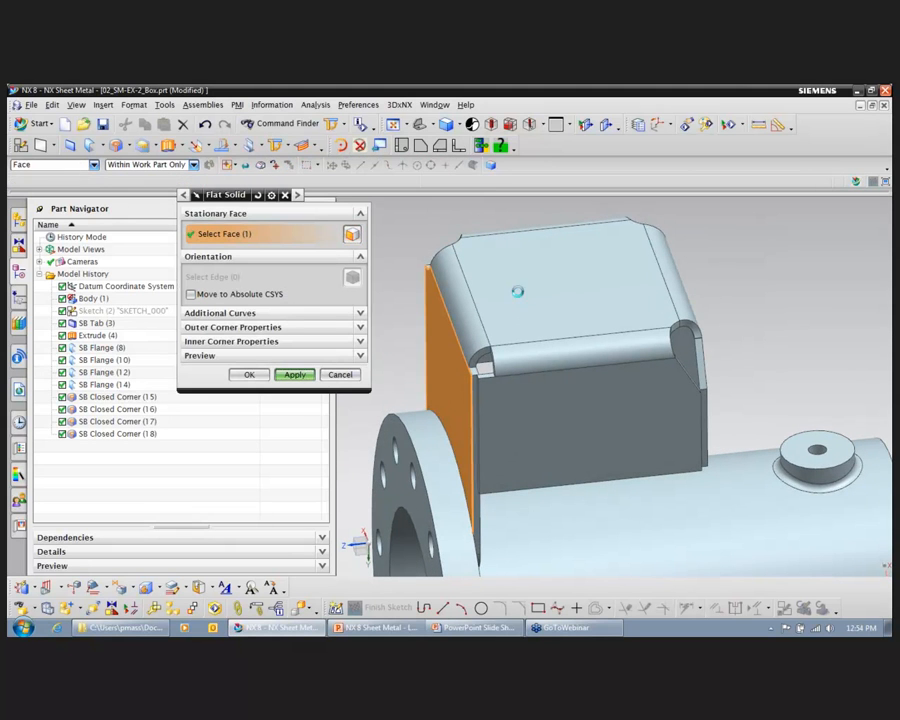
pyautogui.middleClick(517, 291)
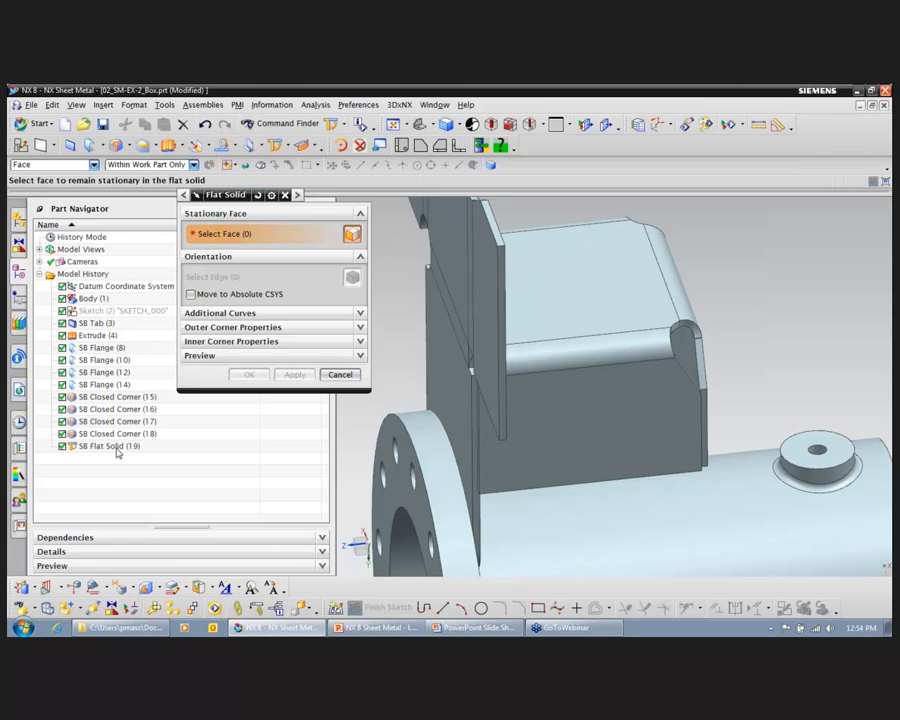
# Step: Hide the flat solid's parent features and view the flattened box face-on
pyautogui.rightClick(120, 446)
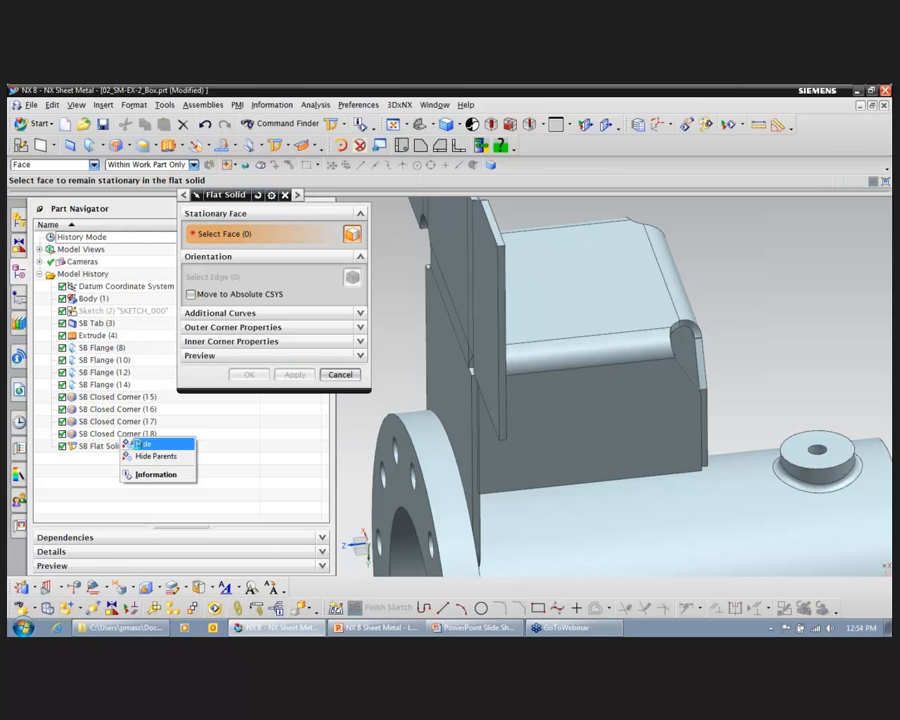
pyautogui.click(209, 456)
pyautogui.moveTo(629, 286); pyautogui.dragTo(753, 224, button='middle')
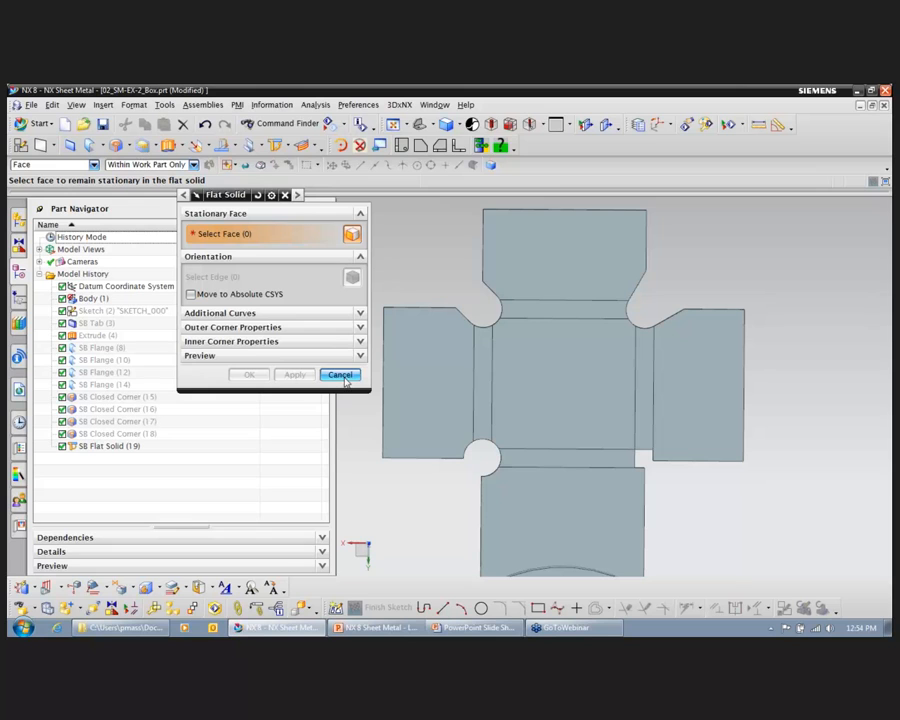
# Step: Cancel the Flat Solid command, undo the flat solid and return to an angled view of the folded box on the pipe
pyautogui.click(340, 375)
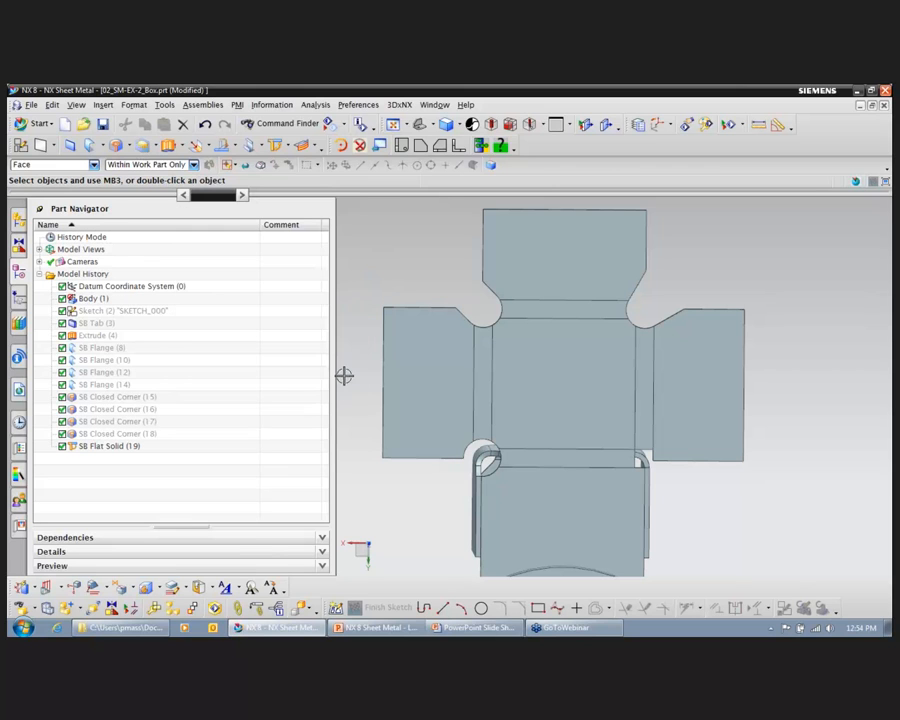
pyautogui.click(205, 124)
pyautogui.moveTo(713, 317); pyautogui.dragTo(763, 439, button='middle')
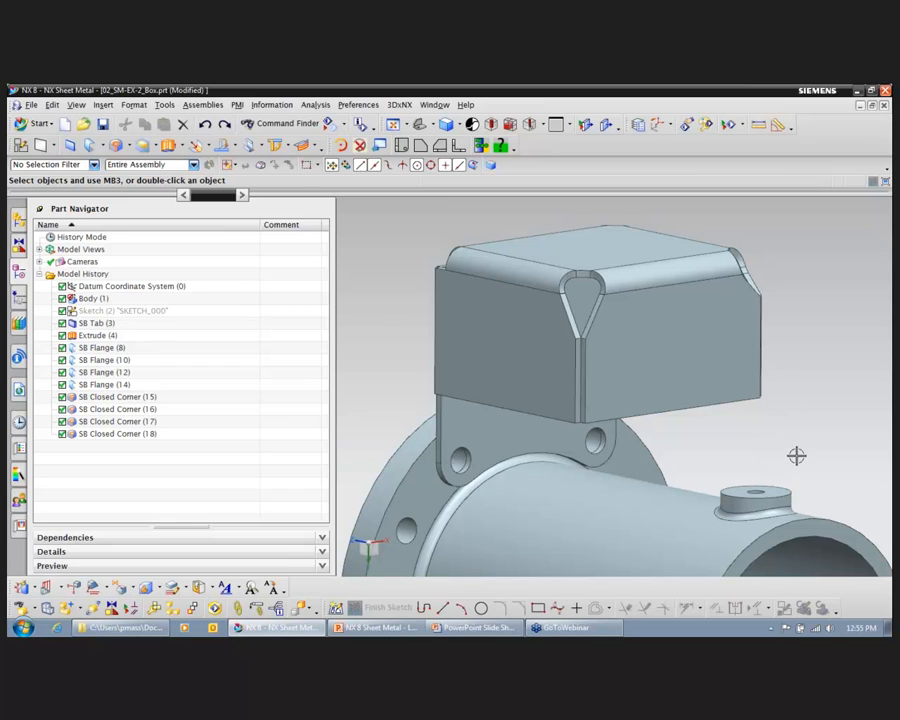
# Step: Start a flange on the box's lower edge facing the pipe boss, centred, 1 in wide, with a 90 degree angle
pyautogui.click(106, 148)
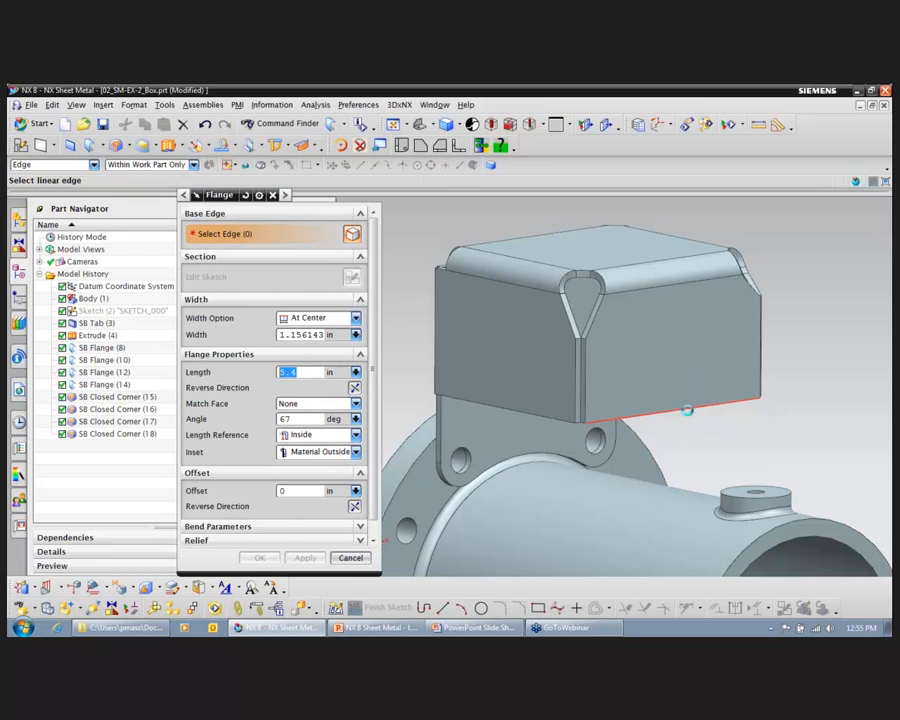
pyautogui.click(704, 398)
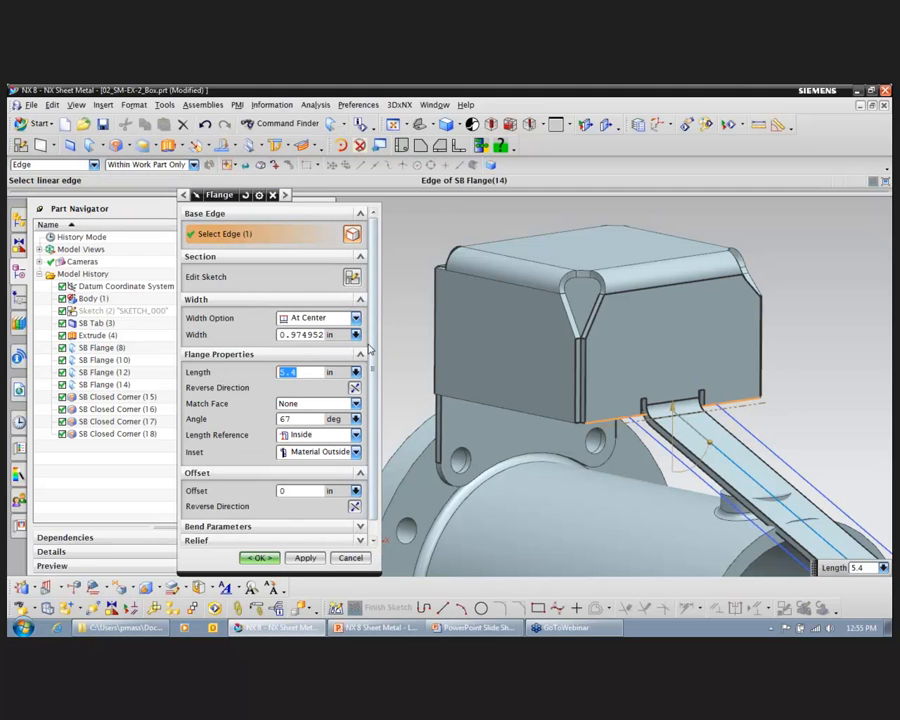
pyautogui.doubleClick(320, 336)
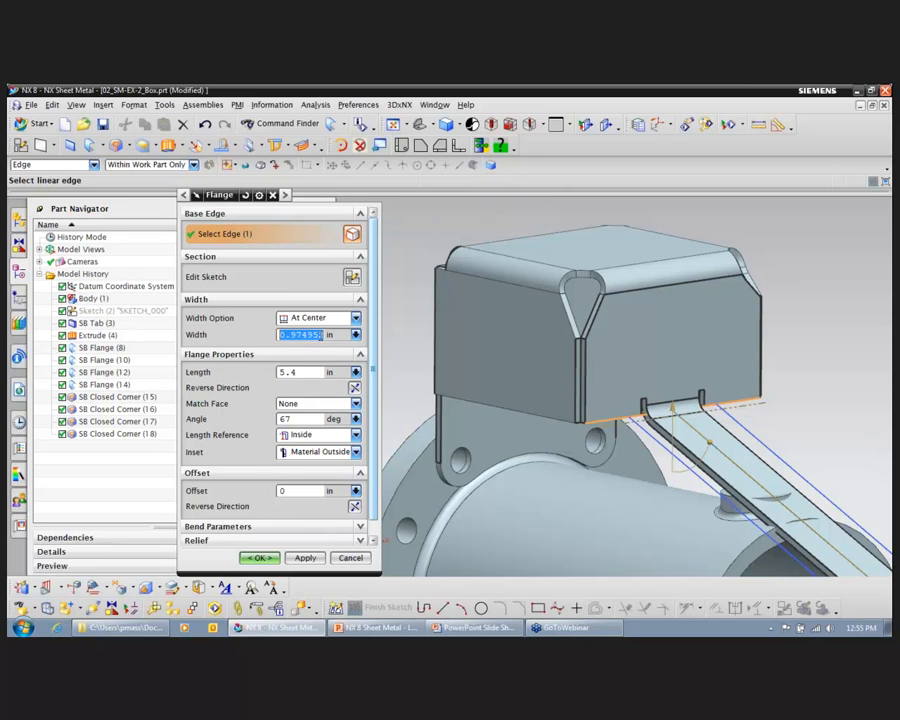
pyautogui.write('1')
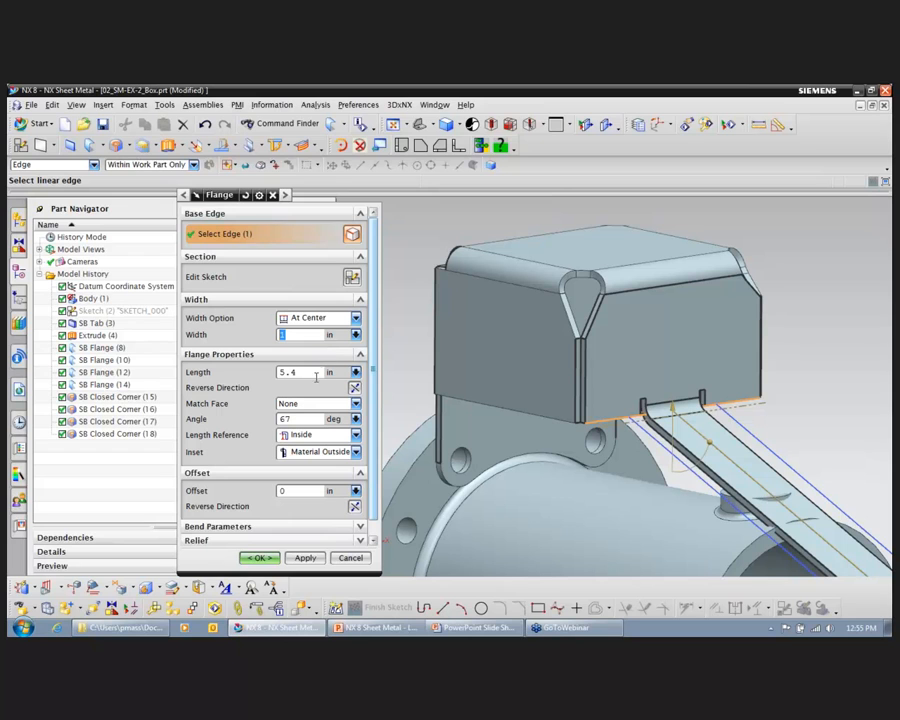
pyautogui.doubleClick(310, 489)
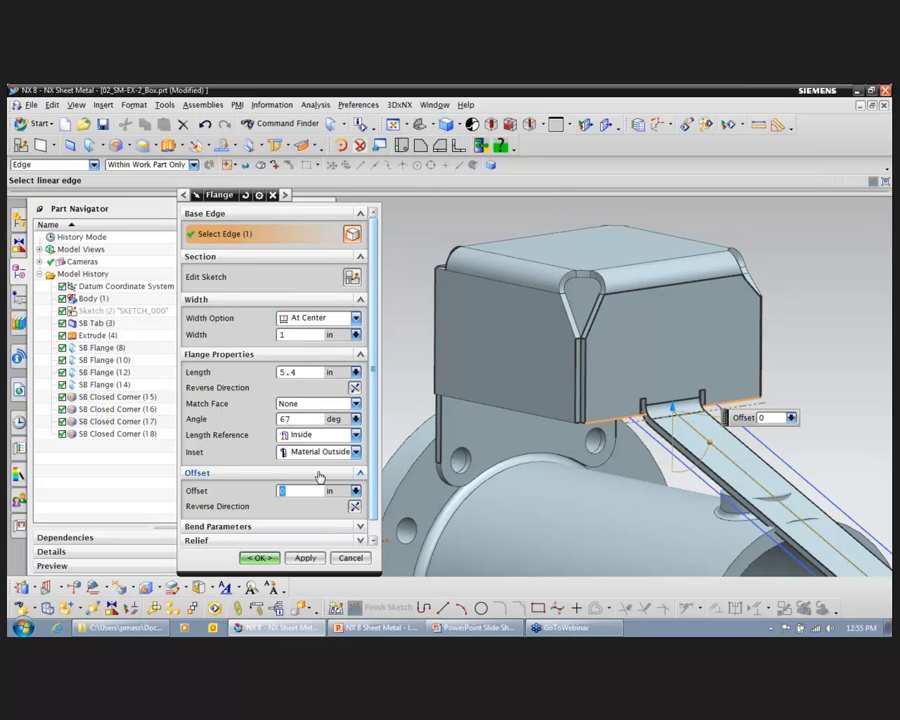
pyautogui.scroll(-2, 729, 159)
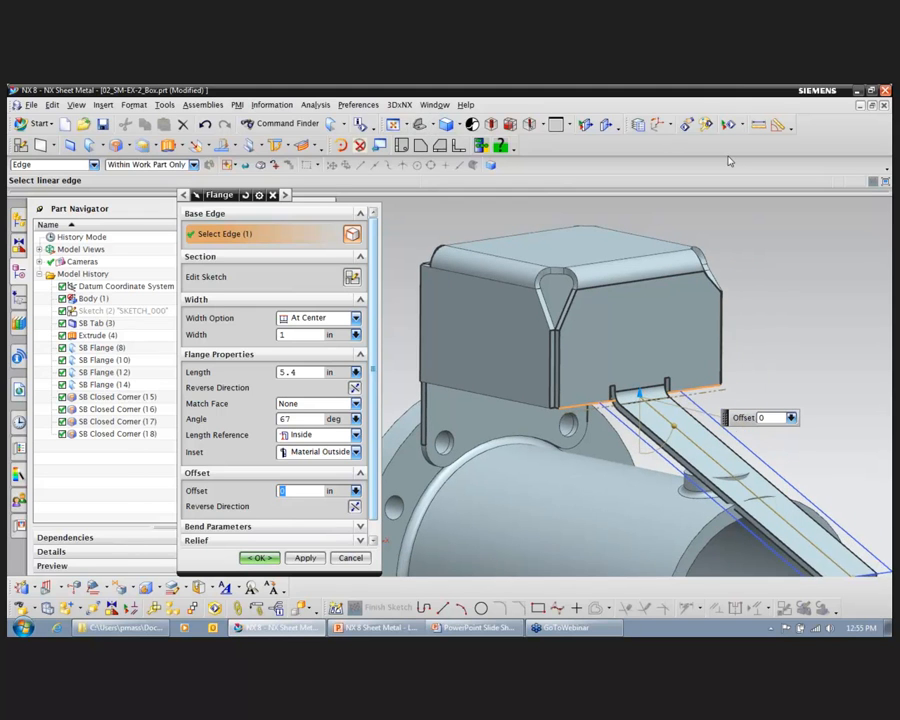
pyautogui.doubleClick(297, 418)
pyautogui.write('90')
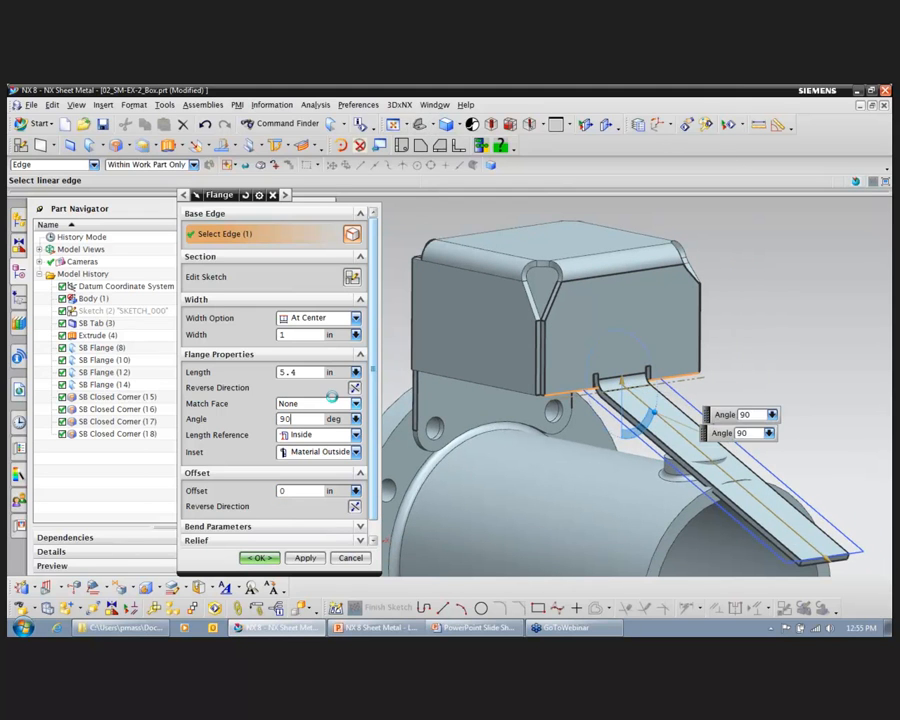
pyautogui.press('Return')
# Step: Snap the flange's offset to the arc center of the pipe boss's top face
pyautogui.scroll(-1, 335, 402)
pyautogui.moveTo(764, 196); pyautogui.dragTo(702, 250, button='middle')
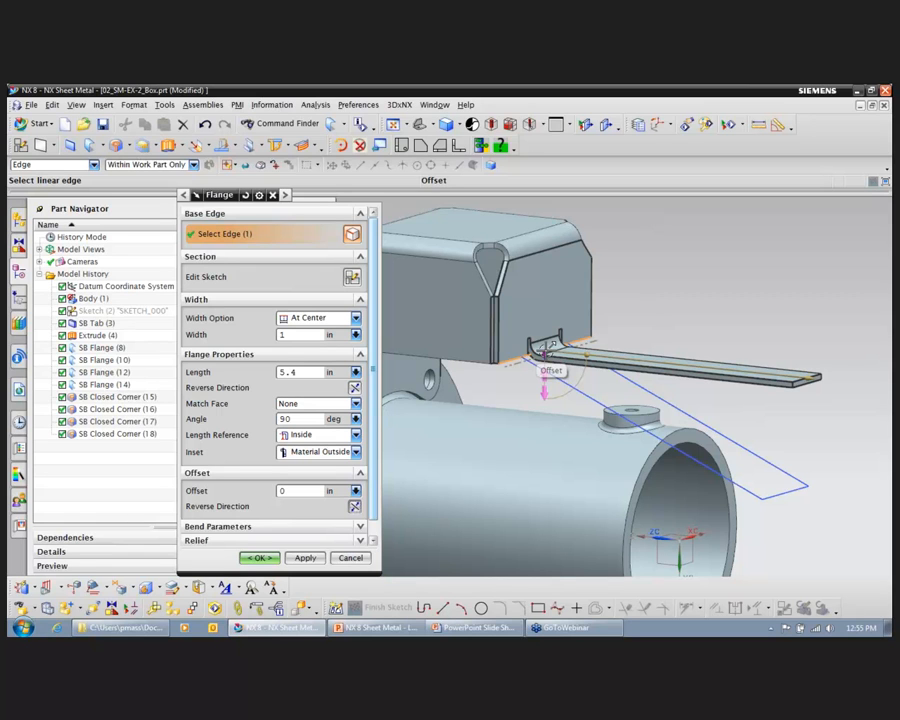
pyautogui.rightClick(546, 352)
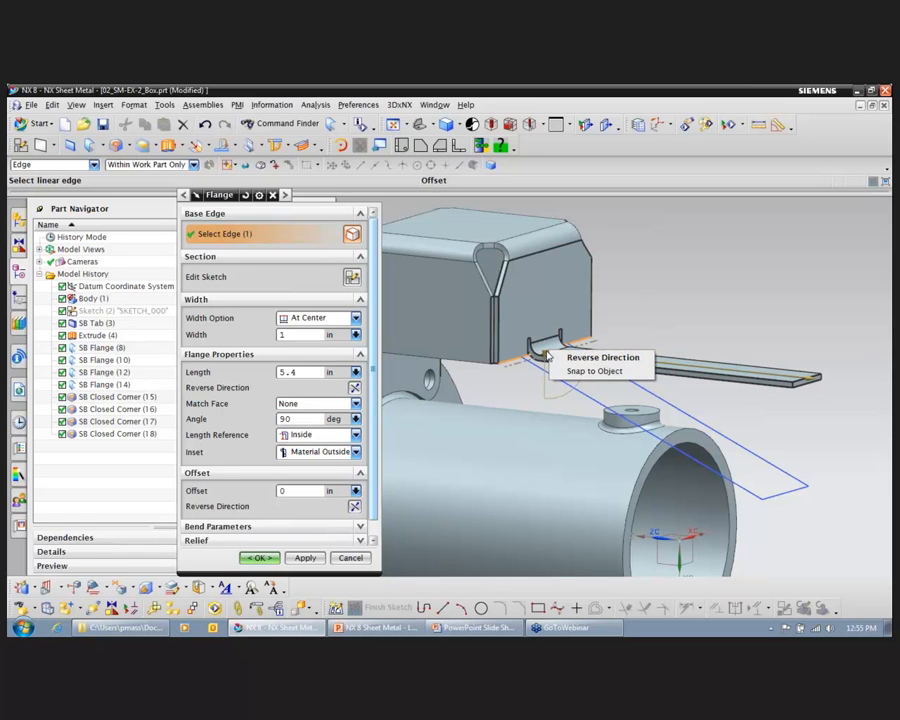
pyautogui.click(600, 372)
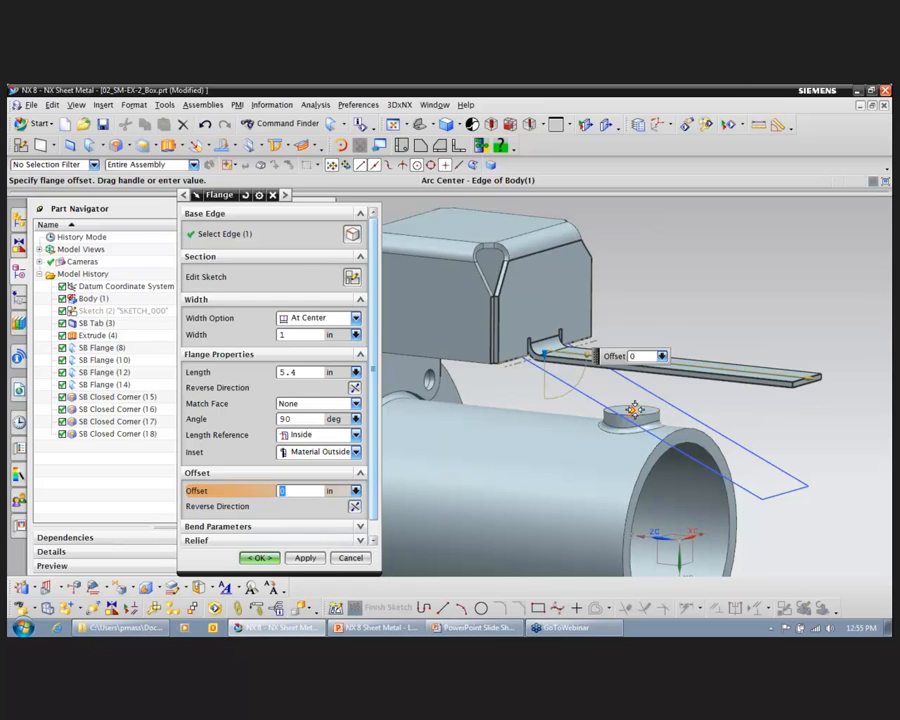
pyautogui.click(634, 409)
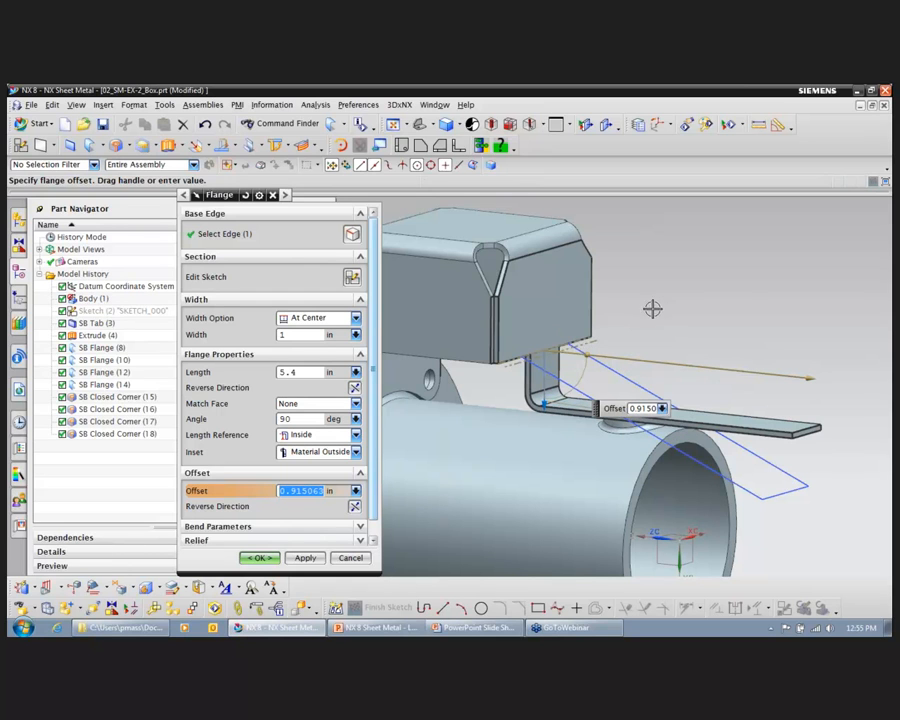
pyautogui.moveTo(747, 310); pyautogui.dragTo(647, 346, button='middle')
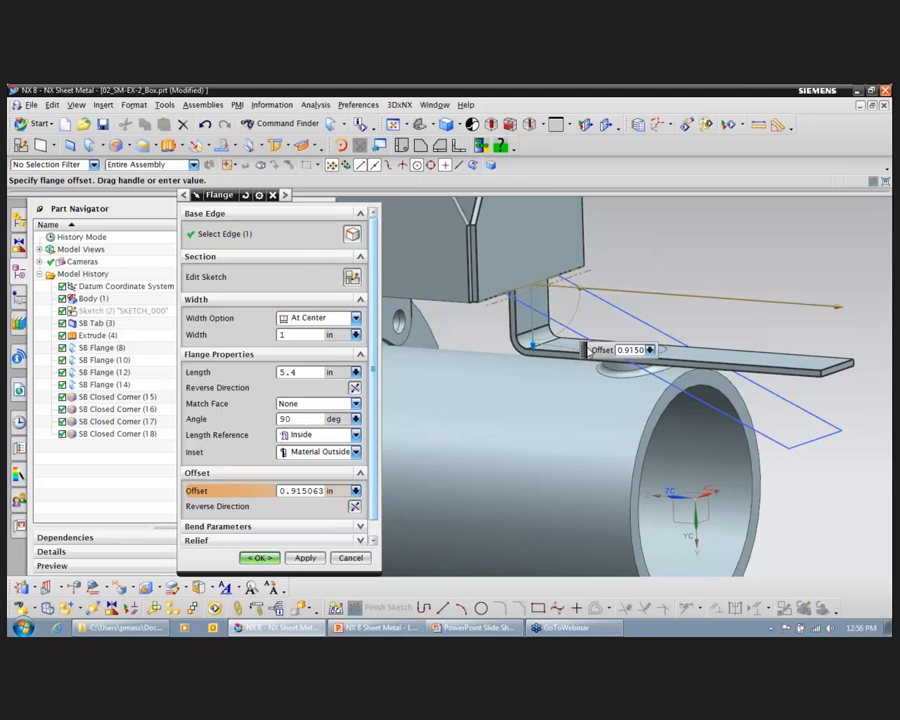
pyautogui.moveTo(591, 349); pyautogui.dragTo(494, 424)
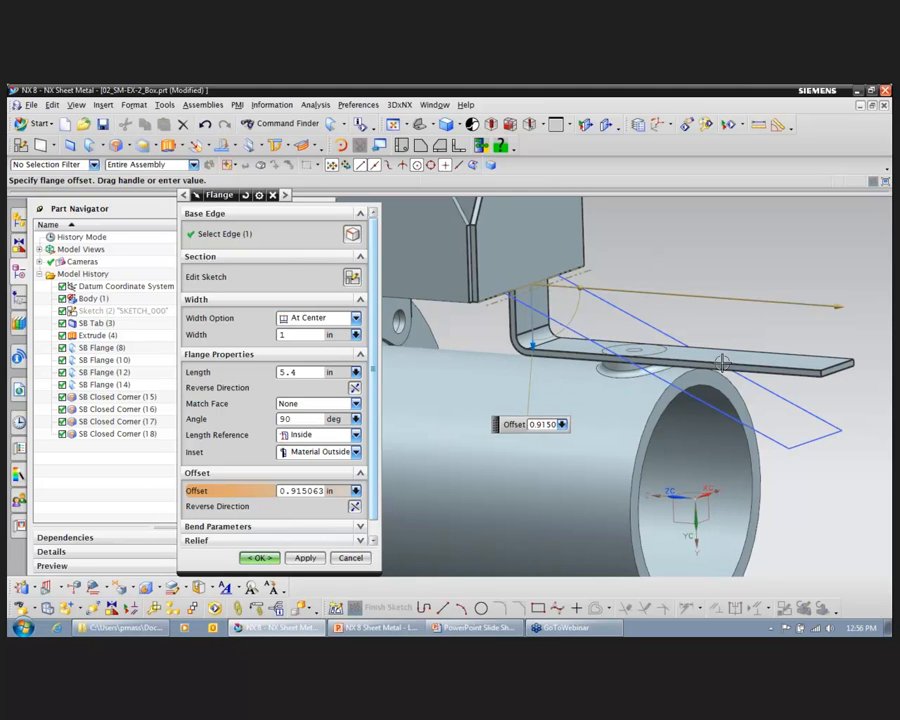
# Step: Set the flange's inset to Material Inside
pyautogui.moveTo(685, 294); pyautogui.dragTo(738, 290, button='middle')
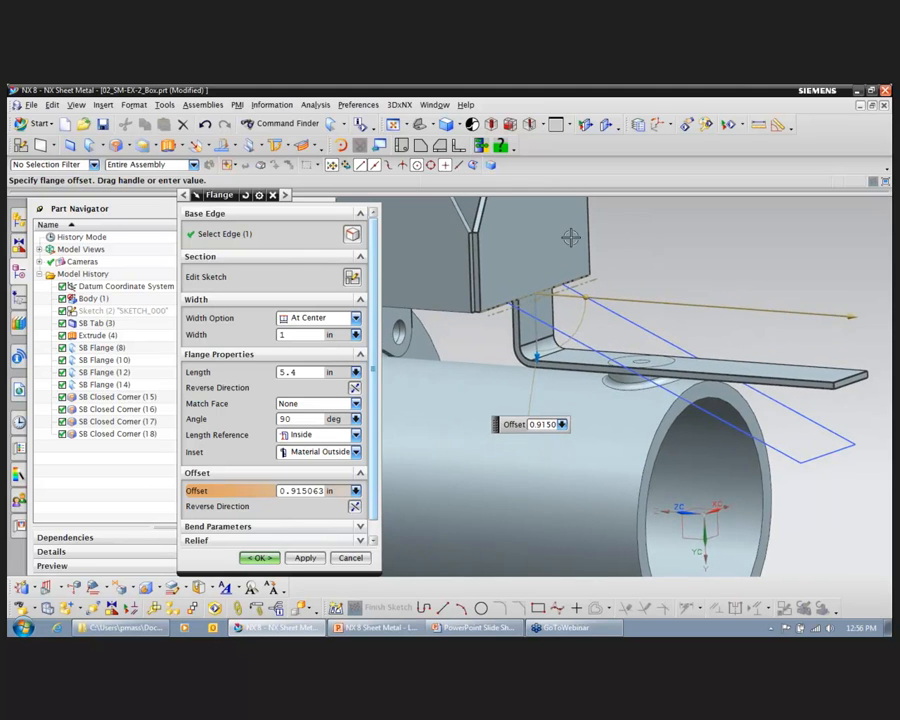
pyautogui.click(356, 453)
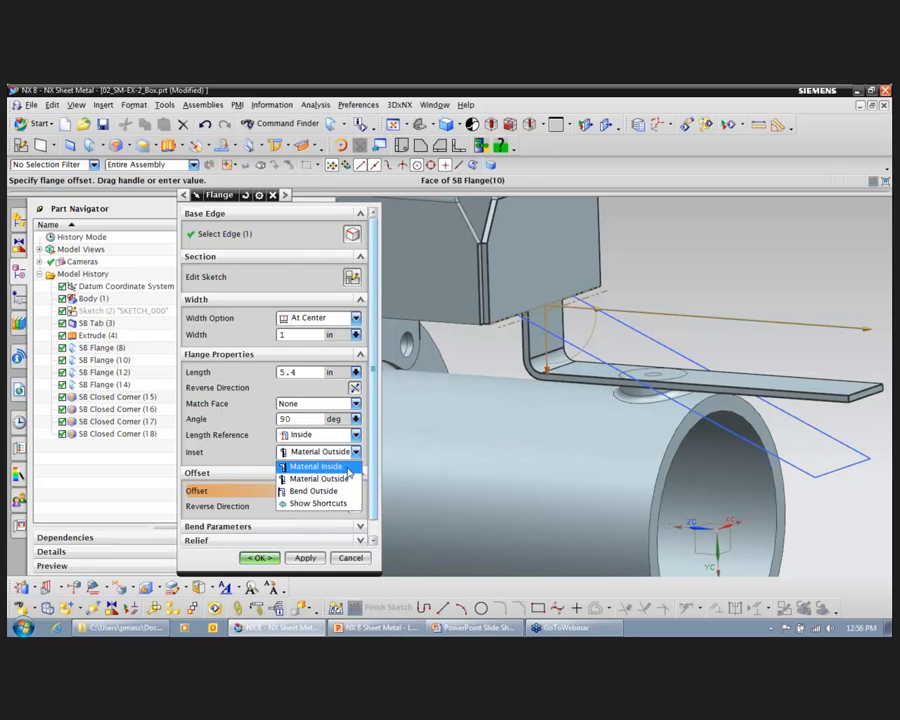
pyautogui.click(320, 466)
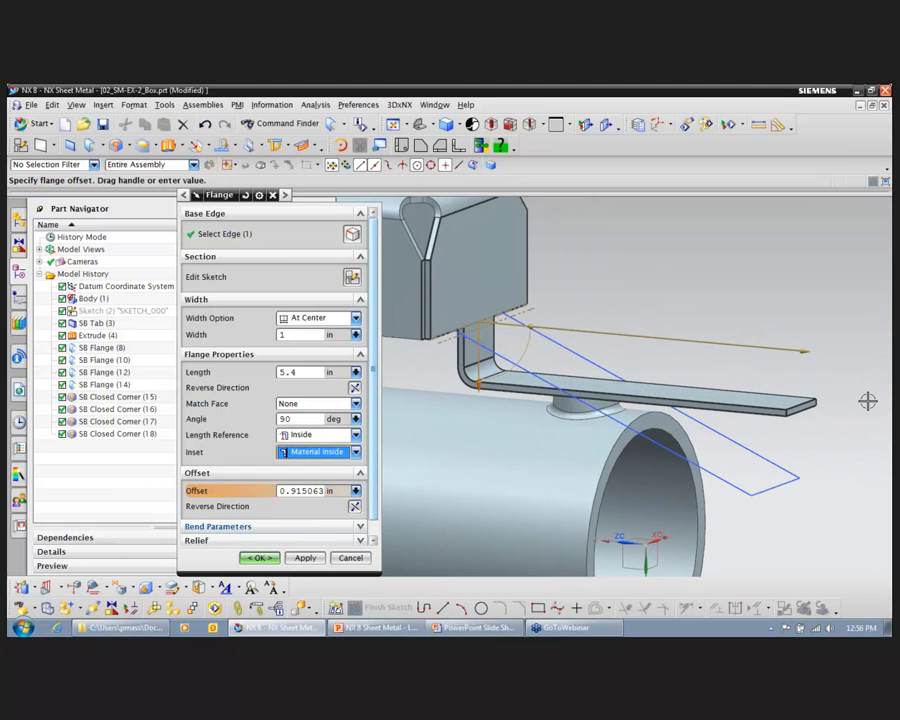
# Step: Enable arc center snapping and snap the flange's length to the center of the pipe boss
pyautogui.rightClick(801, 353)
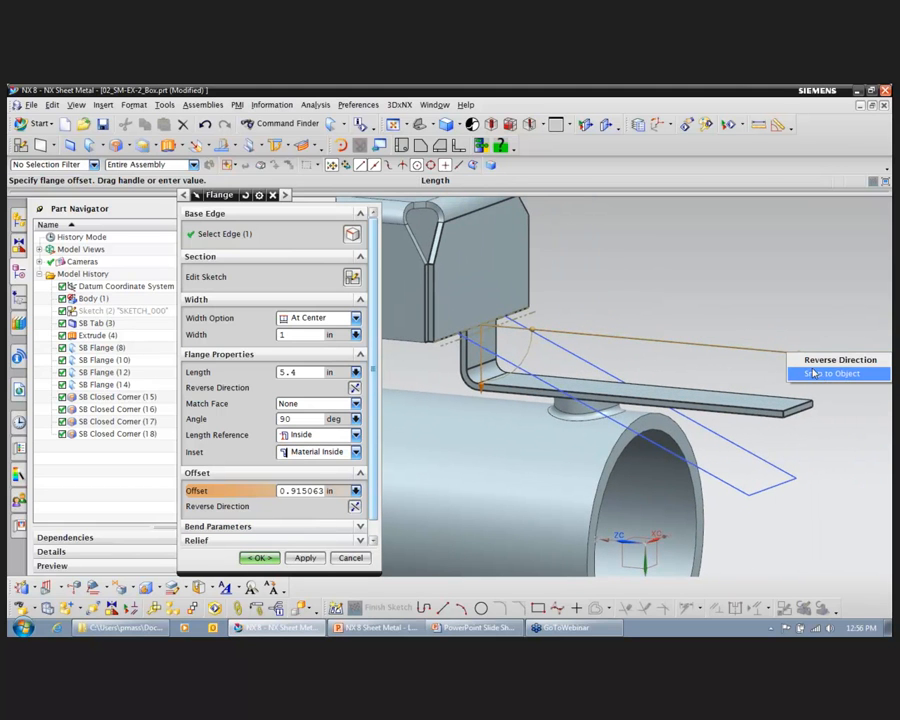
pyautogui.click(818, 374)
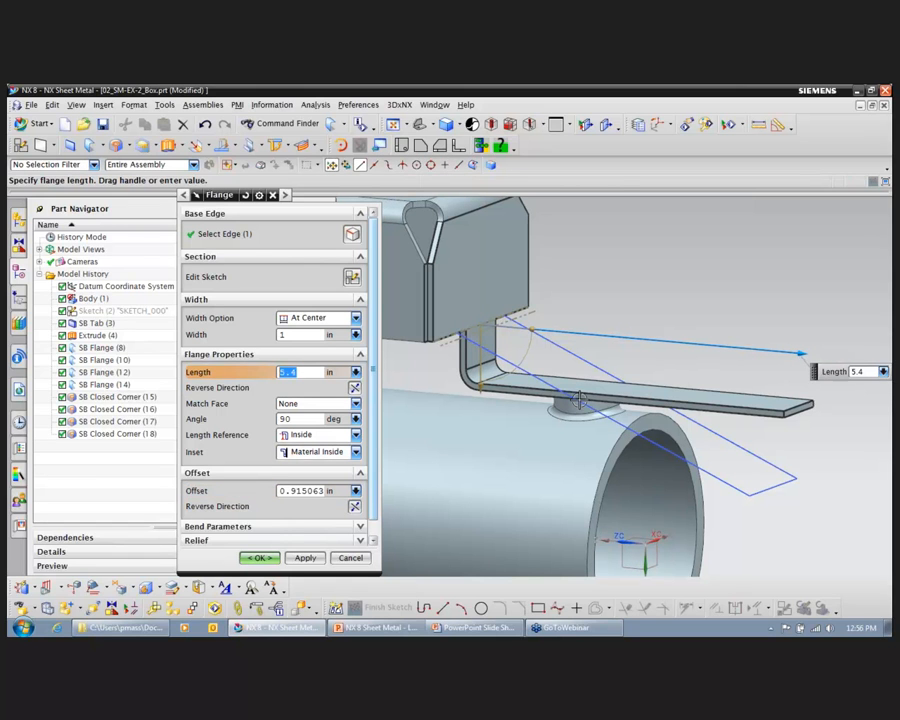
pyautogui.click(416, 167)
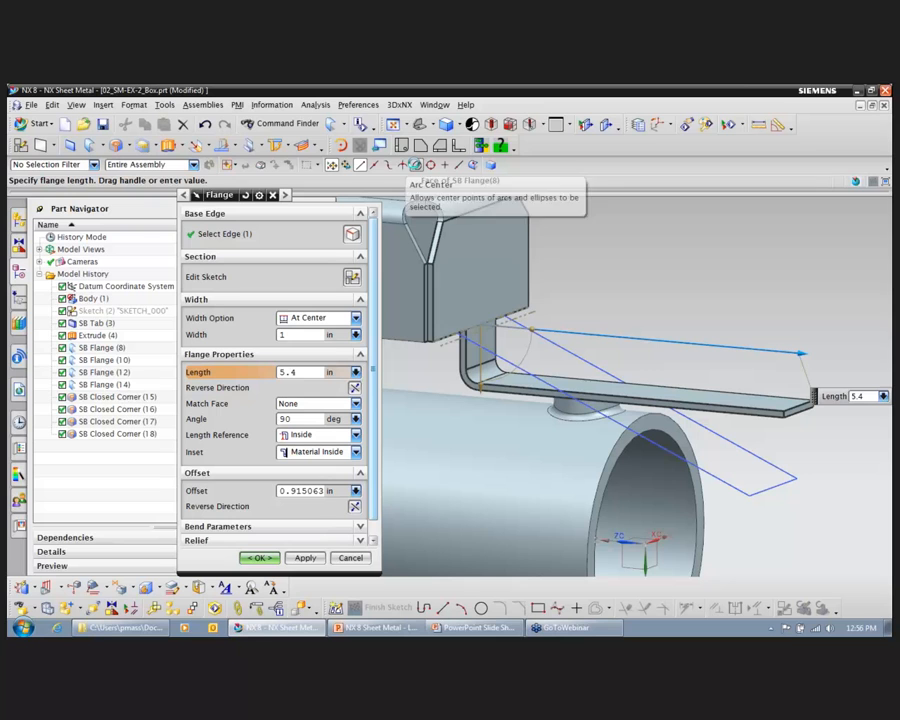
pyautogui.click(585, 400)
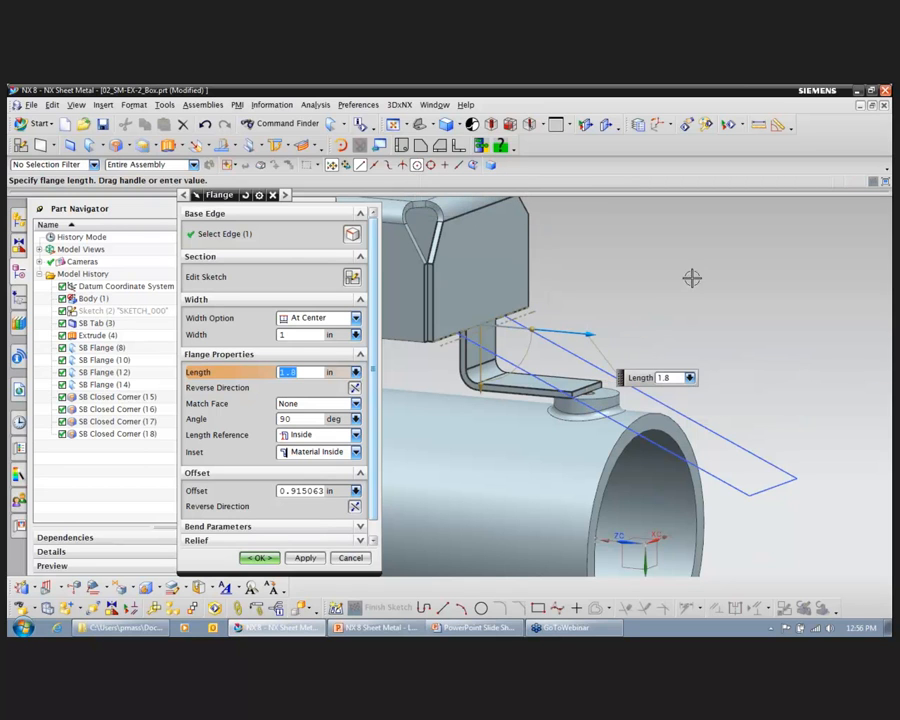
# Step: Edit the flange's section sketch and draw a circle centred on the end line's midpoint, passing through the line's endpoint
pyautogui.moveTo(687, 317); pyautogui.dragTo(609, 334, button='middle')
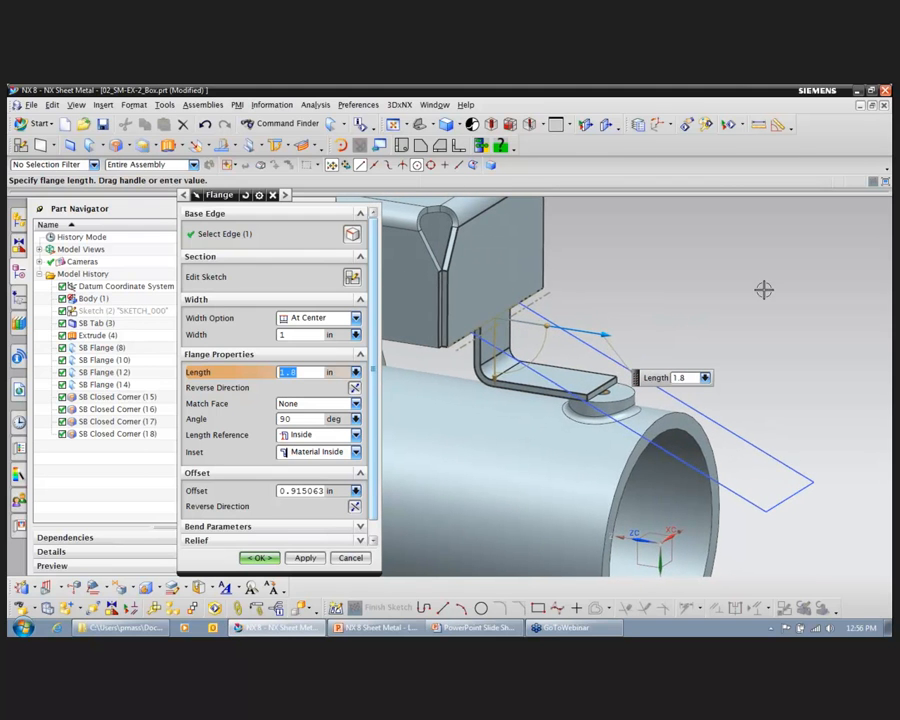
pyautogui.moveTo(558, 321); pyautogui.dragTo(550, 356, button='middle')
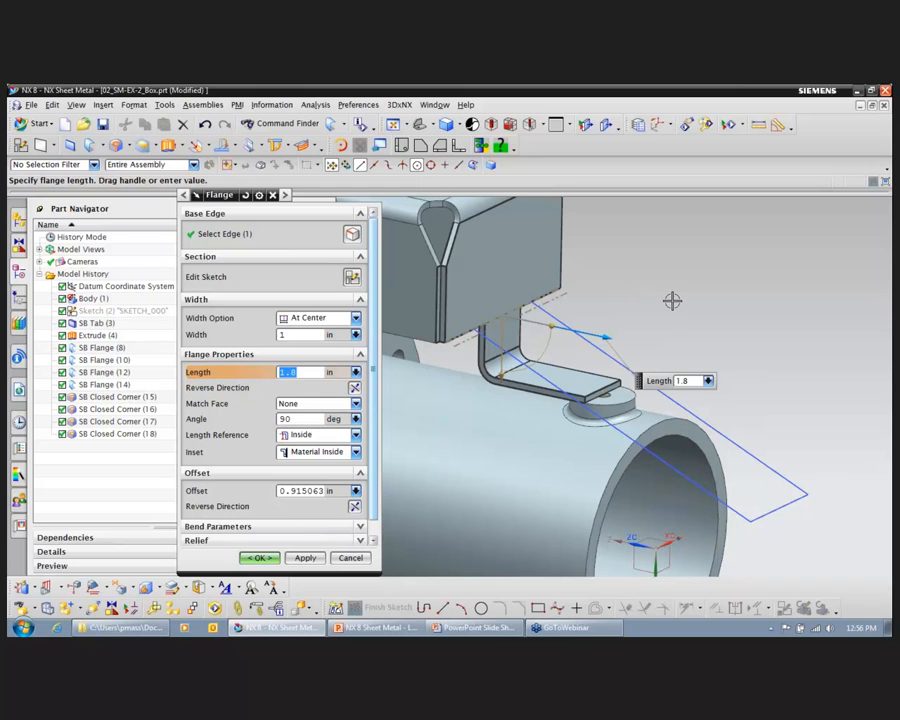
pyautogui.moveTo(672, 301); pyautogui.dragTo(669, 291, button='middle')
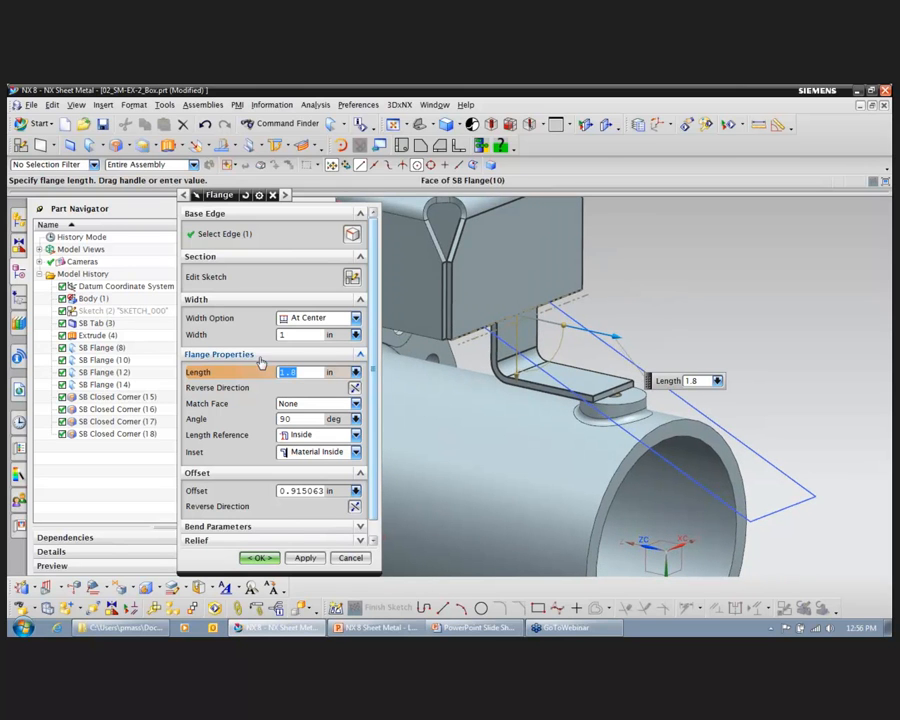
pyautogui.moveTo(580, 304); pyautogui.dragTo(626, 366, button='middle')
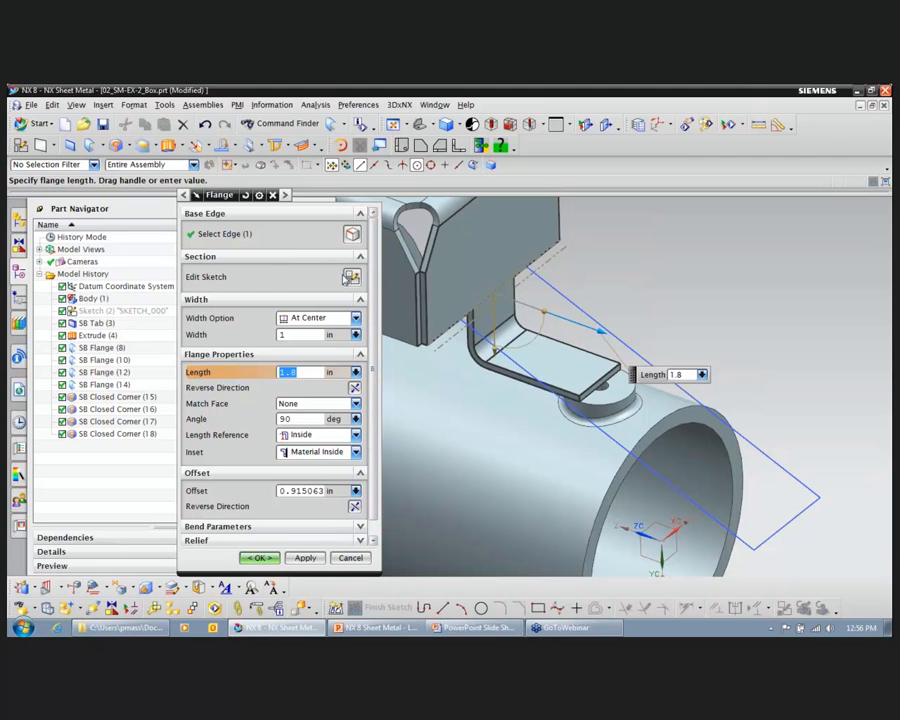
pyautogui.click(351, 277)
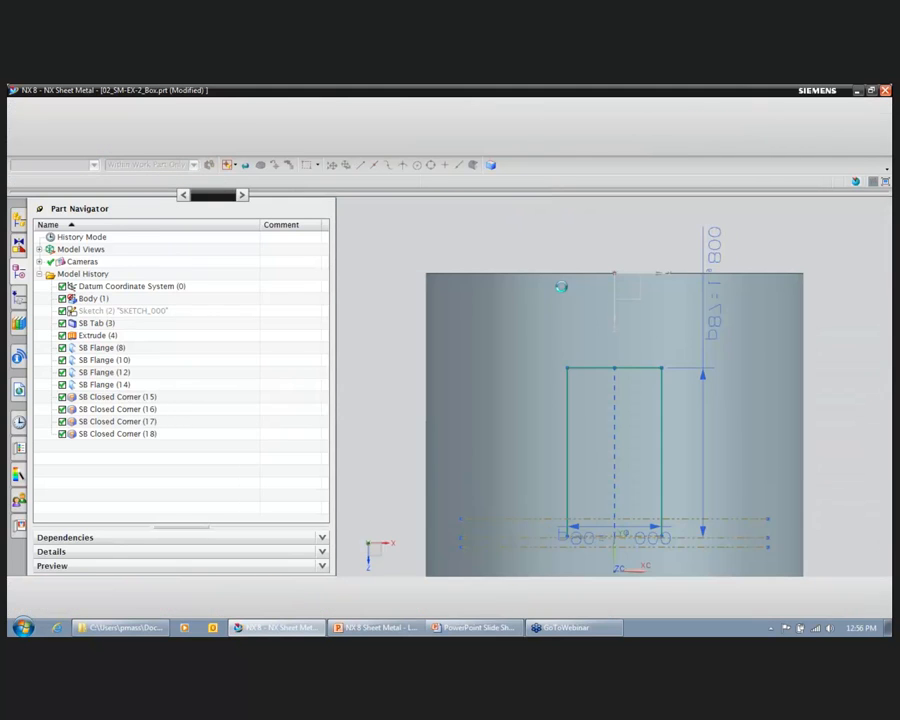
pyautogui.press('o')
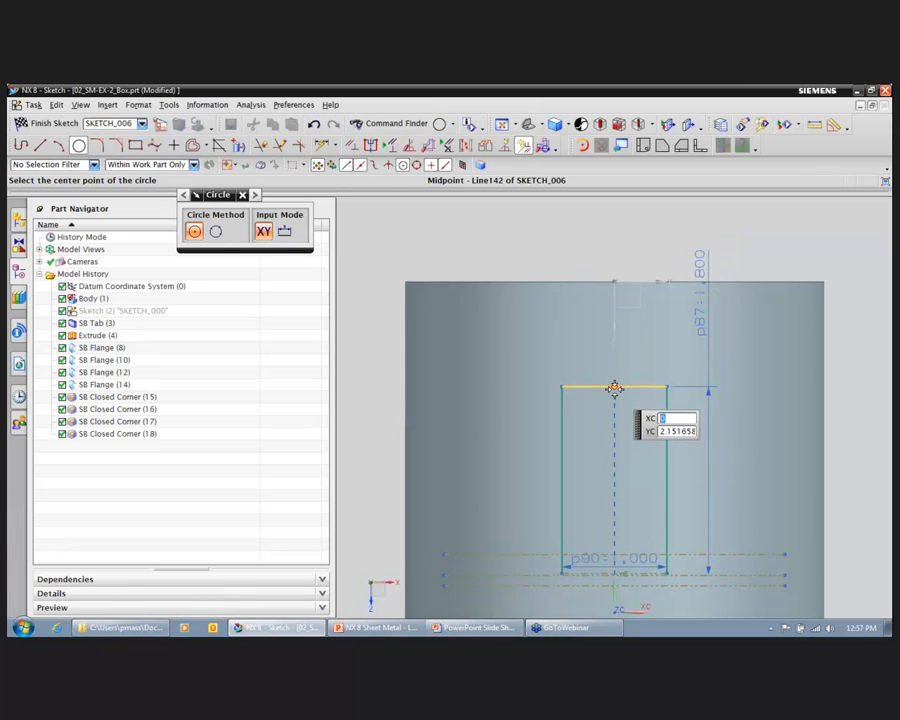
pyautogui.click(615, 388)
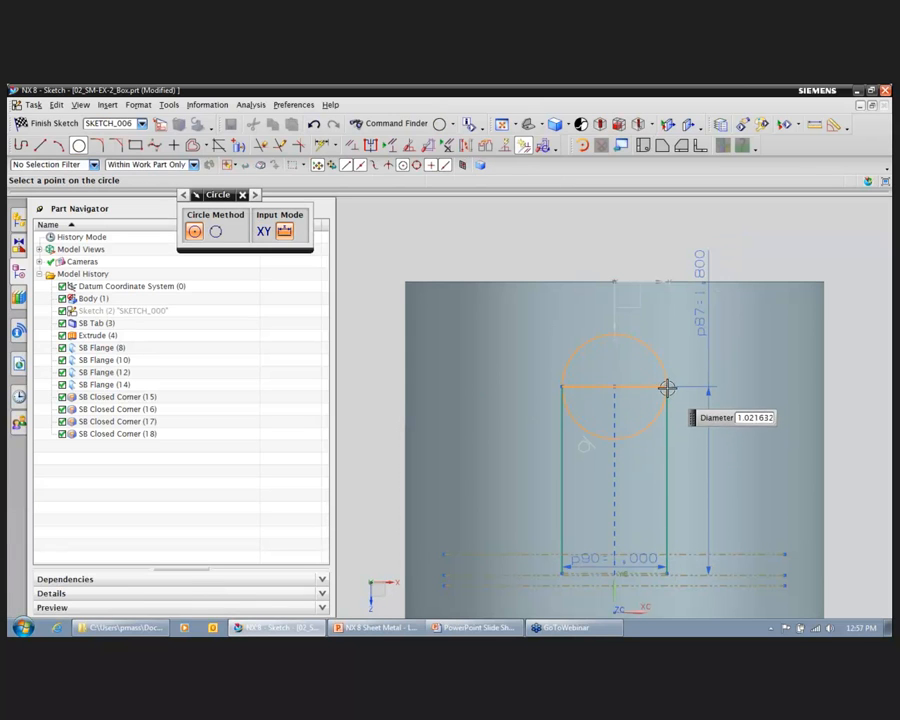
pyautogui.click(667, 388)
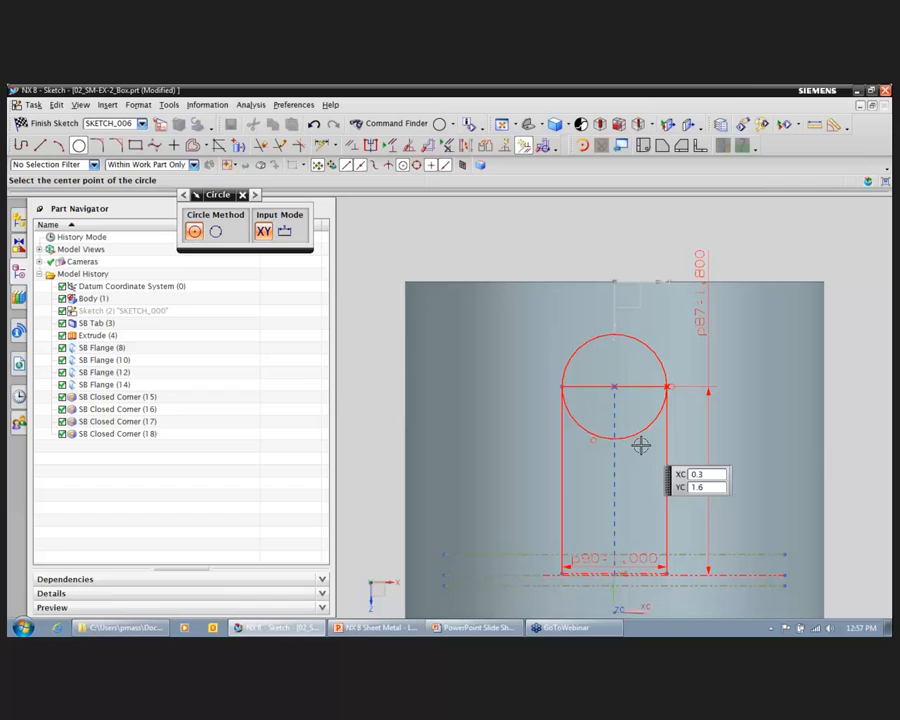
# Step: Quick Trim the circle's inner half and the straight end line so the flange profile ends in a semicircle
pyautogui.click(261, 145)
pyautogui.click(639, 436)
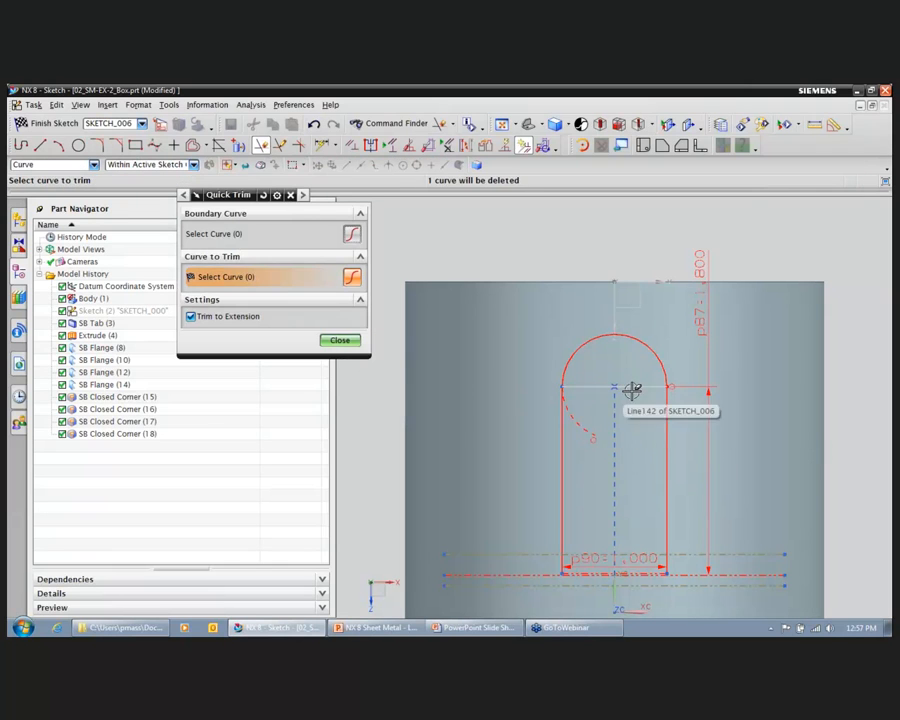
pyautogui.click(340, 340)
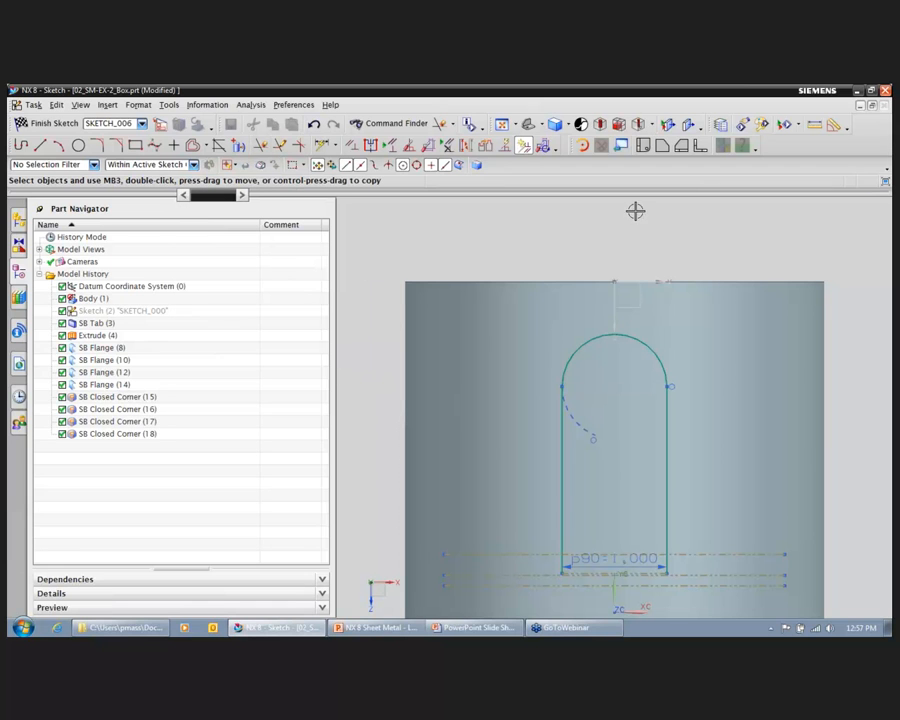
# Step: Finish the section sketch and create the round-ended flange over the pipe boss
pyautogui.click(30, 123)
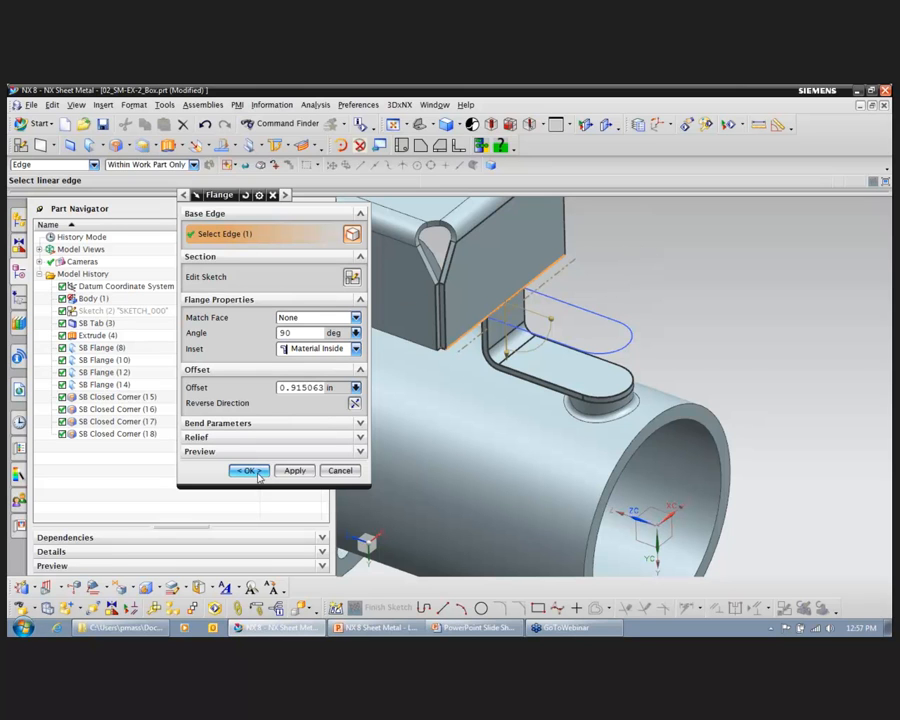
pyautogui.middleClick(692, 311)
pyautogui.moveTo(721, 213); pyautogui.dragTo(708, 236, button='middle')
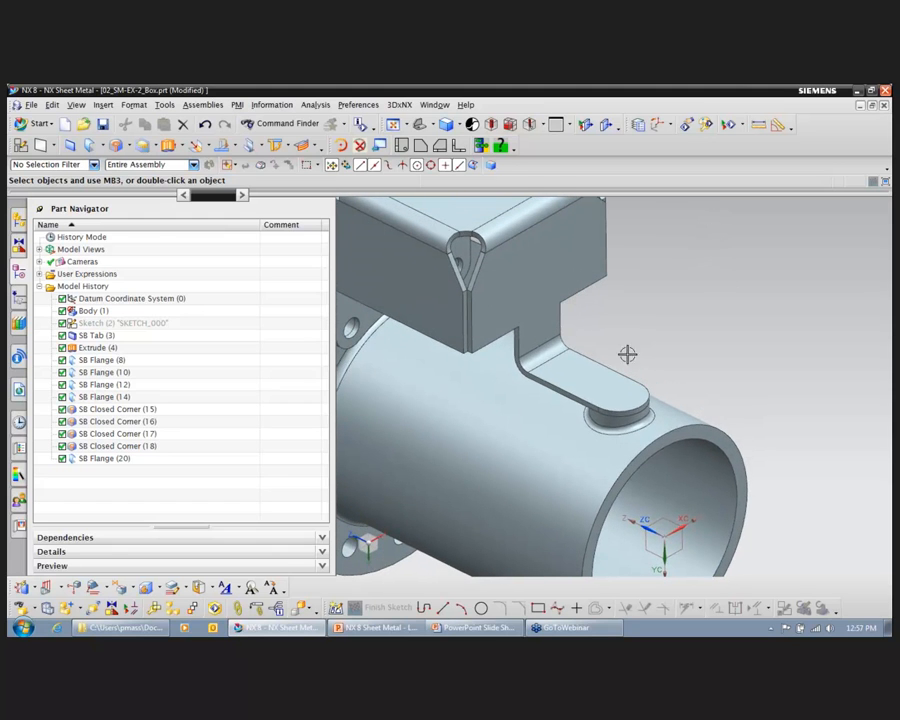
pyautogui.moveTo(702, 299); pyautogui.dragTo(603, 249, button='middle')
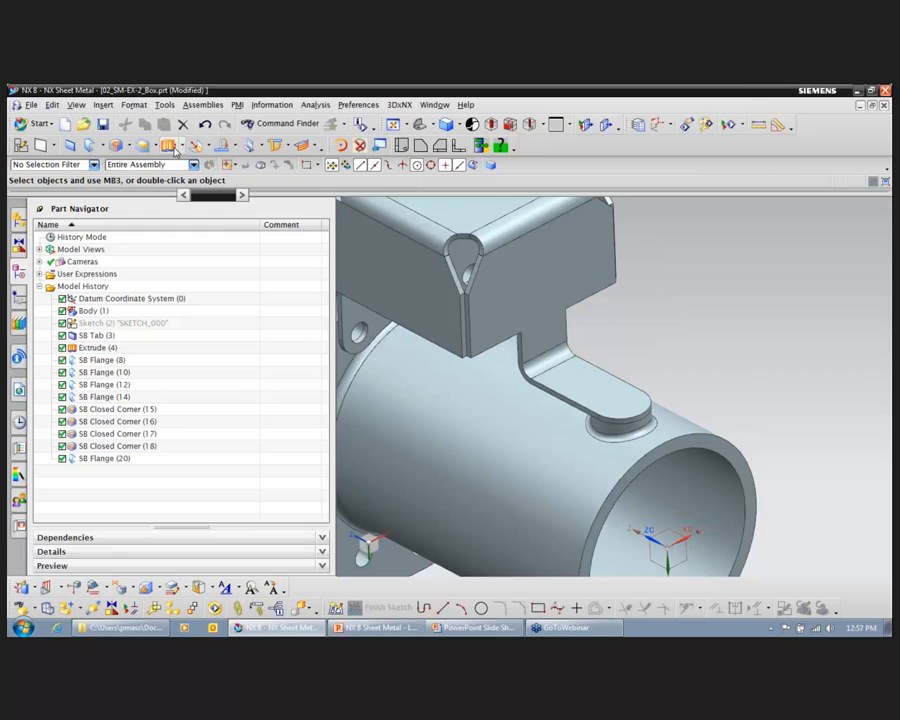
# Step: Start an Extrude on the mounting flange's top face and sketch a circle centred on the rounded end's arc center
pyautogui.click(170, 146)
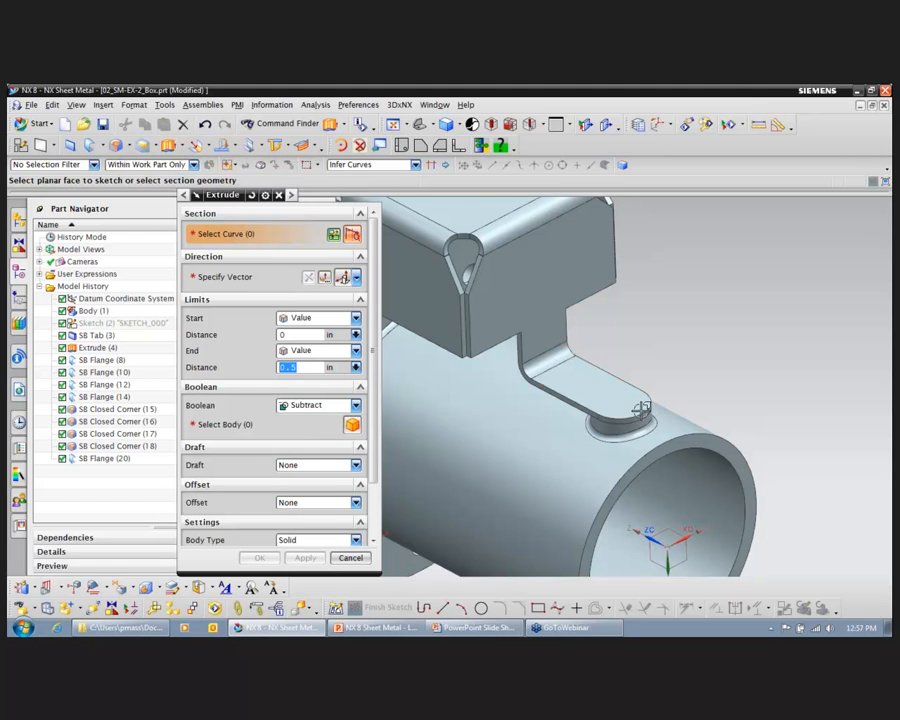
pyautogui.click(600, 395)
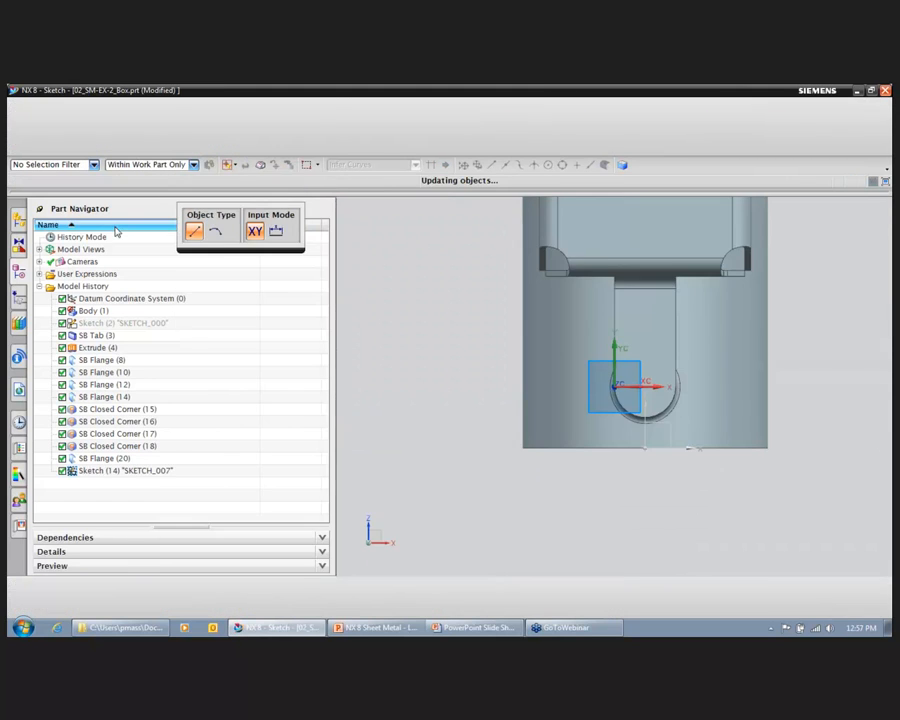
pyautogui.press('o')
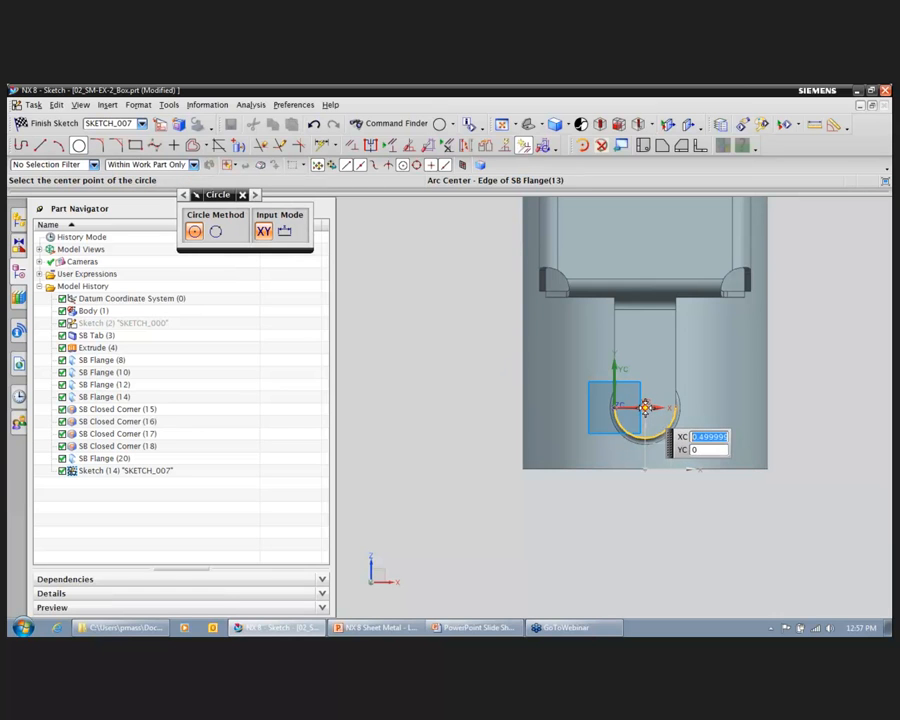
pyautogui.click(646, 408)
pyautogui.click(652, 417)
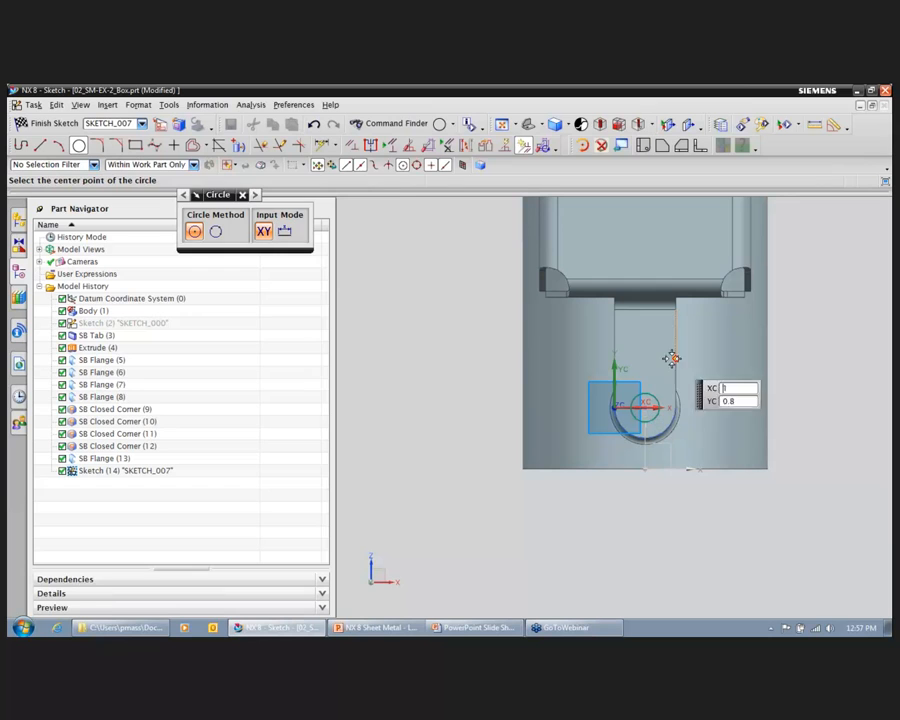
# Step: Dimension the circle's diameter at 0.375 in
pyautogui.click(321, 146)
pyautogui.click(653, 399)
pyautogui.click(738, 354)
pyautogui.write('375')
pyautogui.press('Return')
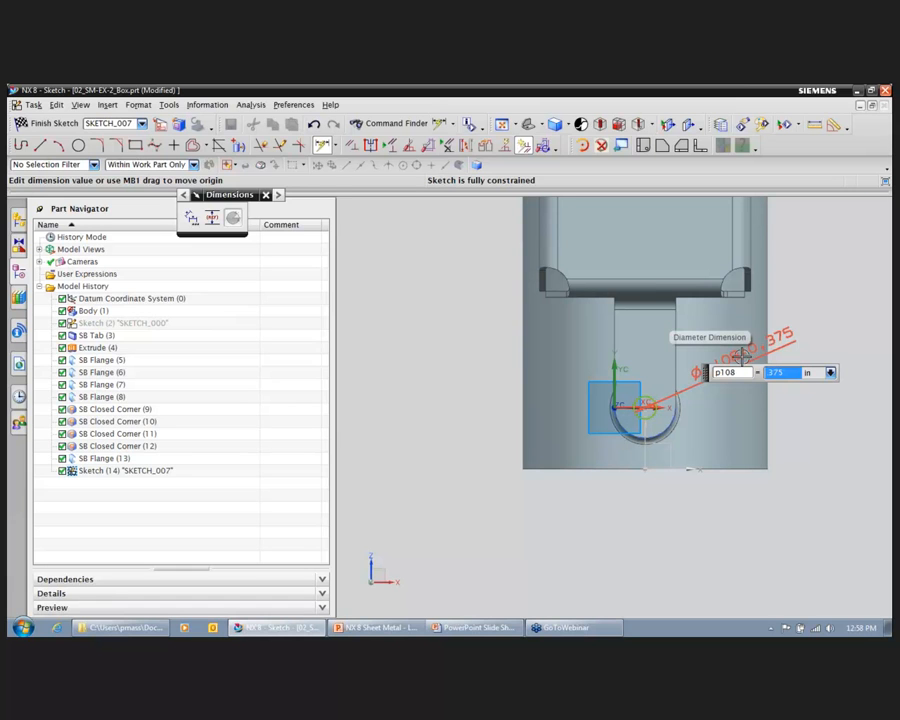
# Step: Finish the sketch and extrude the circle 0.5 in downward, subtracting it from the sheet metal body to cut the bolt hole
pyautogui.click(47, 123)
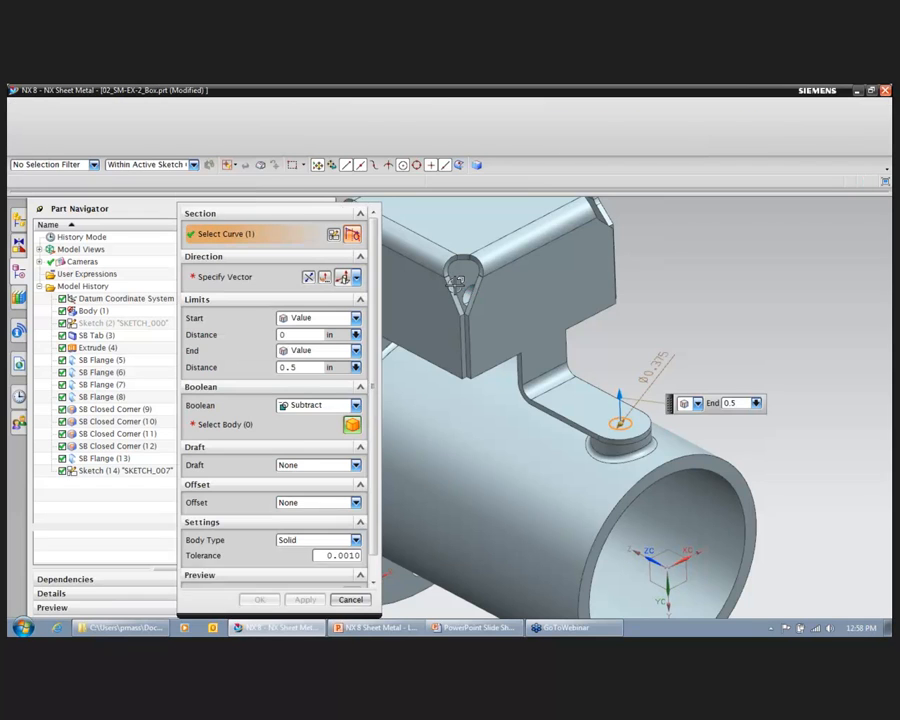
pyautogui.click(308, 277)
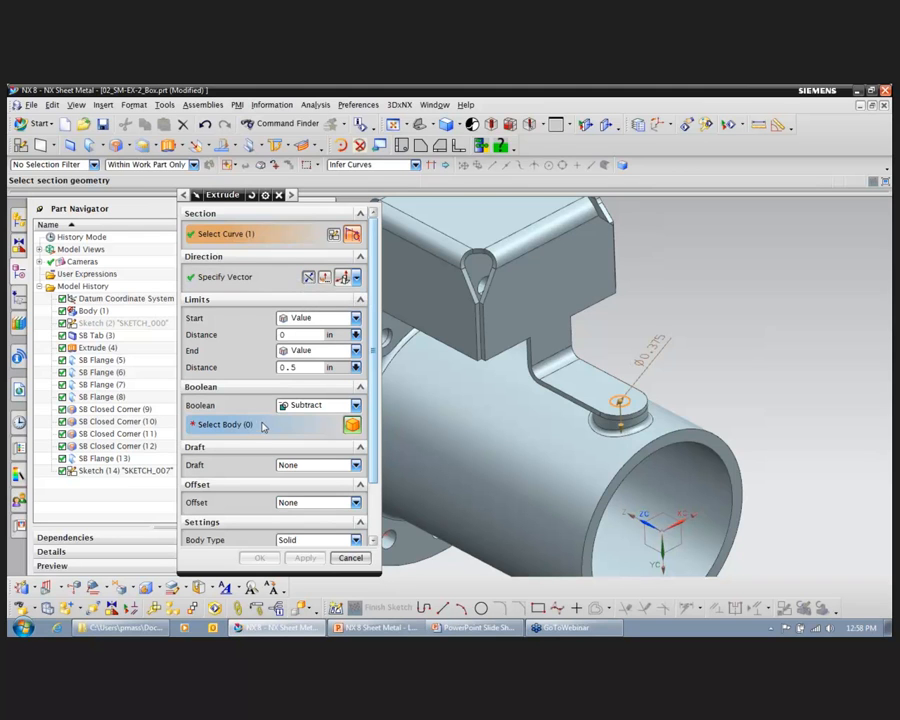
pyautogui.click(225, 424)
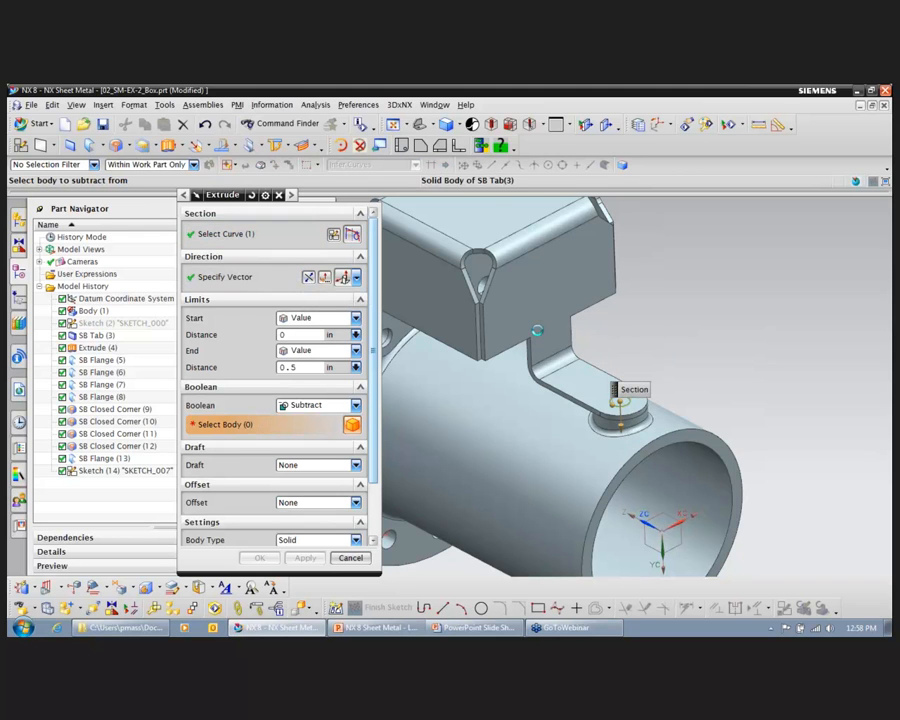
pyautogui.click(537, 331)
pyautogui.click(259, 558)
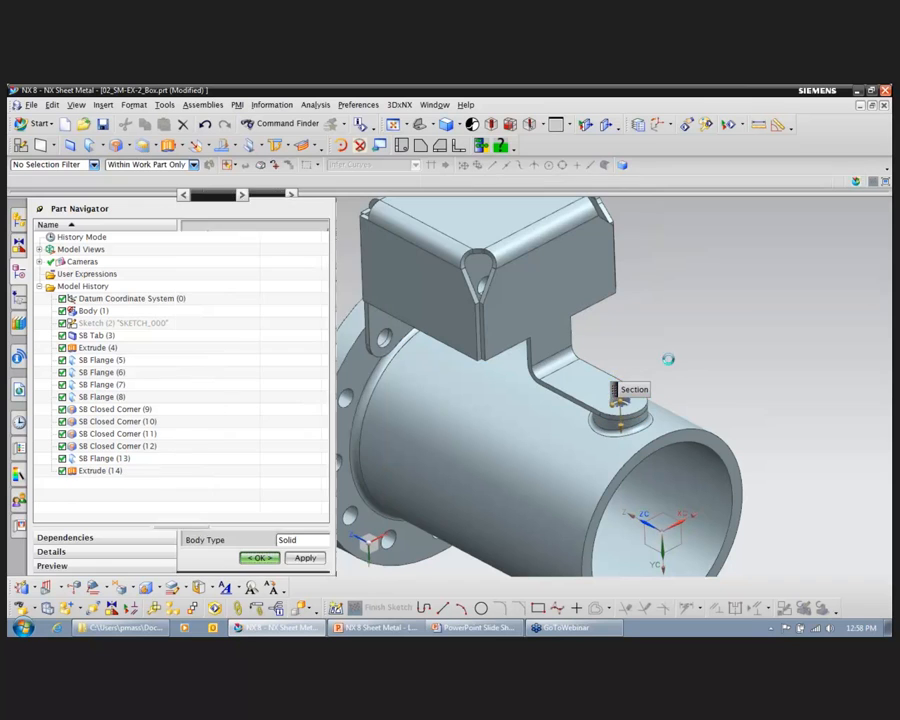
# Step: Start a Break Corner with a 0.25 in blend and select the first inner corner edge beside the mounting flange
pyautogui.moveTo(742, 310); pyautogui.dragTo(742, 310, button='middle')
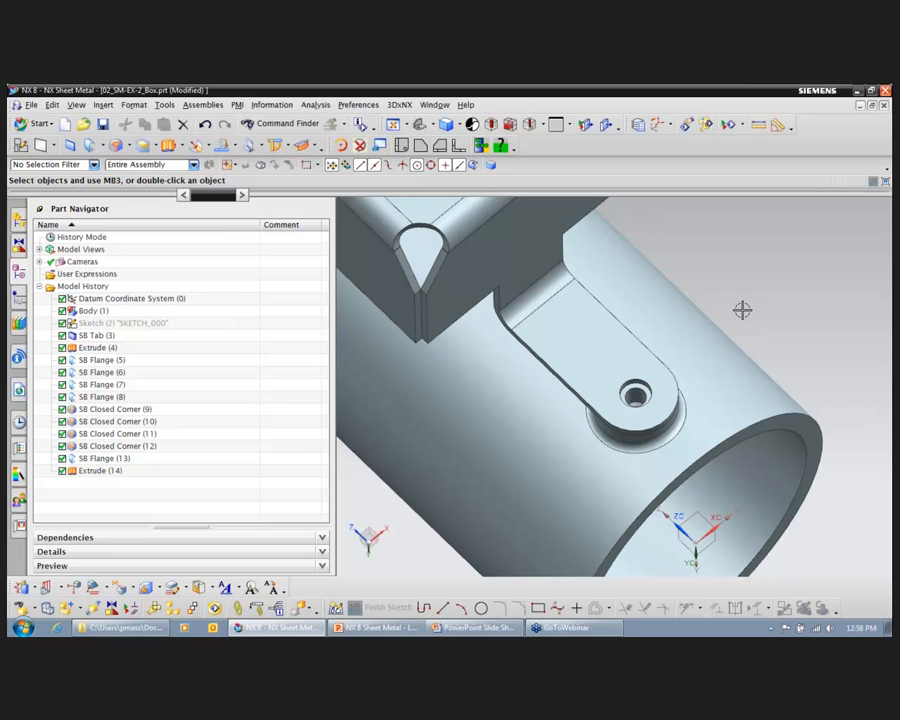
pyautogui.moveTo(742, 310)
pyautogui.mouseDown(button='middle')
pyautogui.moveTo(707, 309)
pyautogui.moveTo(591, 364)
pyautogui.moveTo(693, 321)
pyautogui.moveTo(575, 398)
pyautogui.moveTo(532, 364)
pyautogui.mouseUp(button='middle')
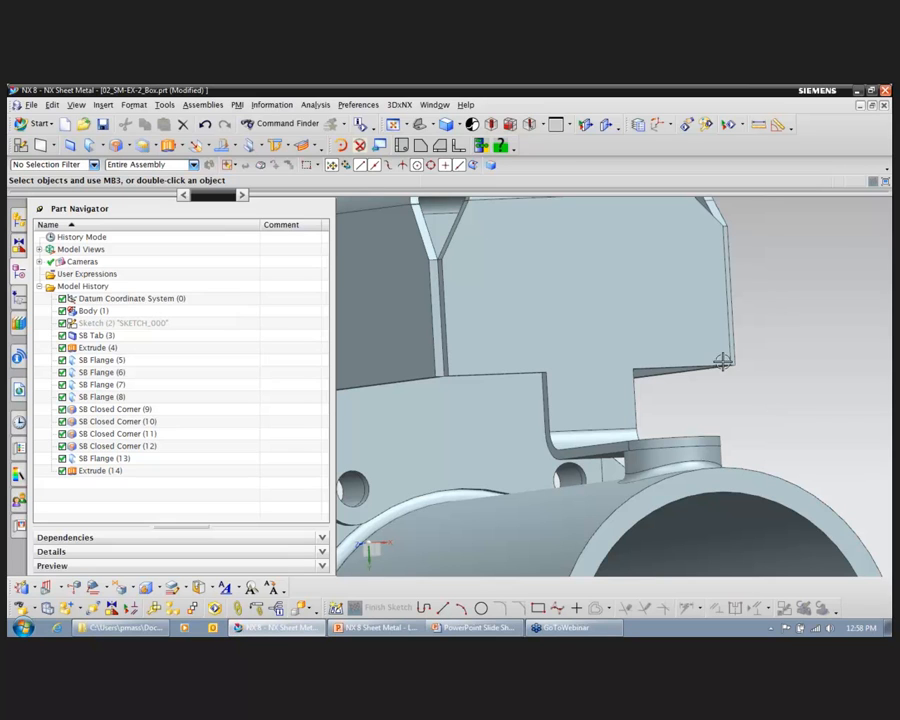
pyautogui.click(128, 145)
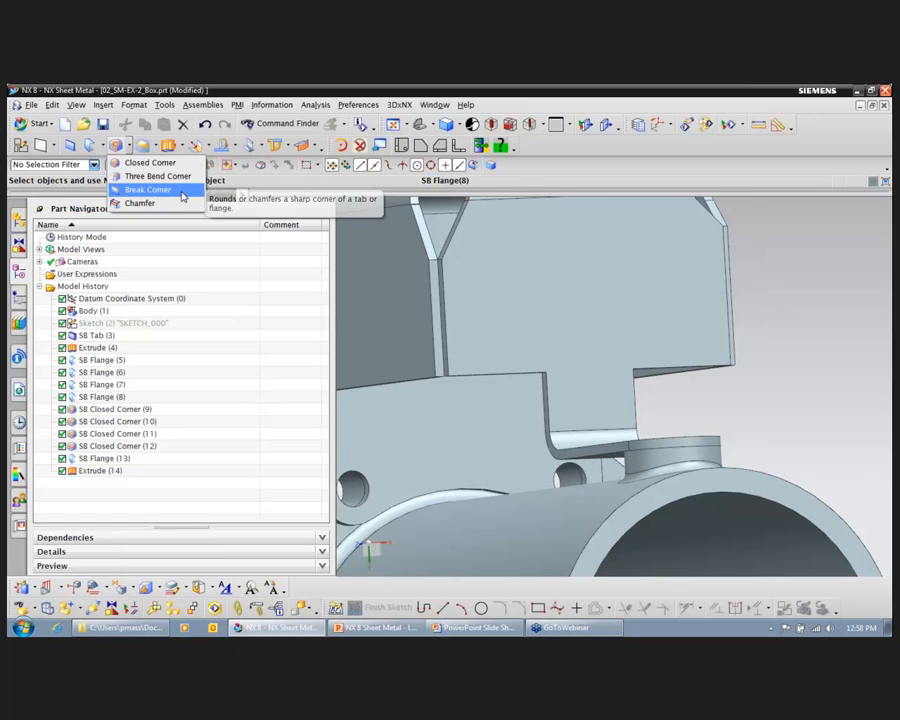
pyautogui.click(182, 197)
pyautogui.scroll(8, 776, 305)
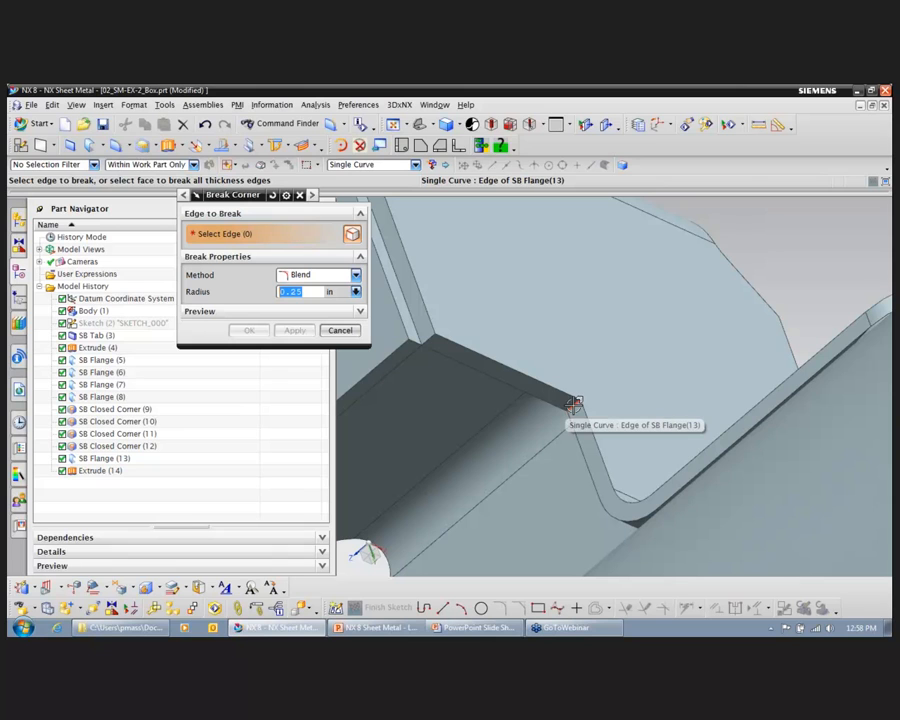
pyautogui.click(574, 405)
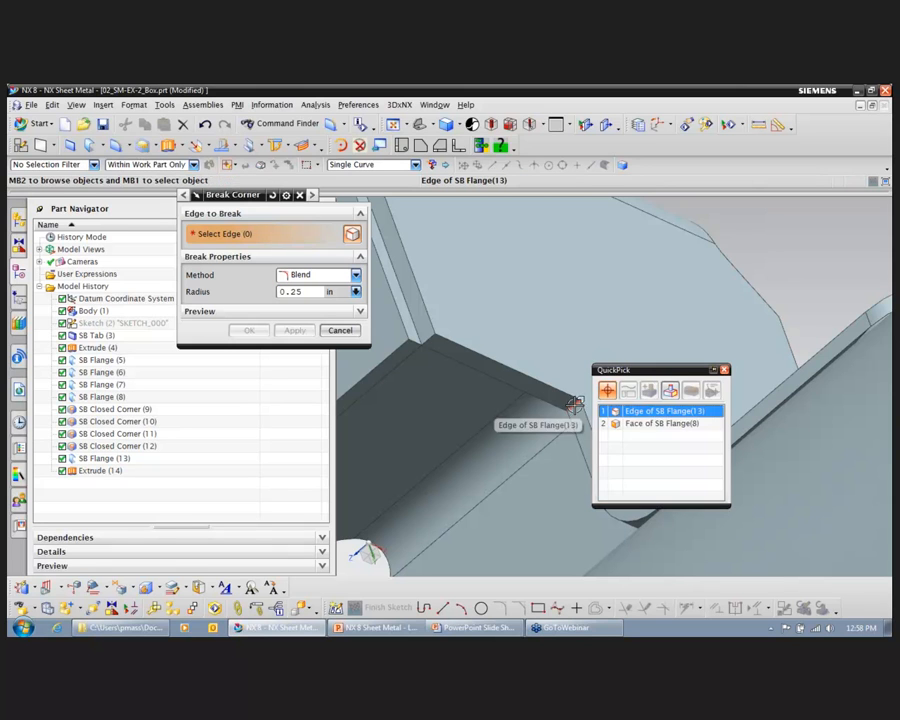
pyautogui.click(658, 412)
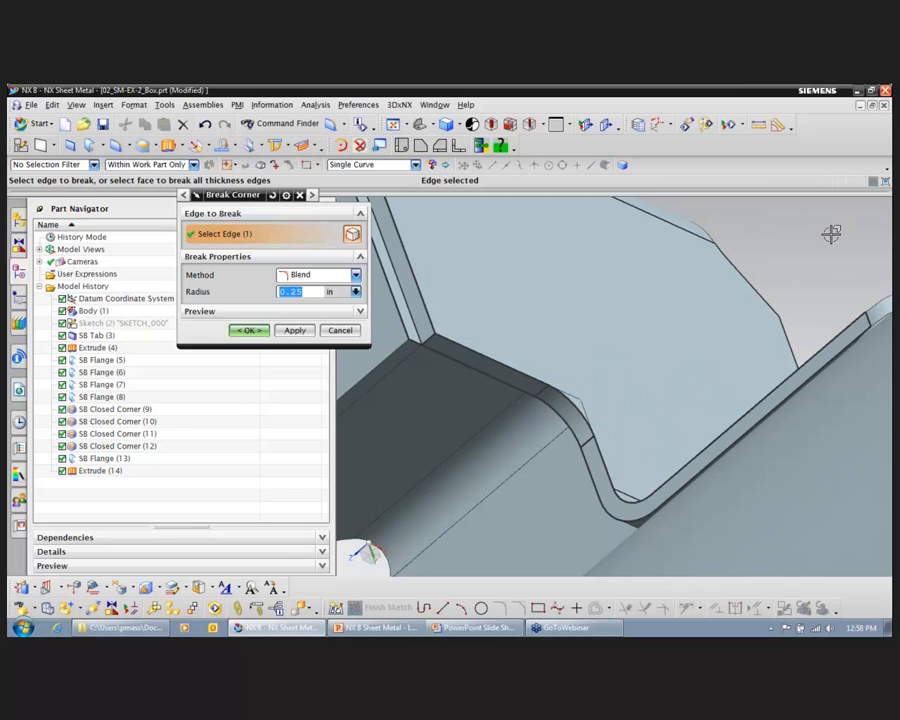
# Step: Add the matching corner edge on the flange's other side and create the 0.25 in corner blends
pyautogui.moveTo(847, 236); pyautogui.dragTo(706, 430, button='middle')
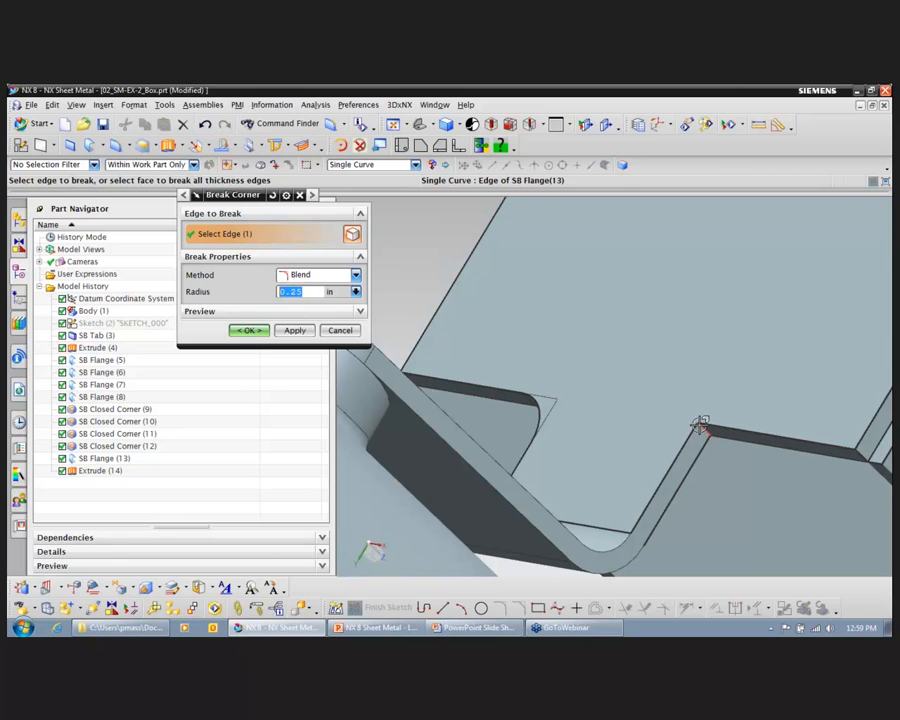
pyautogui.click(702, 425)
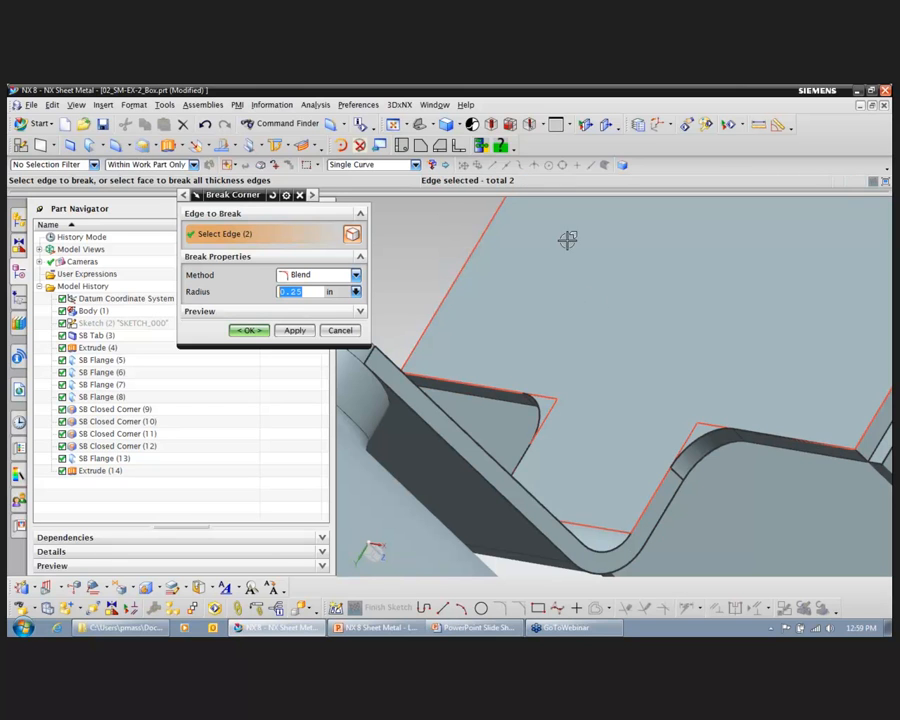
pyautogui.click(248, 330)
pyautogui.press('F8')
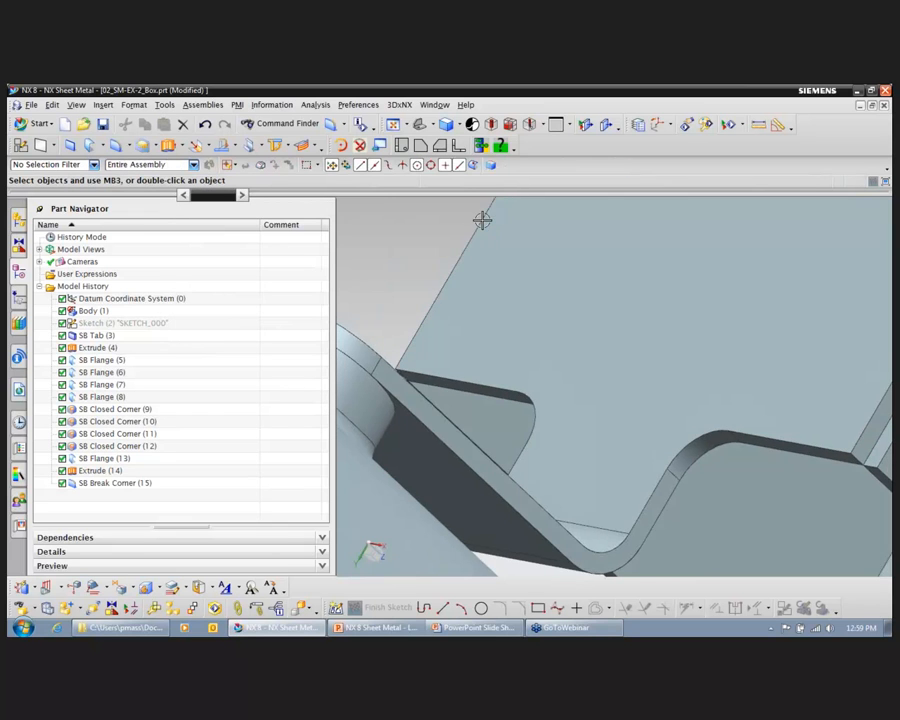
pyautogui.press('Home')
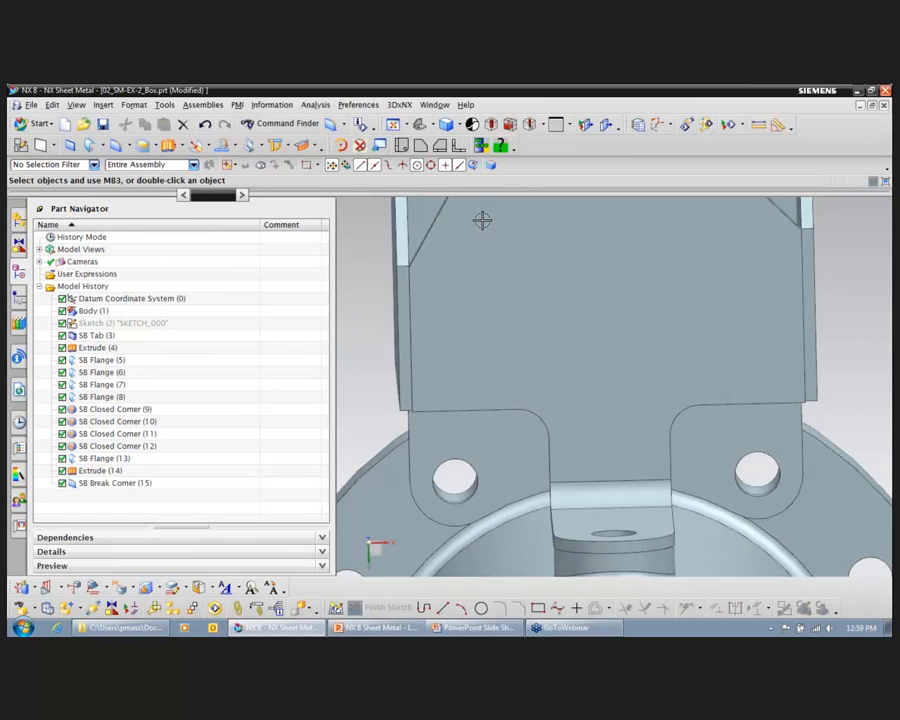
pyautogui.moveTo(801, 293); pyautogui.dragTo(679, 256, button='middle')
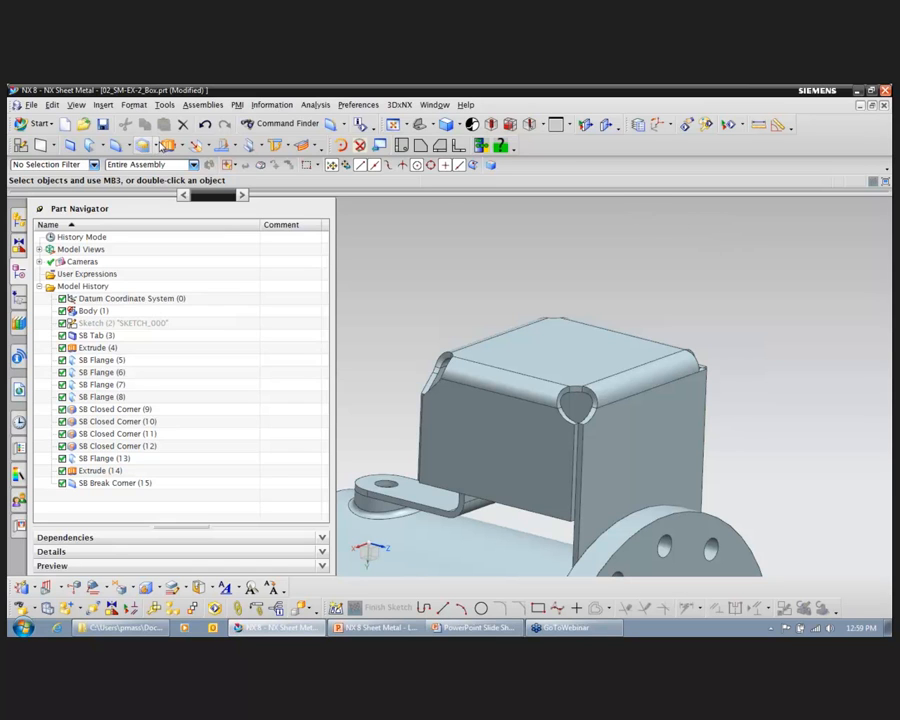
pyautogui.click(155, 148)
pyautogui.click(173, 146)
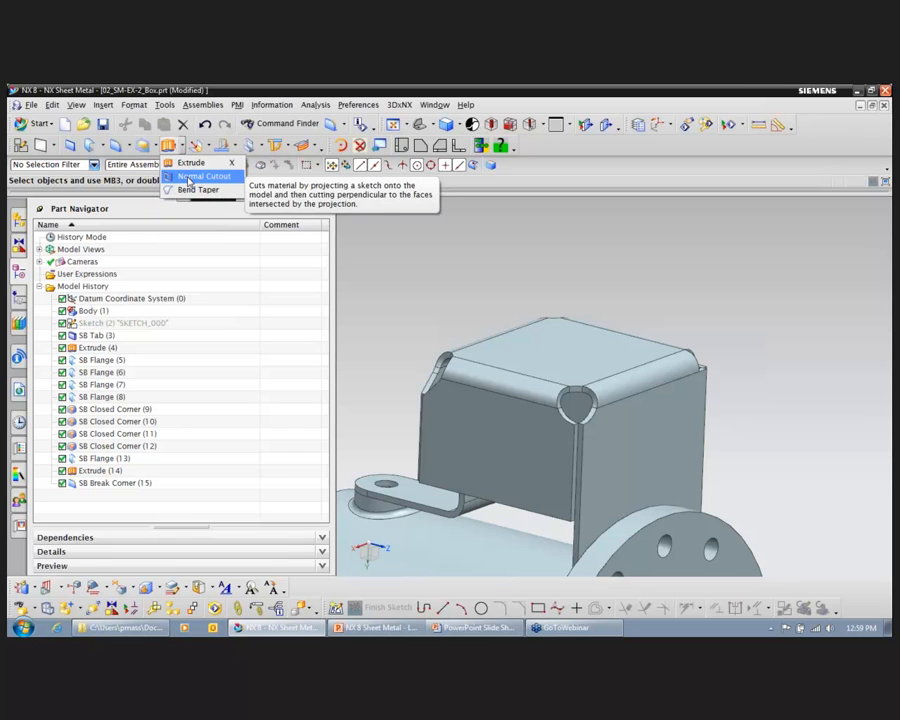
pyautogui.click(189, 178)
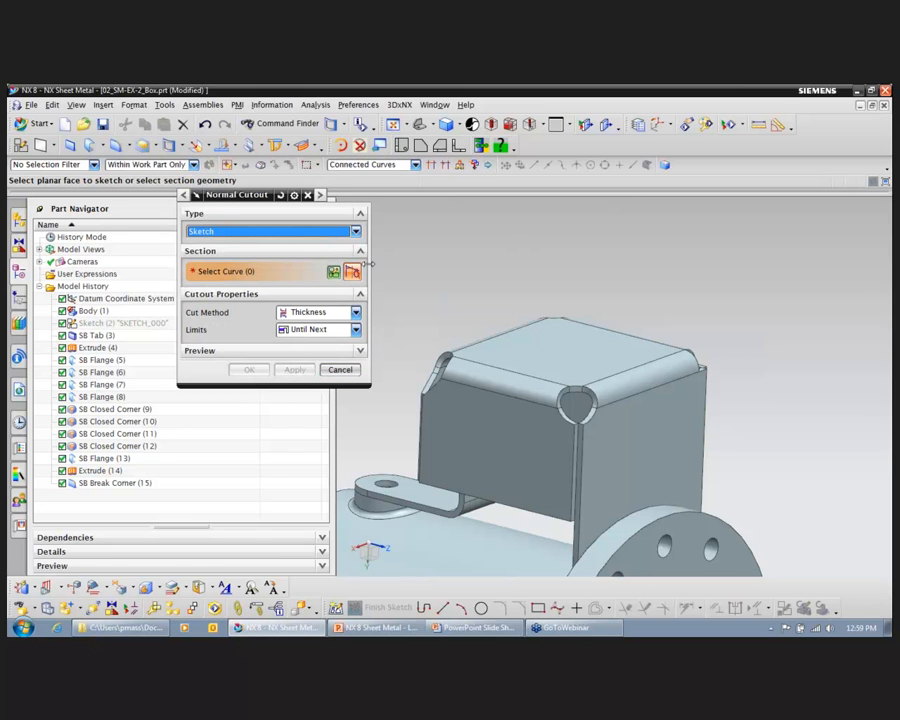
pyautogui.click(340, 371)
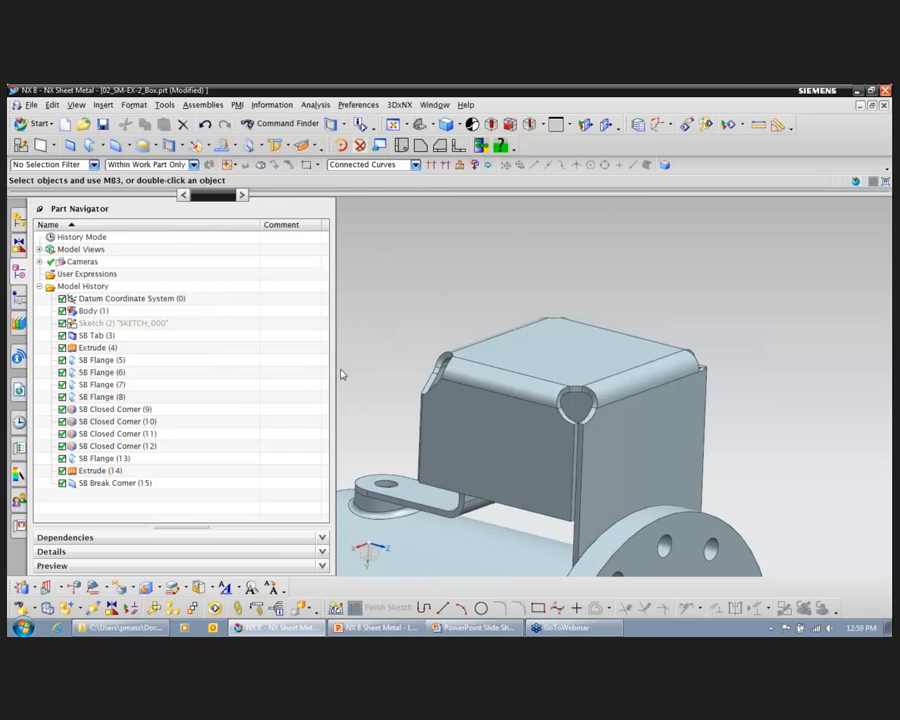
# Step: Create a datum plane at 45° to the box's top face through its bend edge facing the pipe's end flange, offset 0.5 in and extended downward
pyautogui.click(45, 147)
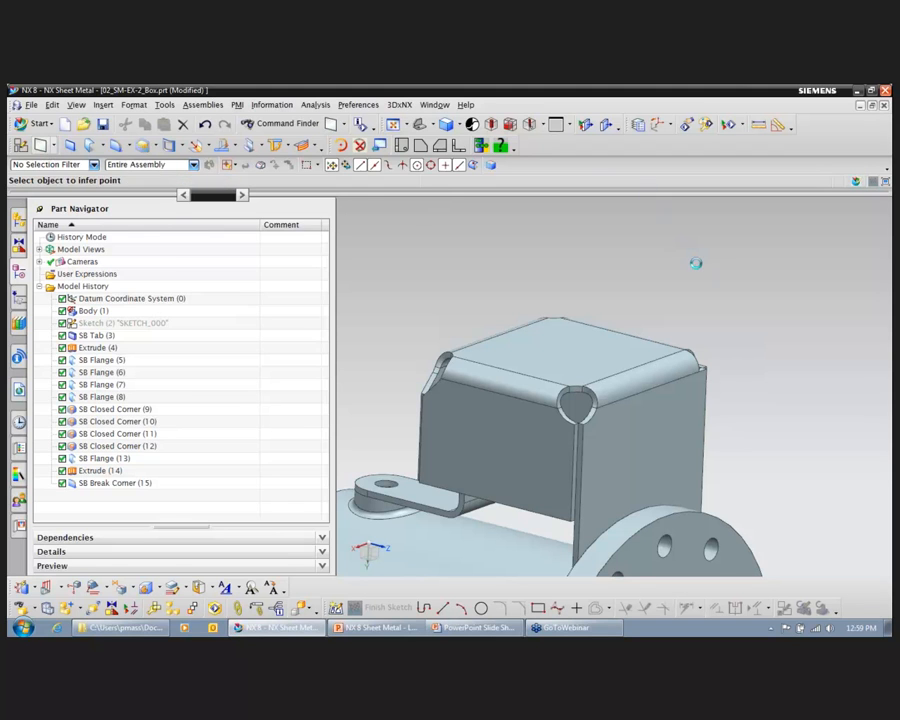
pyautogui.click(603, 350)
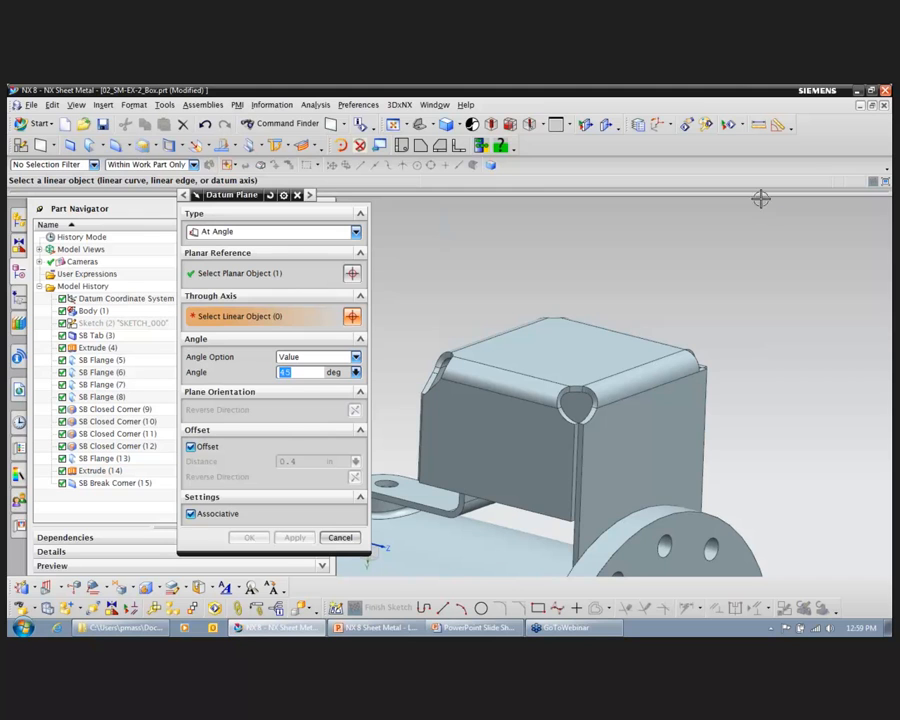
pyautogui.click(655, 362)
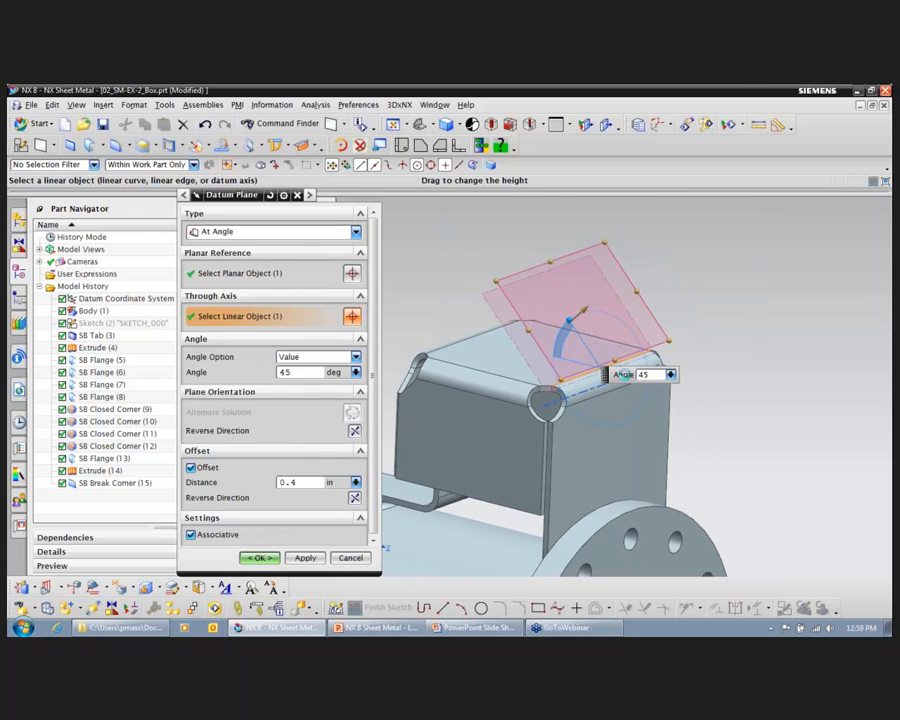
pyautogui.moveTo(605, 374); pyautogui.dragTo(687, 444)
pyautogui.moveTo(596, 305); pyautogui.dragTo(586, 309)
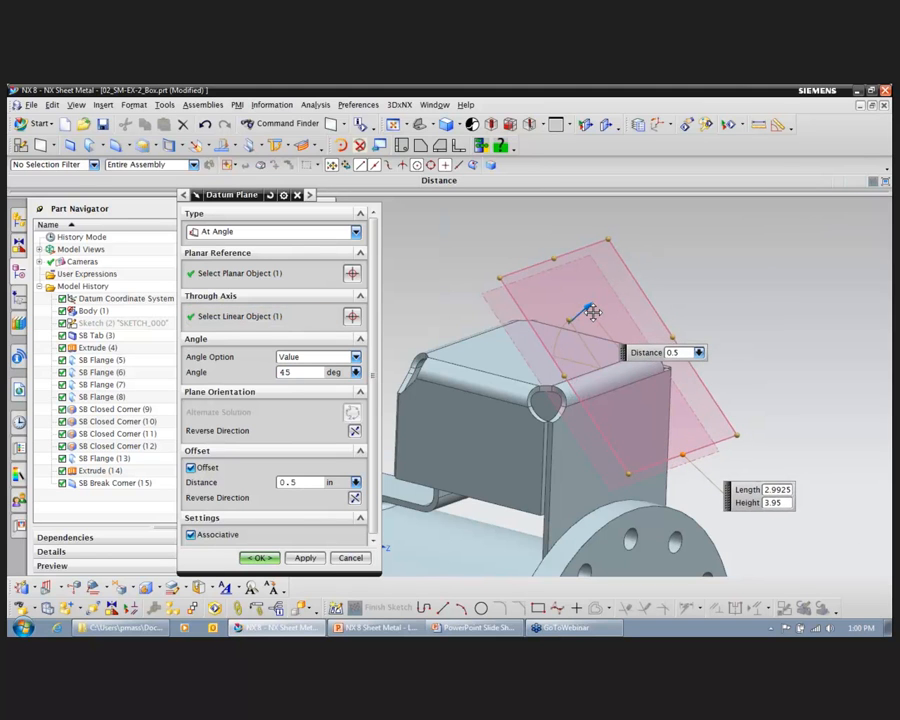
pyautogui.click(258, 557)
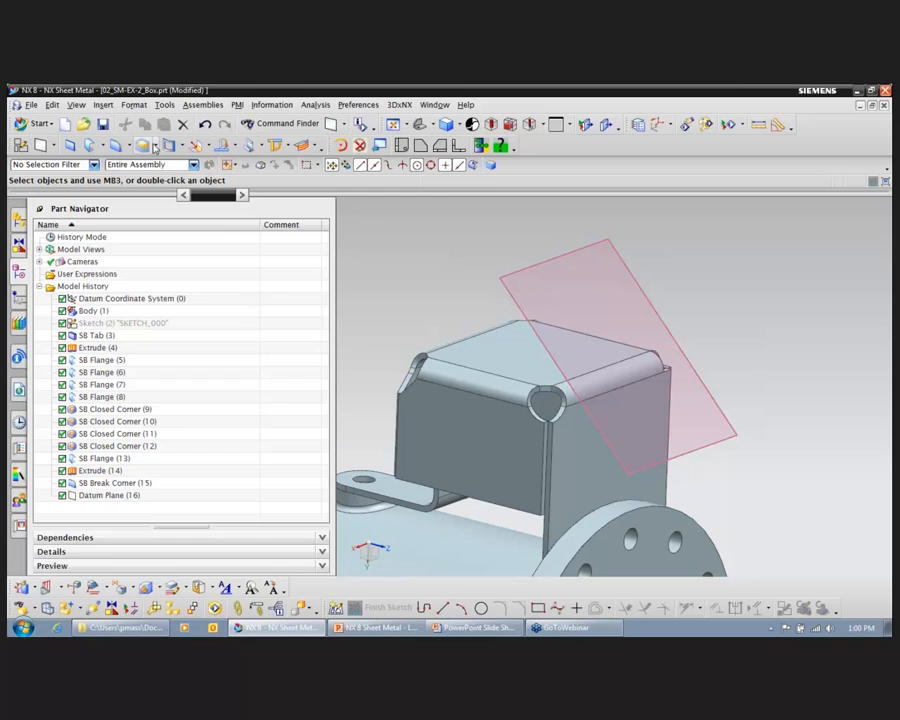
# Step: Start a Normal Cutout and sketch a rectangle about 0.75 by 1.3 in on the angled datum plane, across the bend, then finish the sketch
pyautogui.click(180, 146)
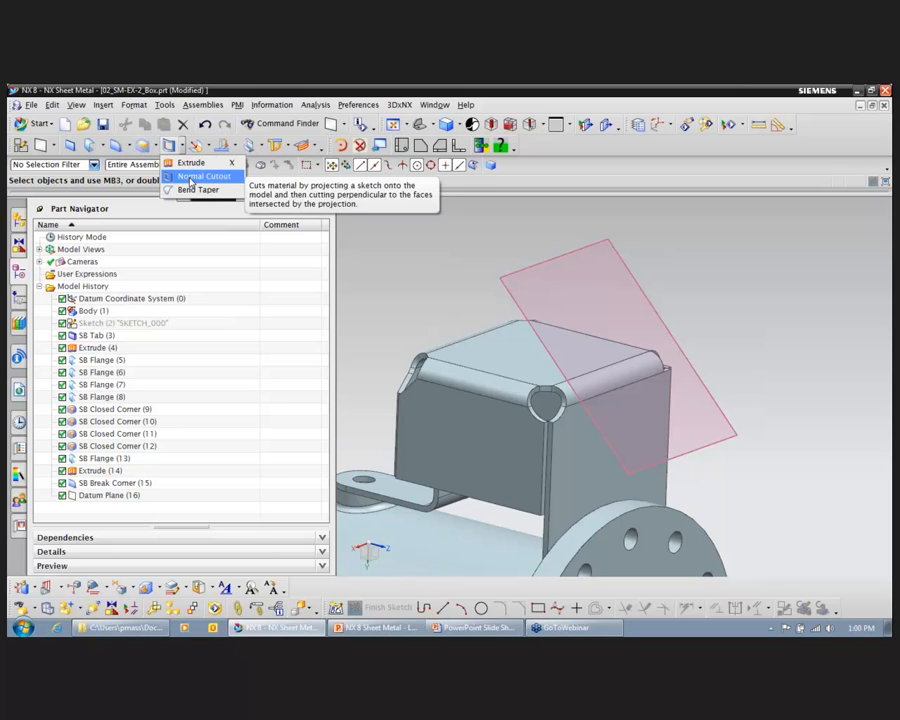
pyautogui.click(191, 181)
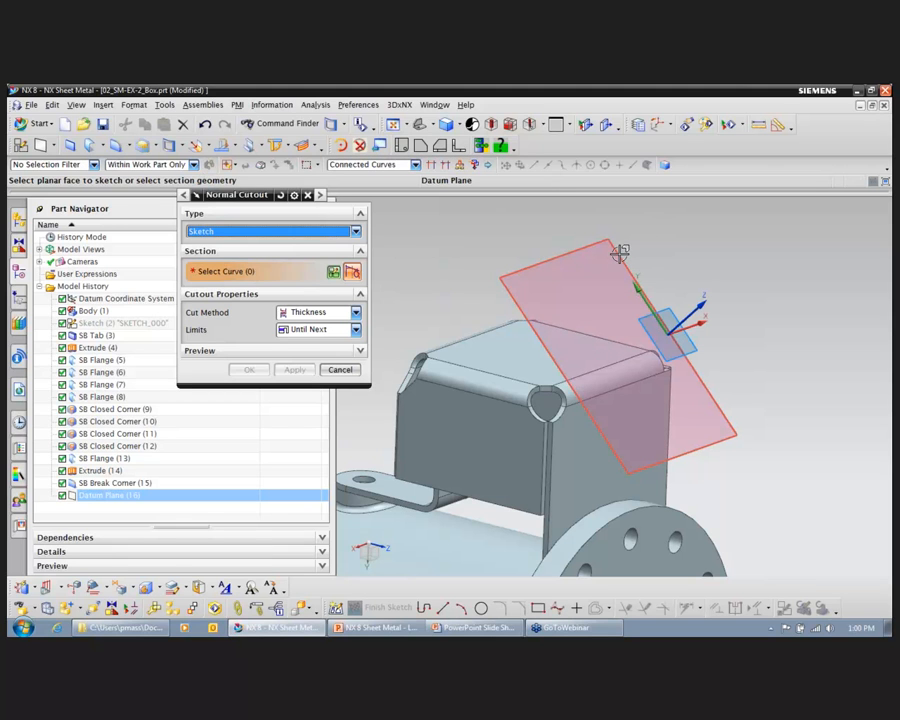
pyautogui.click(620, 250)
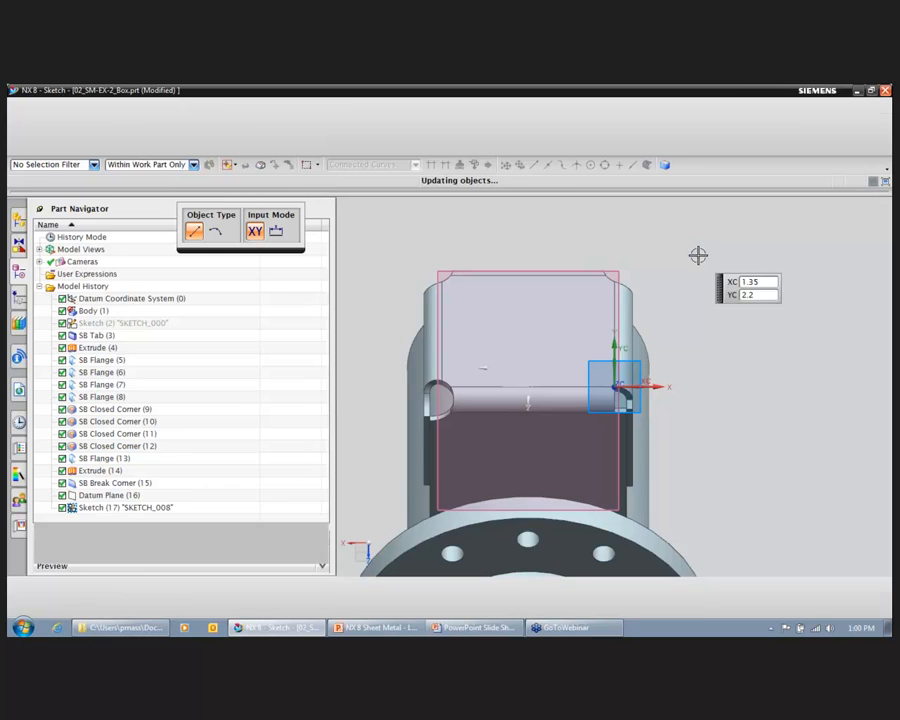
pyautogui.press('r')
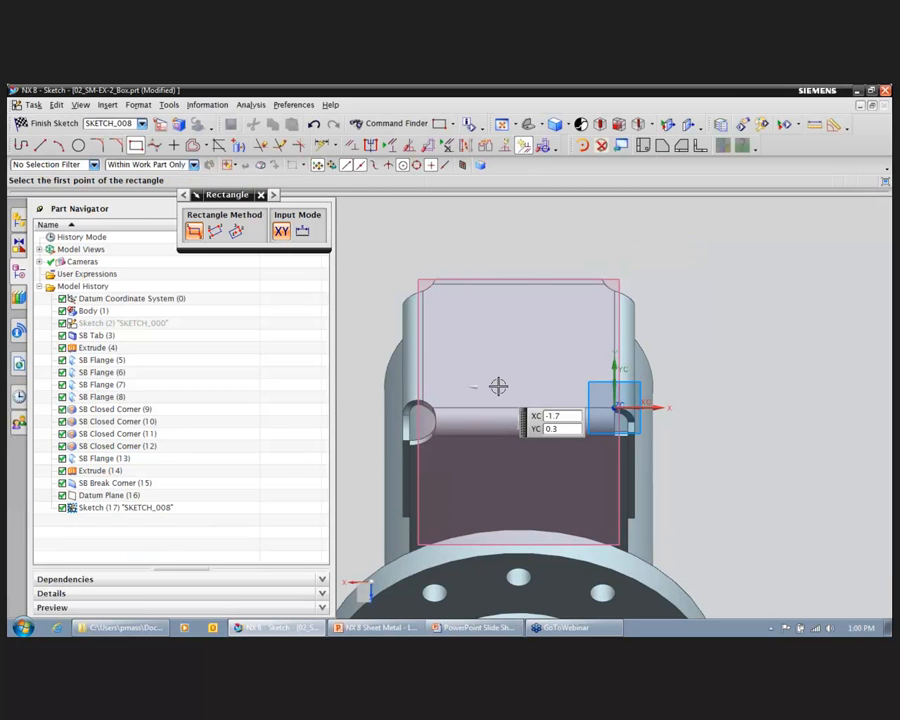
pyautogui.click(494, 378)
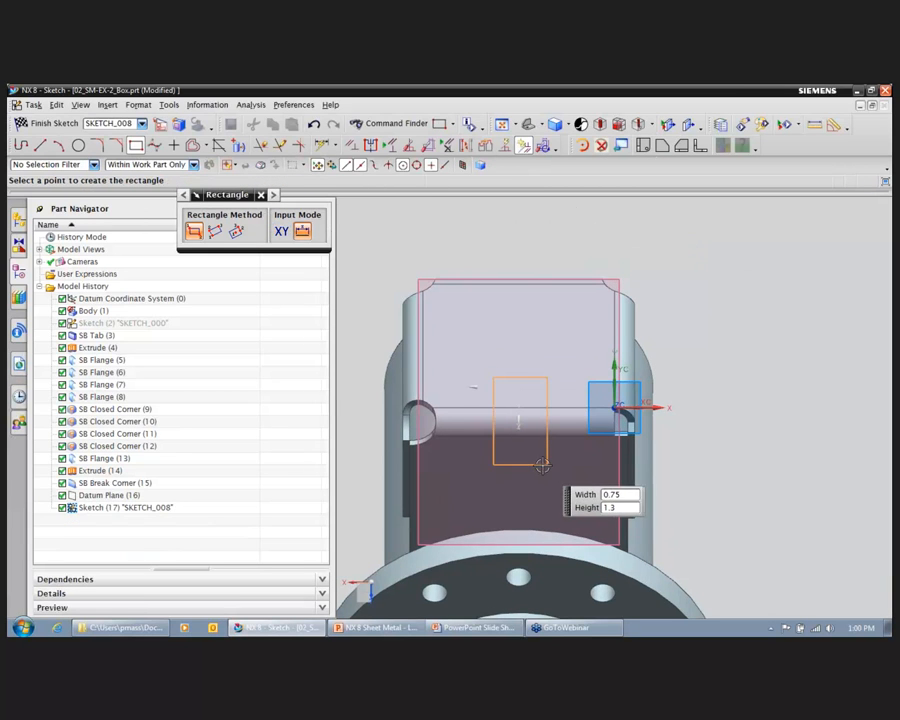
pyautogui.click(544, 467)
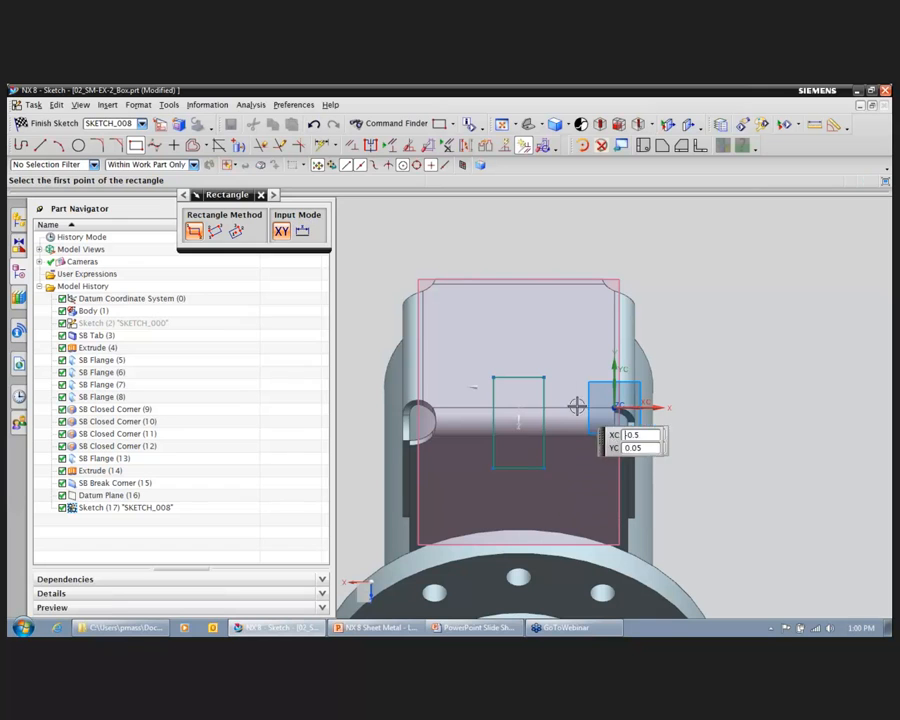
pyautogui.click(46, 125)
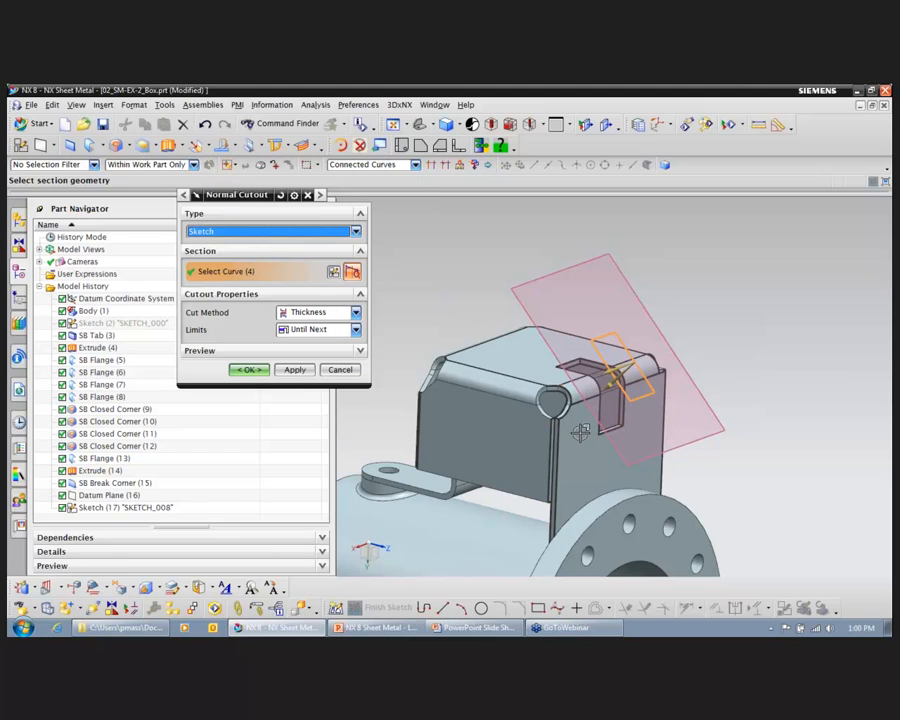
# Step: Create the normal cutout across the bend using the Thickness cut method and the Until Next limit
pyautogui.click(250, 370)
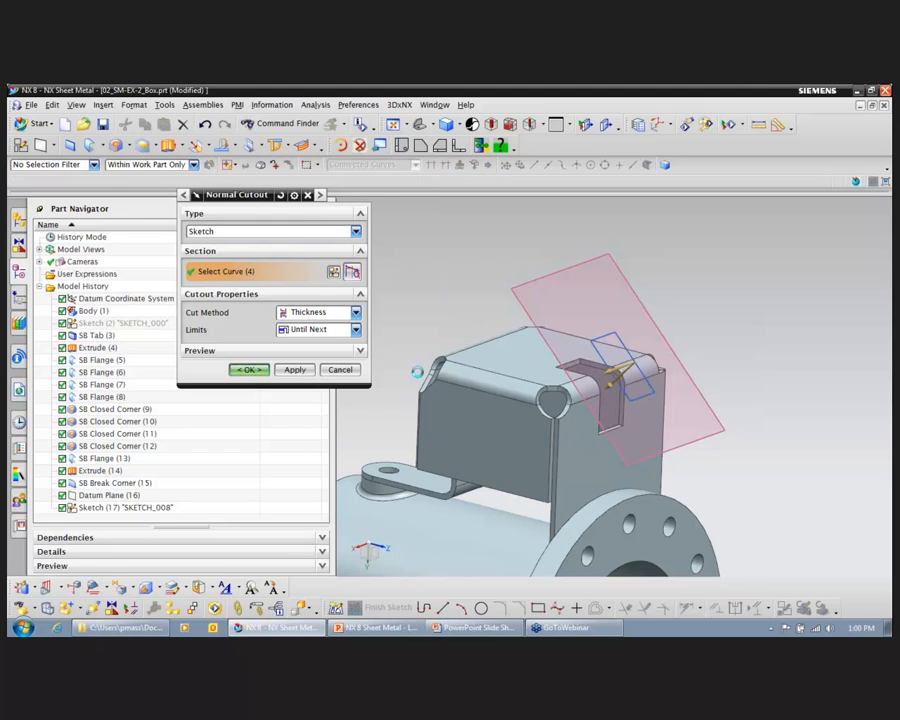
pyautogui.moveTo(660, 396); pyautogui.dragTo(709, 395, button='middle')
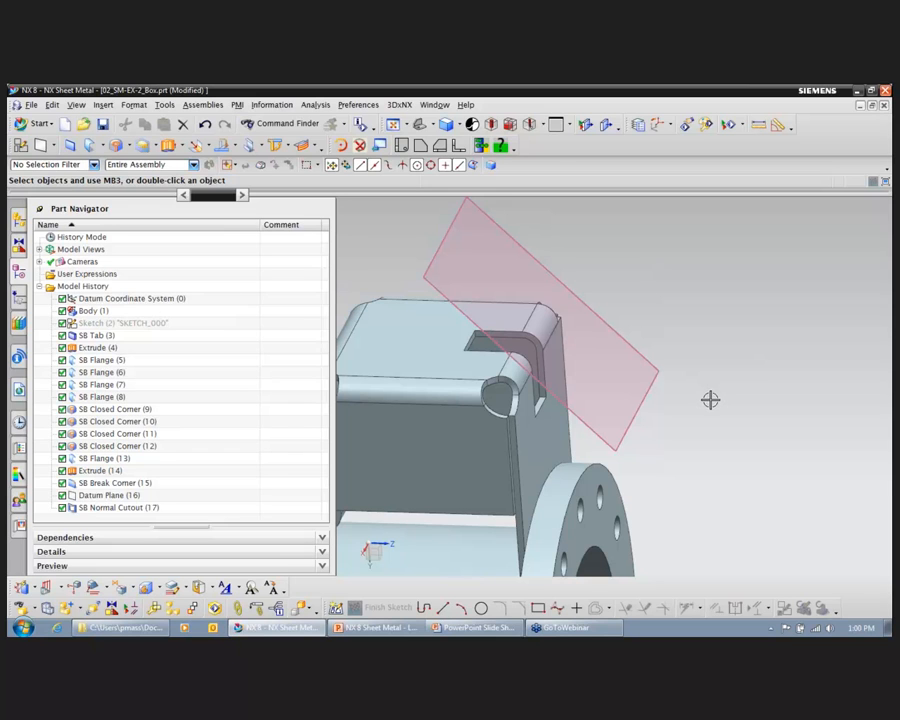
pyautogui.moveTo(754, 300); pyautogui.dragTo(743, 425, button='middle')
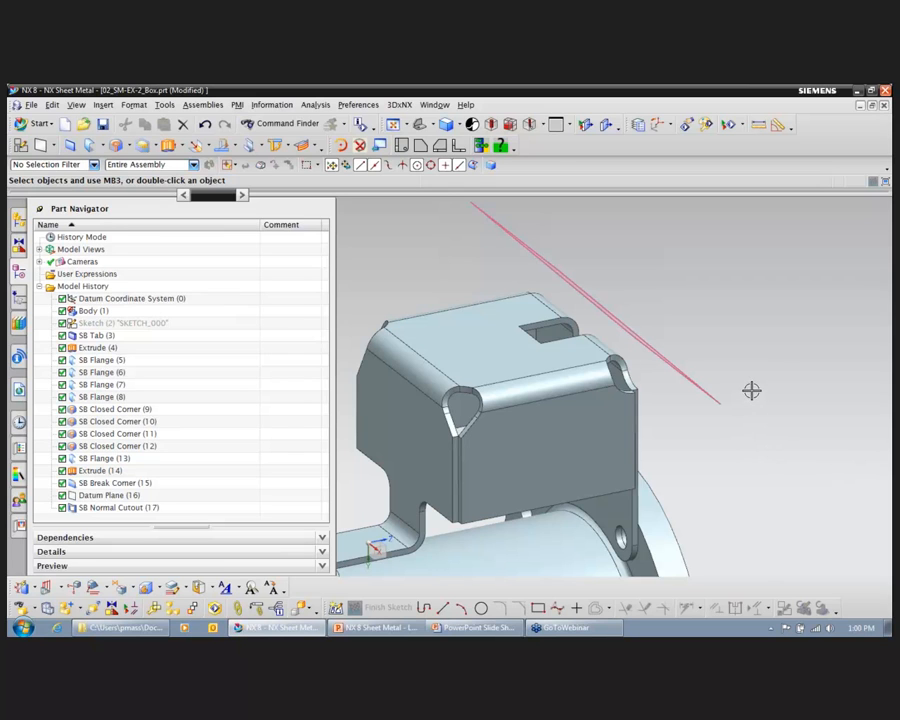
# Step: Unbend the long side flange beside the normal cutout, keeping the box's top face stationary
pyautogui.click(235, 148)
pyautogui.click(241, 166)
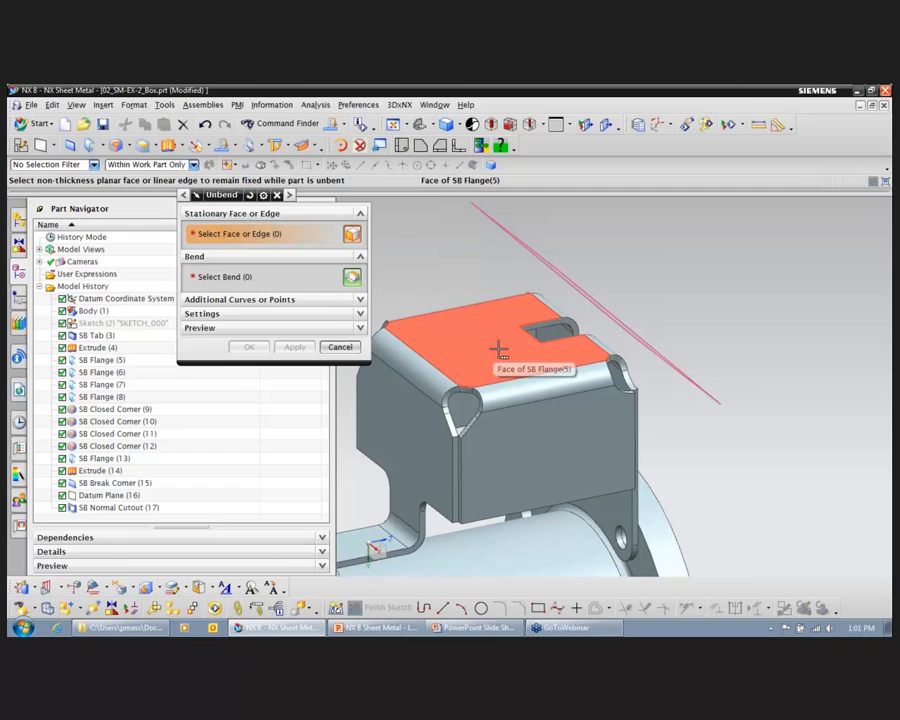
pyautogui.click(498, 349)
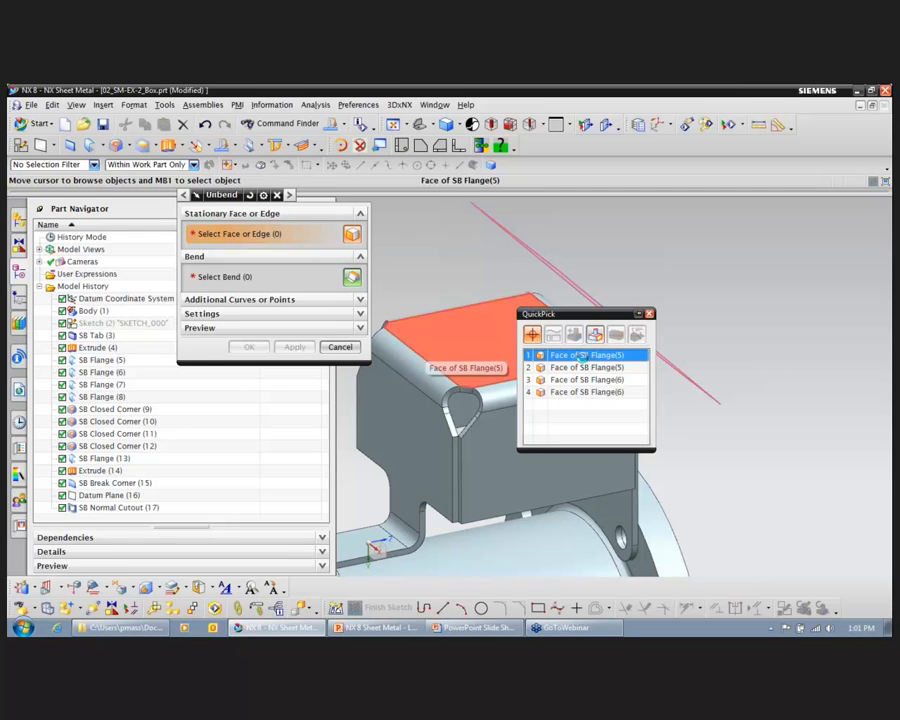
pyautogui.click(580, 356)
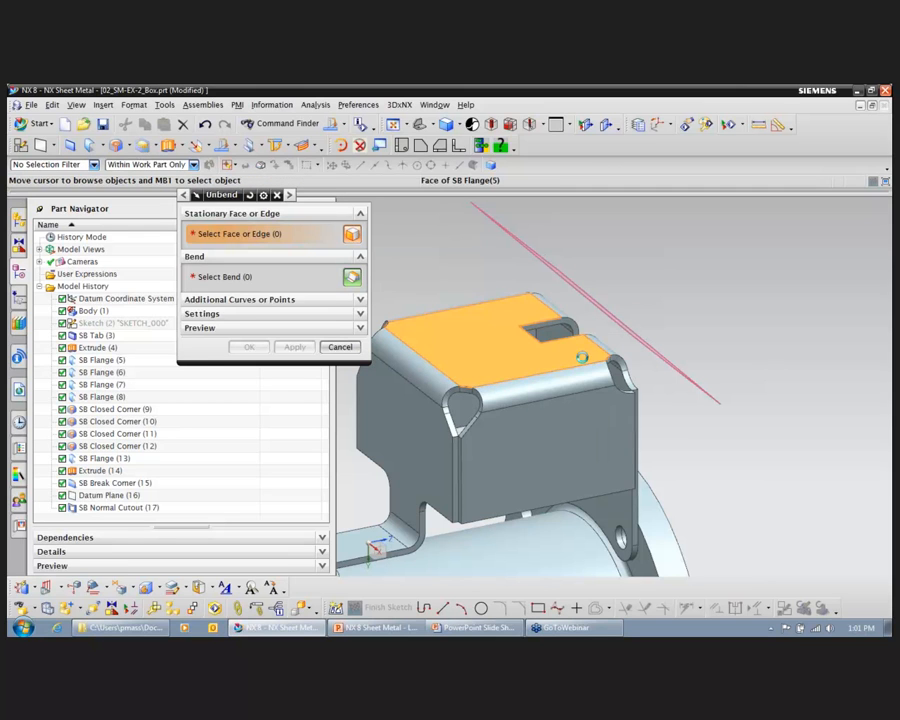
pyautogui.click(510, 403)
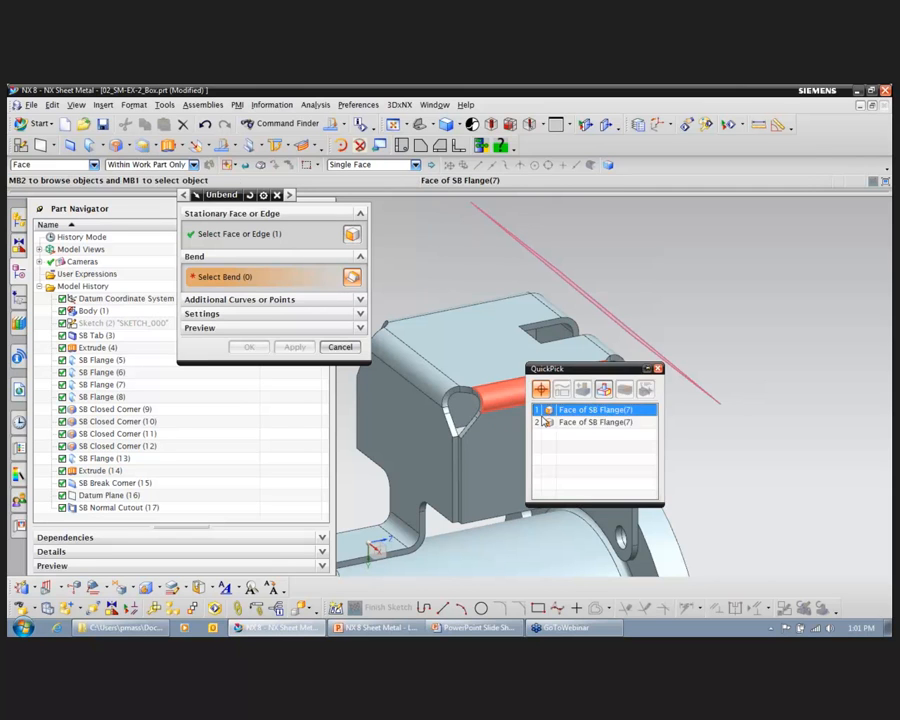
pyautogui.click(575, 408)
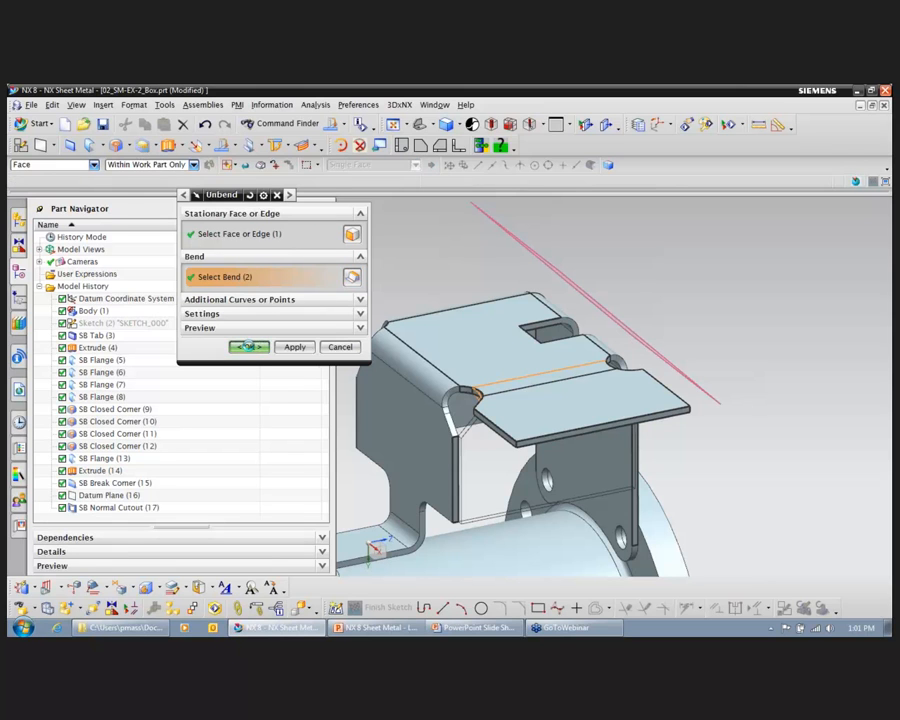
pyautogui.click(250, 347)
# Step: Start an Extrude and sketch a circle about 1.04 in in diameter centred across the flattened bend, then finish the sketch
pyautogui.click(180, 146)
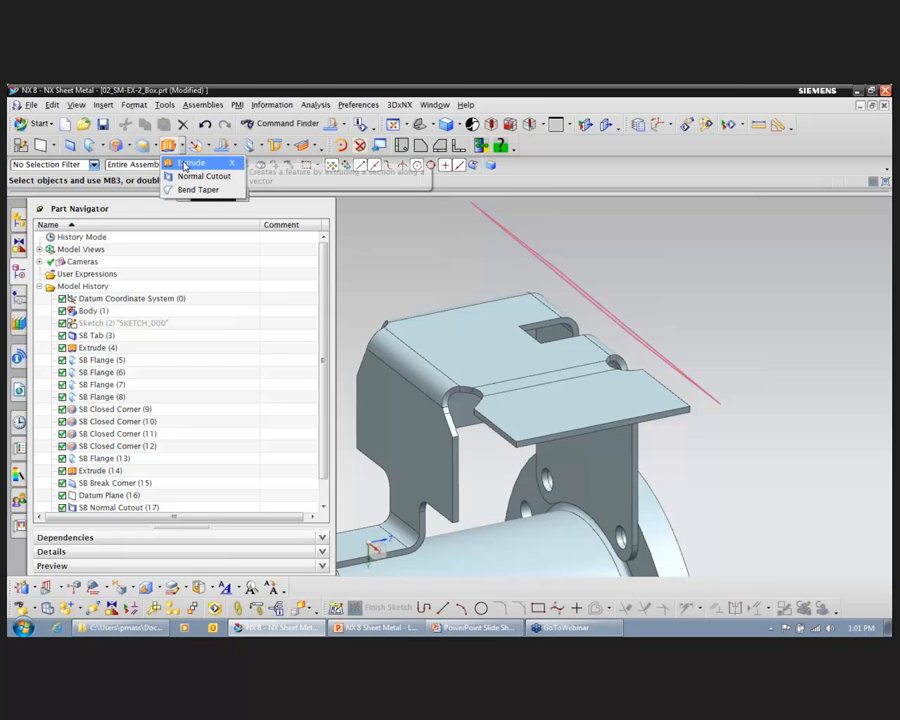
pyautogui.click(184, 166)
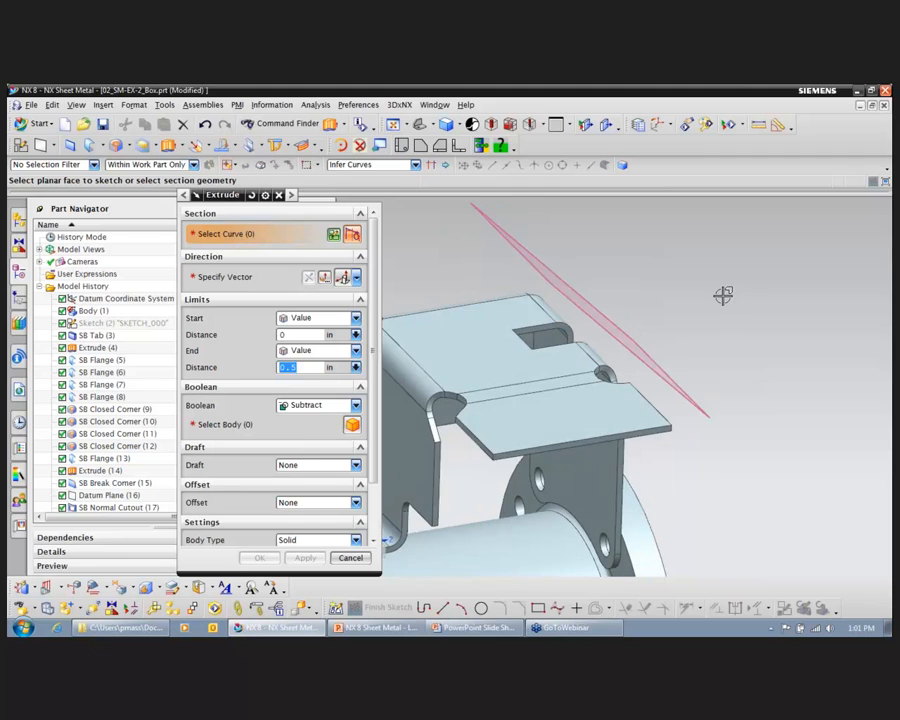
pyautogui.click(534, 425)
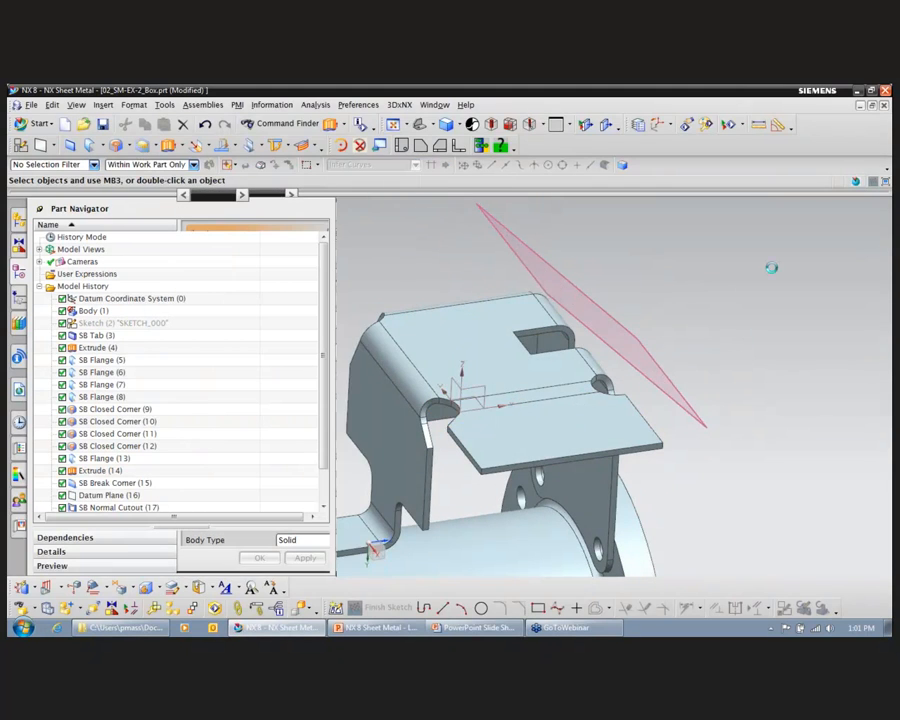
pyautogui.click(79, 145)
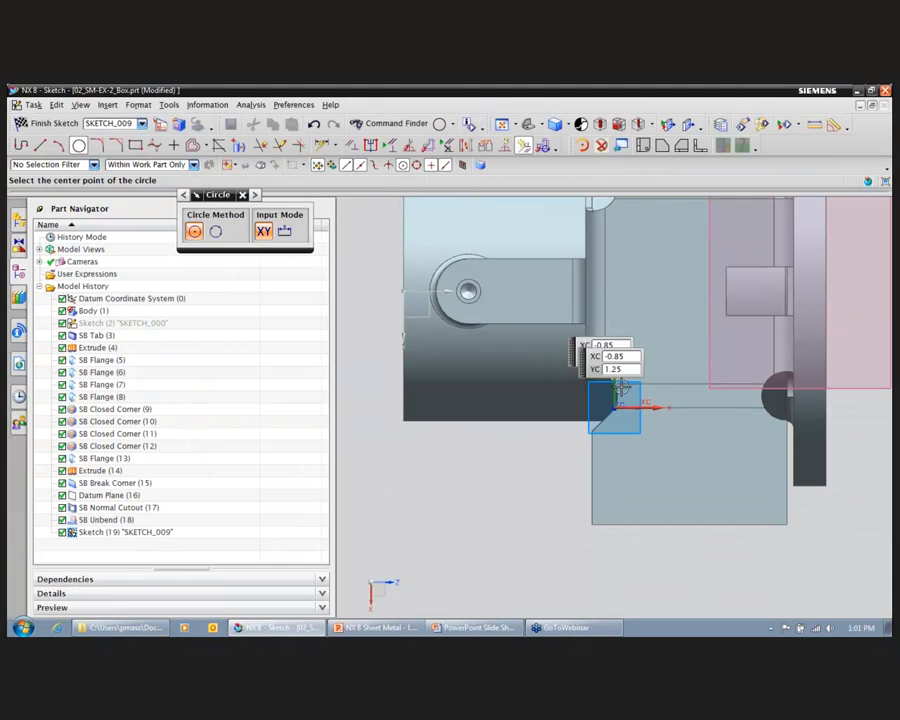
pyautogui.click(686, 392)
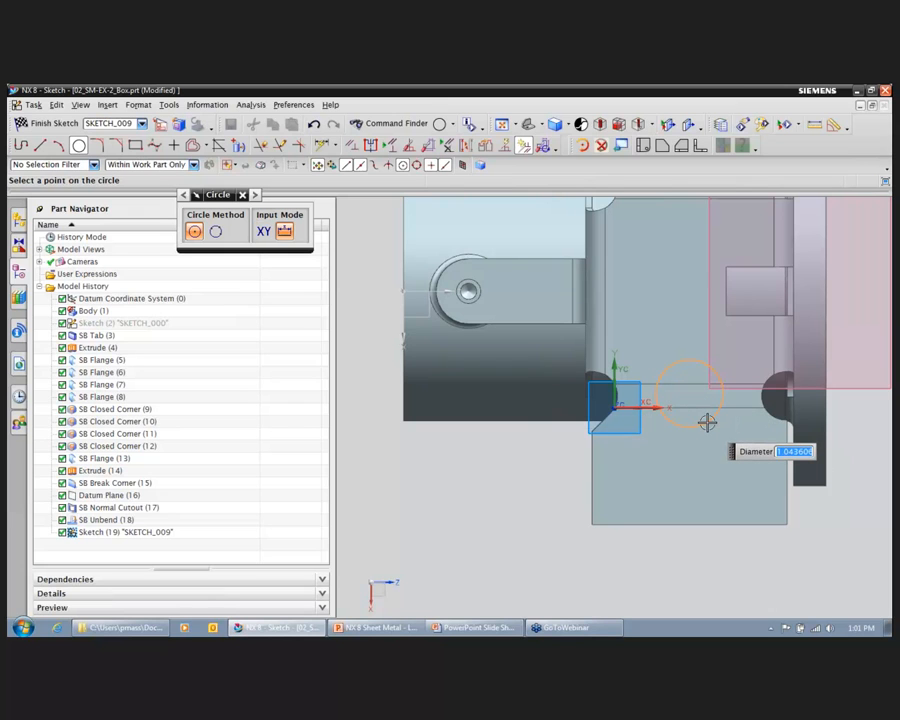
pyautogui.click(707, 423)
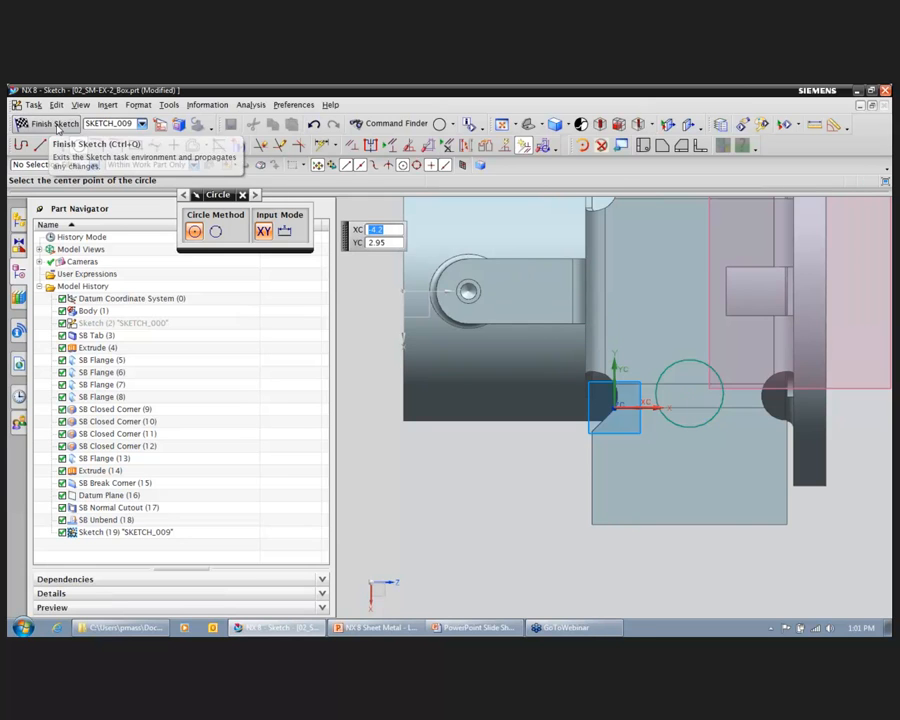
pyautogui.click(52, 123)
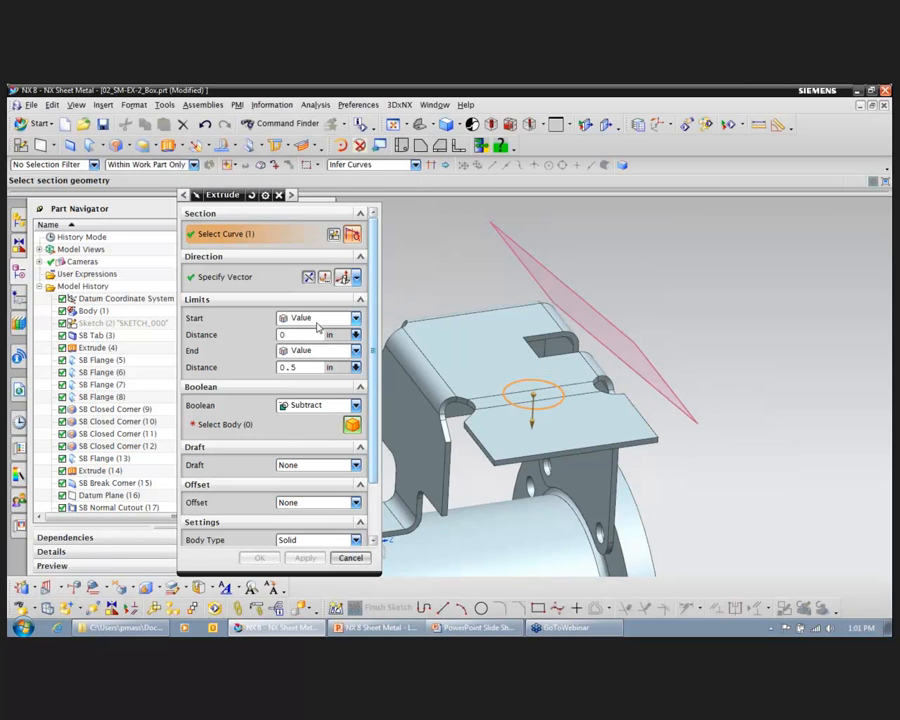
# Step: Subtract the circle's 0.5 in extrusion from the sheet metal box to cut a hole through the flattened bend
pyautogui.click(277, 429)
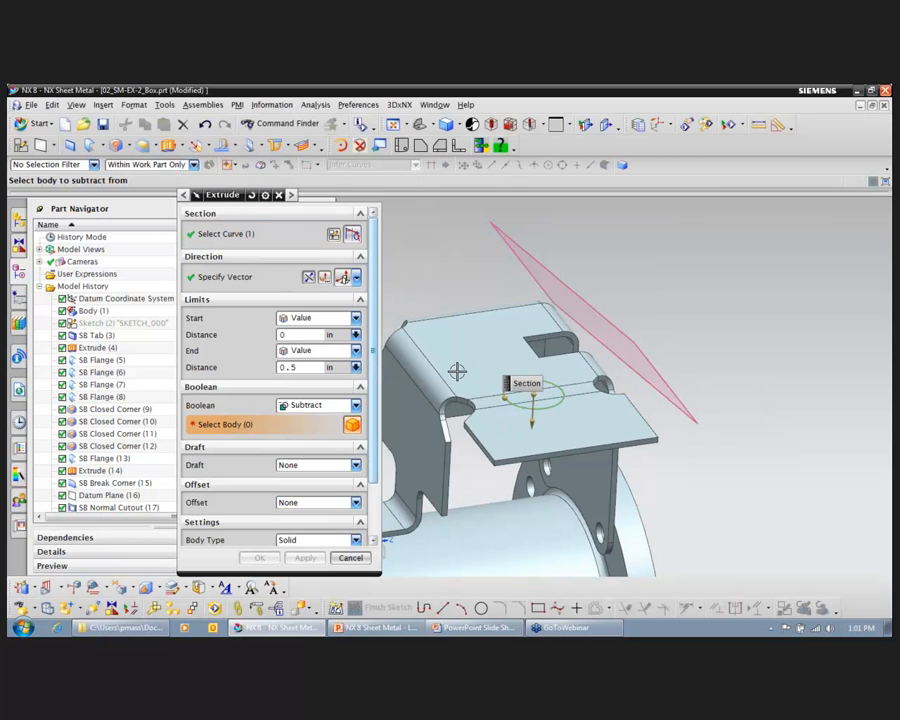
pyautogui.click(483, 300)
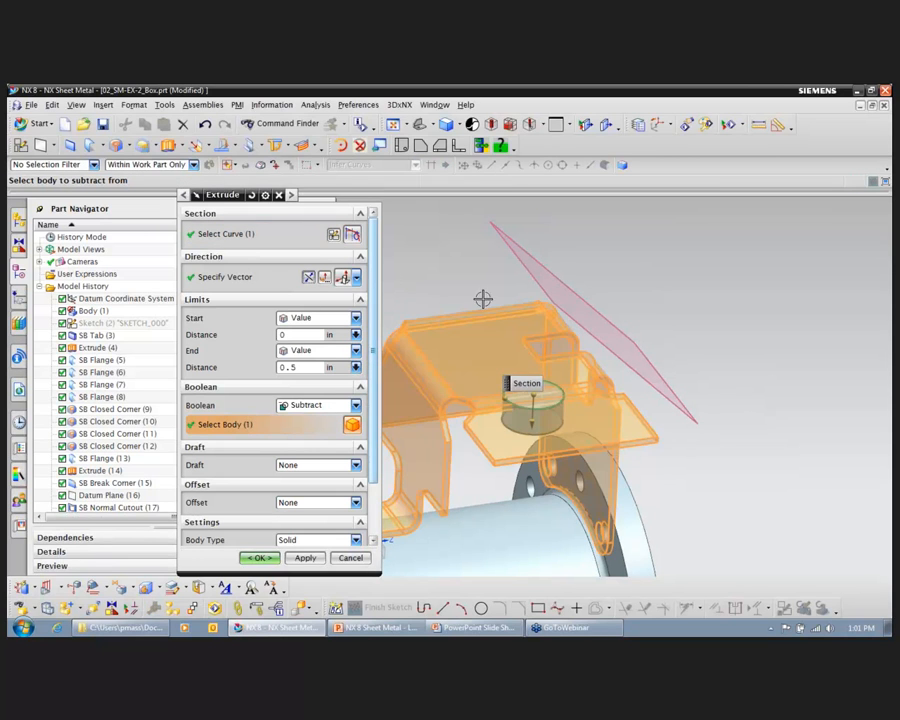
pyautogui.click(260, 558)
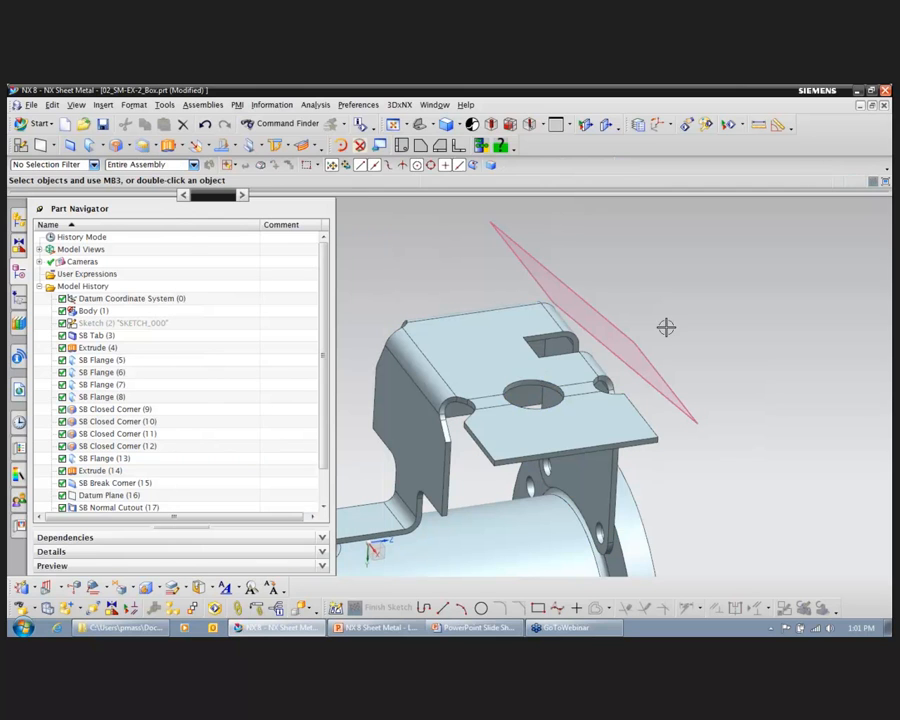
# Step: Rebend the flattened side flange with the circular cut running across its bend
pyautogui.click(235, 146)
pyautogui.click(240, 177)
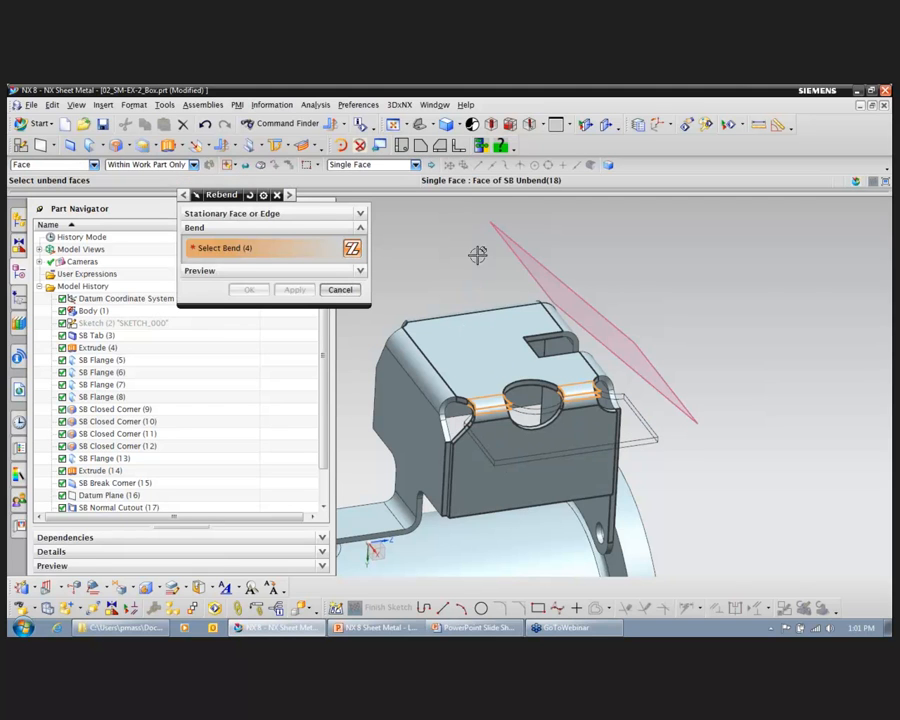
pyautogui.click(248, 290)
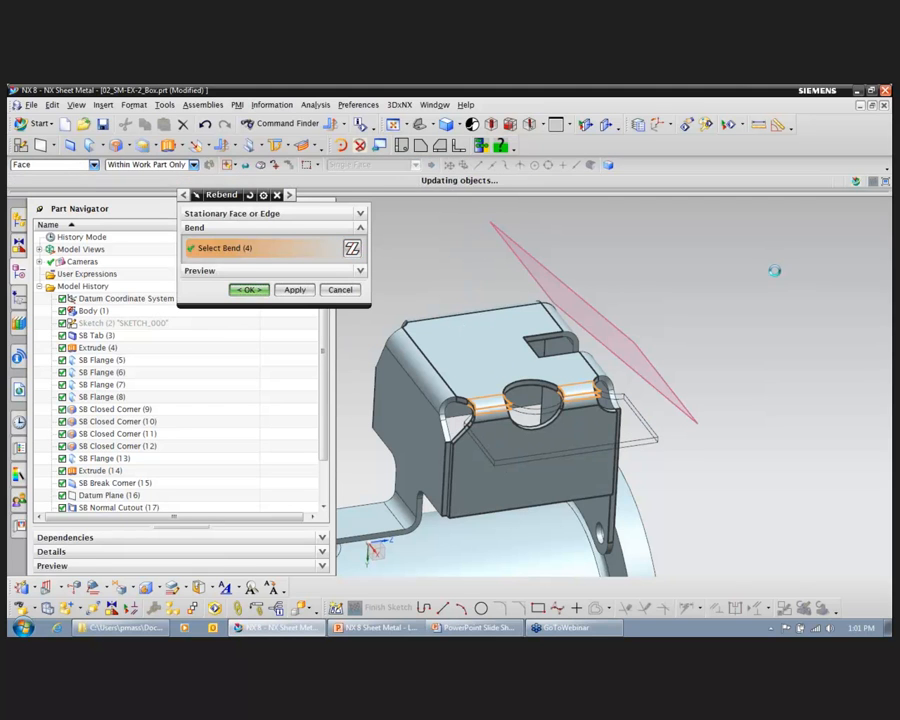
pyautogui.moveTo(779, 279)
pyautogui.mouseDown(button='middle')
pyautogui.moveTo(770, 279)
pyautogui.moveTo(779, 287)
pyautogui.moveTo(772, 298)
pyautogui.moveTo(769, 288)
pyautogui.mouseUp(button='middle')
pyautogui.click(128, 146)
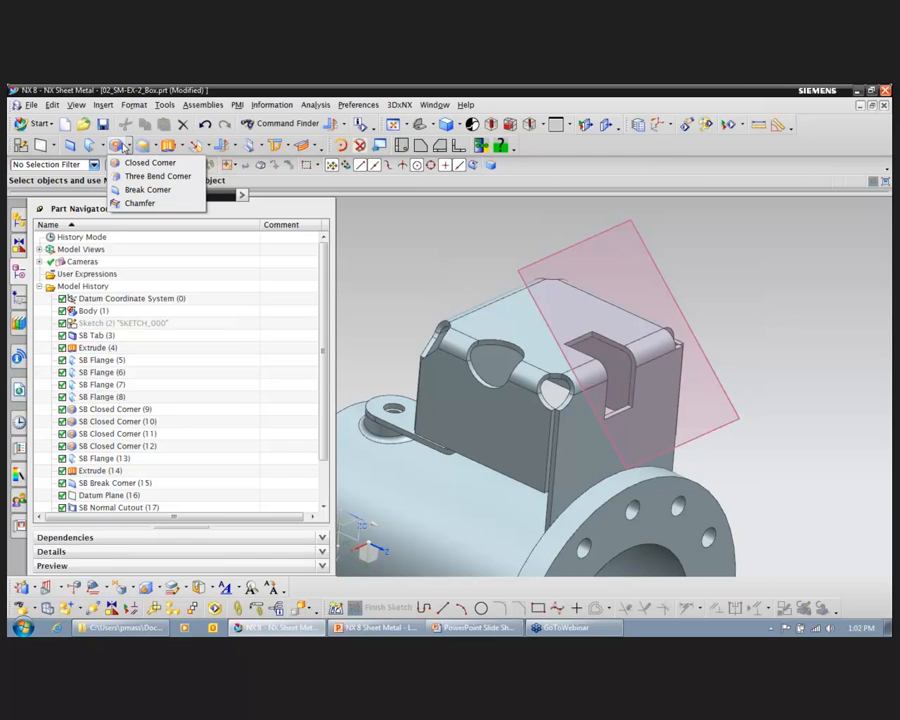
pyautogui.click(452, 258)
pyautogui.moveTo(721, 289); pyautogui.dragTo(607, 295, button='middle')
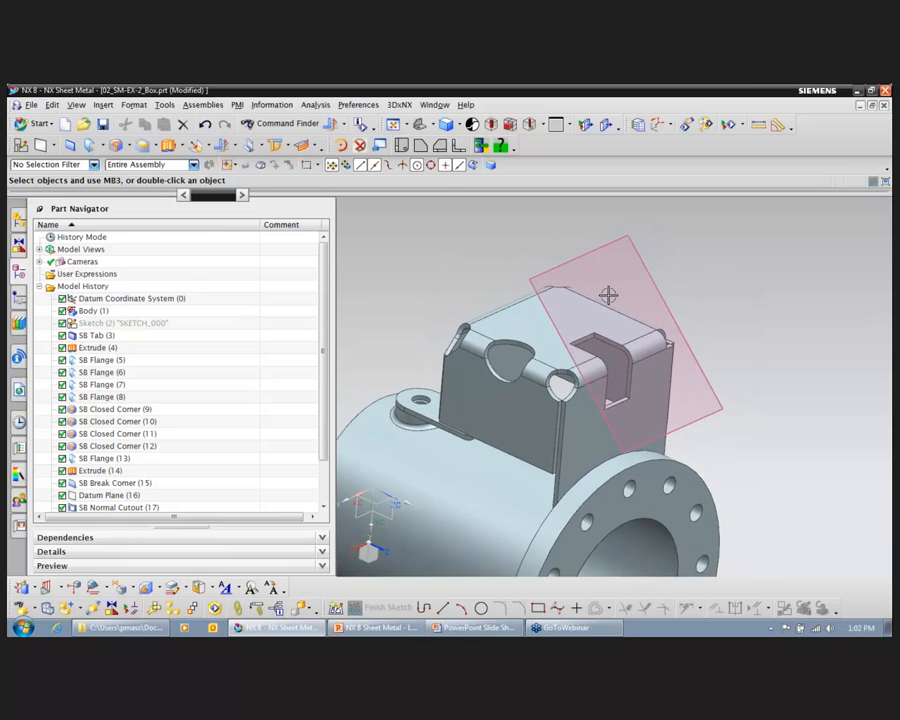
# Step: Switch to the PowerPoint slide show, advance to the Example 3 slide, and return to NX
pyautogui.click(475, 628)
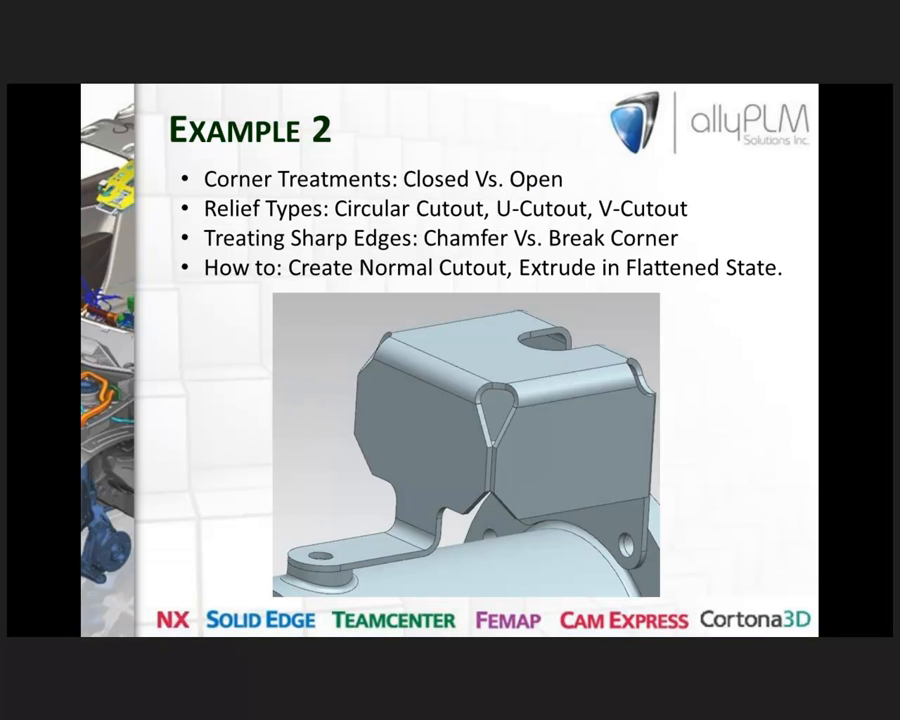
pyautogui.press('Right')
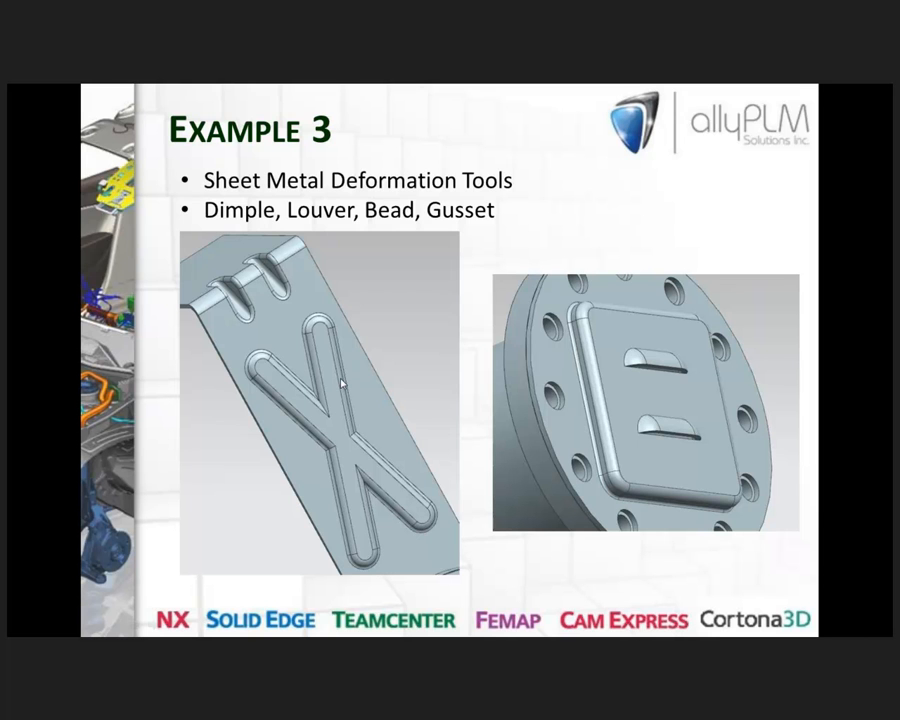
pyautogui.hotkey('alt', 'Tab')
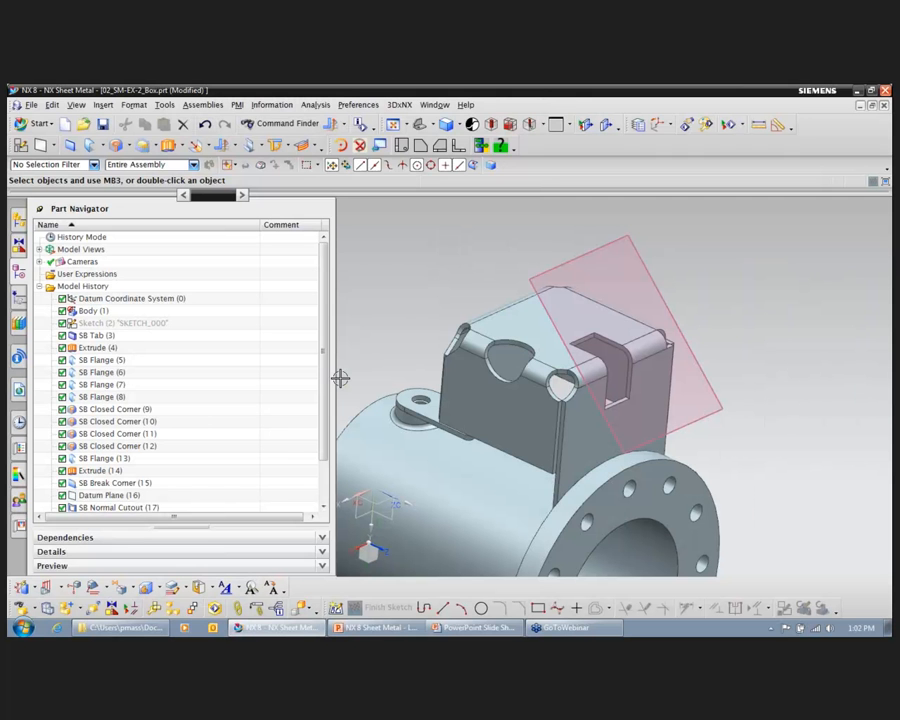
# Step: Switch to the open part 01_SM_EX-3.prt and view its bent bracket from several sides
pyautogui.click(435, 104)
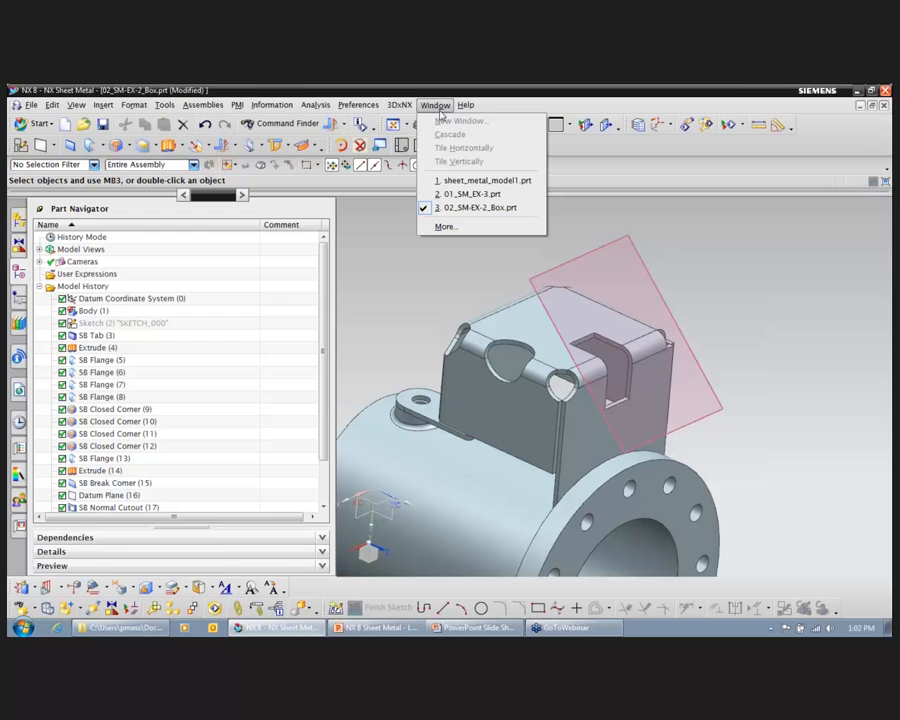
pyautogui.click(480, 194)
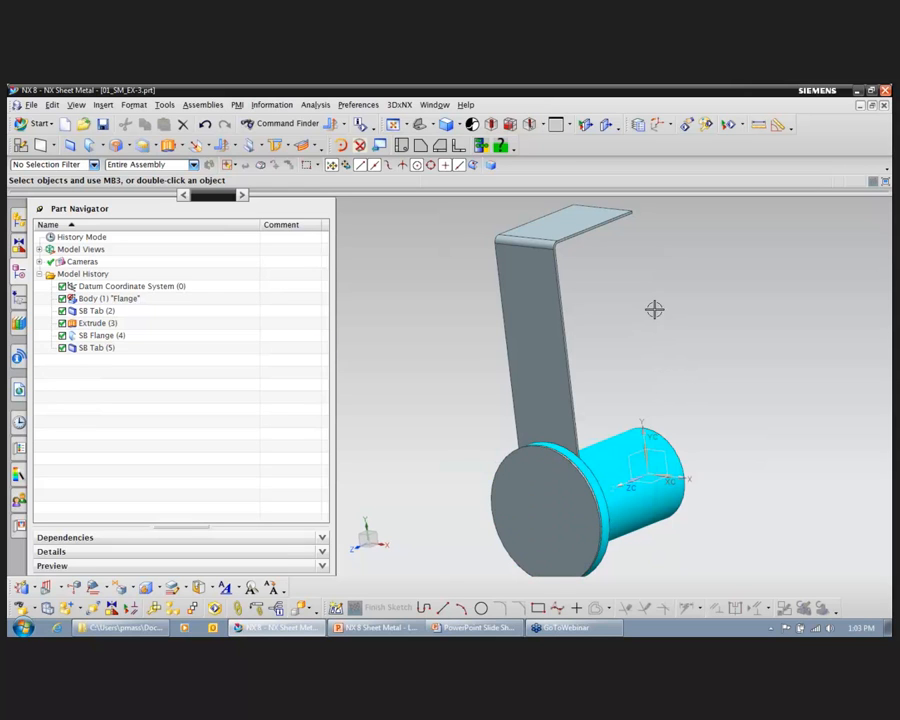
pyautogui.moveTo(697, 362); pyautogui.dragTo(685, 358, button='middle')
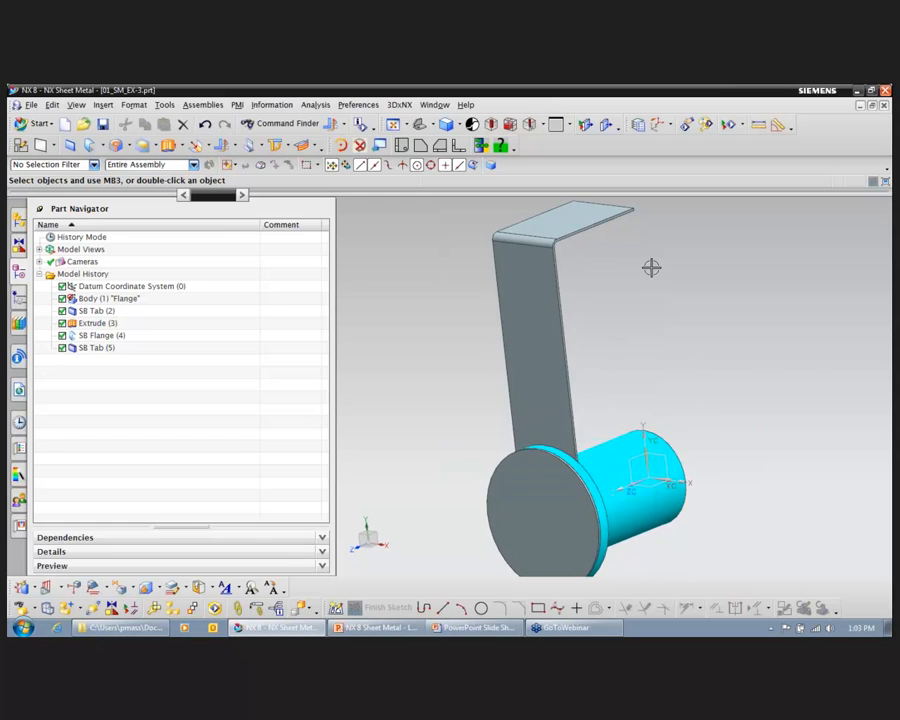
pyautogui.moveTo(651, 268); pyautogui.dragTo(621, 358, button='middle')
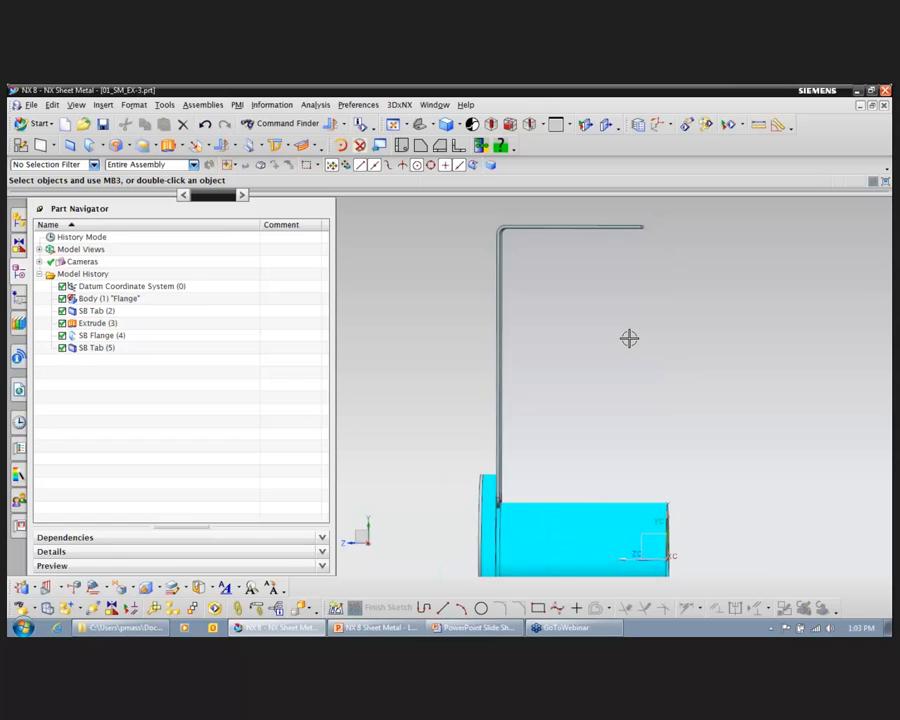
pyautogui.moveTo(629, 337); pyautogui.dragTo(643, 394, button='middle')
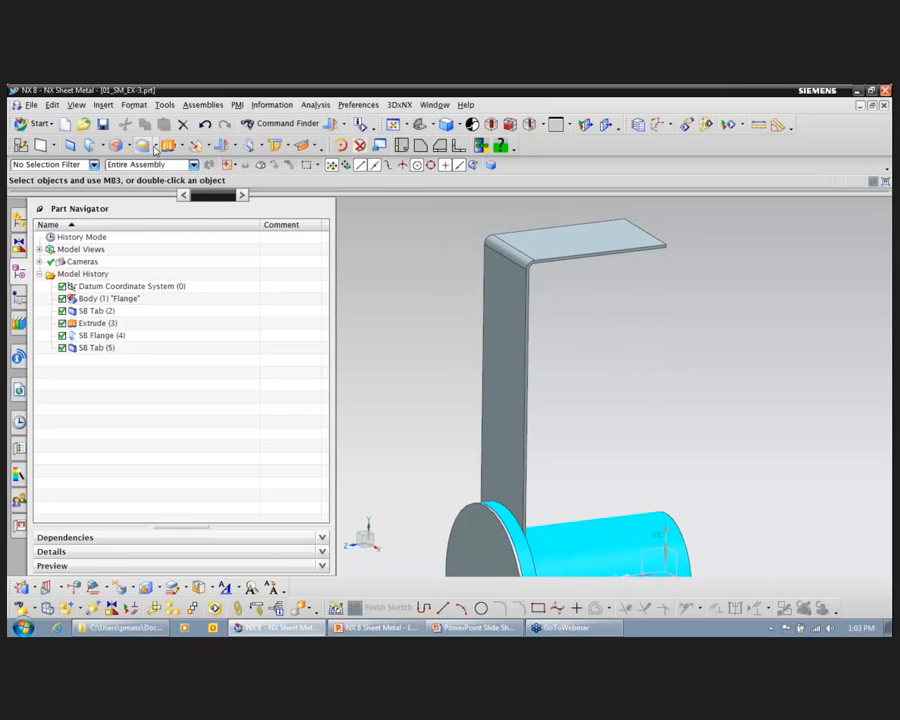
# Step: Start an Automatic Profile gusset on the bend between the upright and the top flange, using Fit placement with a count of 2
pyautogui.click(155, 149)
pyautogui.click(176, 232)
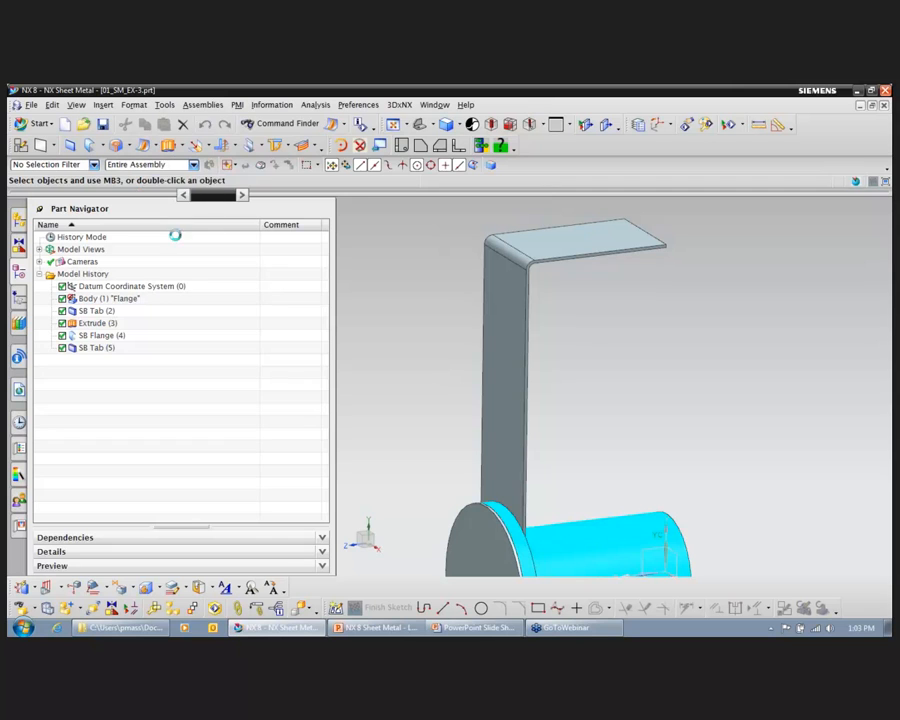
pyautogui.scroll(3, 455, 252)
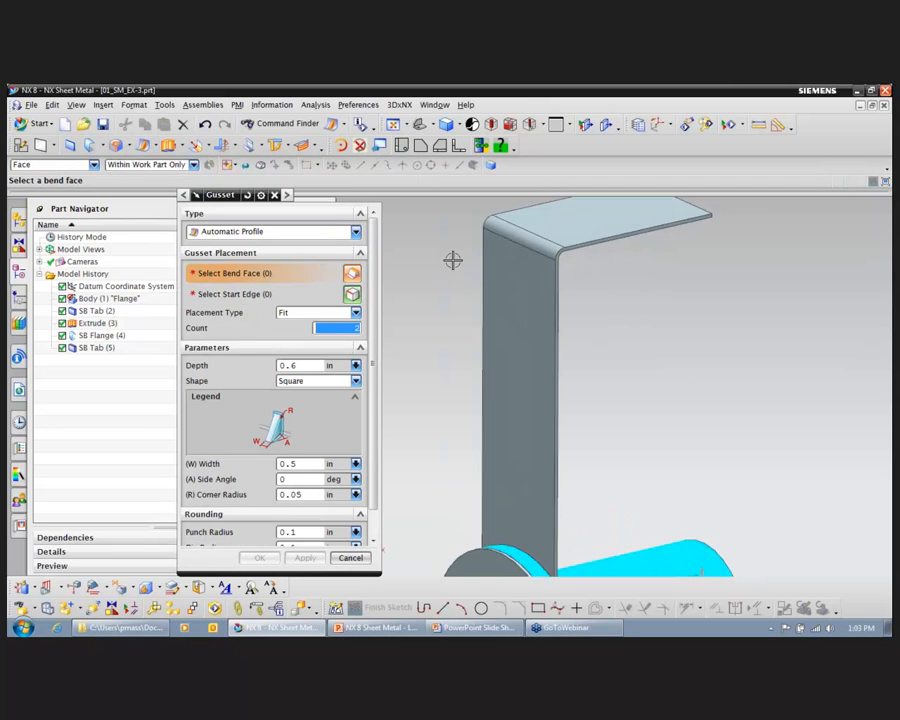
pyautogui.click(519, 256)
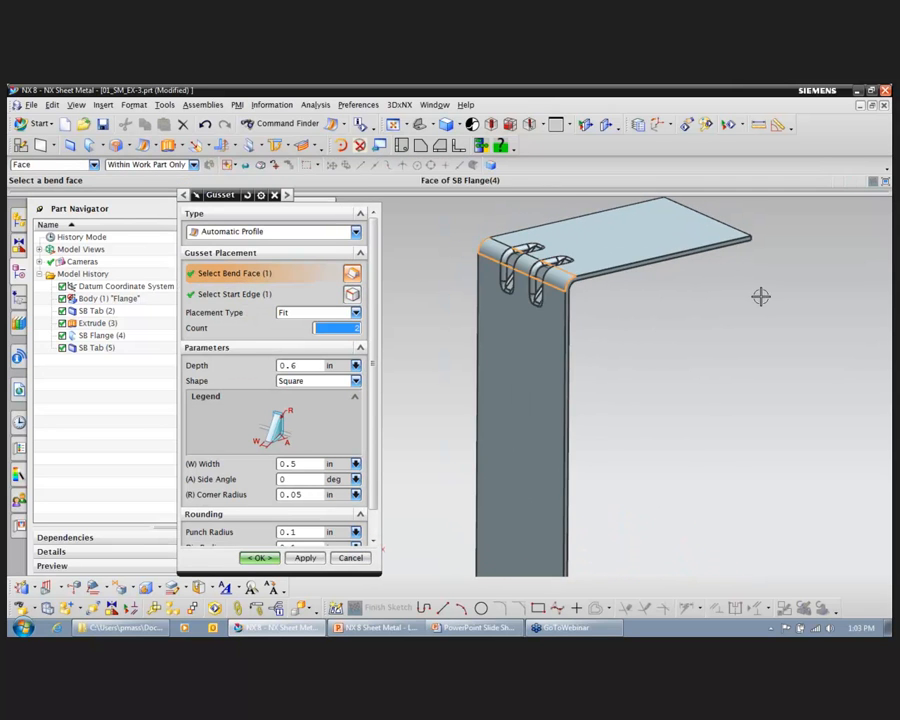
pyautogui.moveTo(770, 311); pyautogui.dragTo(770, 311, button='middle')
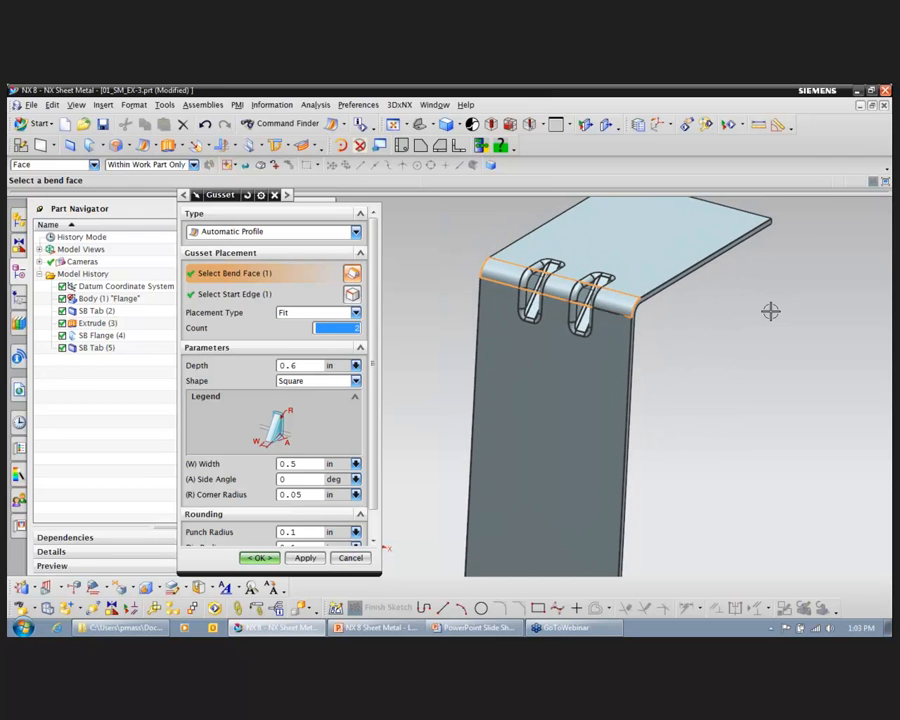
pyautogui.scroll(1, 695, 297)
pyautogui.moveTo(793, 360); pyautogui.dragTo(793, 360, button='middle')
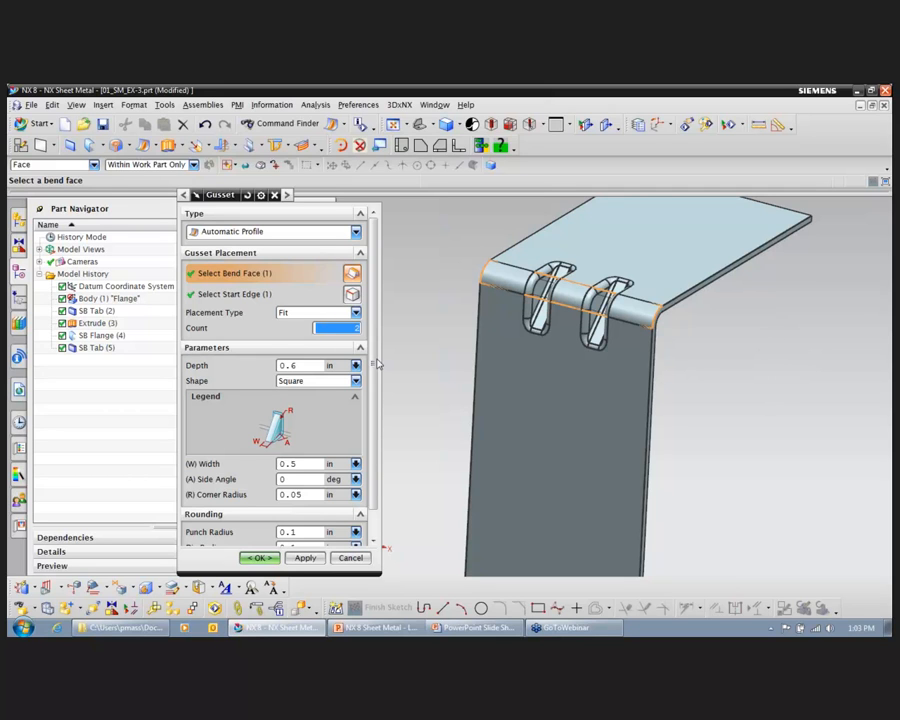
# Step: Set the gusset shape to Round and the depth to 0.7 in, and create the gussets
pyautogui.click(355, 381)
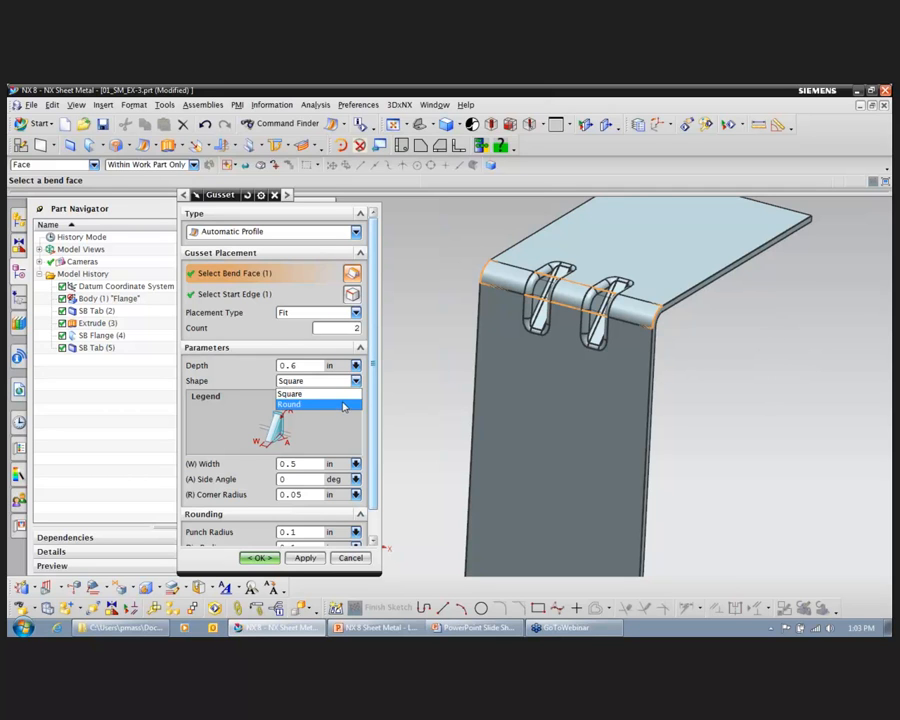
pyautogui.click(344, 403)
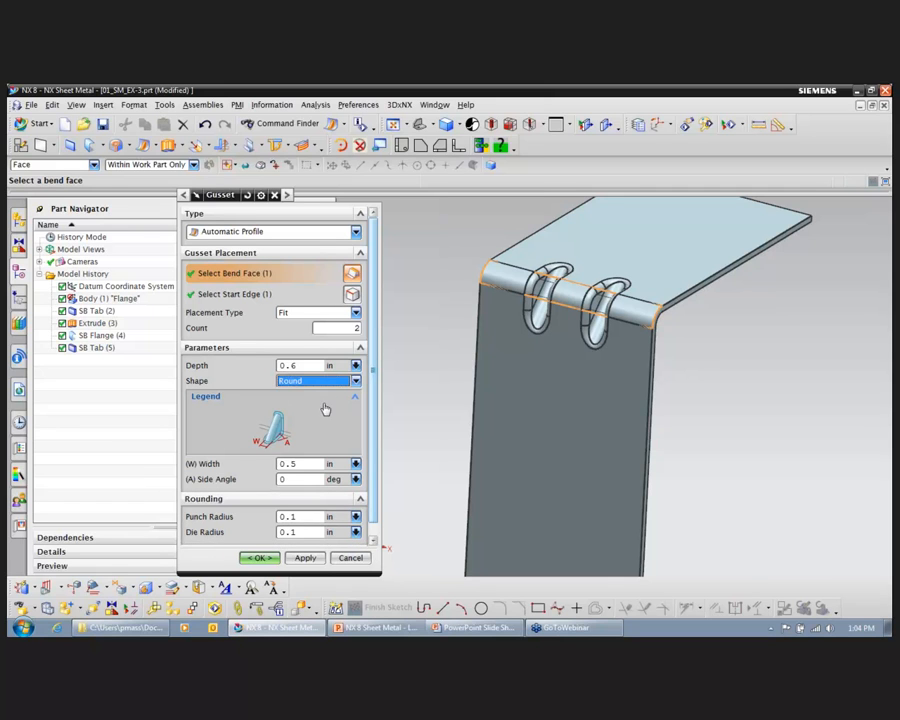
pyautogui.click(307, 366)
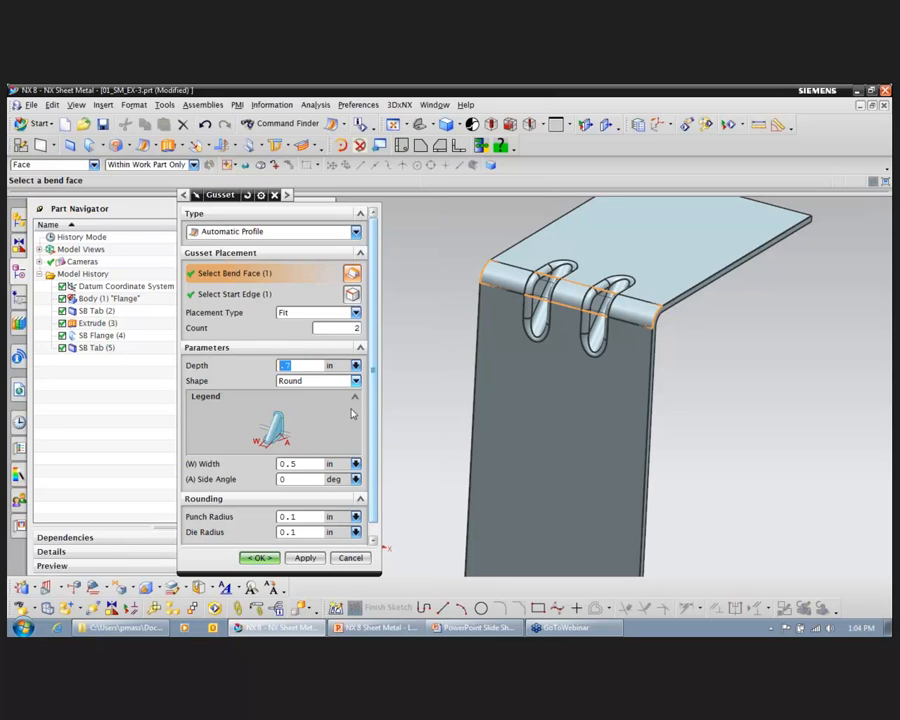
pyautogui.moveTo(377, 436); pyautogui.dragTo(376, 450)
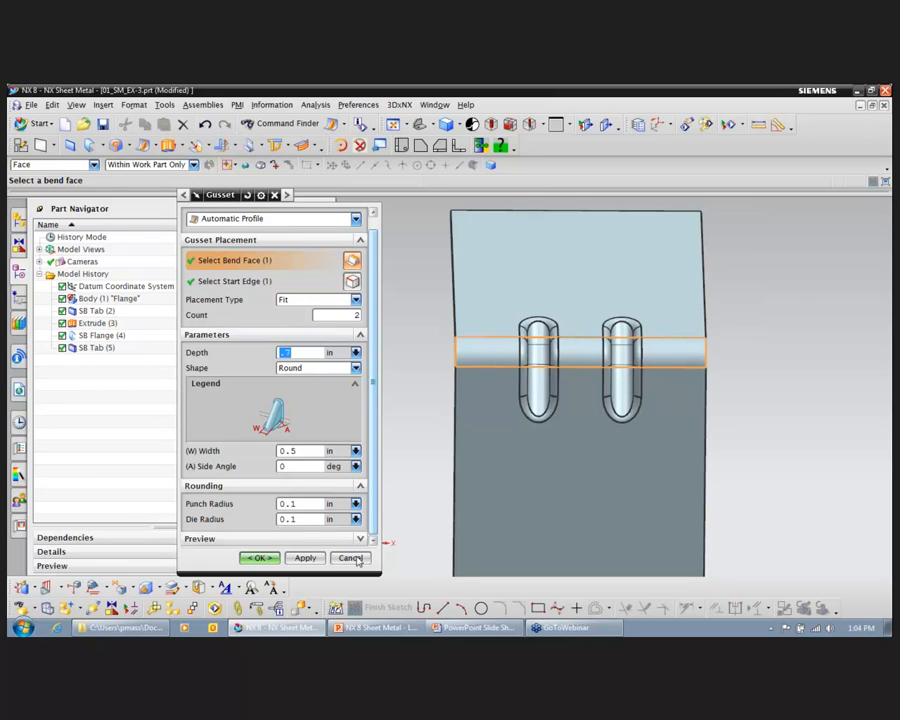
pyautogui.click(305, 557)
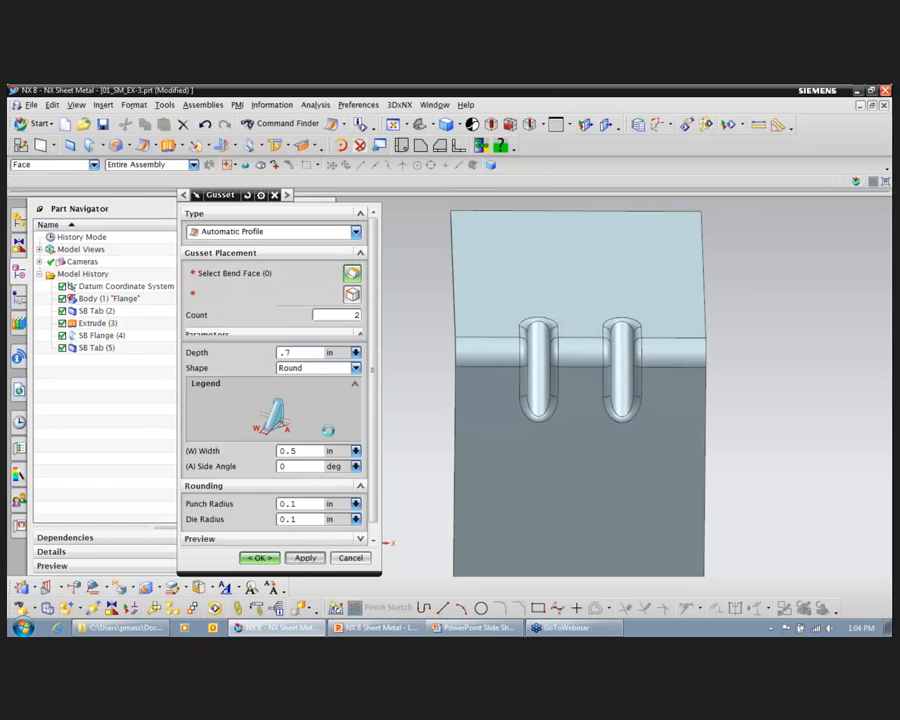
pyautogui.click(351, 558)
# Step: Start a Bead on the bracket's upright and sketch two parallel vertical lines below the gussets as its section
pyautogui.moveTo(835, 364); pyautogui.dragTo(781, 394, button='middle')
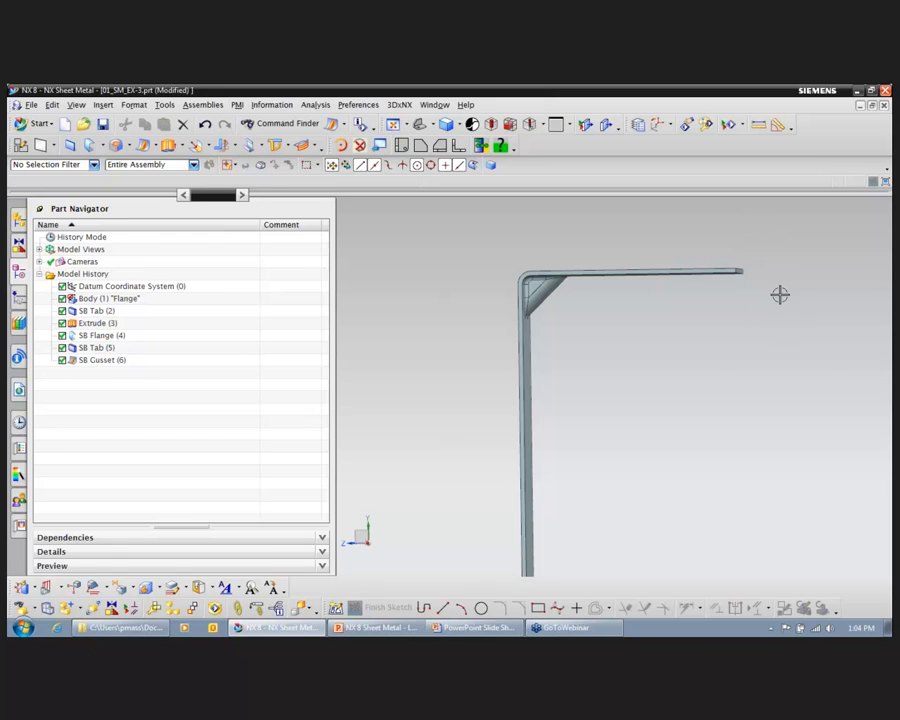
pyautogui.moveTo(755, 331); pyautogui.dragTo(687, 246, button='middle')
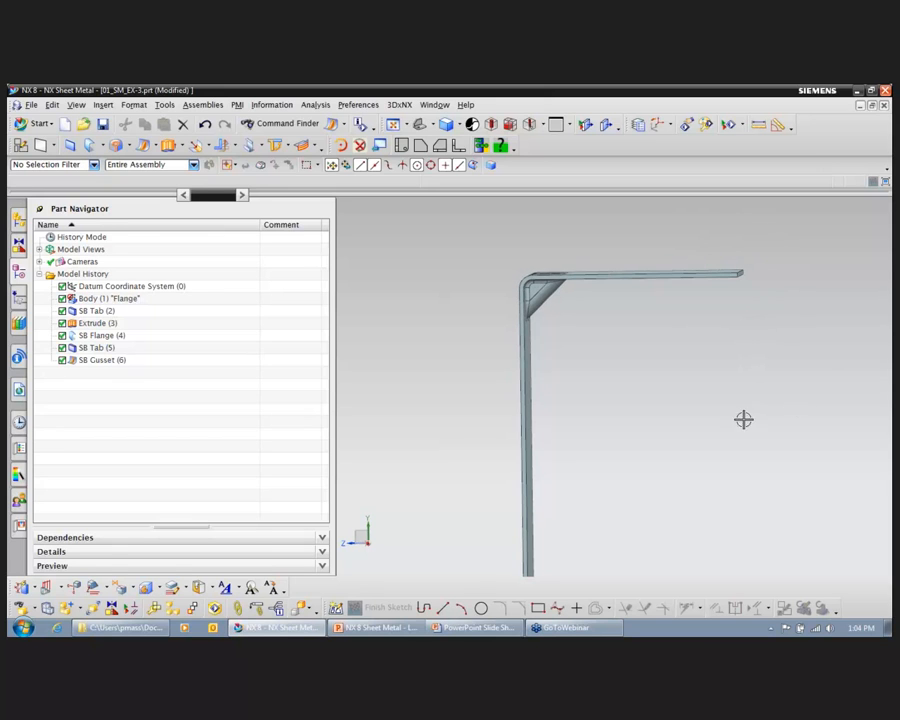
pyautogui.moveTo(755, 350); pyautogui.dragTo(516, 328, button='middle')
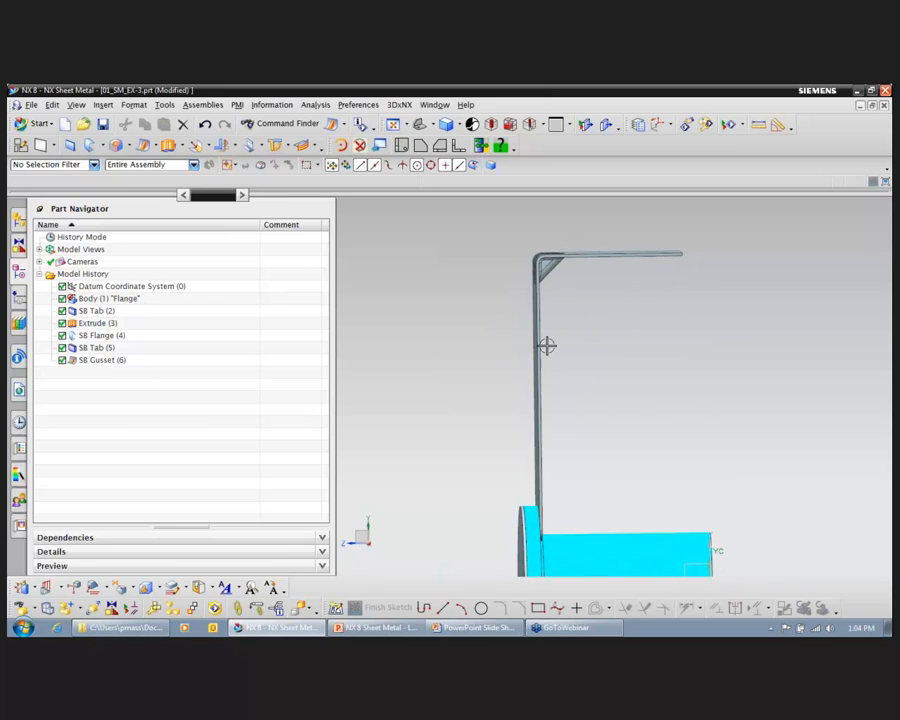
pyautogui.moveTo(671, 396); pyautogui.dragTo(654, 393, button='middle')
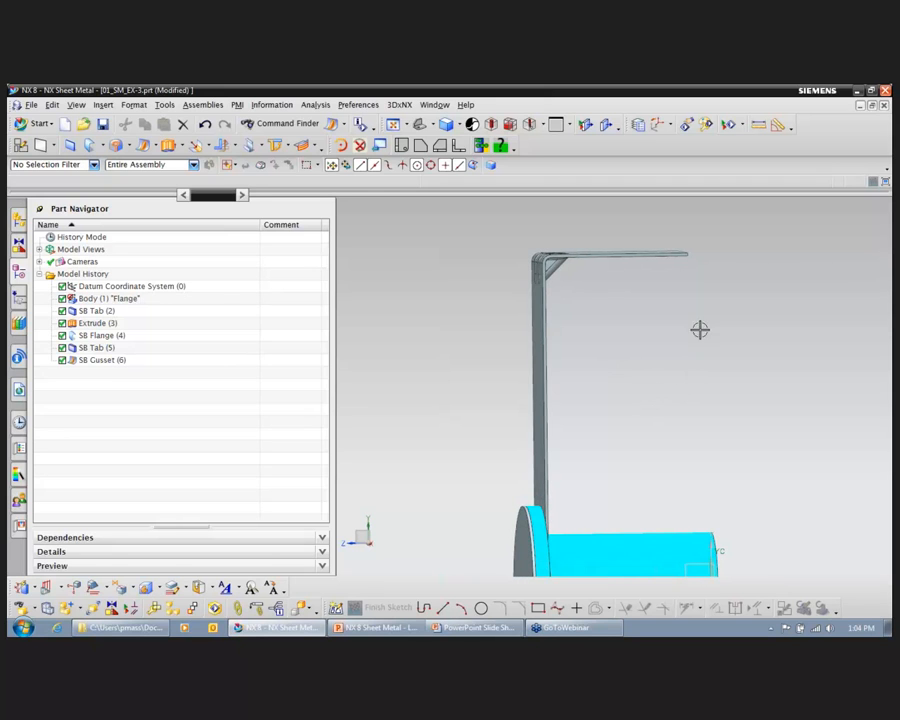
pyautogui.moveTo(657, 269); pyautogui.dragTo(663, 339, button='middle')
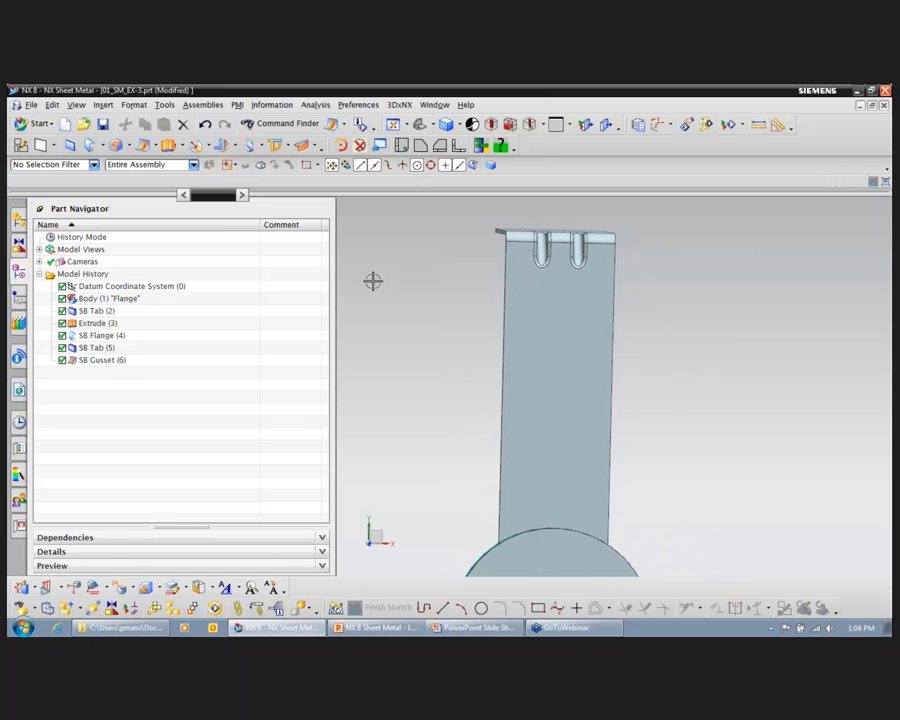
pyautogui.click(159, 146)
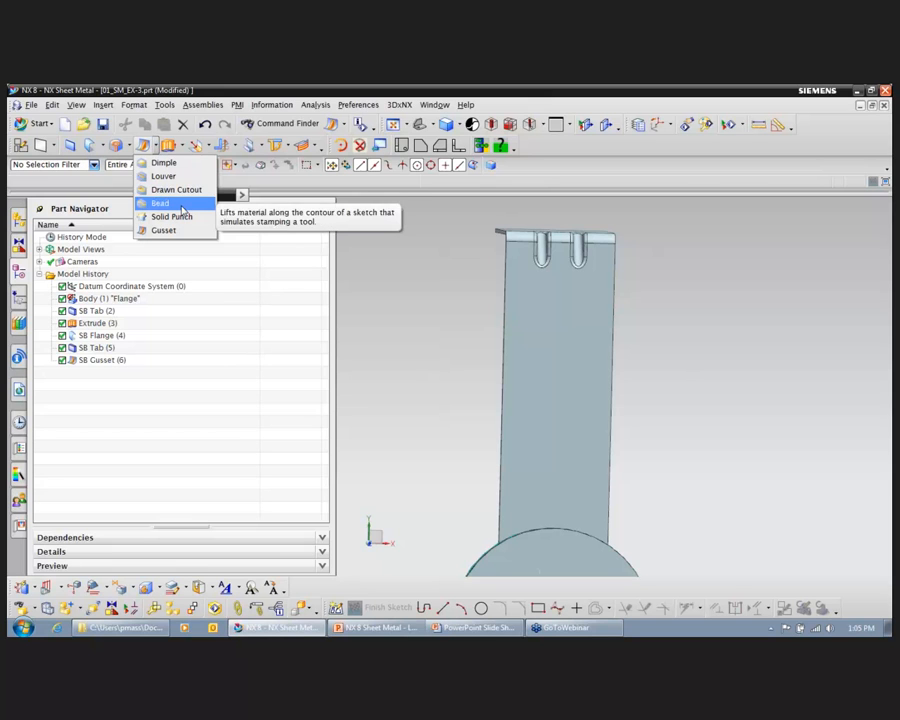
pyautogui.click(180, 204)
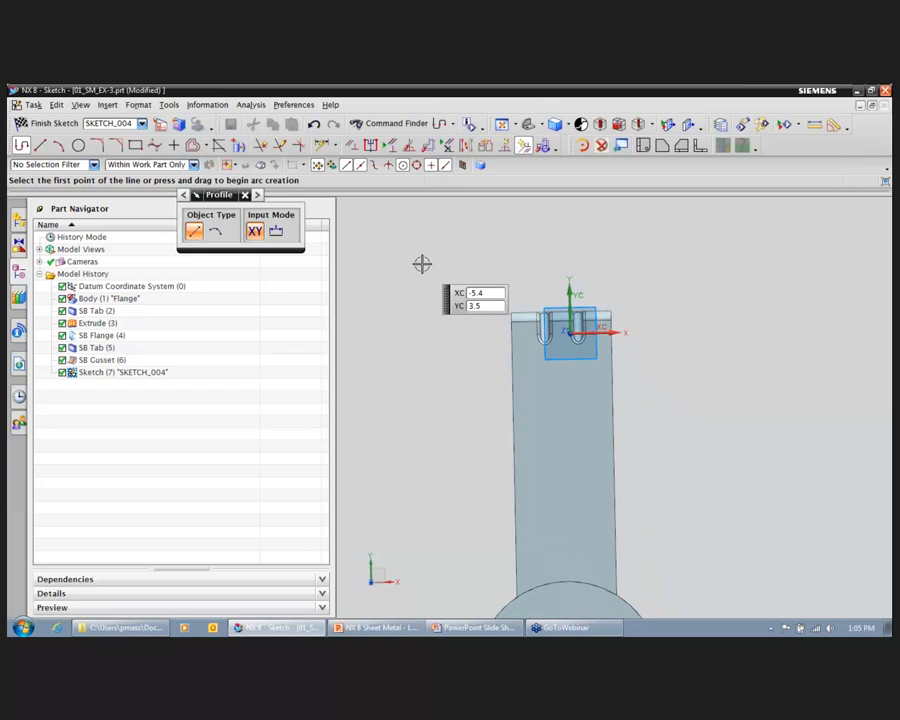
pyautogui.press('l')
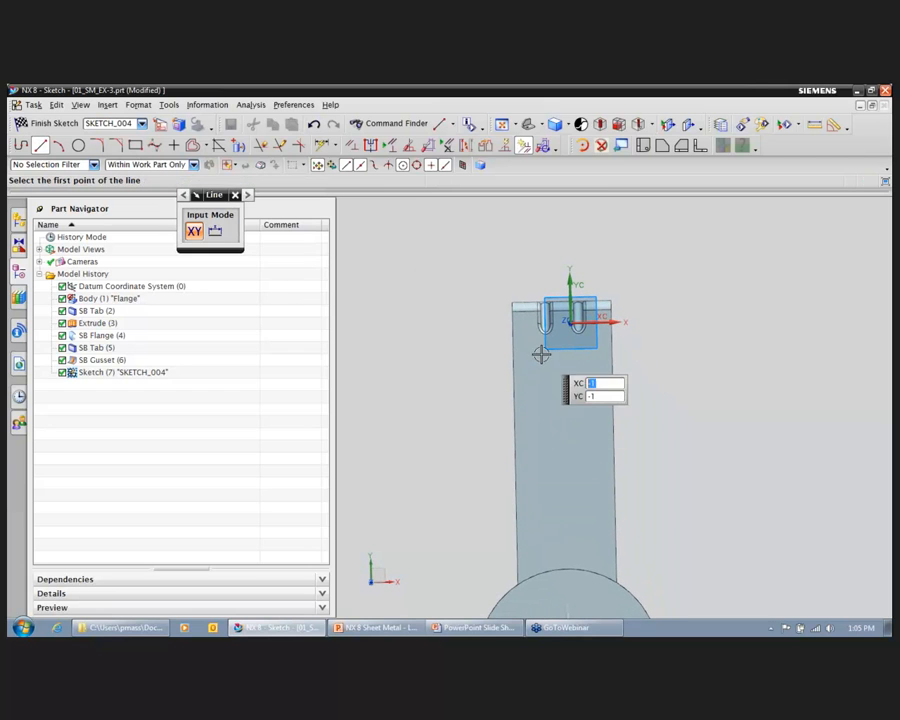
pyautogui.click(541, 358)
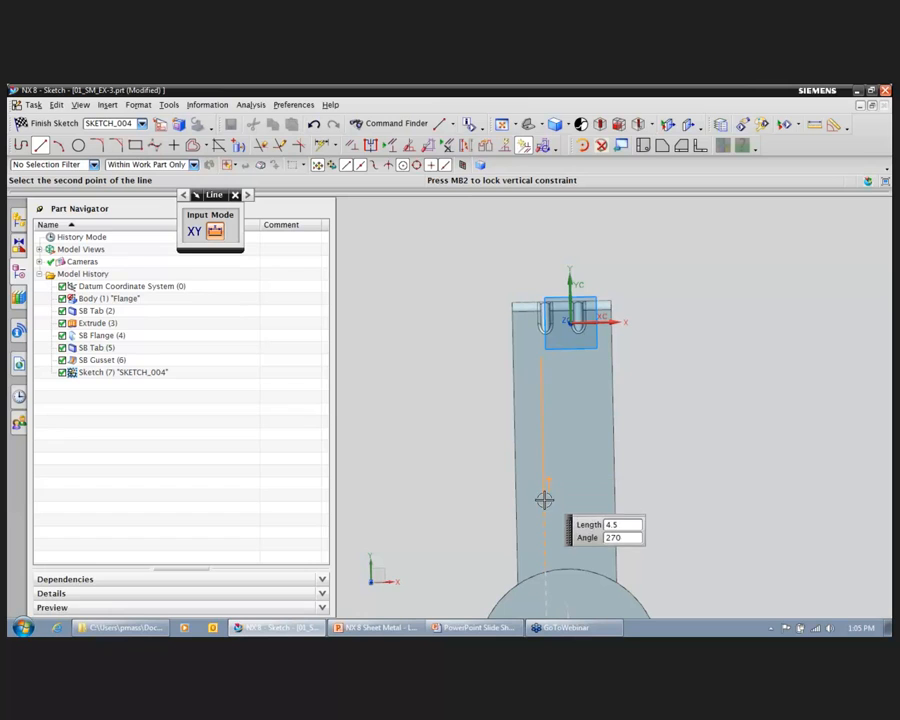
pyautogui.click(543, 525)
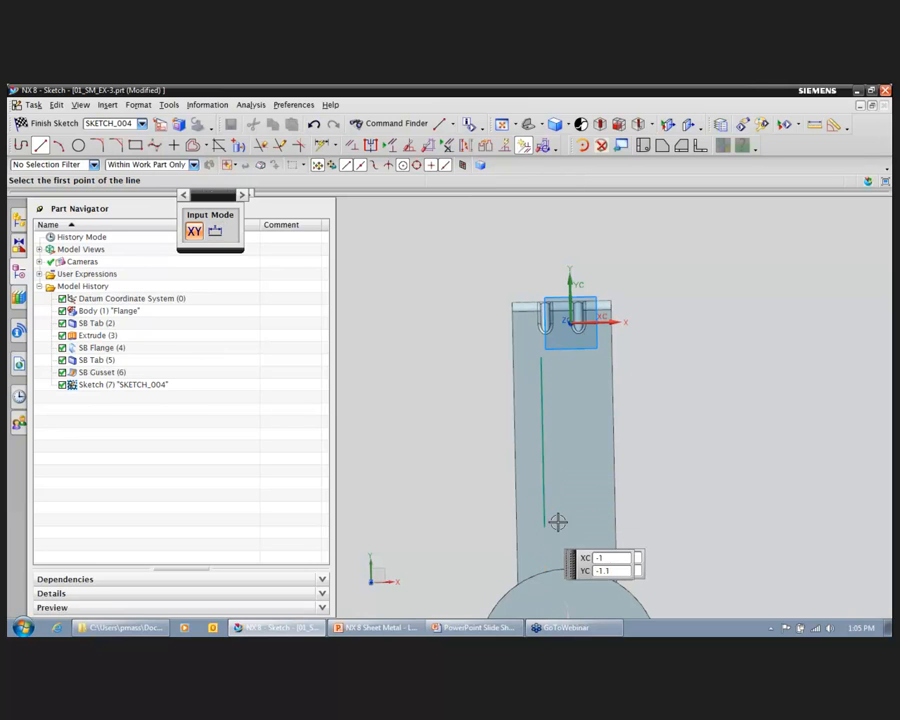
pyautogui.click(584, 359)
pyautogui.click(587, 524)
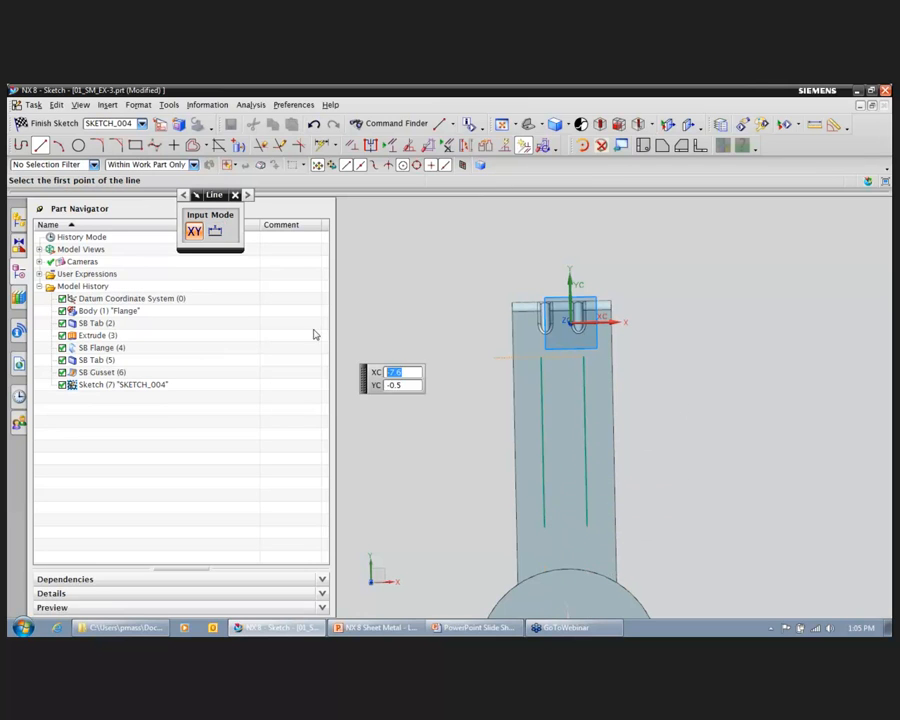
pyautogui.click(57, 124)
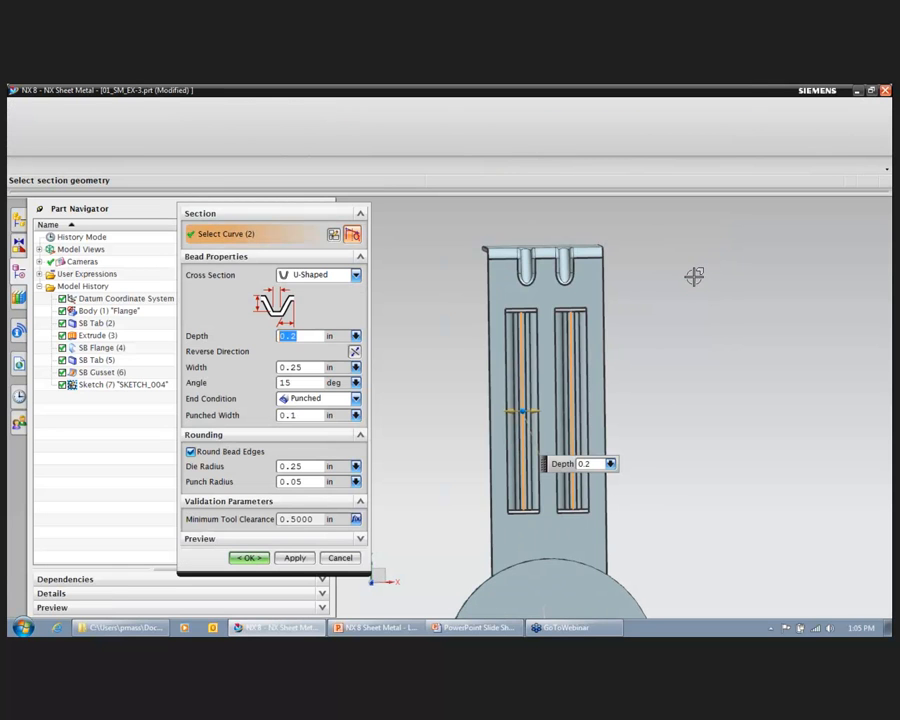
# Step: Create U-shaped beads 0.2 in deep along both sketched lines, trying the Lanced end condition before choosing Formed
pyautogui.moveTo(776, 372); pyautogui.dragTo(776, 372, button='middle')
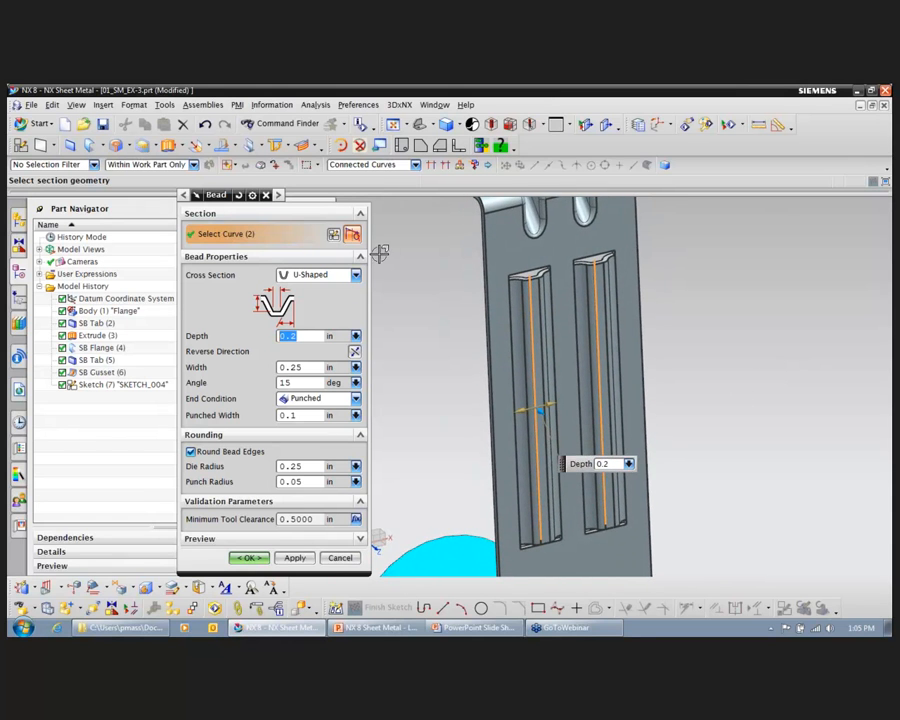
pyautogui.click(355, 275)
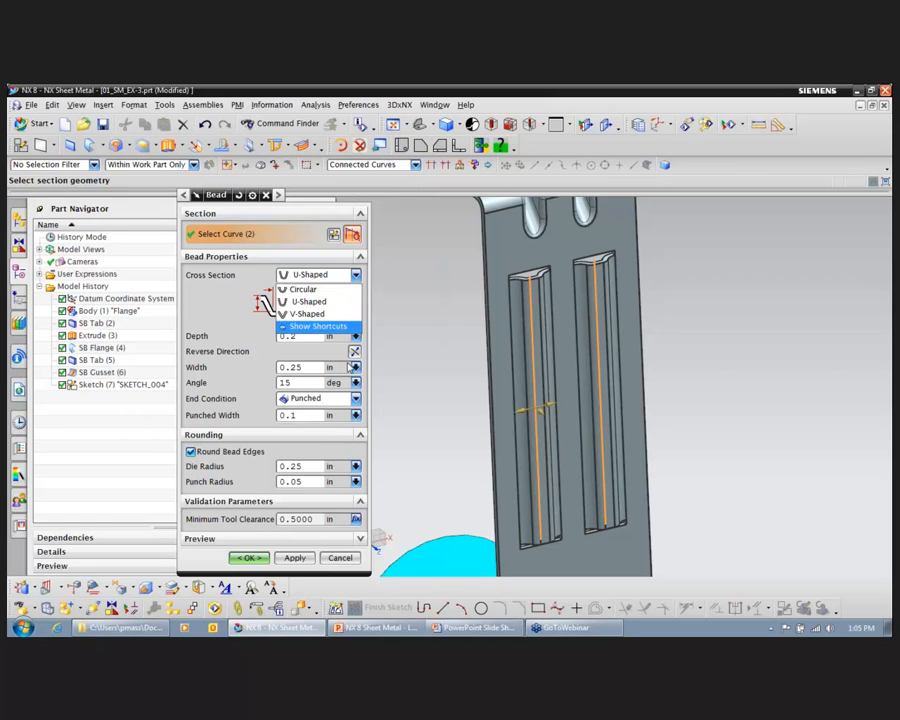
pyautogui.click(356, 399)
pyautogui.click(356, 399)
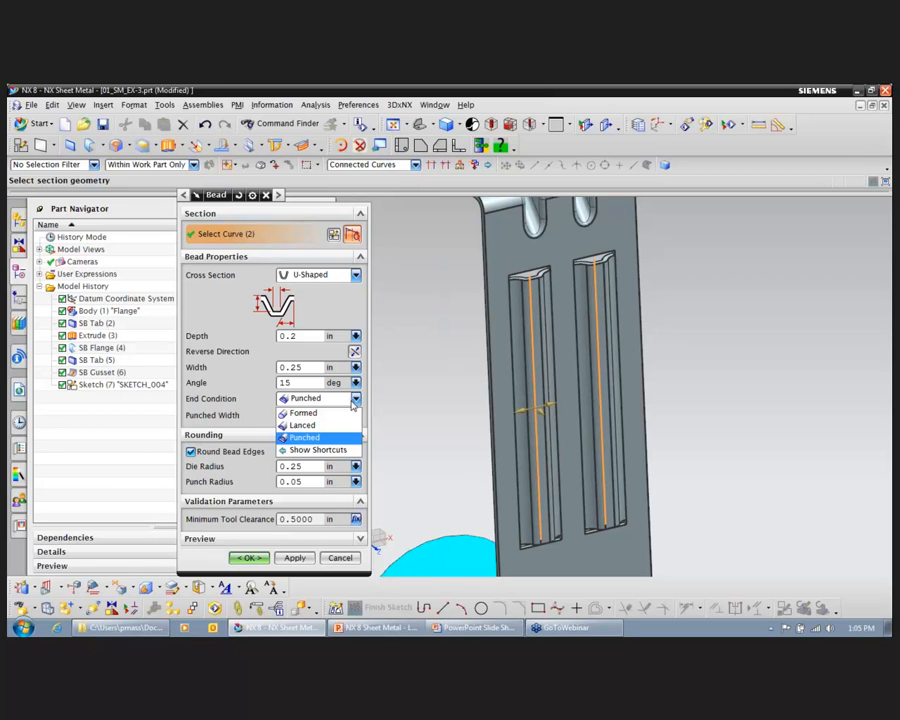
pyautogui.click(340, 425)
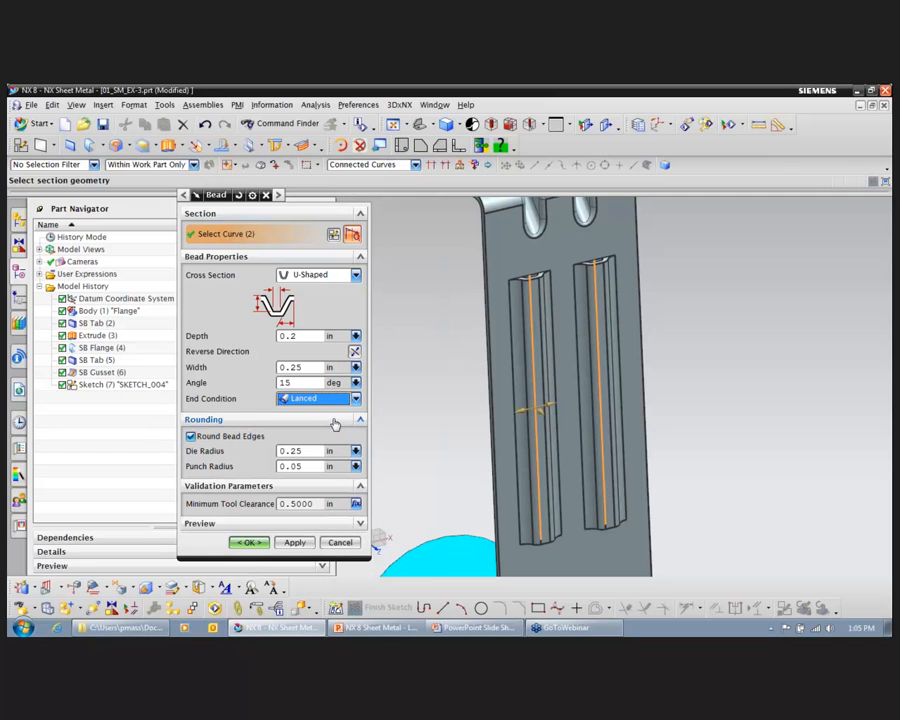
pyautogui.click(356, 399)
pyautogui.click(315, 410)
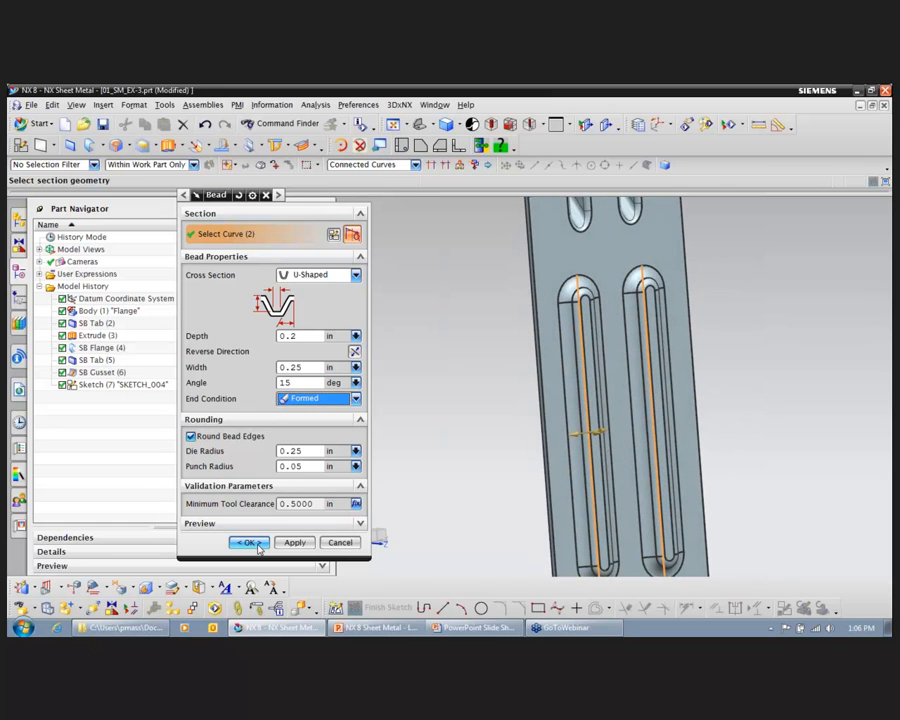
pyautogui.click(258, 546)
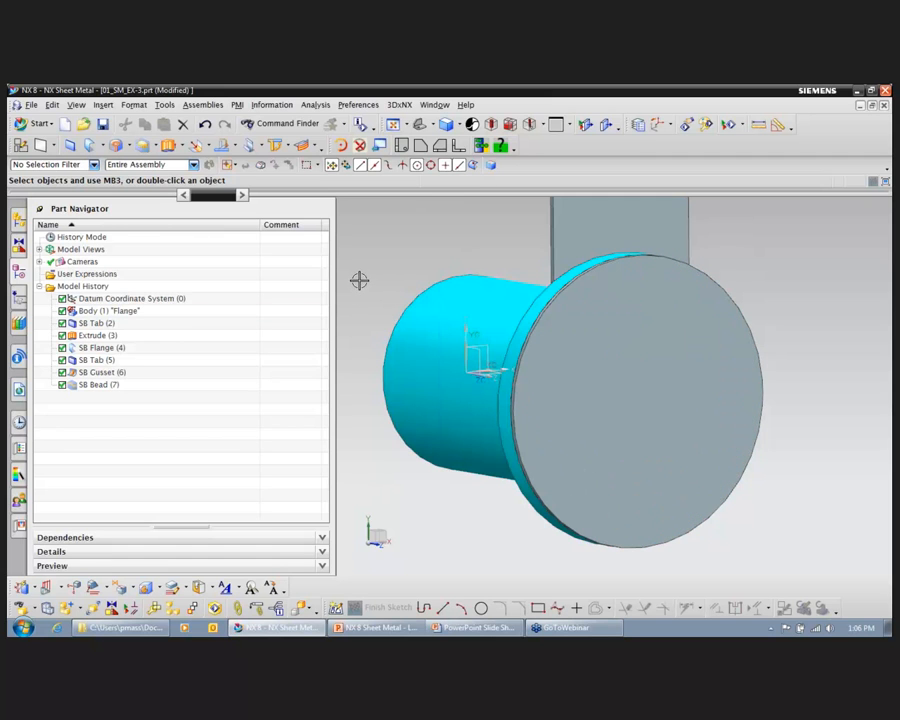
# Step: Start a General Hole on the bracket's round tab and place its position point on the face above the tab's centre
pyautogui.click(104, 105)
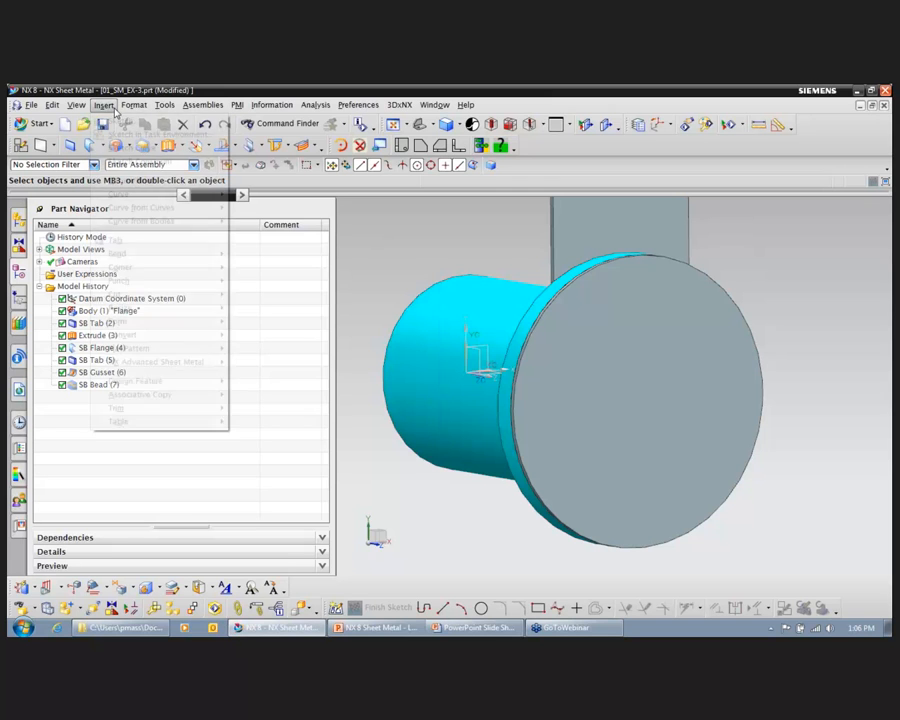
pyautogui.moveTo(190, 386)
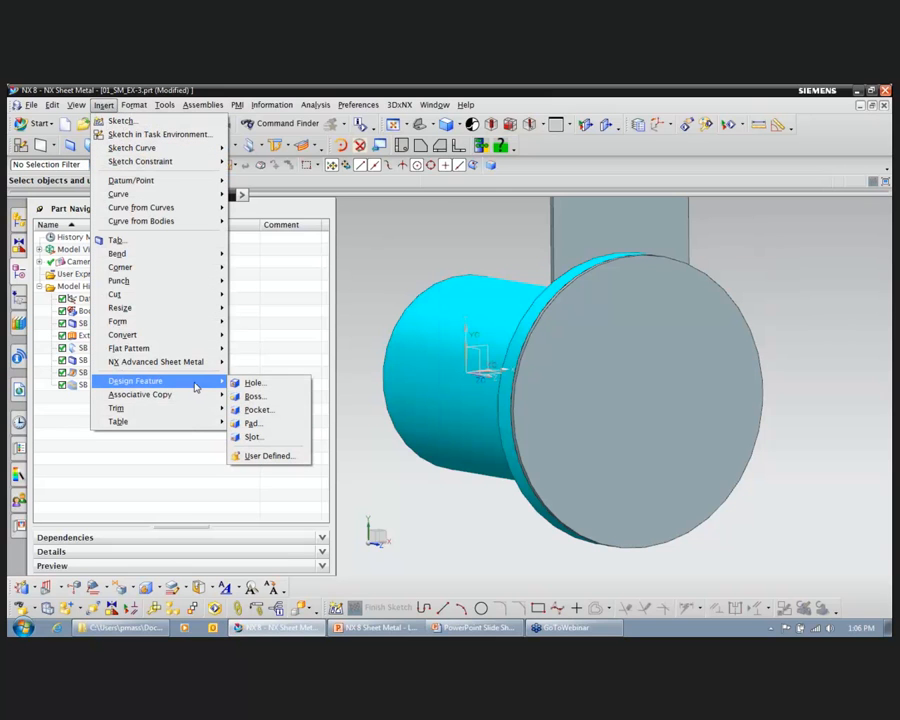
pyautogui.click(284, 387)
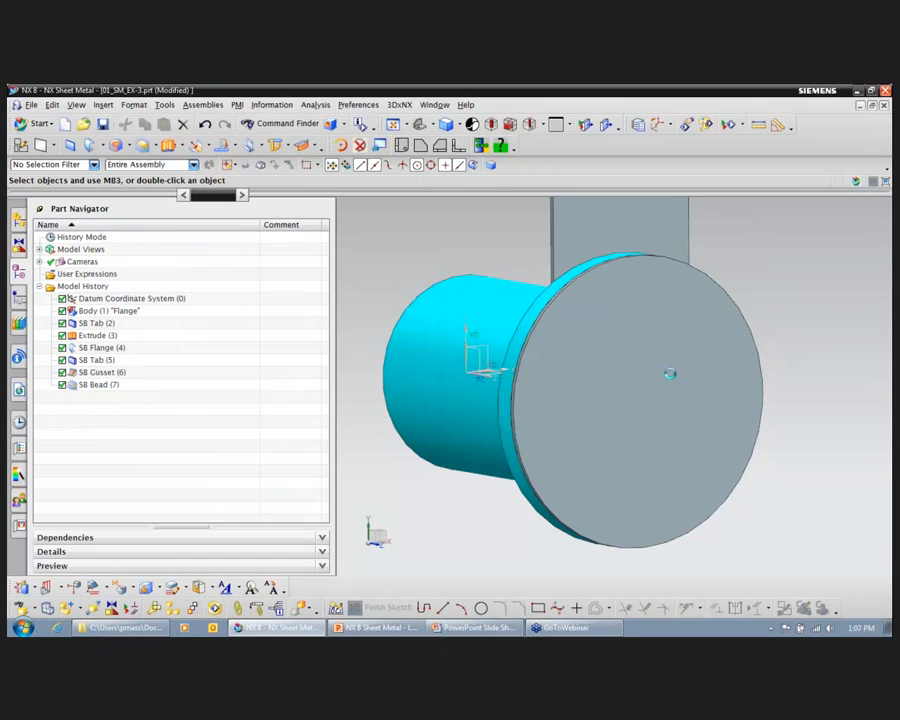
pyautogui.click(625, 329)
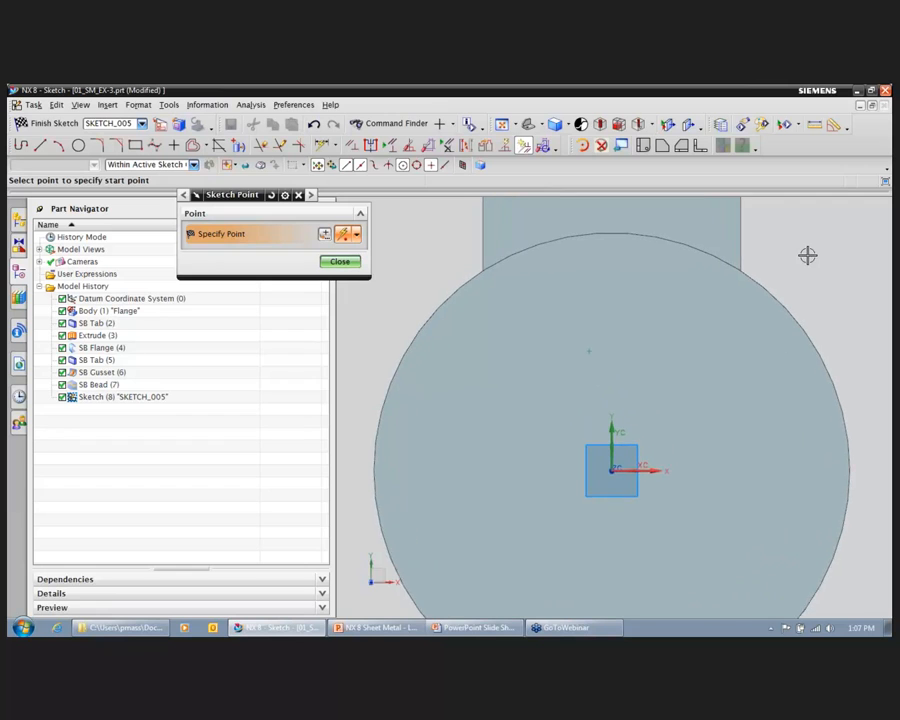
# Step: Constrain the hole's position point coincident with the centre of the flange's topmost bolt hole
pyautogui.click(353, 146)
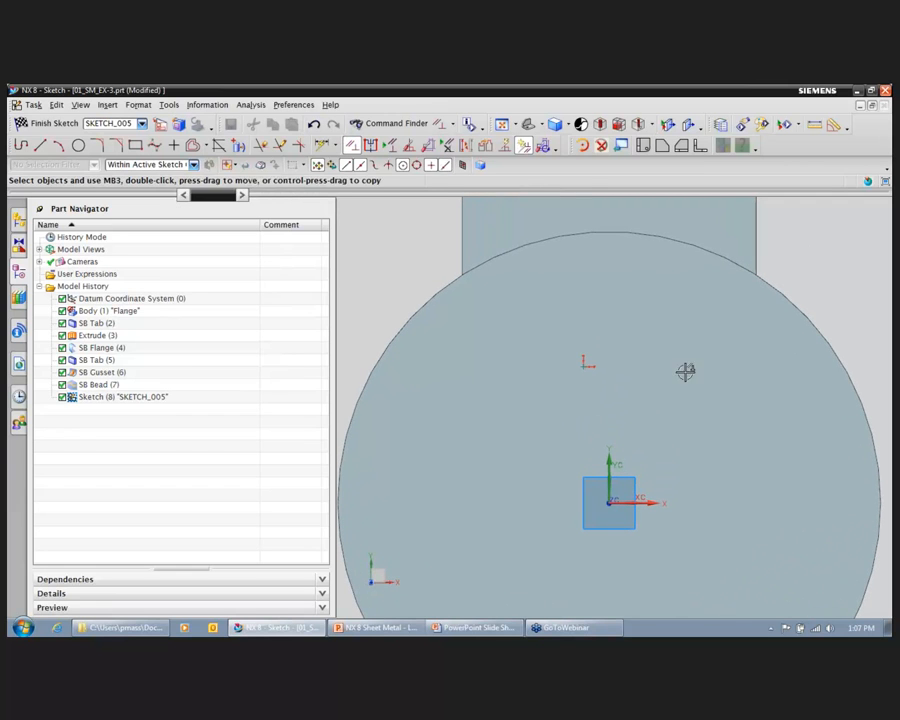
pyautogui.click(585, 364)
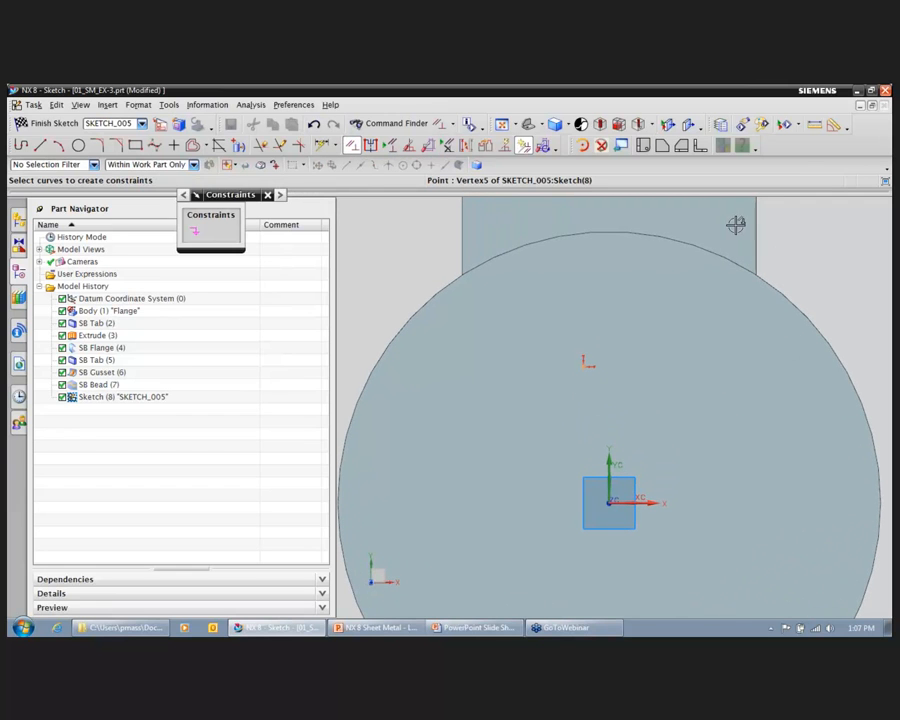
pyautogui.moveTo(862, 244); pyautogui.dragTo(840, 246, button='right')
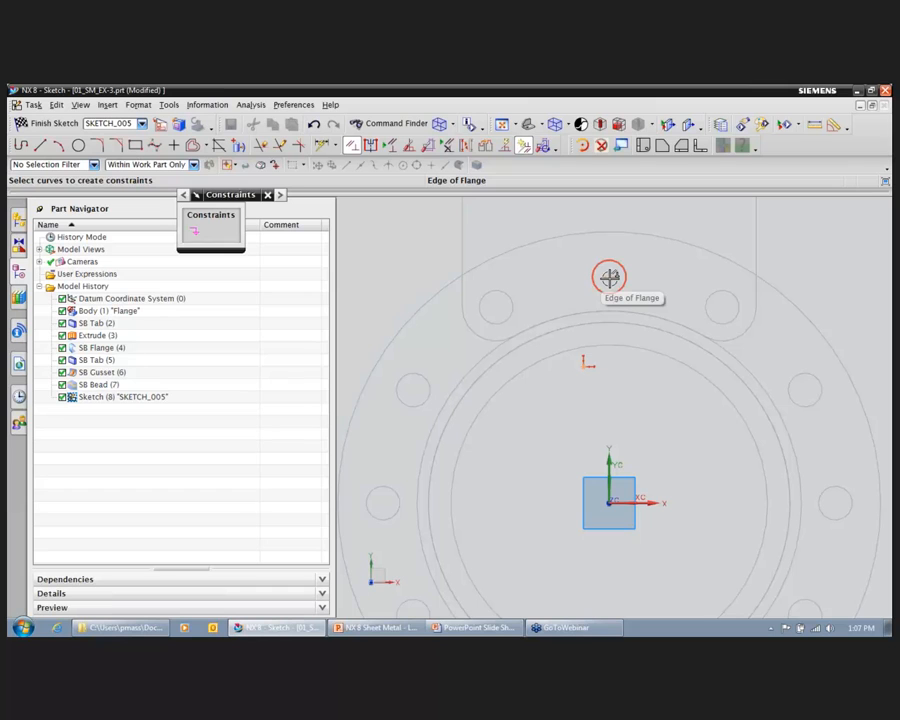
pyautogui.click(609, 277)
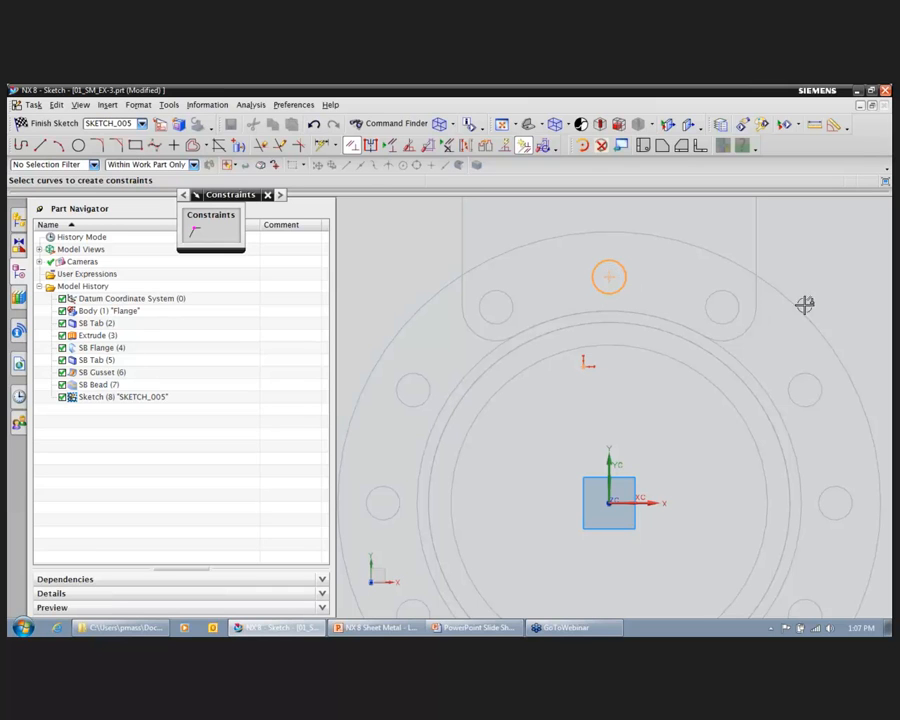
pyautogui.click(196, 232)
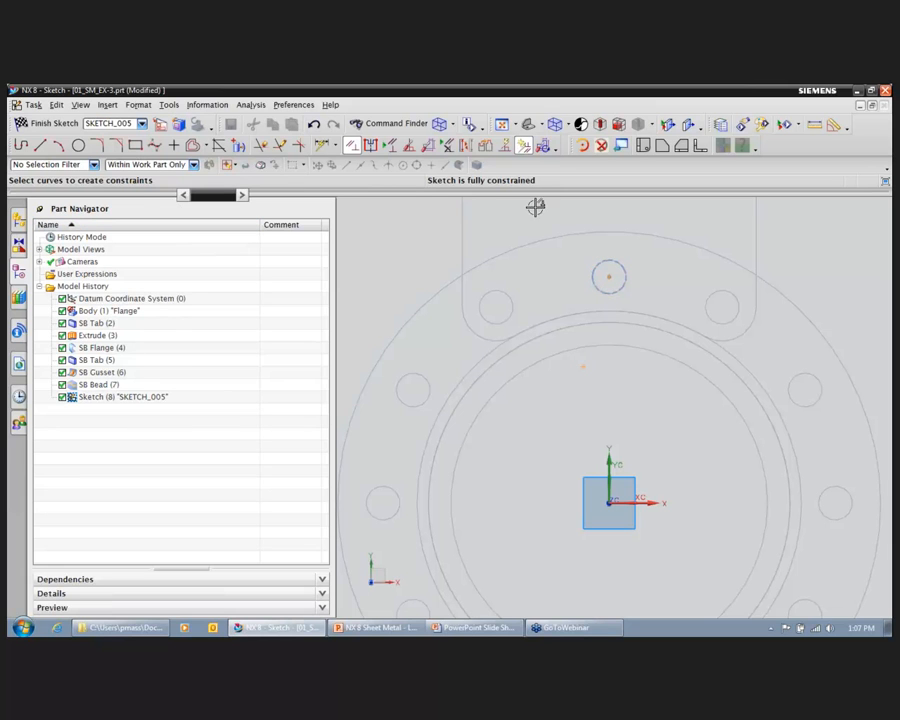
# Step: Finish the position sketch, create the simple 0.5 in diameter, 0.35 in deep hole, and return the model to a shaded display
pyautogui.click(56, 123)
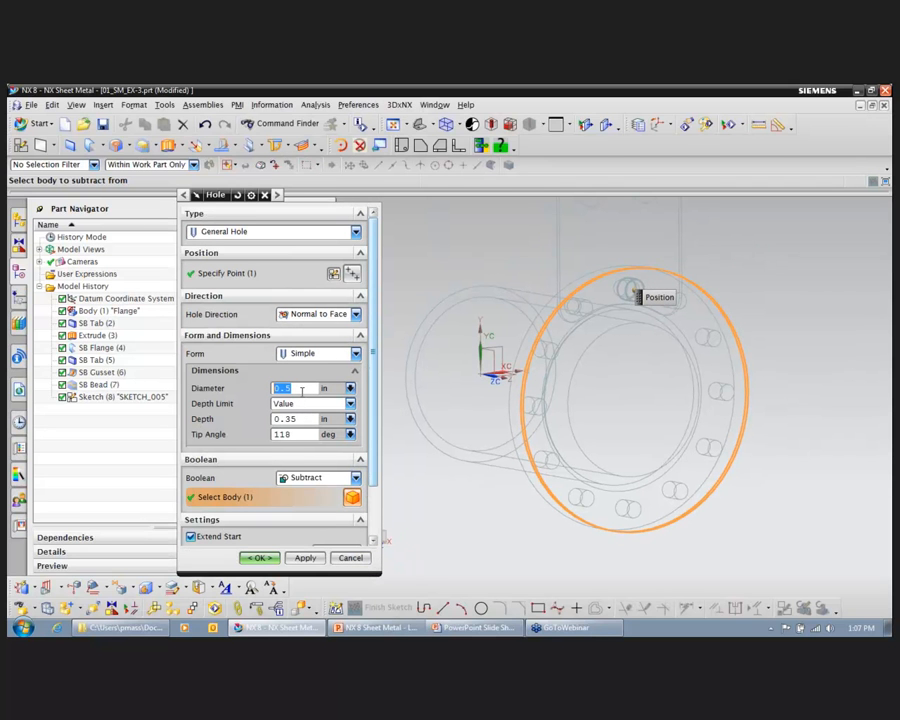
pyautogui.click(260, 558)
pyautogui.rightClick(752, 275)
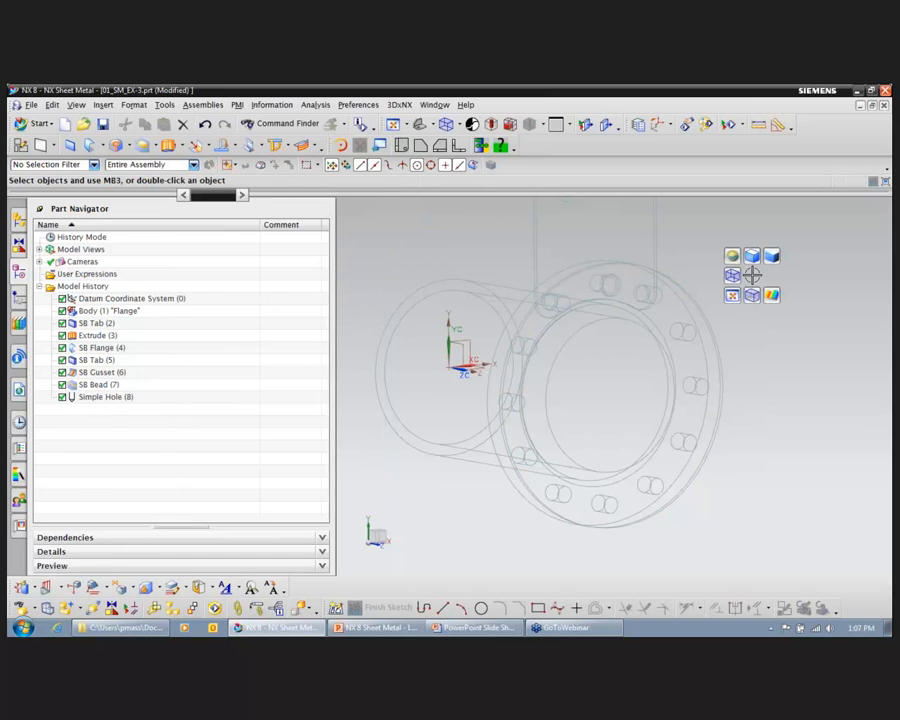
pyautogui.click(752, 257)
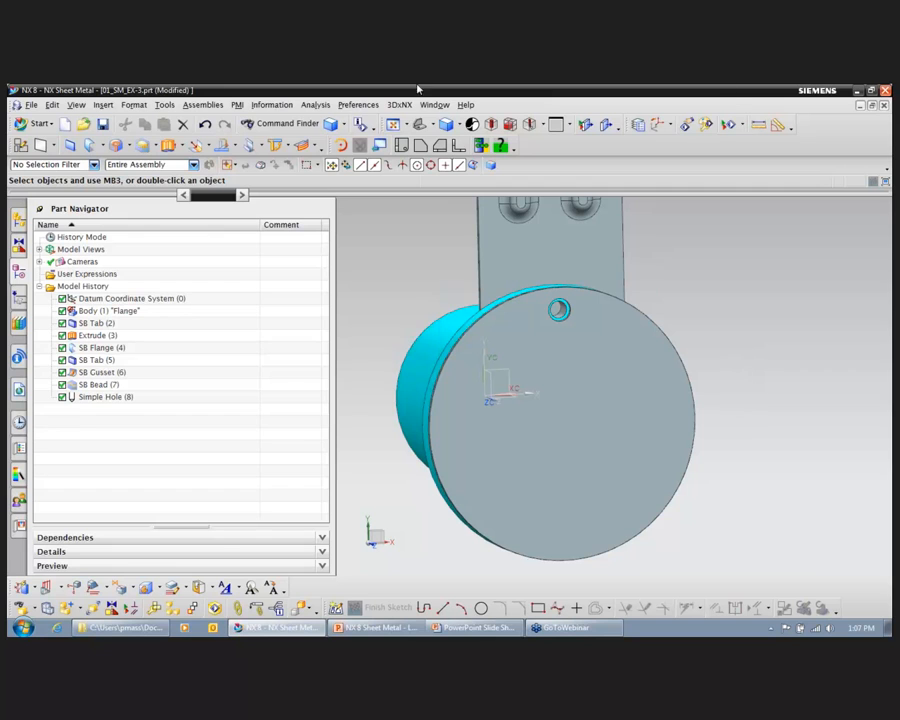
# Step: Set up a circular instance array of the new simple hole with 12 instances evenly spaced over 360 degrees
pyautogui.click(103, 104)
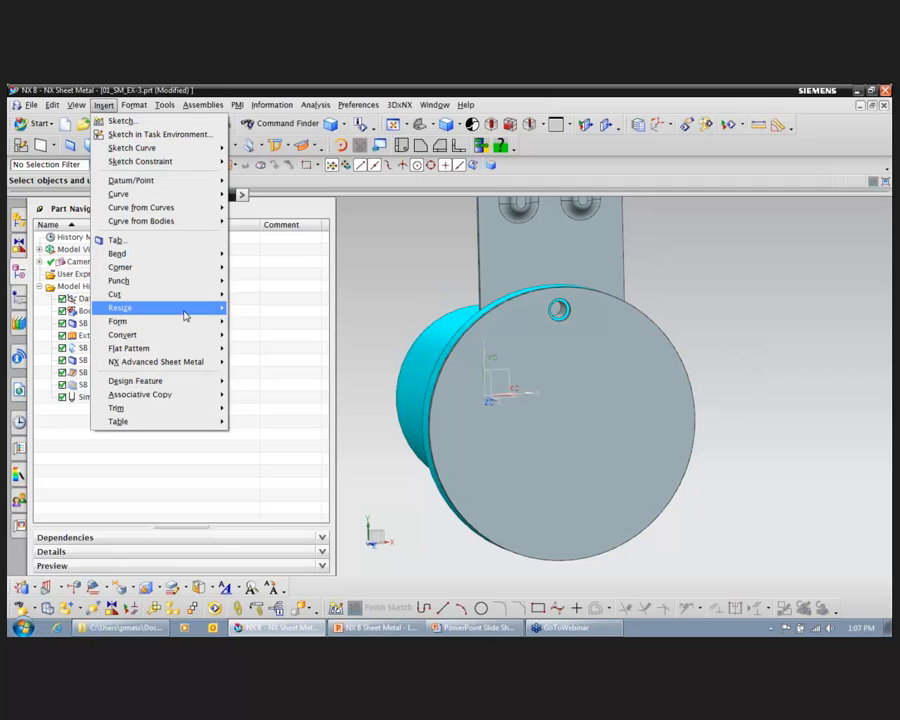
pyautogui.moveTo(221, 400)
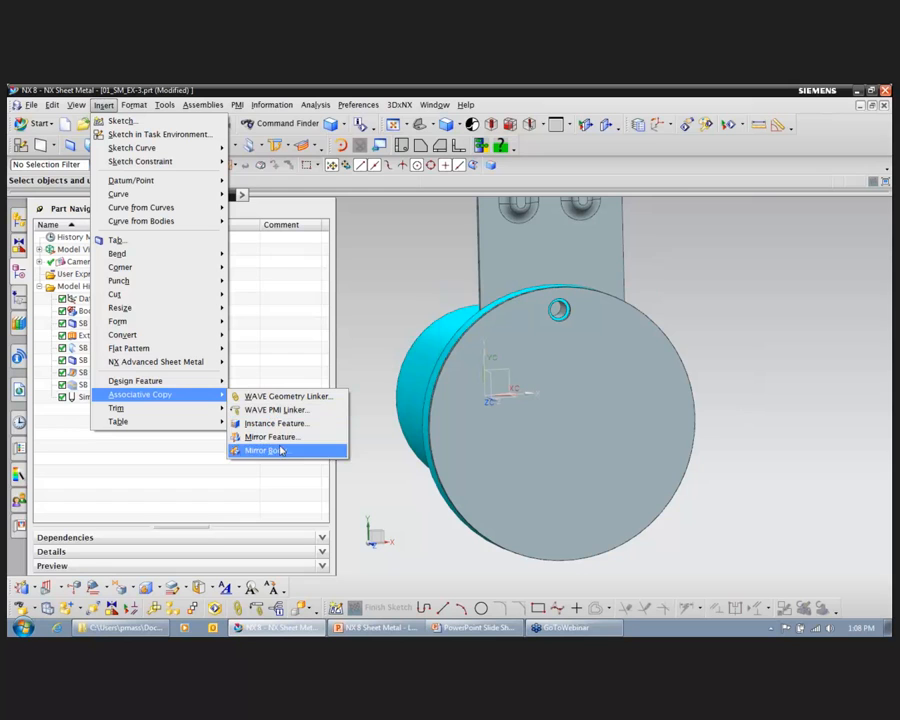
pyautogui.click(284, 425)
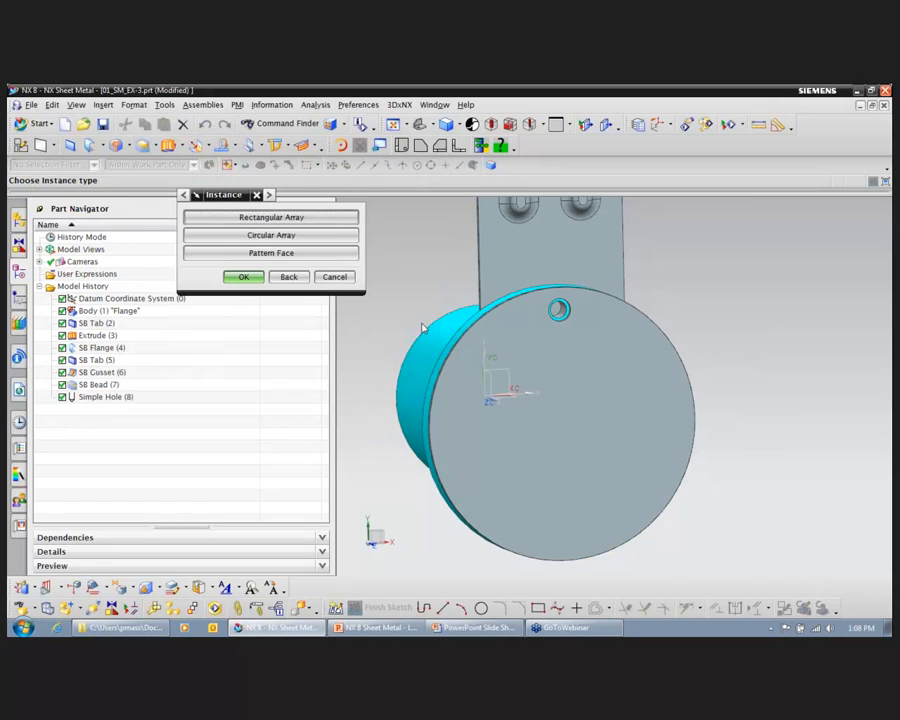
pyautogui.click(297, 236)
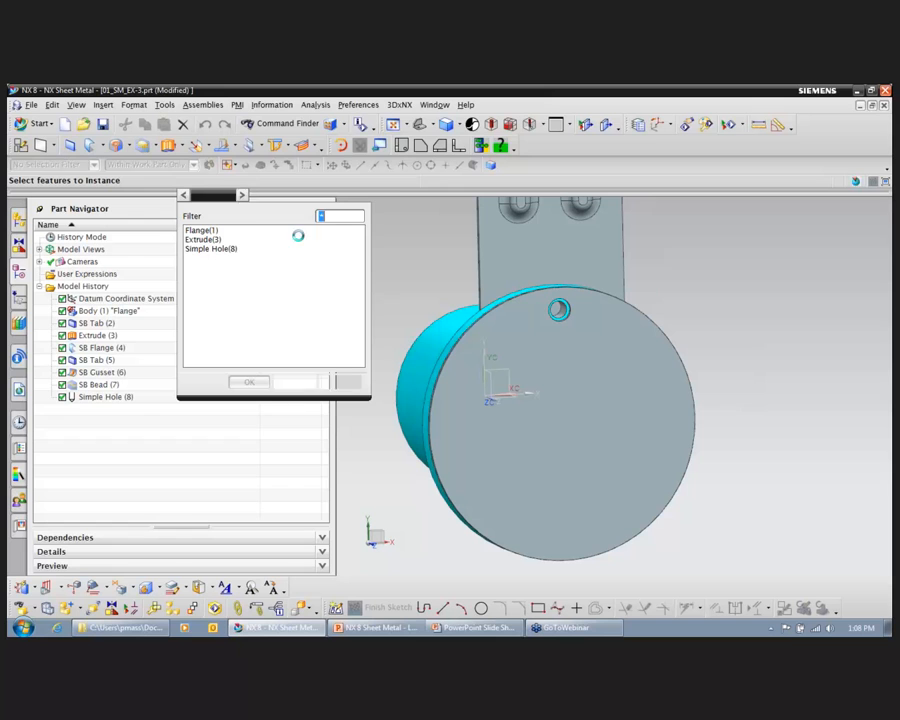
pyautogui.click(232, 252)
pyautogui.click(249, 381)
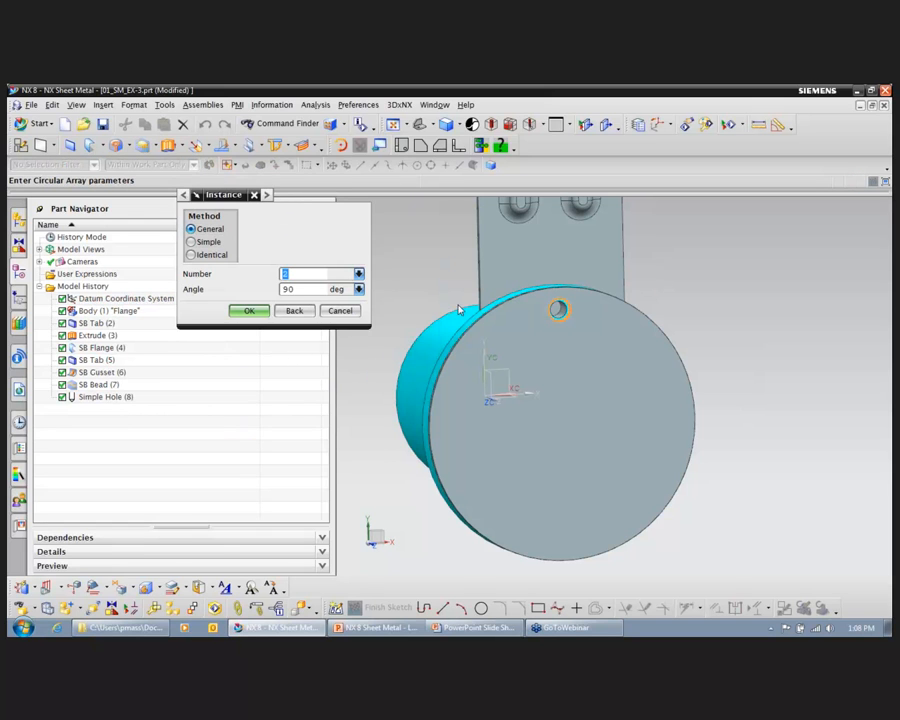
pyautogui.write('12')
pyautogui.write('360')
pyautogui.click(255, 311)
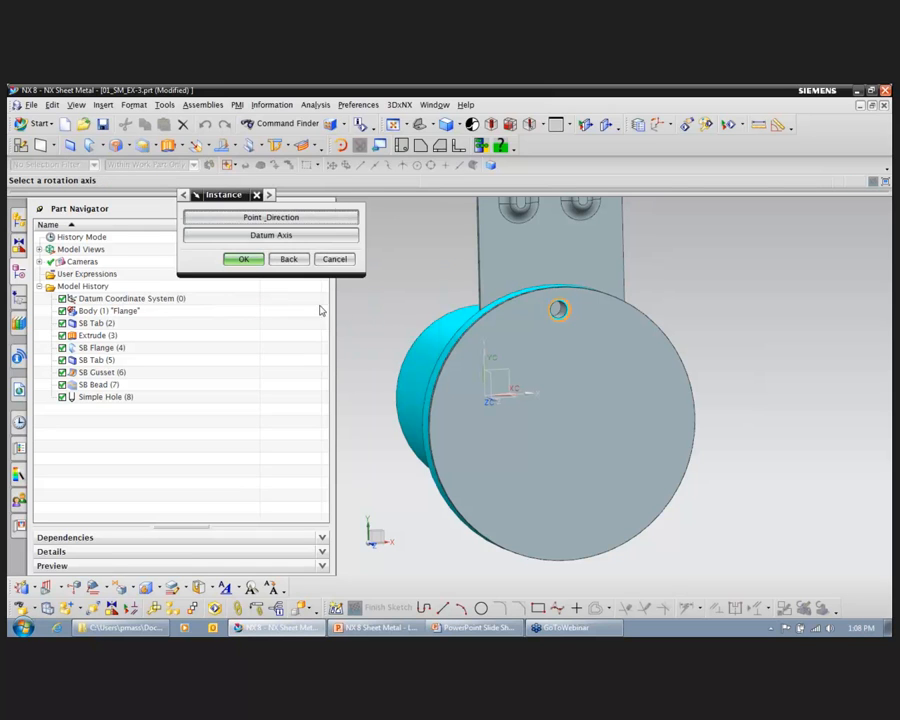
# Step: Use the datum axis through the round tab's centre as the rotation axis and create the hole array
pyautogui.click(313, 241)
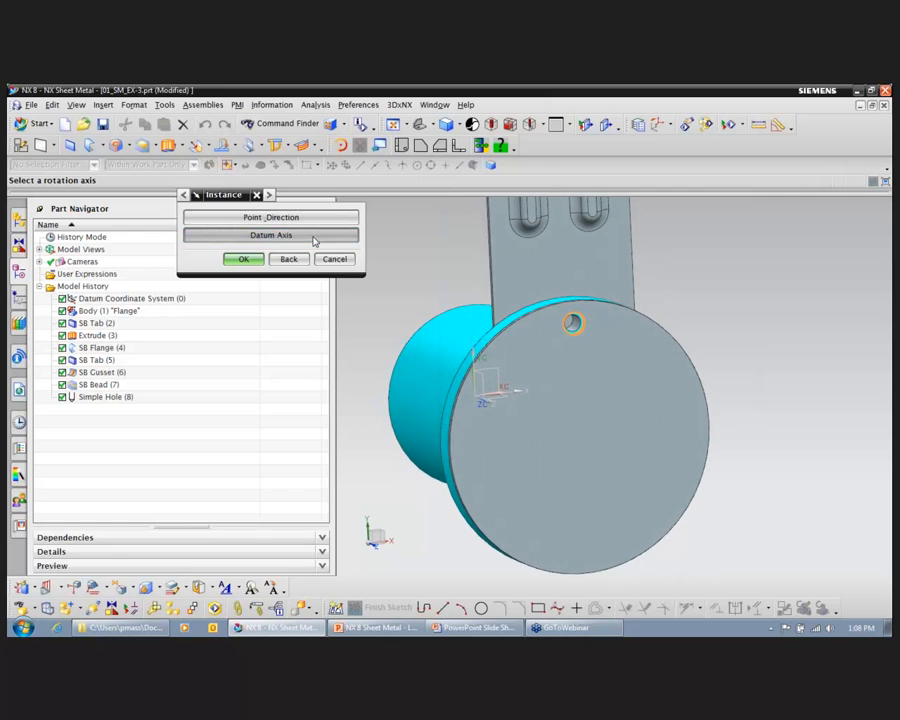
pyautogui.click(492, 400)
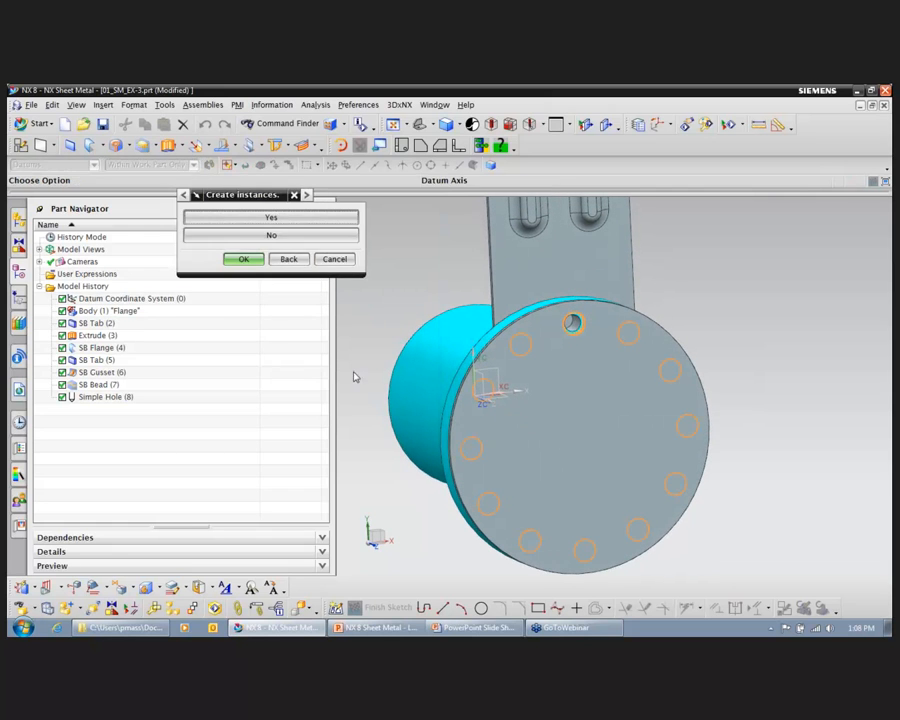
pyautogui.click(271, 217)
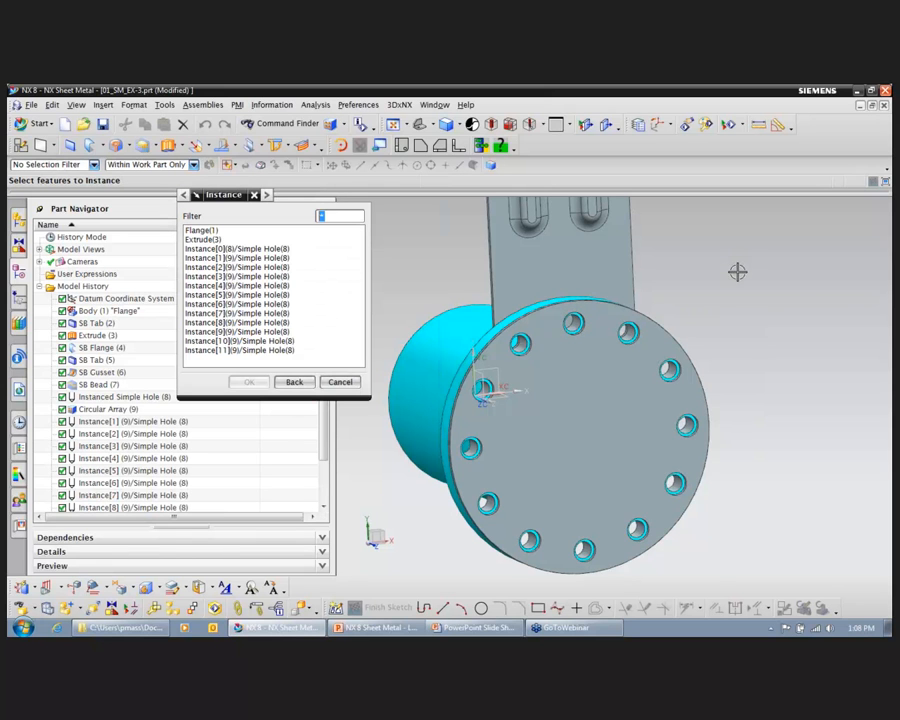
pyautogui.click(340, 383)
pyautogui.scroll(-1, 711, 313)
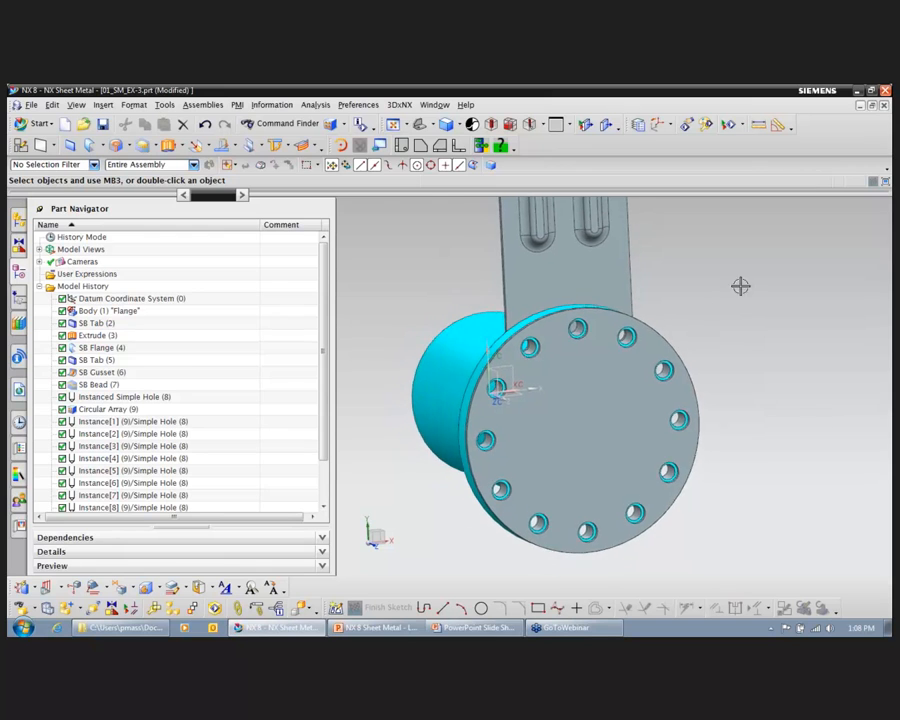
pyautogui.scroll(-1, 740, 286)
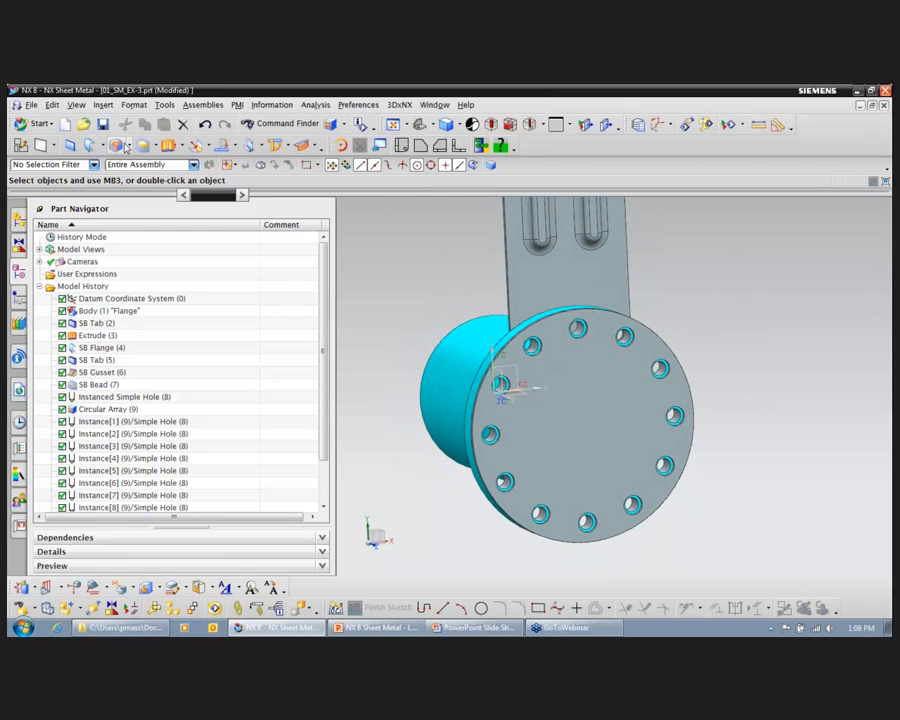
# Step: Start a Dimple on the round tab's face and sketch a square about 3 in wide inside the ring of holes as its section
pyautogui.click(184, 147)
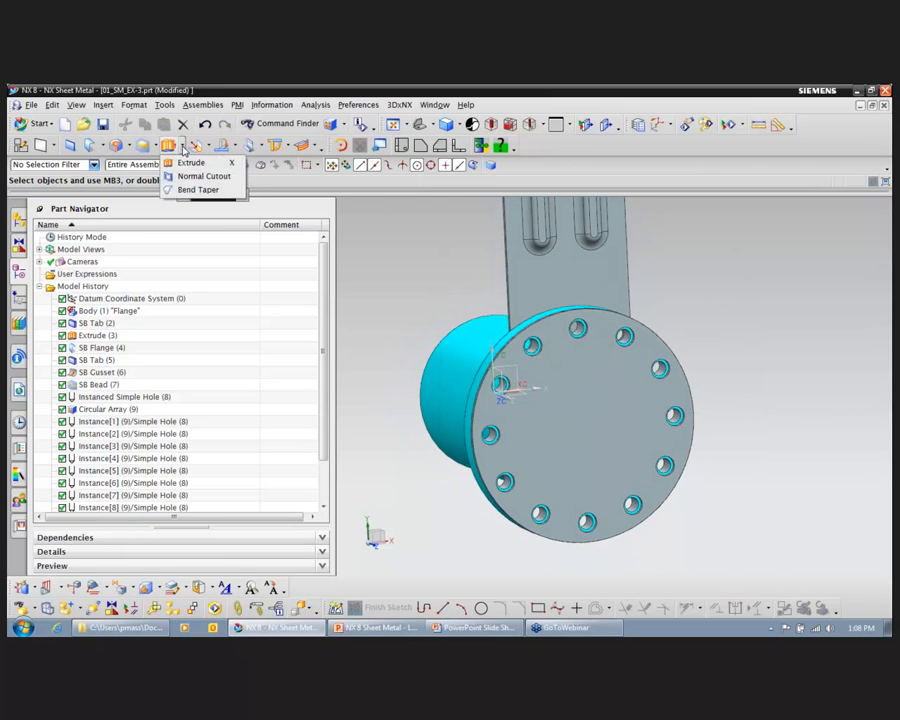
pyautogui.click(151, 146)
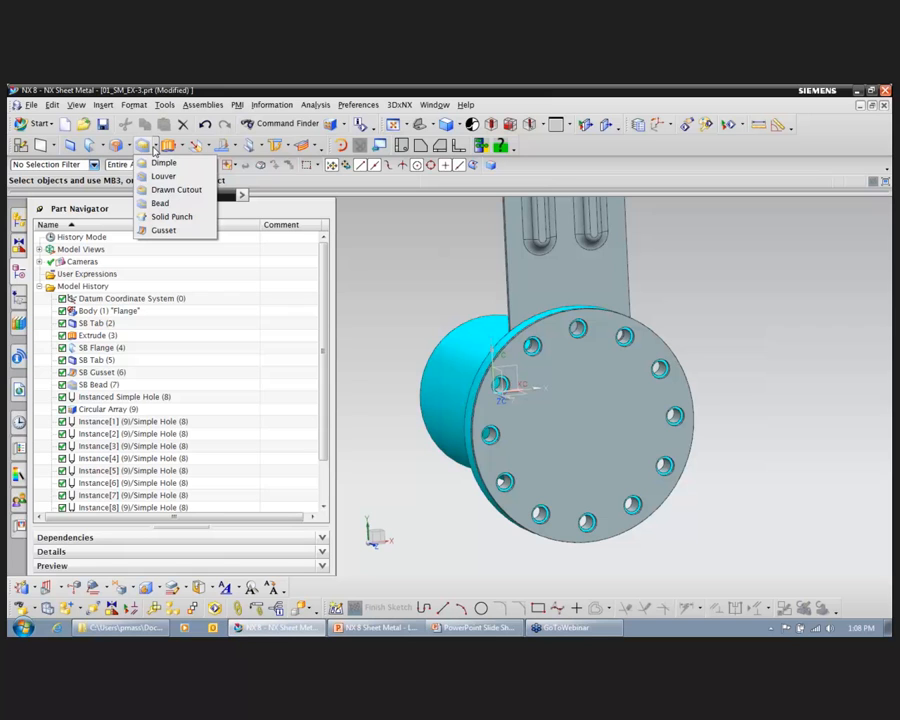
pyautogui.click(165, 163)
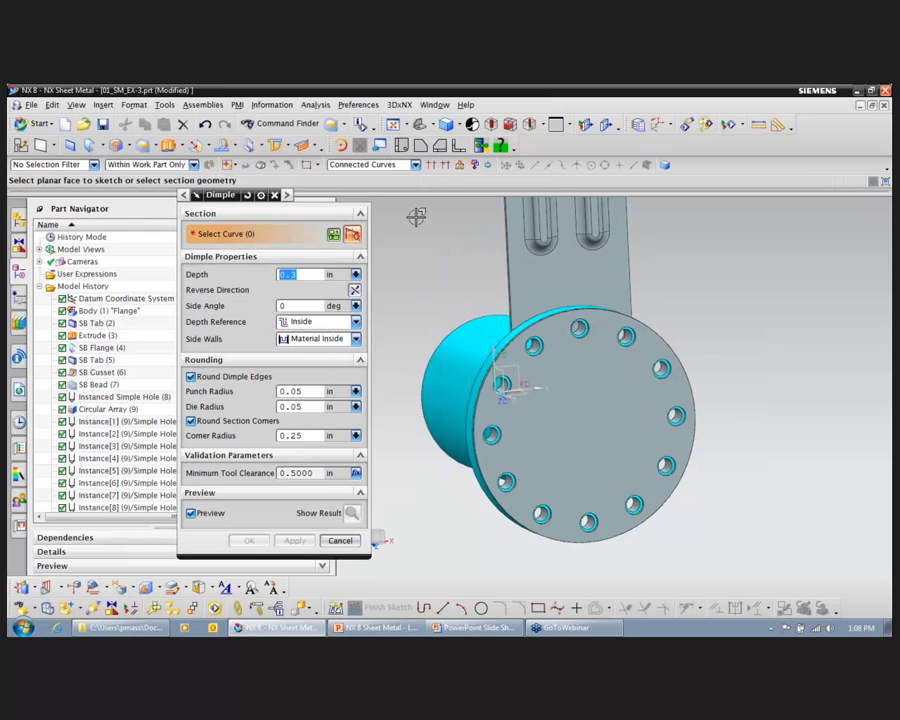
pyautogui.click(153, 147)
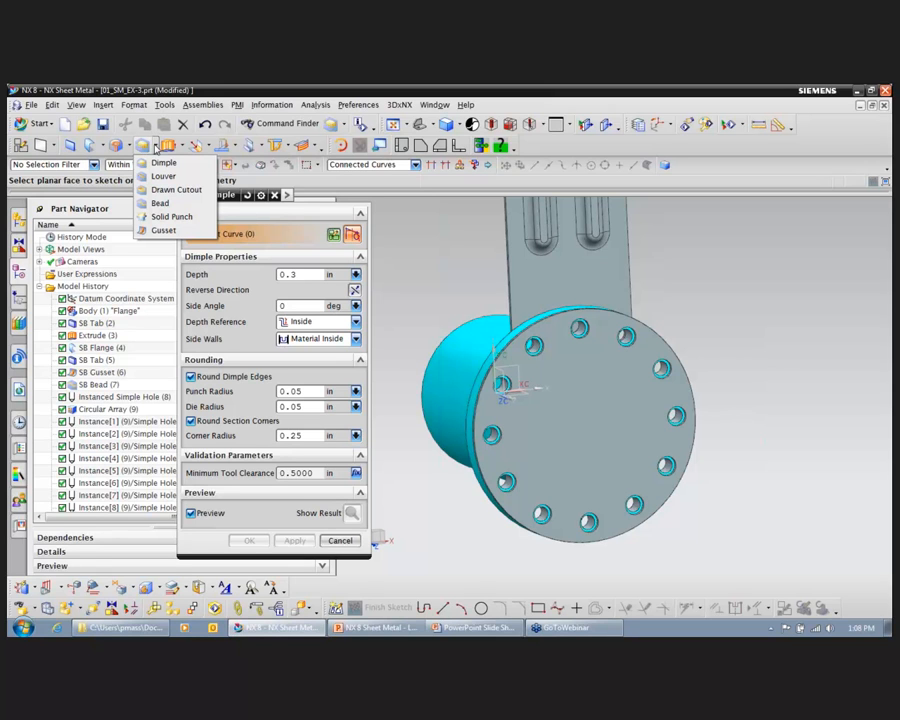
pyautogui.click(161, 161)
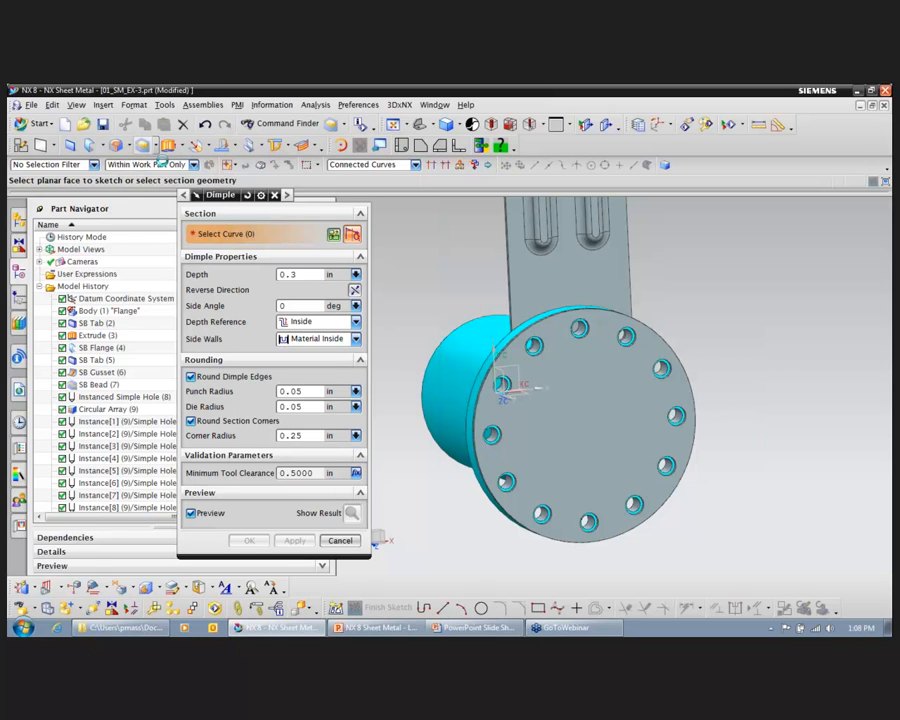
pyautogui.click(591, 423)
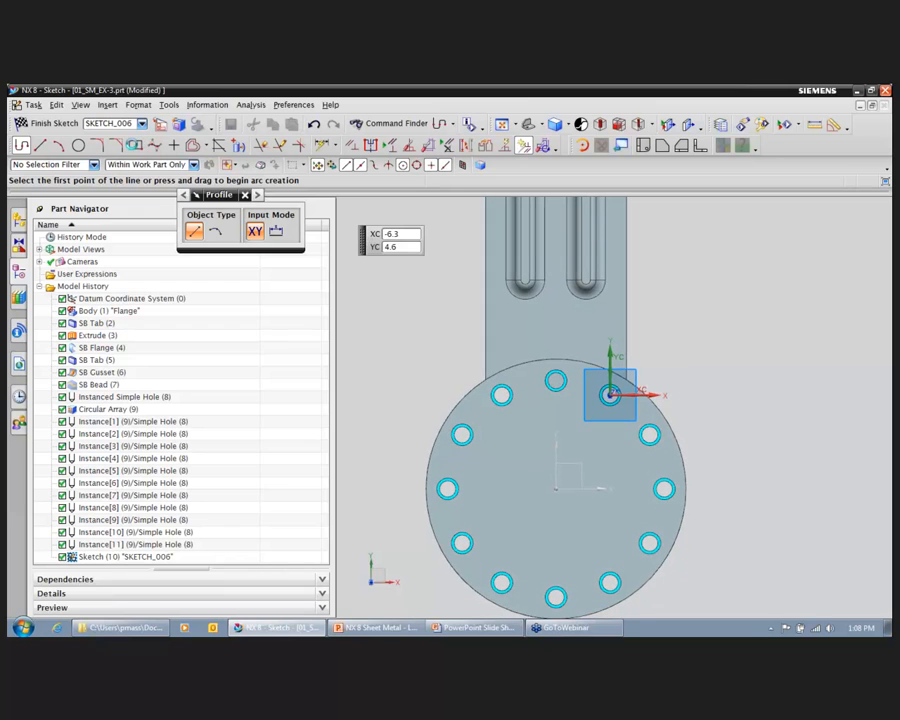
pyautogui.press('r')
pyautogui.click(489, 422)
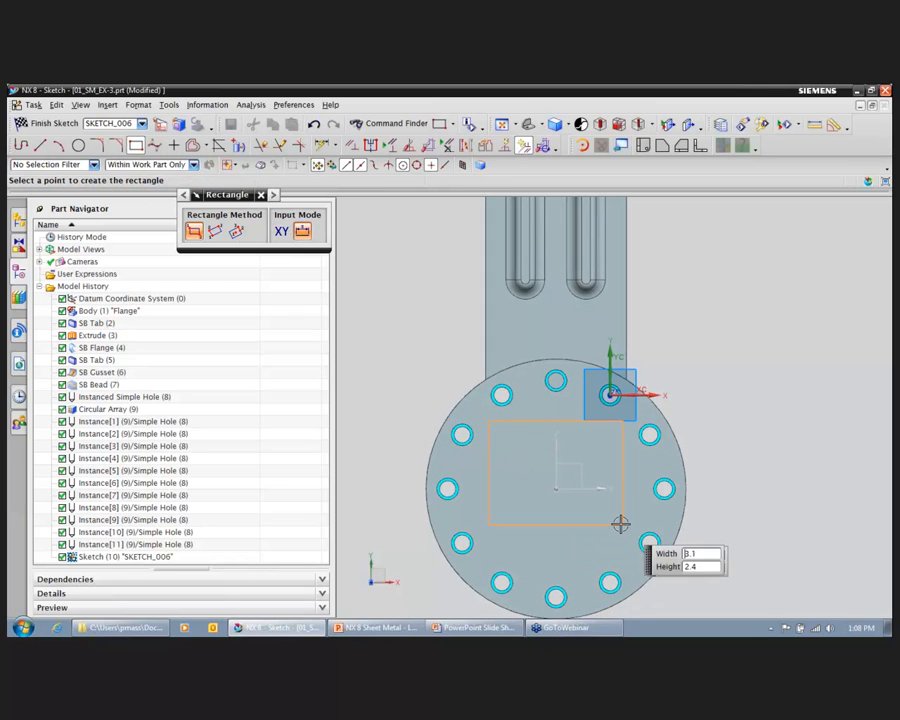
pyautogui.click(620, 550)
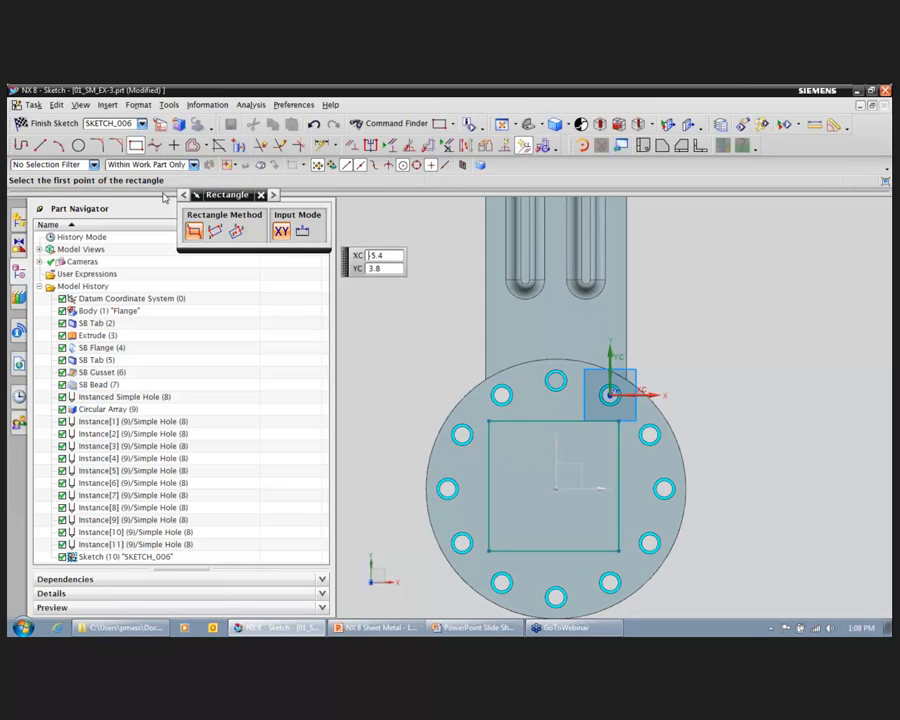
pyautogui.click(47, 127)
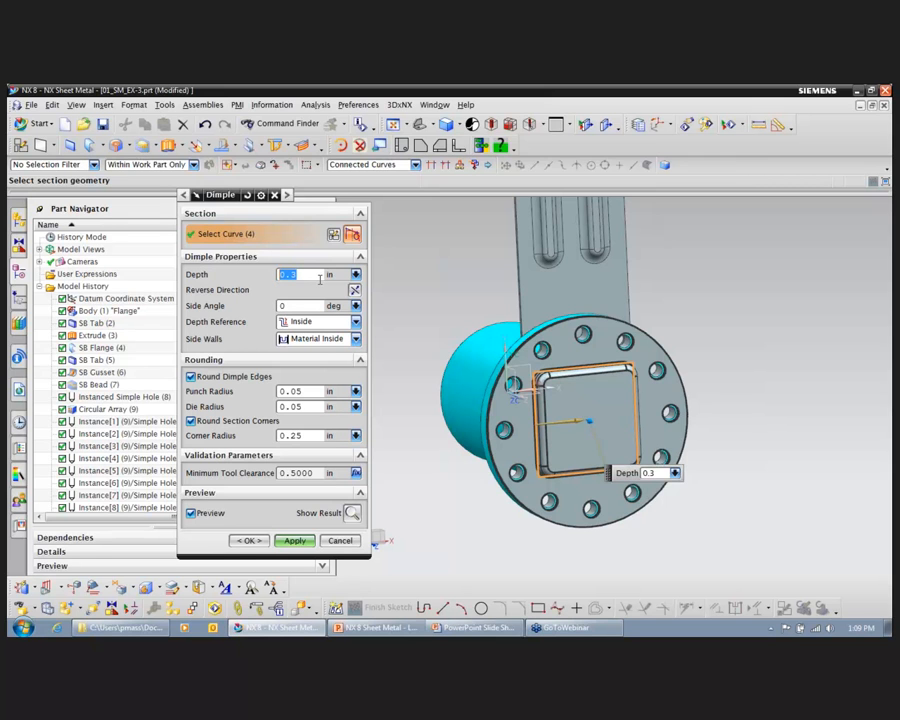
# Step: Set the dimple's depth to 0.2 in
pyautogui.scroll(2, 637, 446)
pyautogui.moveTo(585, 411)
pyautogui.mouseDown()
pyautogui.moveTo(601, 412)
pyautogui.moveTo(584, 406)
pyautogui.mouseUp()
pyautogui.doubleClick(657, 467)
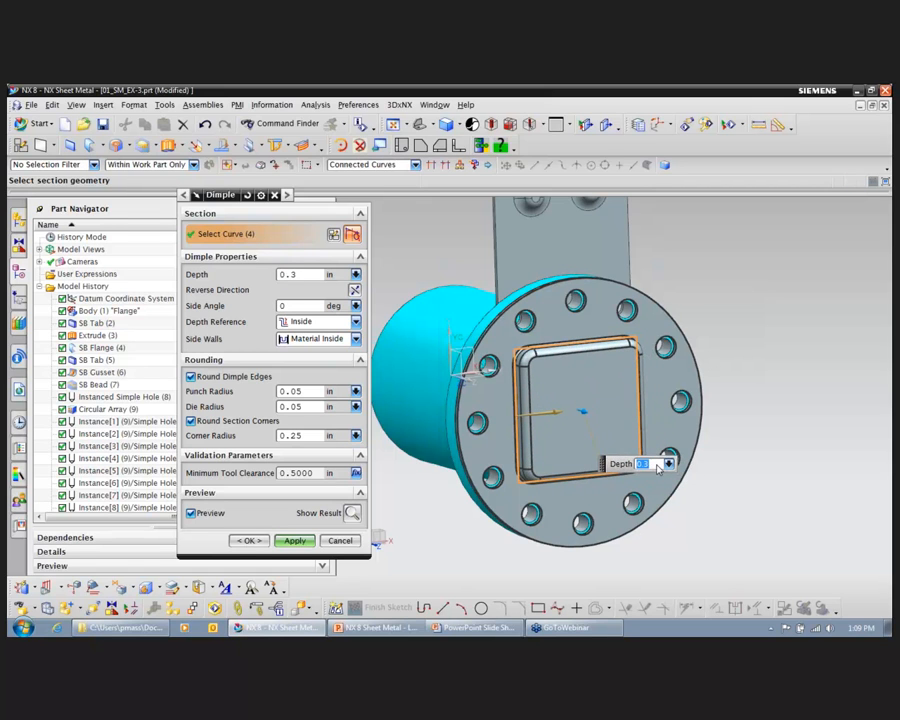
pyautogui.press('Return')
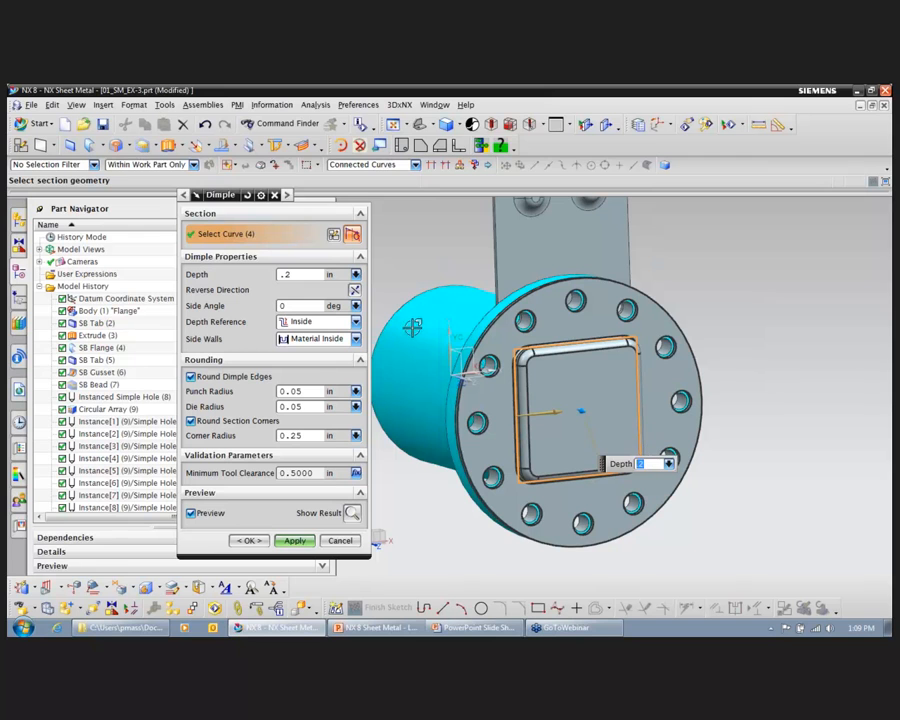
# Step: Set the dimple's side walls to Material Outside and create the dimple
pyautogui.click(355, 339)
pyautogui.press('F8')
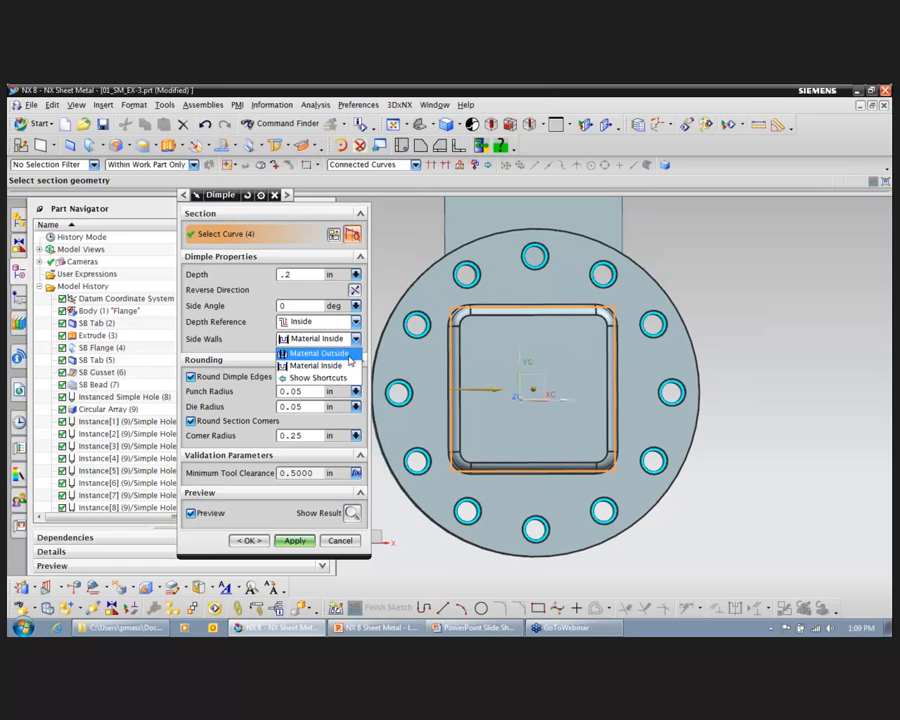
pyautogui.click(348, 355)
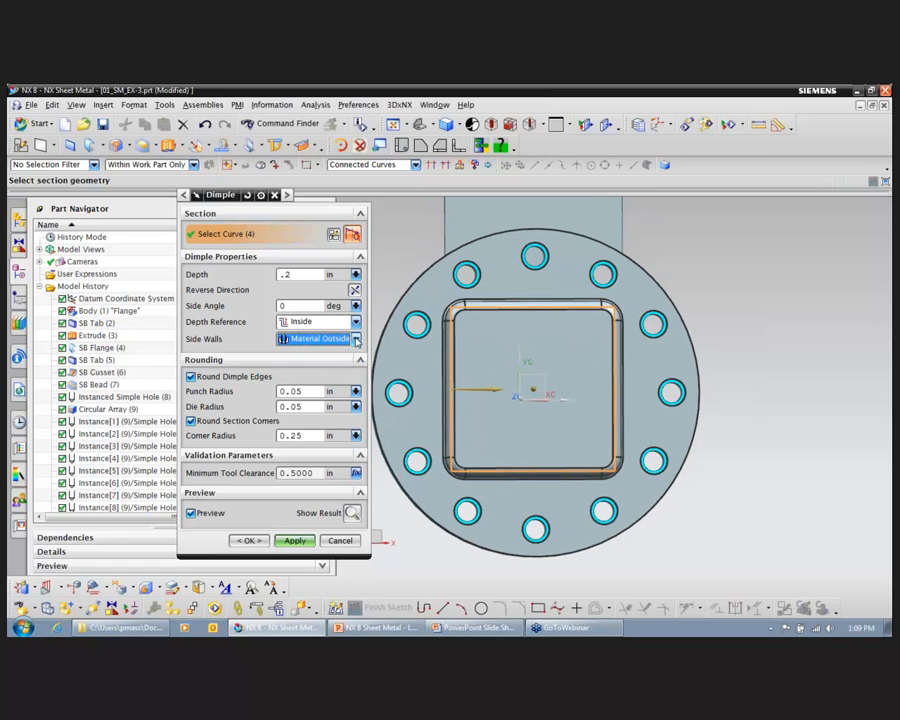
pyautogui.click(355, 340)
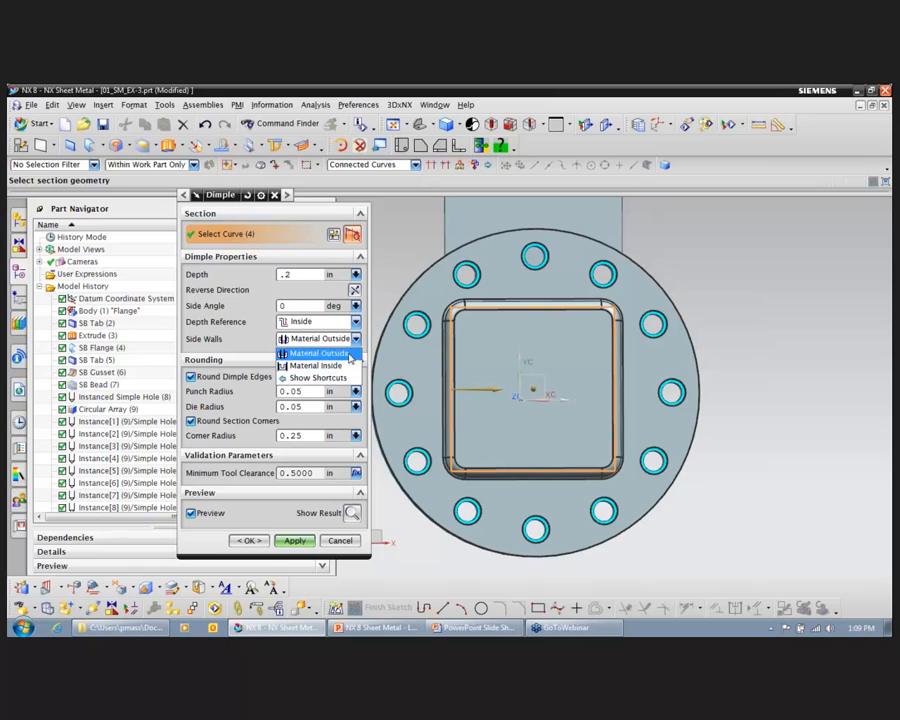
pyautogui.click(350, 354)
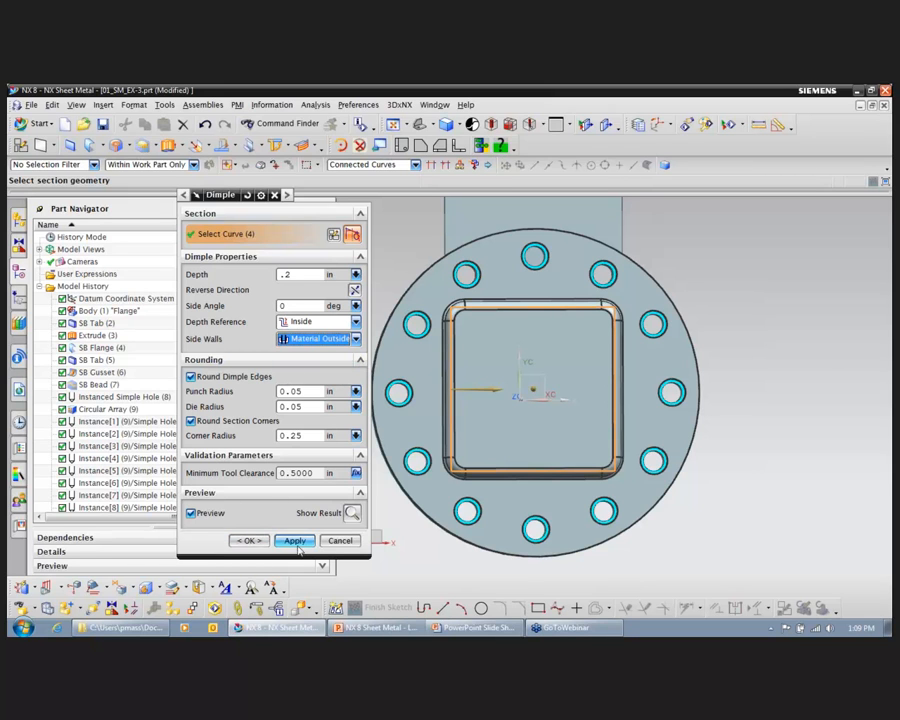
pyautogui.click(260, 545)
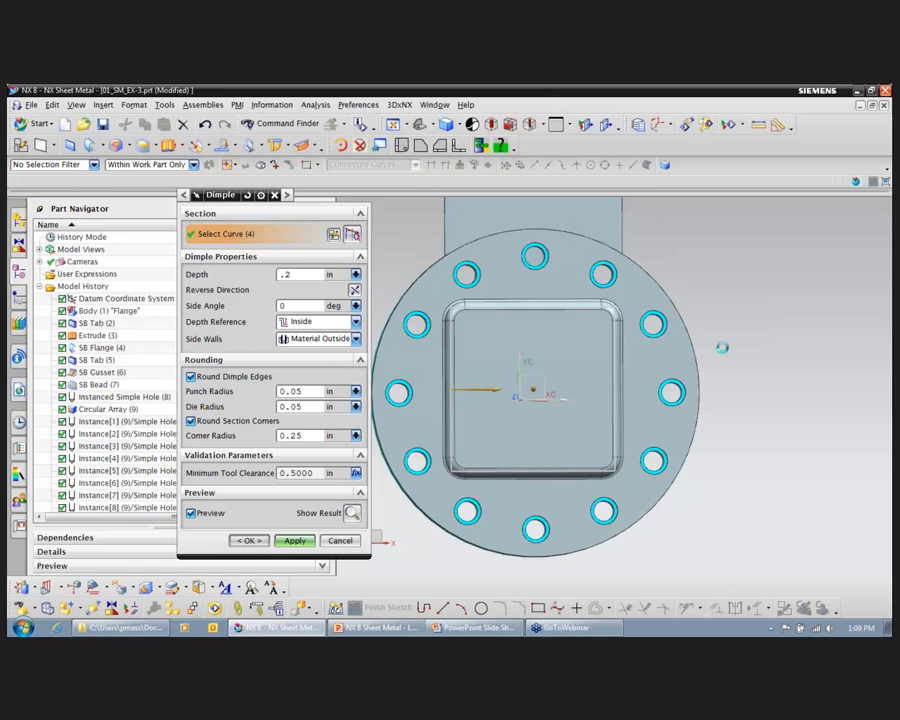
# Step: Start a Louver on the dimple's flat face and sketch three parallel horizontal cut lines about 1.6 in long inside it
pyautogui.moveTo(721, 347); pyautogui.dragTo(750, 318, button='middle')
pyautogui.moveTo(769, 318); pyautogui.dragTo(781, 290, button='middle')
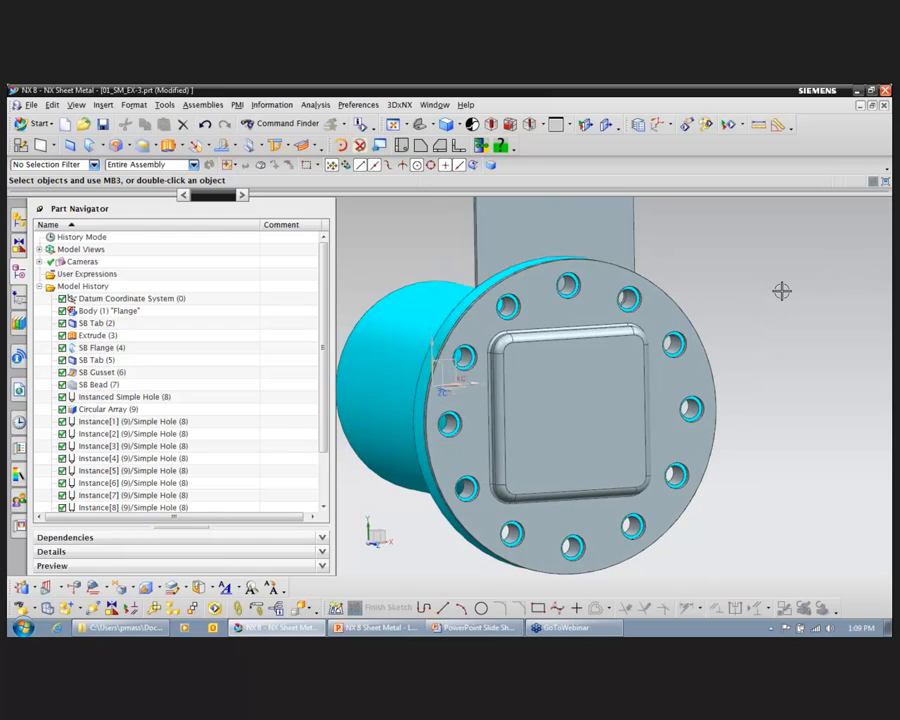
pyautogui.click(157, 146)
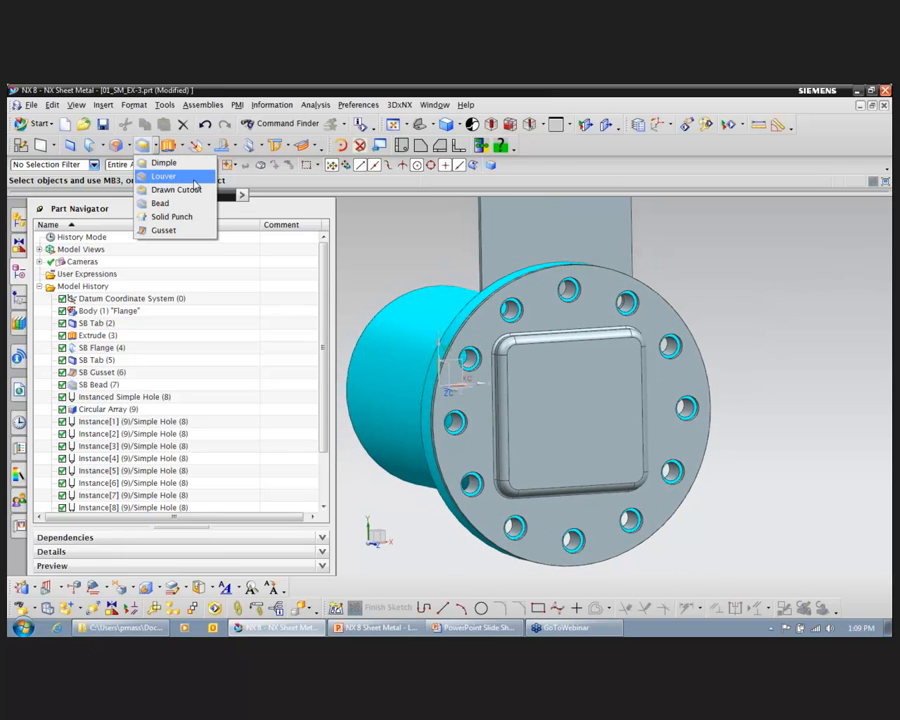
pyautogui.click(192, 177)
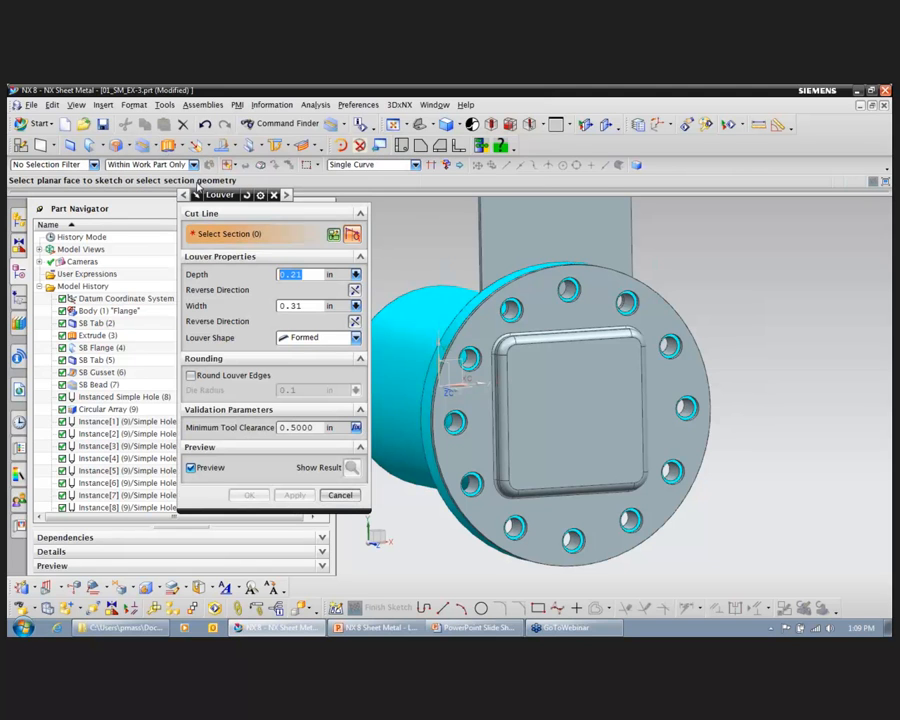
pyautogui.click(568, 374)
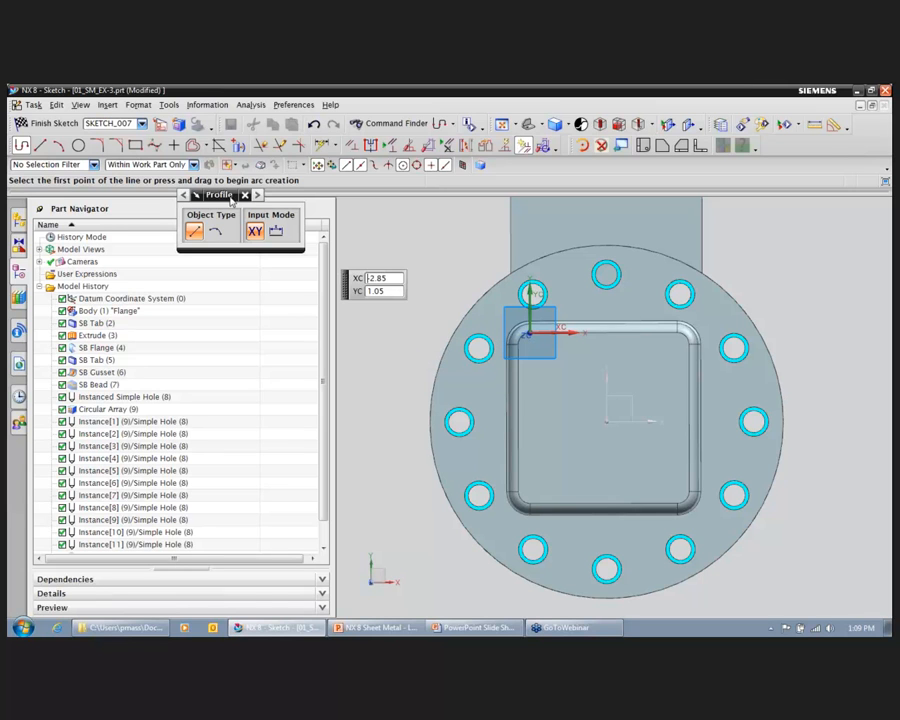
pyautogui.click(42, 147)
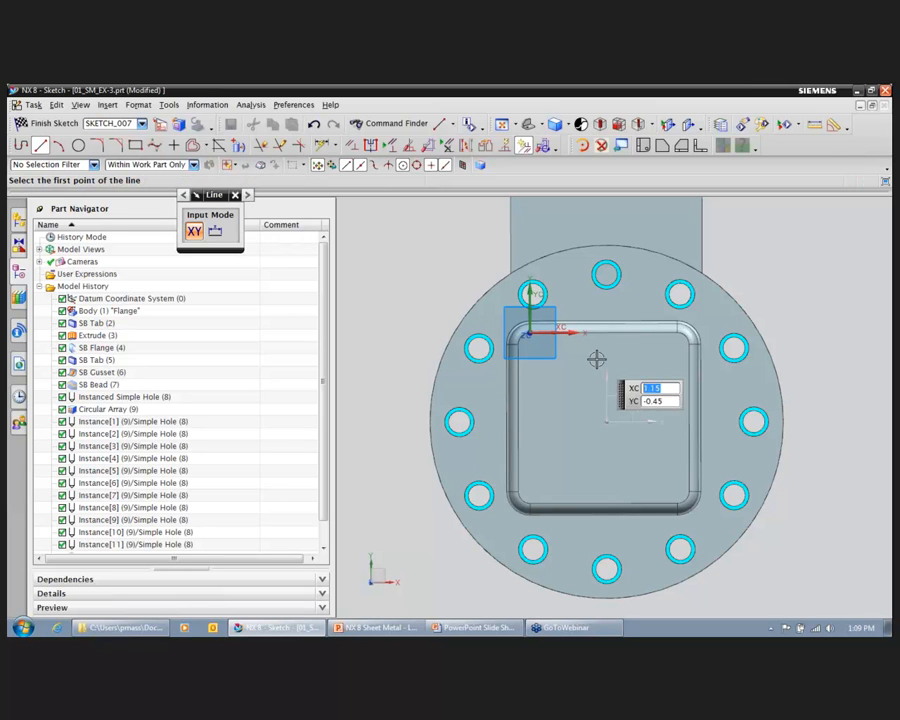
pyautogui.click(558, 372)
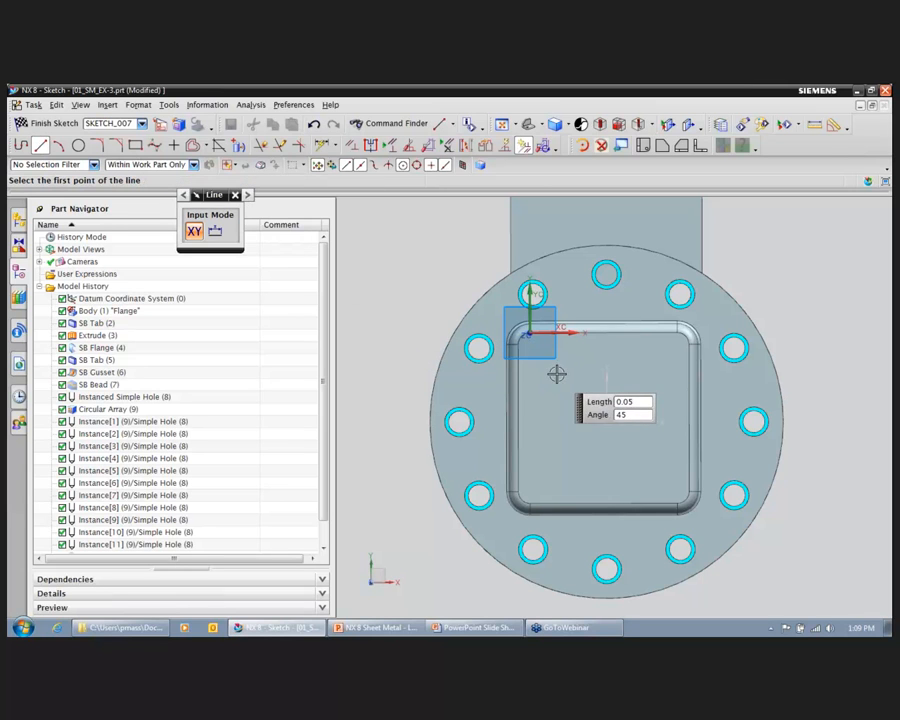
pyautogui.click(648, 375)
pyautogui.click(554, 409)
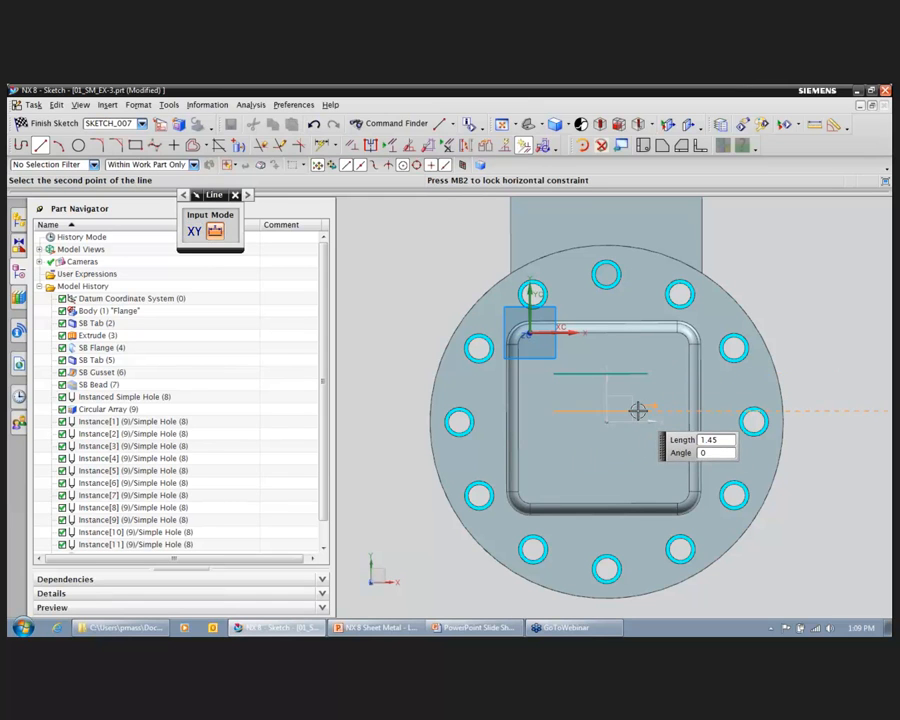
pyautogui.click(648, 410)
pyautogui.click(555, 446)
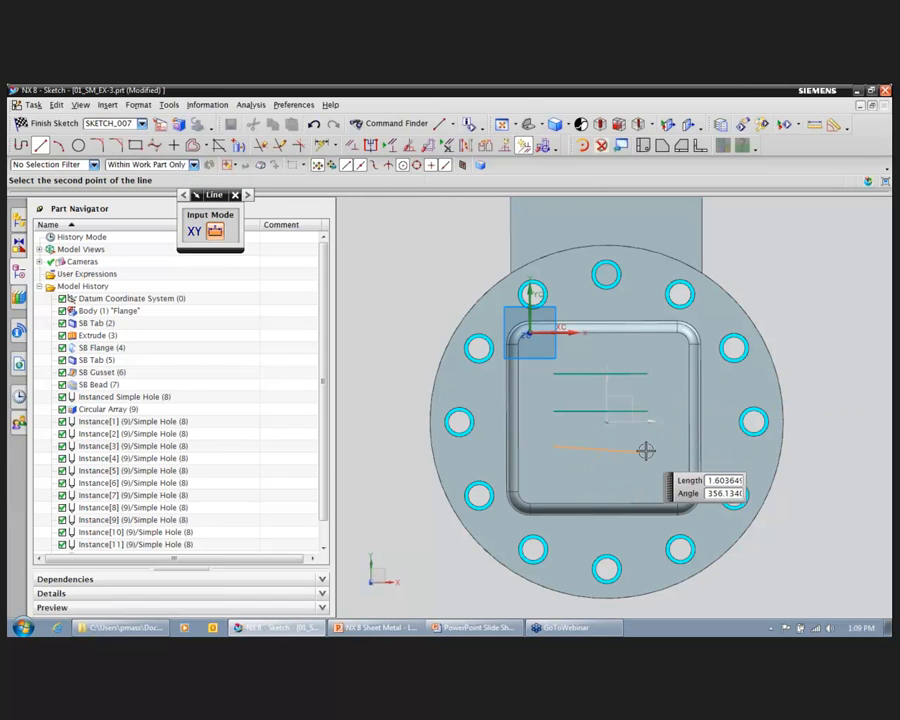
pyautogui.click(646, 446)
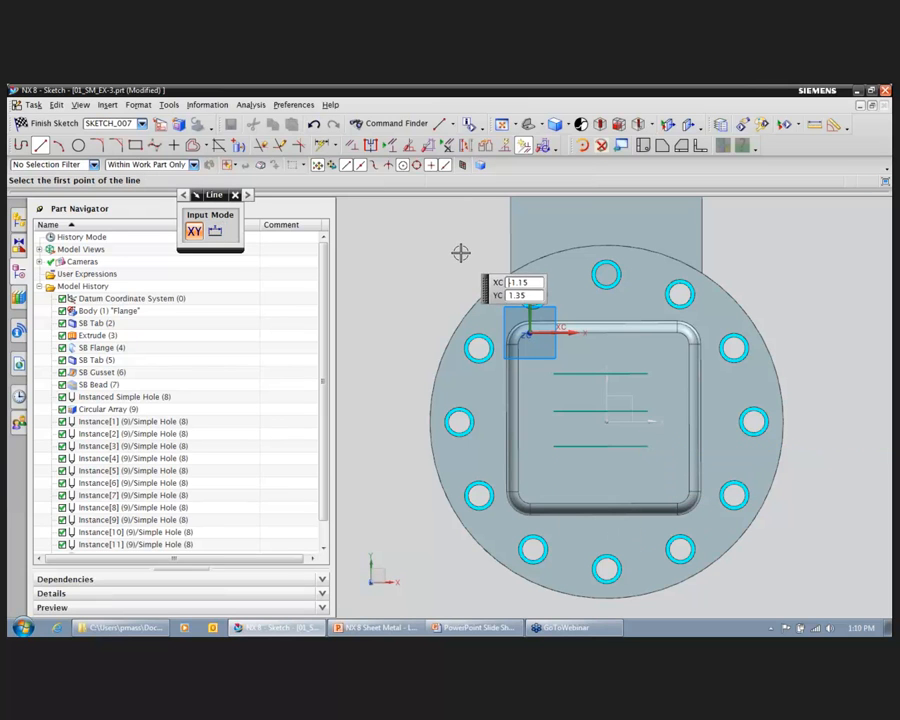
pyautogui.press('Escape')
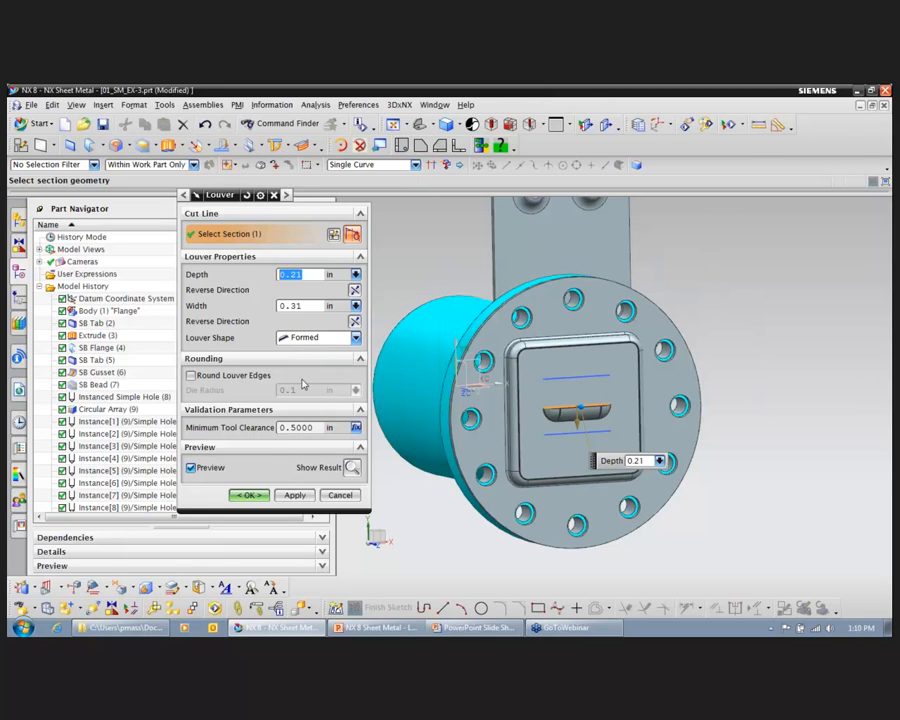
# Step: Create a louver from the middle cut line, leave the command and undo the louver
pyautogui.click(294, 495)
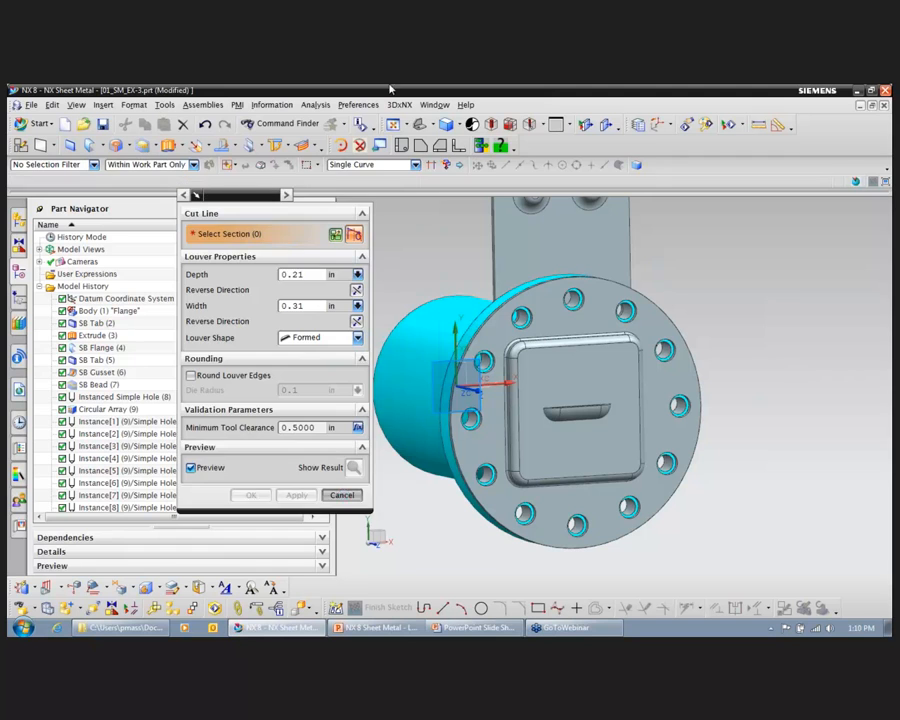
pyautogui.press('Escape')
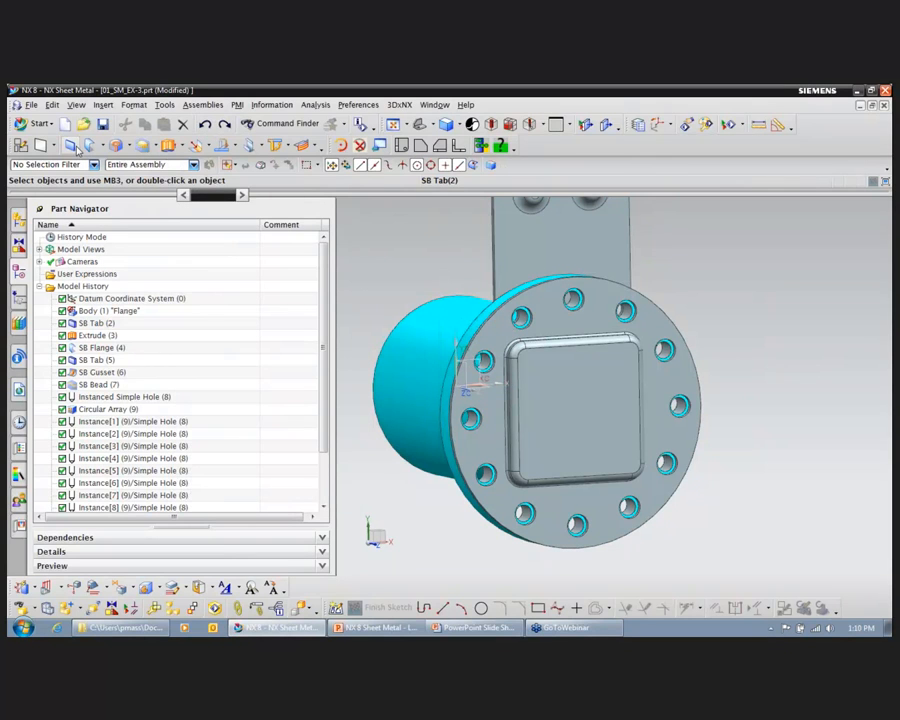
# Step: Create a separate sketch on the dimple's flat face with three evenly spaced horizontal lines about 1.8 in long
pyautogui.click(21, 147)
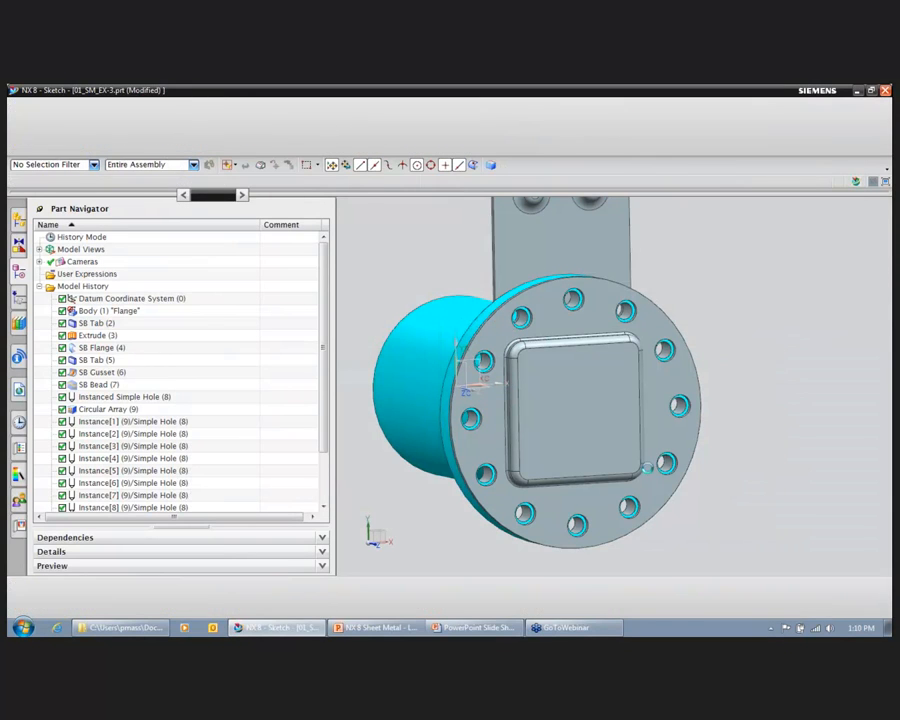
pyautogui.click(575, 414)
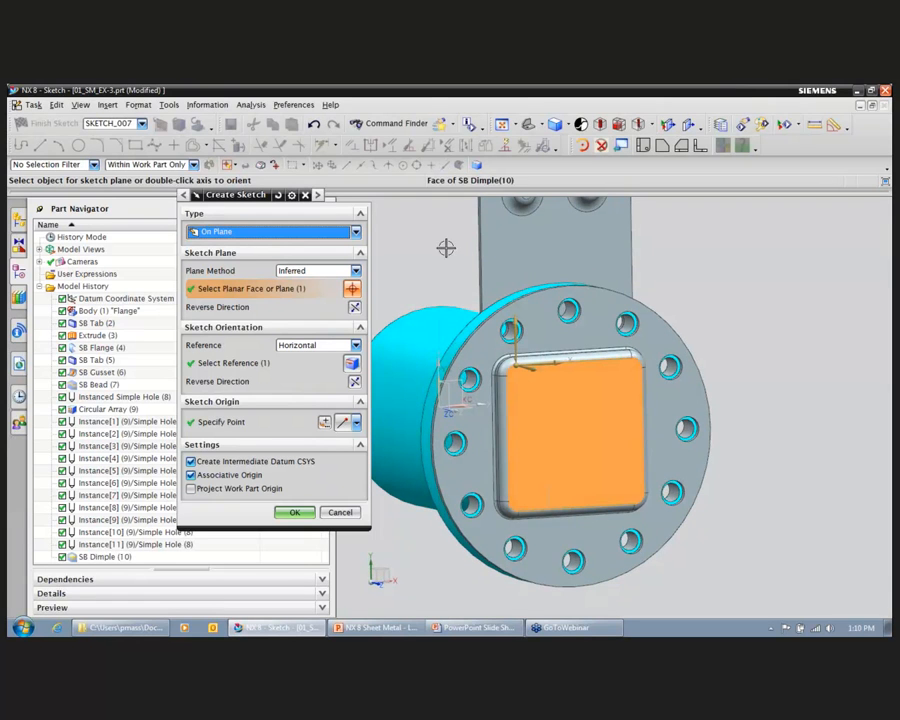
pyautogui.click(295, 512)
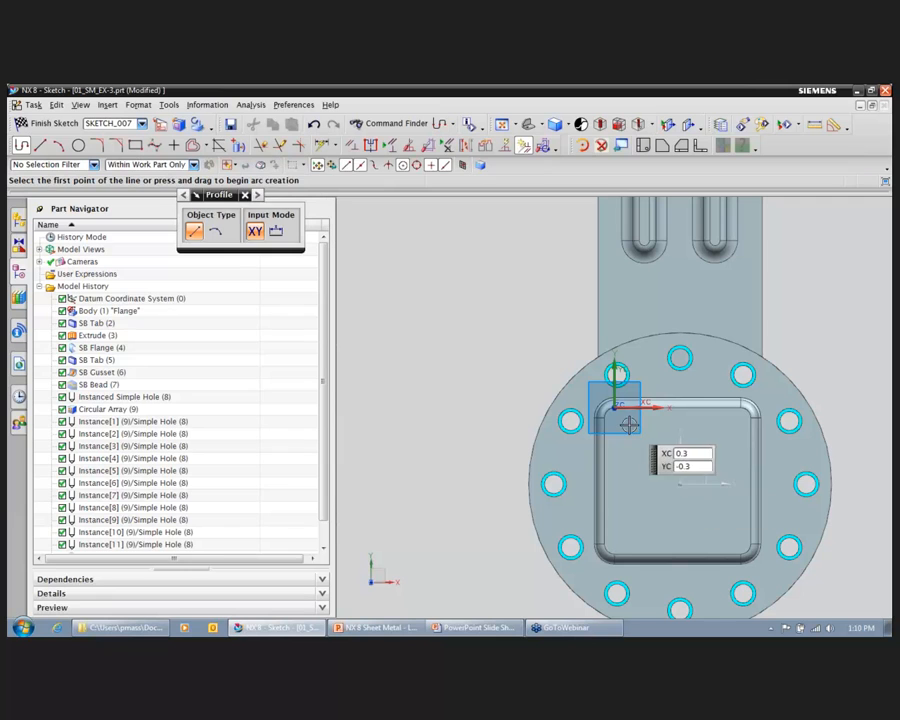
pyautogui.click(724, 443)
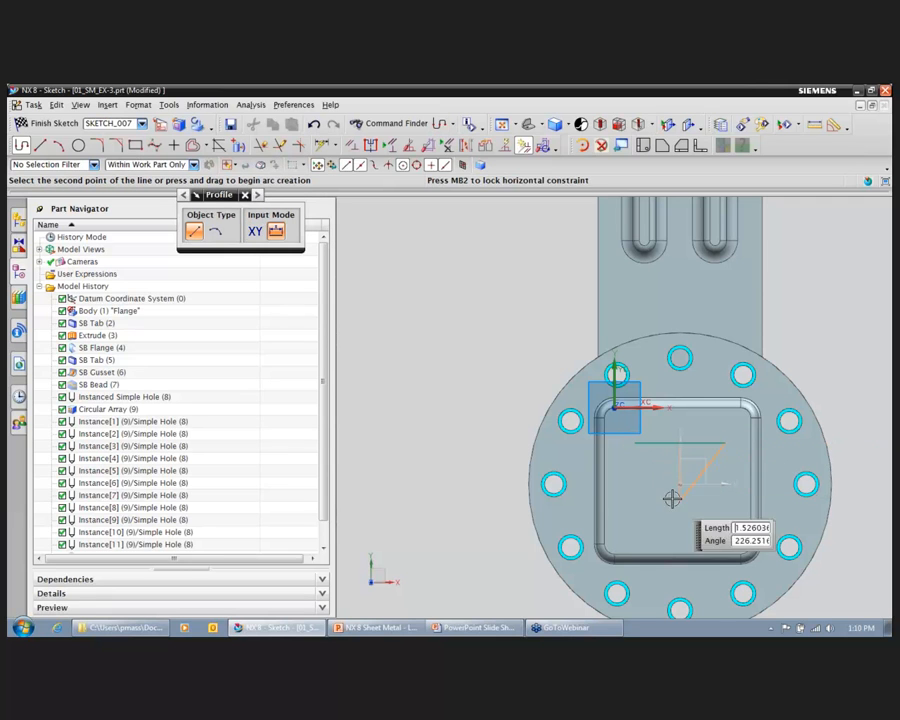
pyautogui.press('Escape')
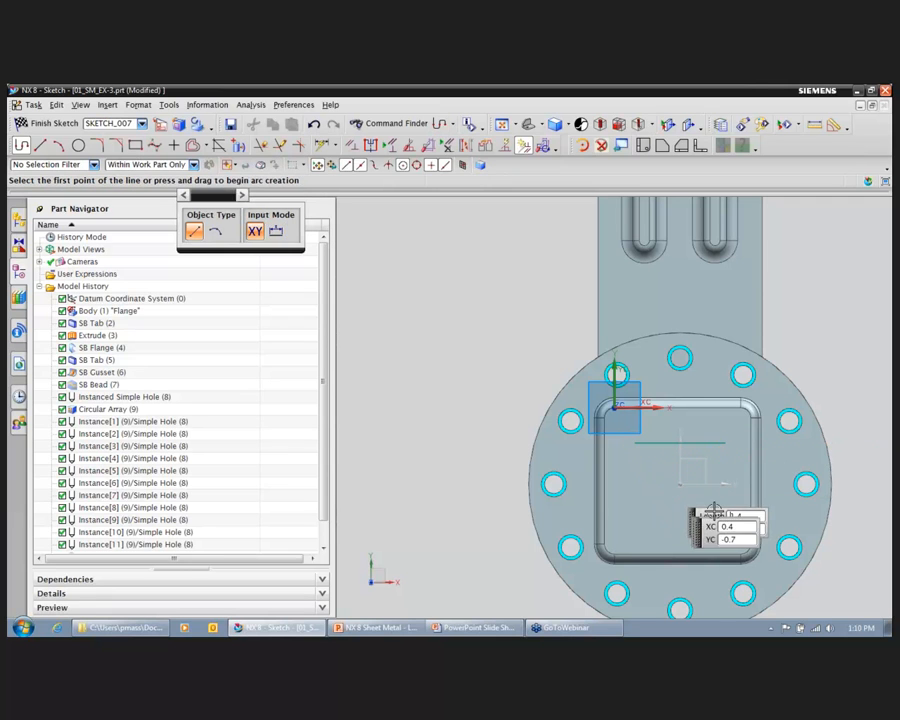
pyautogui.click(38, 144)
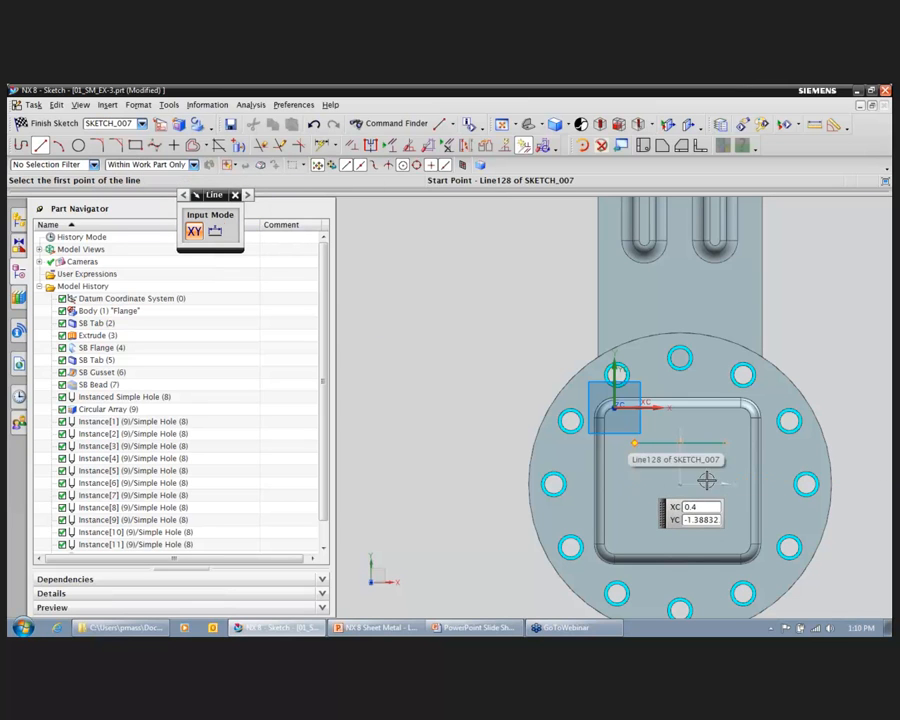
pyautogui.click(635, 514)
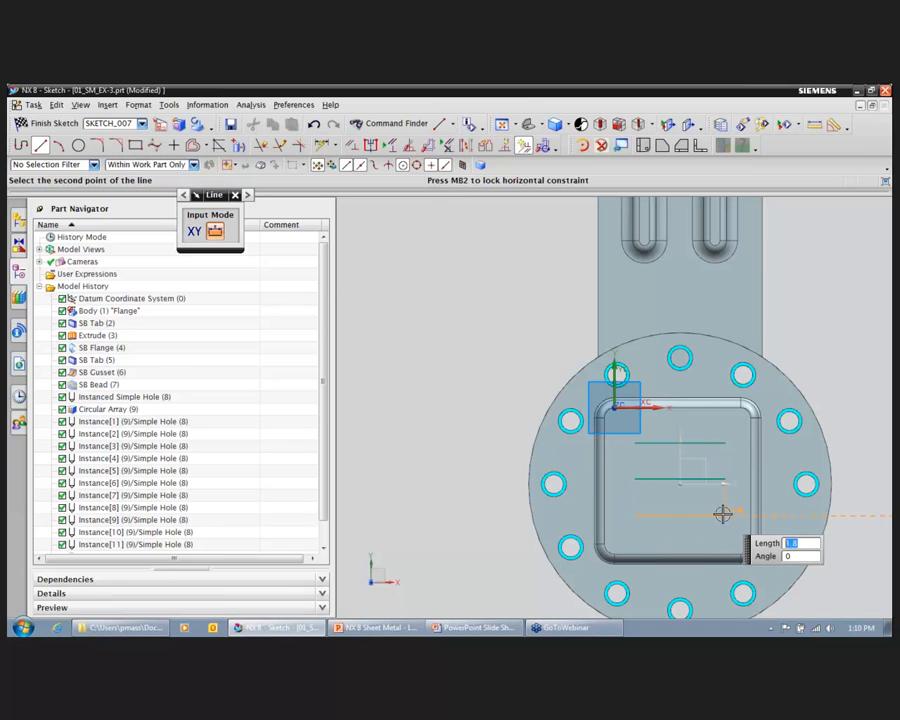
pyautogui.click(723, 514)
pyautogui.click(60, 125)
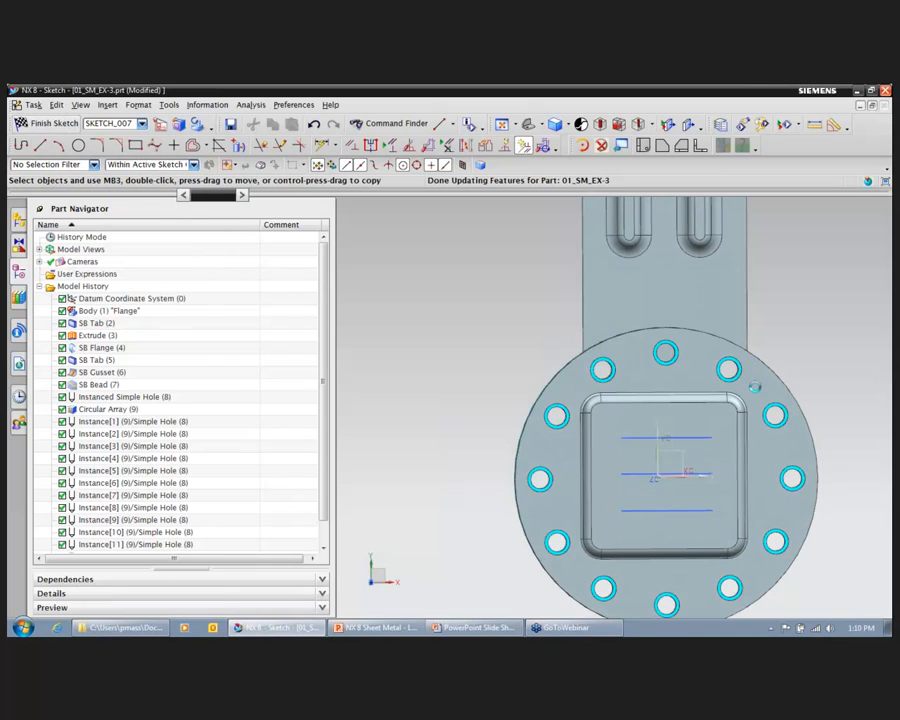
# Step: Start a Louver using the uppermost sketched line on the dimple as its cut line
pyautogui.click(127, 147)
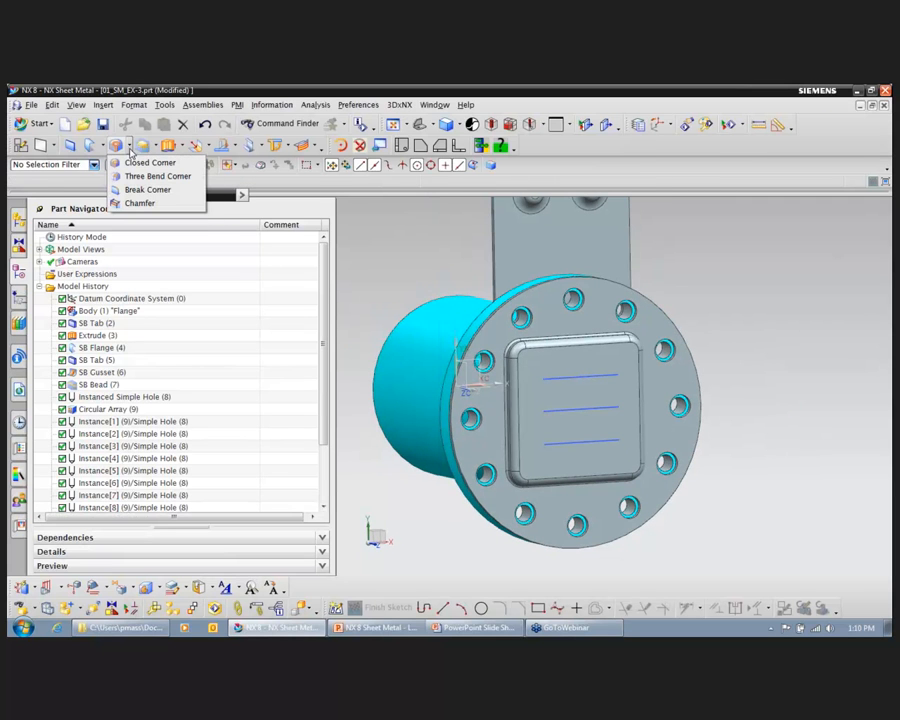
pyautogui.click(152, 147)
pyautogui.click(162, 175)
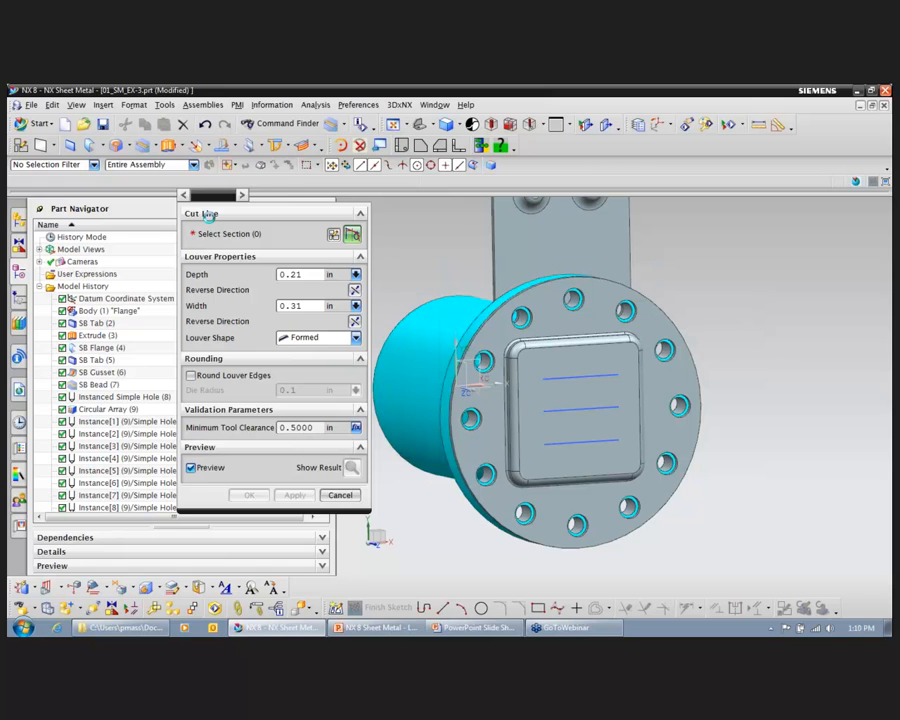
pyautogui.click(578, 376)
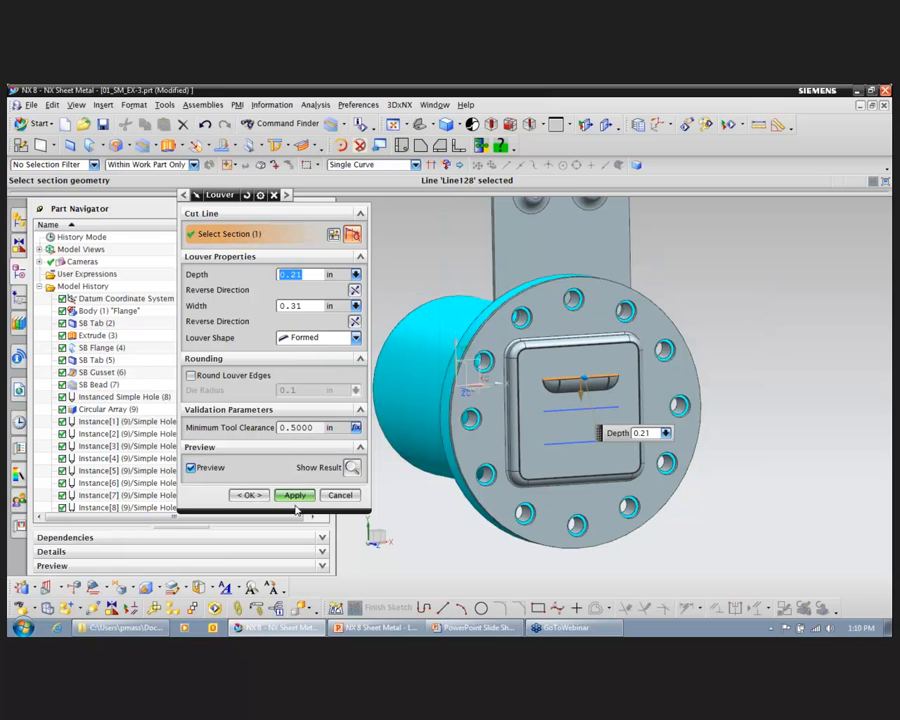
# Step: Reverse the louver's depth and width directions so it bulges outward above the cut line, and create it
pyautogui.click(354, 321)
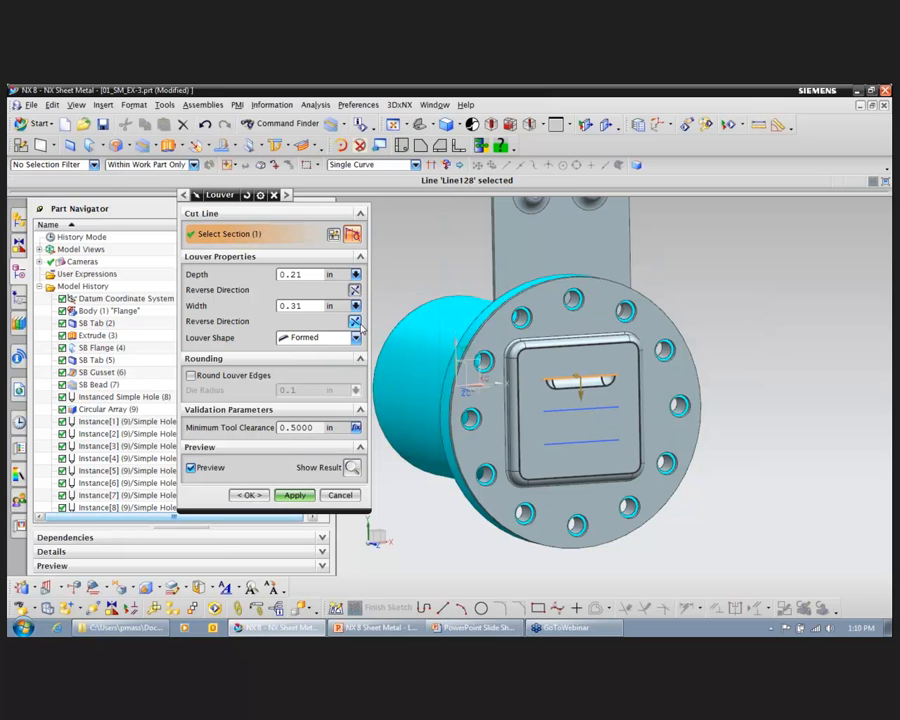
pyautogui.click(354, 290)
pyautogui.click(352, 288)
pyautogui.click(357, 292)
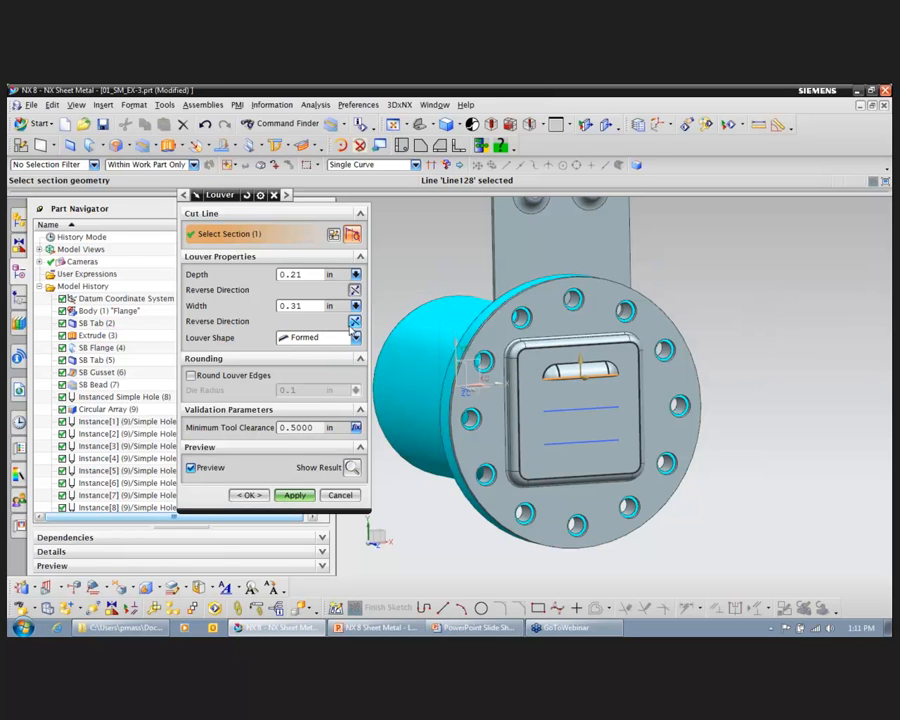
pyautogui.click(355, 291)
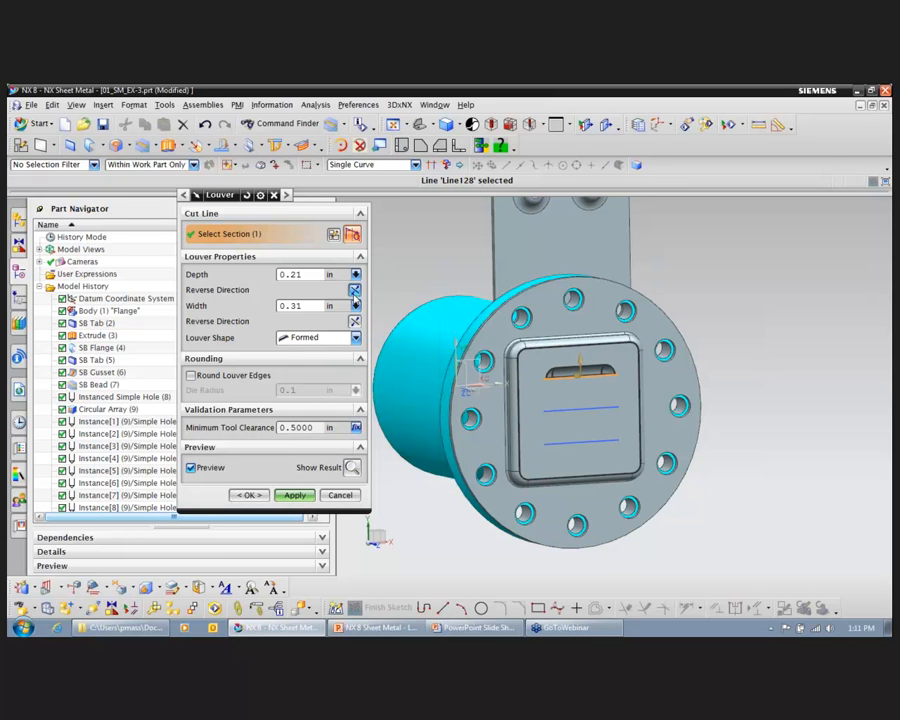
pyautogui.click(355, 322)
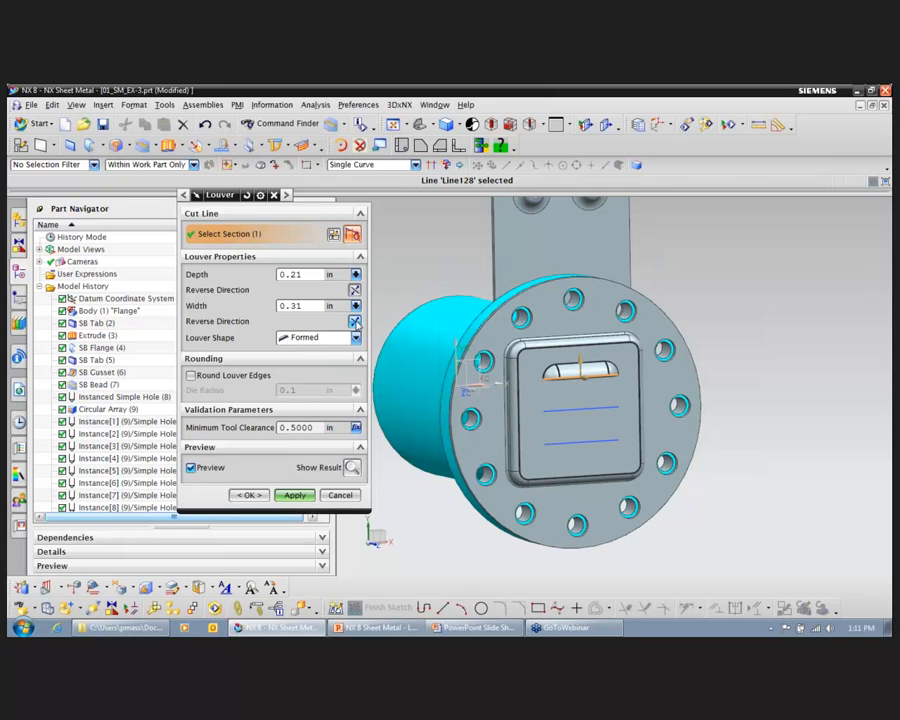
pyautogui.click(355, 322)
pyautogui.click(355, 322)
pyautogui.click(301, 496)
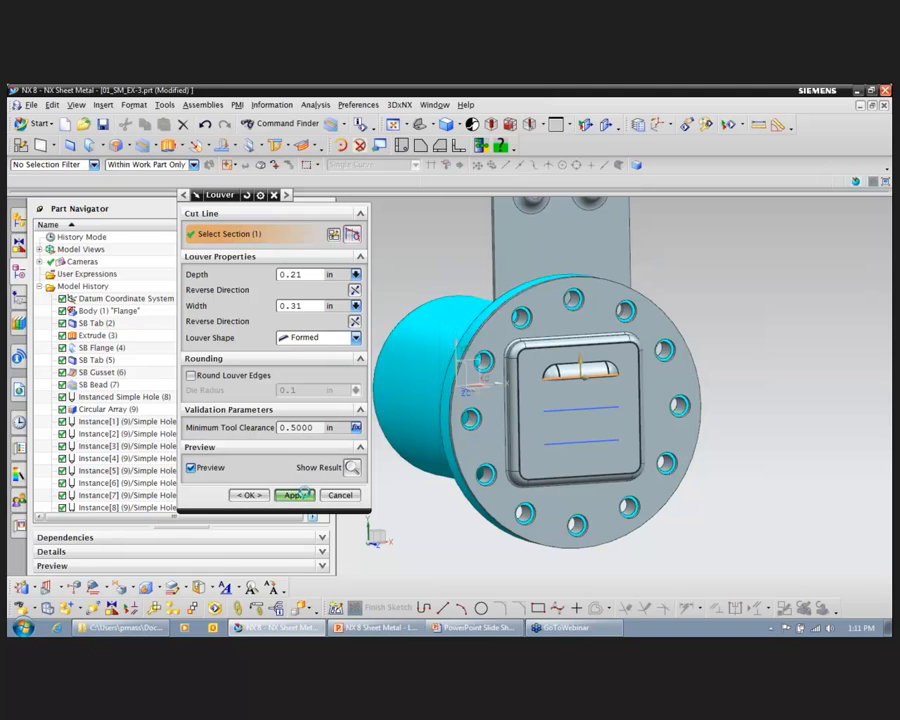
# Step: Create matching louvers from the middle and lowest sketched lines and finish the Louver command
pyautogui.click(593, 407)
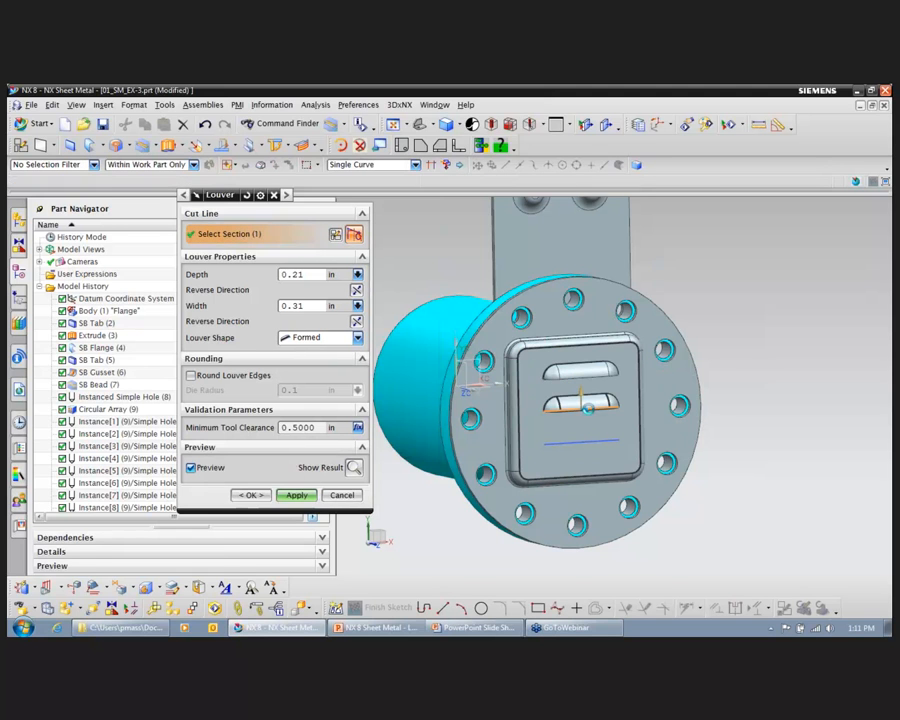
pyautogui.click(297, 495)
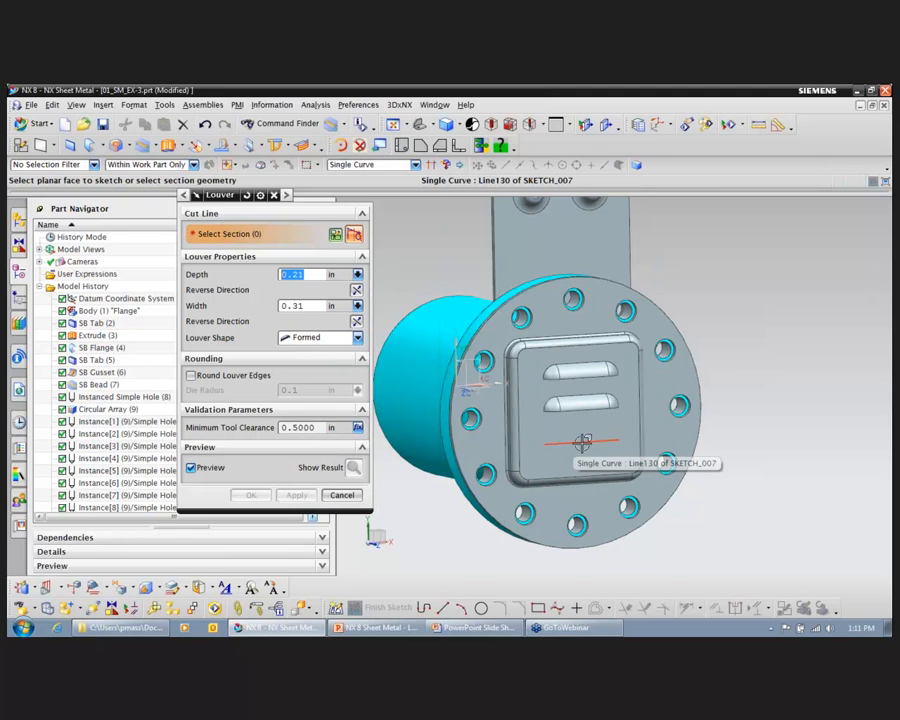
pyautogui.click(582, 440)
pyautogui.click(297, 496)
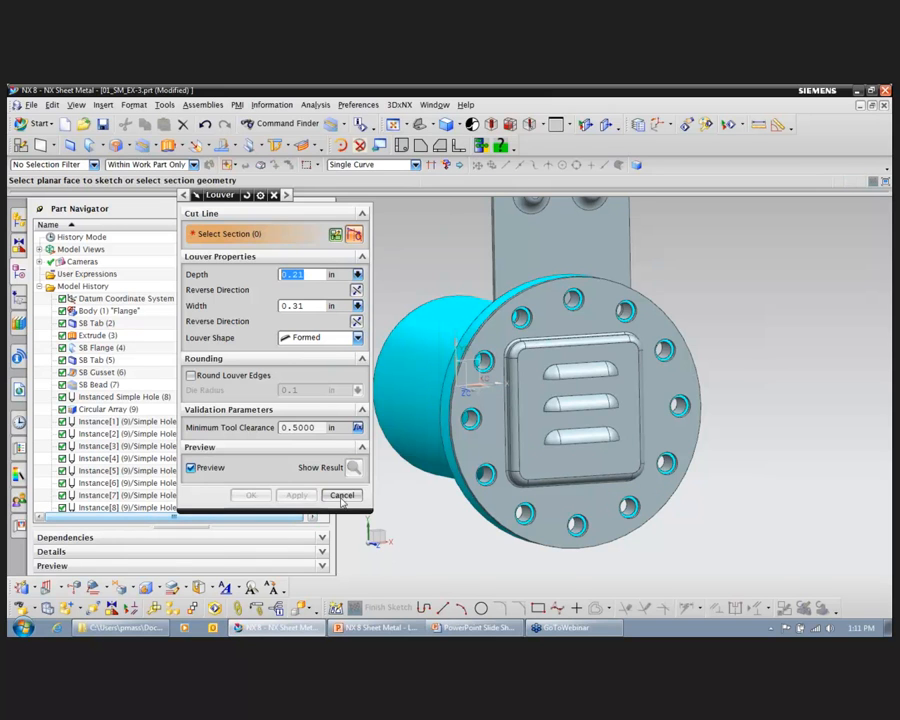
pyautogui.click(341, 495)
# Step: Look over the whole part from the front and side, and switch to the PowerPoint slide show
pyautogui.scroll(-5, 773, 310)
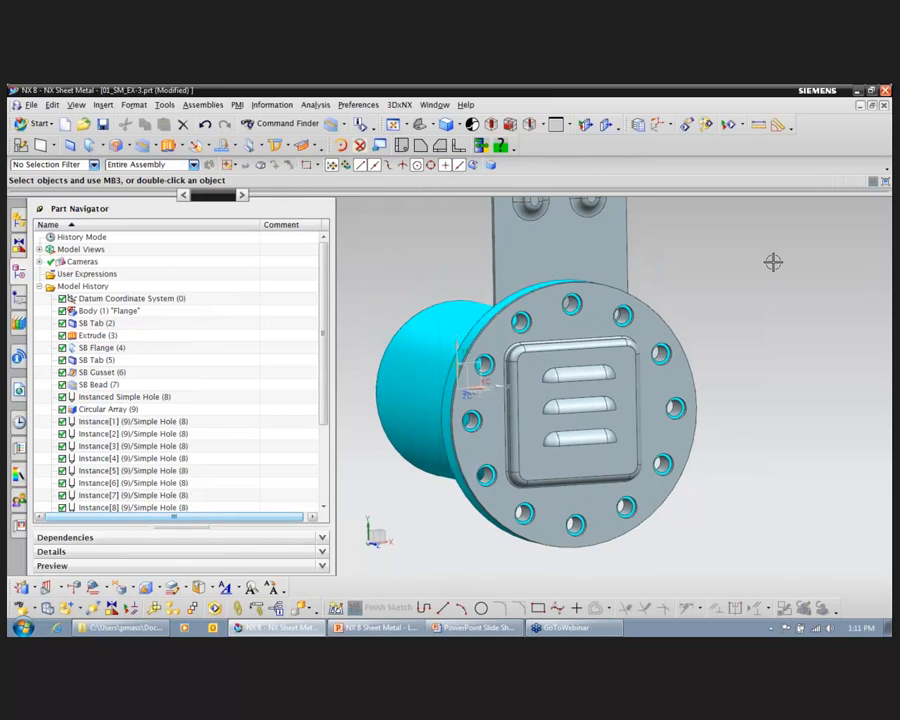
pyautogui.scroll(-1, 774, 311)
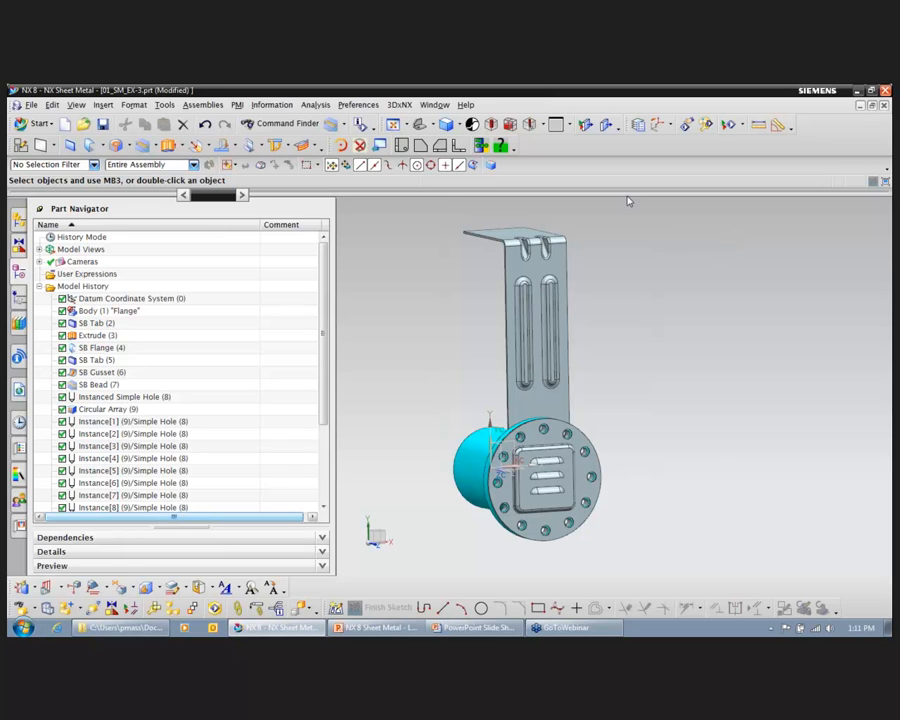
pyautogui.moveTo(708, 293)
pyautogui.mouseDown(button='middle')
pyautogui.moveTo(579, 265)
pyautogui.moveTo(707, 323)
pyautogui.moveTo(699, 317)
pyautogui.mouseUp(button='middle')
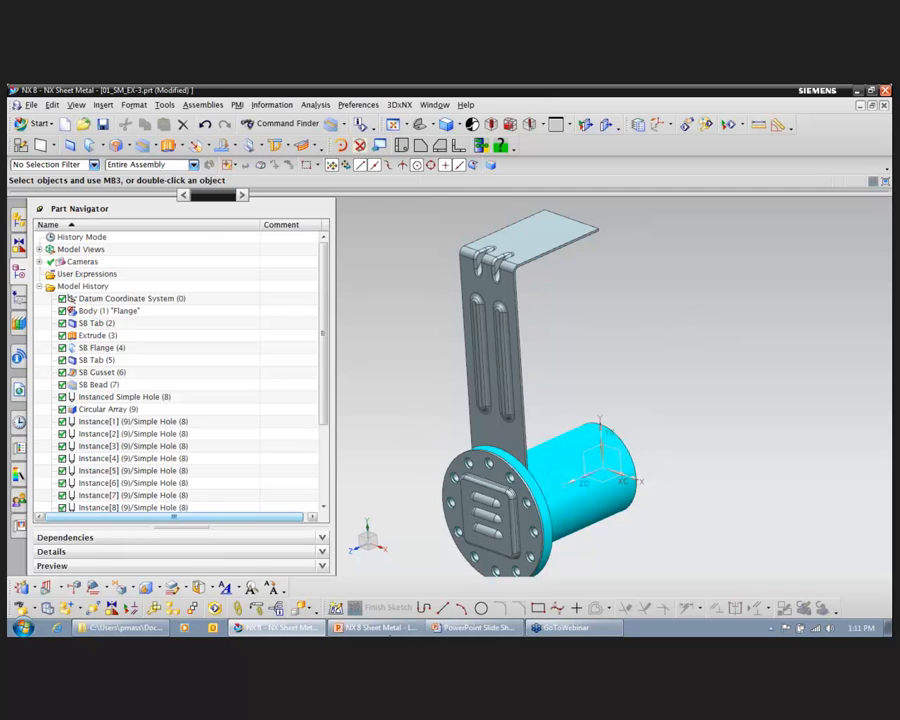
pyautogui.click(460, 628)
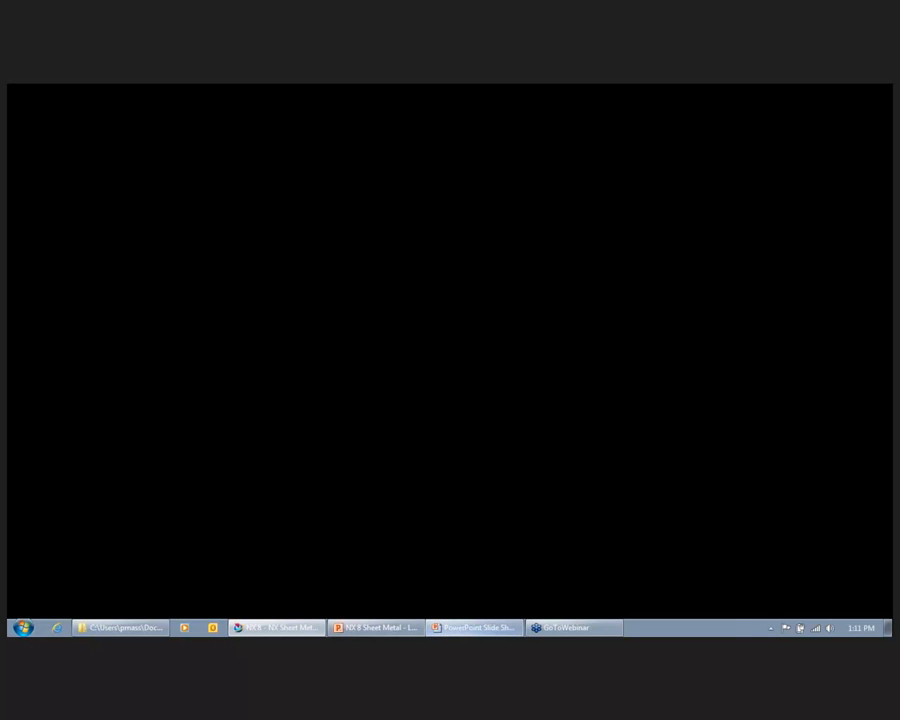